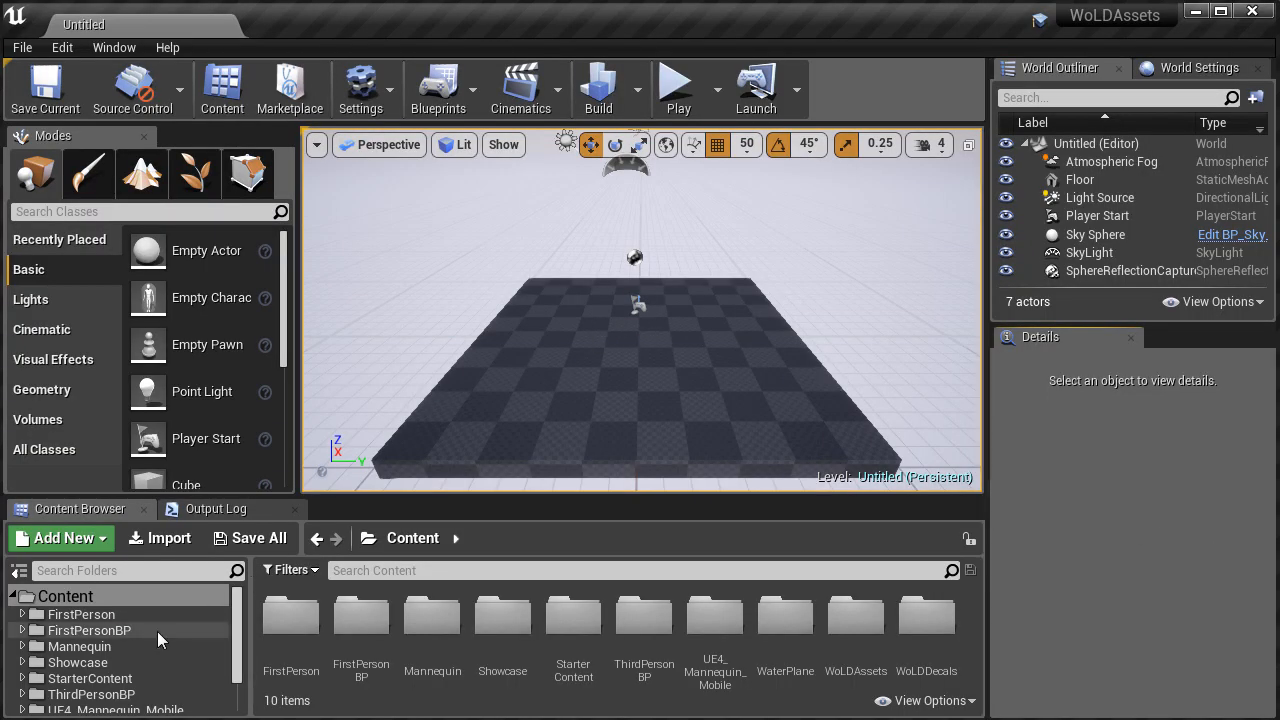
{"action": "scroll", "coordinate": [117, 650], "scroll_direction": "down", "scroll_amount": 3}
{"action": "scroll", "coordinate": [150, 700], "scroll_direction": "up", "scroll_amount": 3}
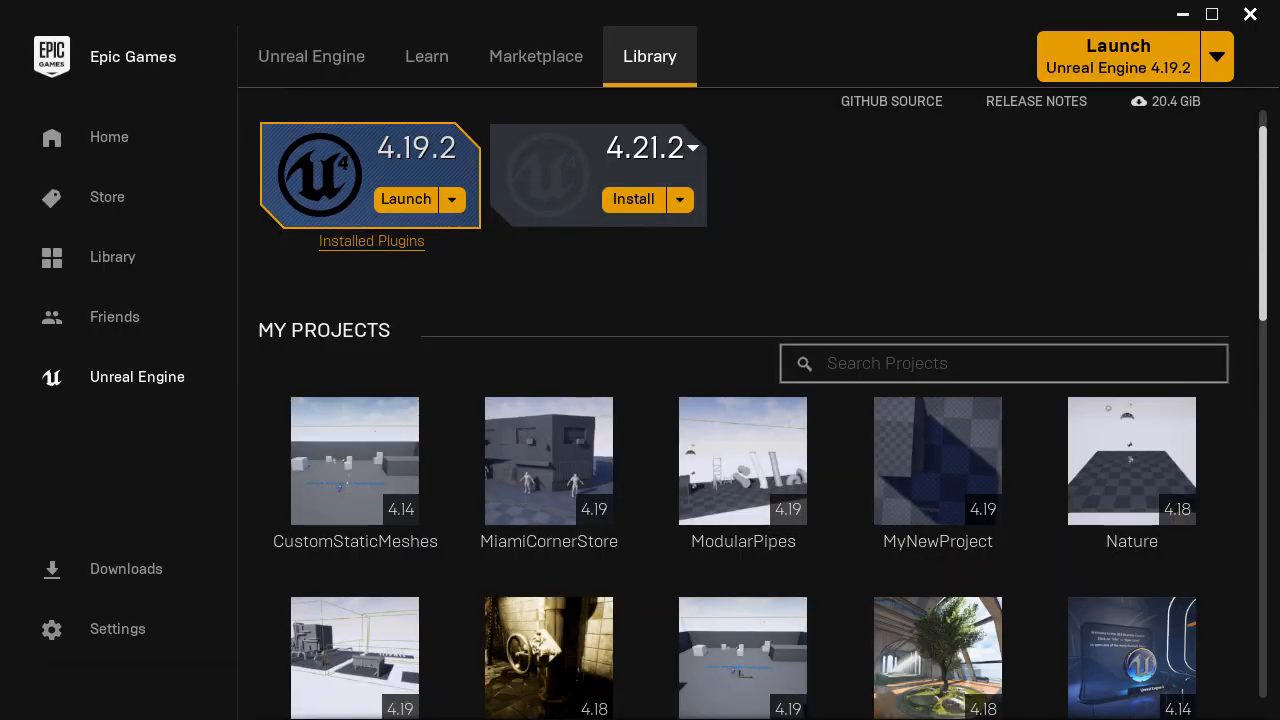
In the Epic Games Launcher library, show the WoLDAssets project in its folder and move that window aside.
{"action": "scroll", "coordinate": [957, 471], "scroll_direction": "down", "scroll_amount": 3}
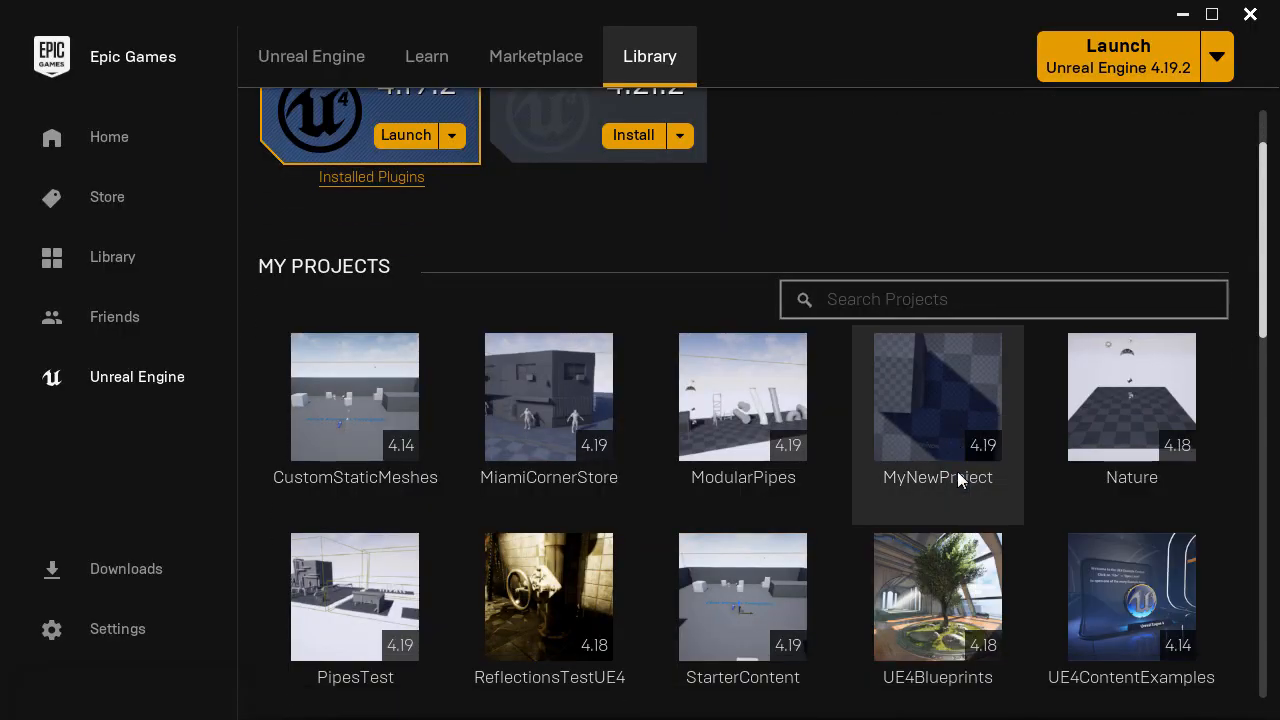
{"action": "scroll", "coordinate": [964, 486], "scroll_direction": "down", "scroll_amount": 1}
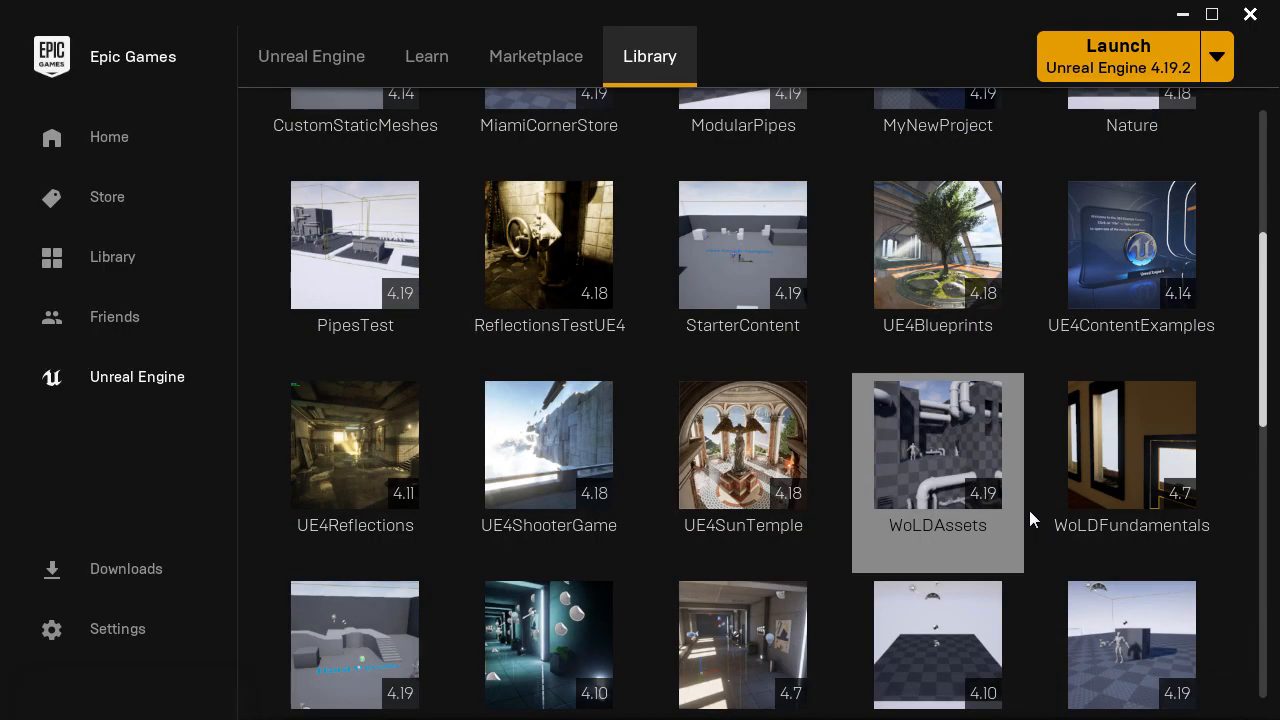
{"action": "right_click", "coordinate": [933, 441]}
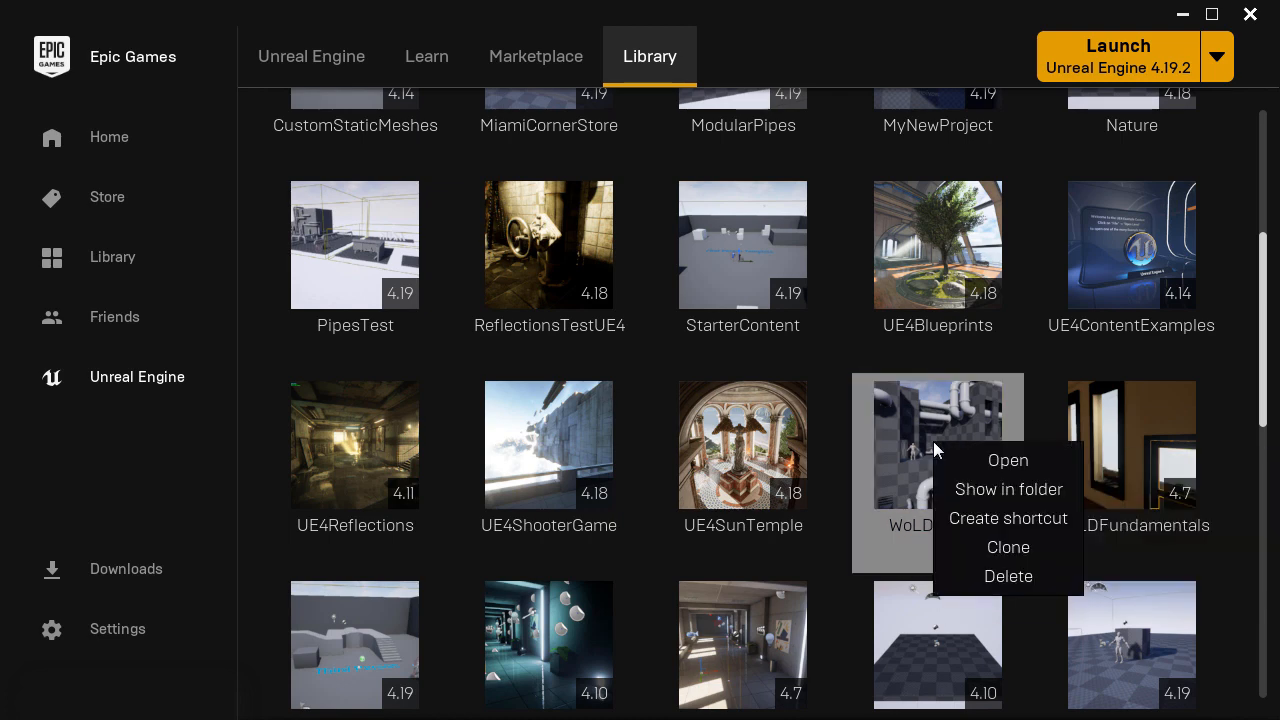
{"action": "left_click", "coordinate": [980, 490]}
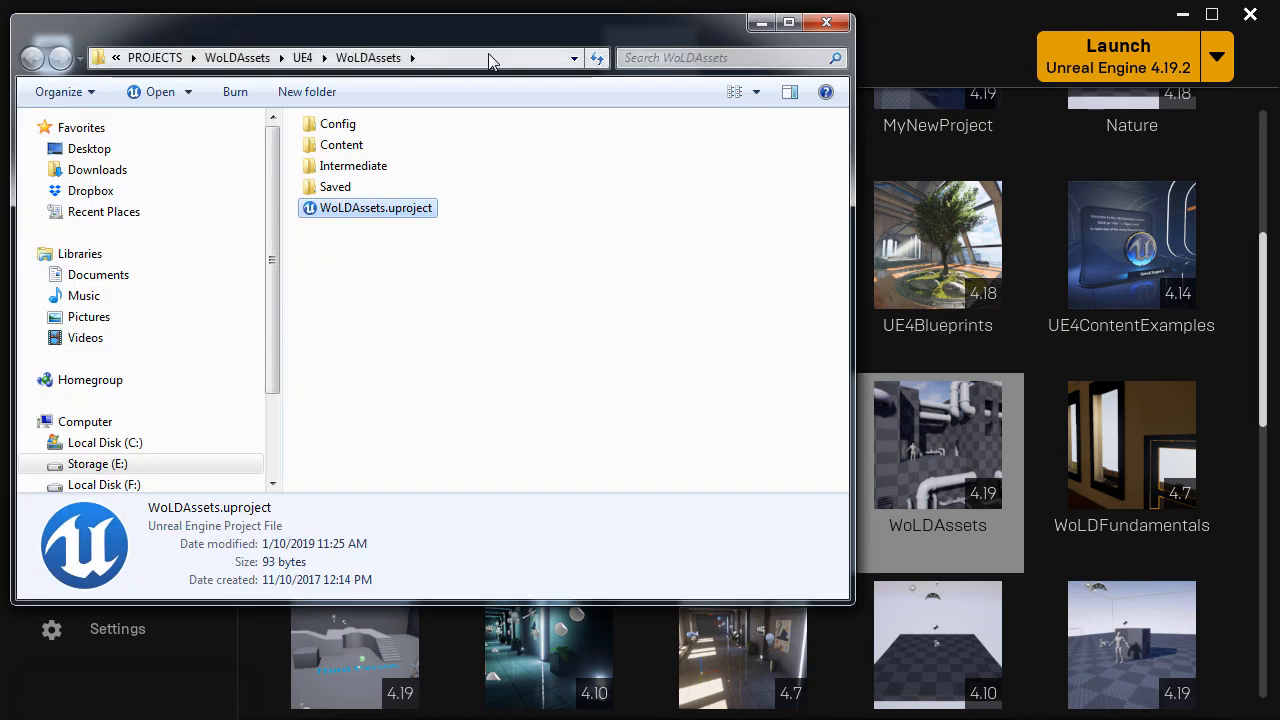
{"action": "left_click_drag", "start_coordinate": [508, 37], "coordinate": [882, 81]}
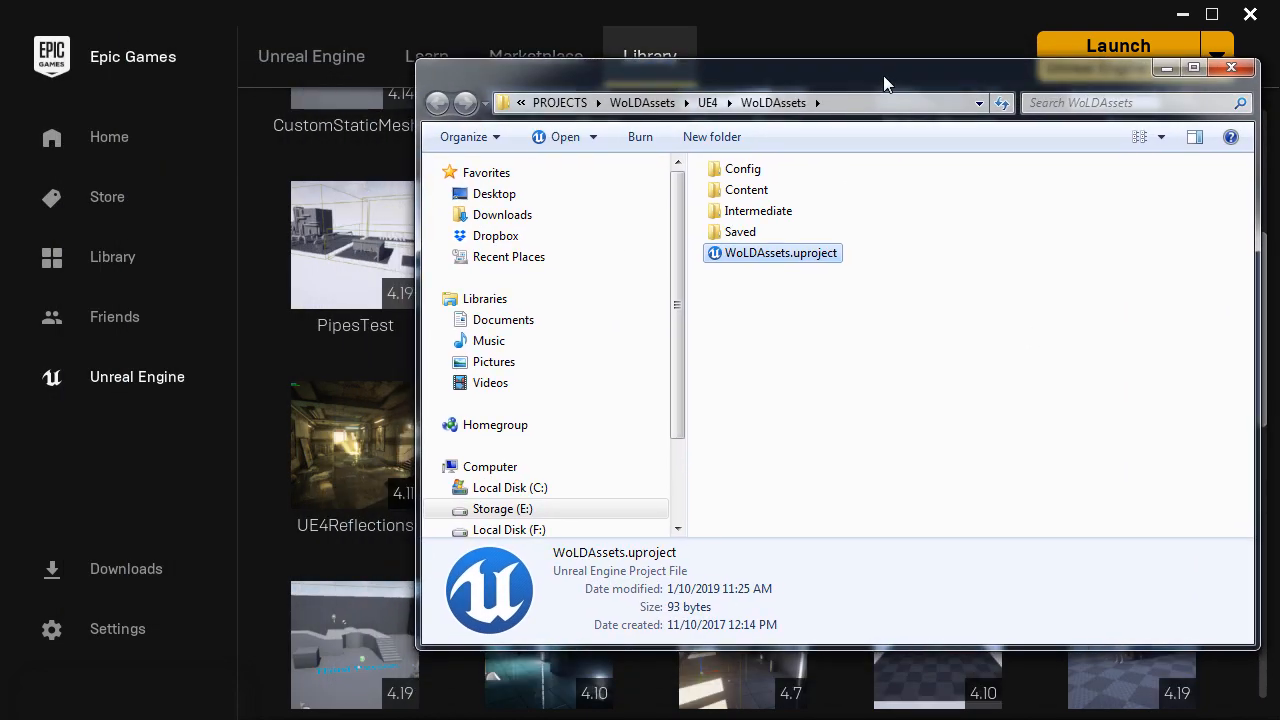
Return to the launcher's project library, show the ModularPipes project in its folder, and move that window aside.
{"action": "left_click", "coordinate": [879, 35]}
{"action": "scroll", "coordinate": [963, 524], "scroll_direction": "up", "scroll_amount": 3}
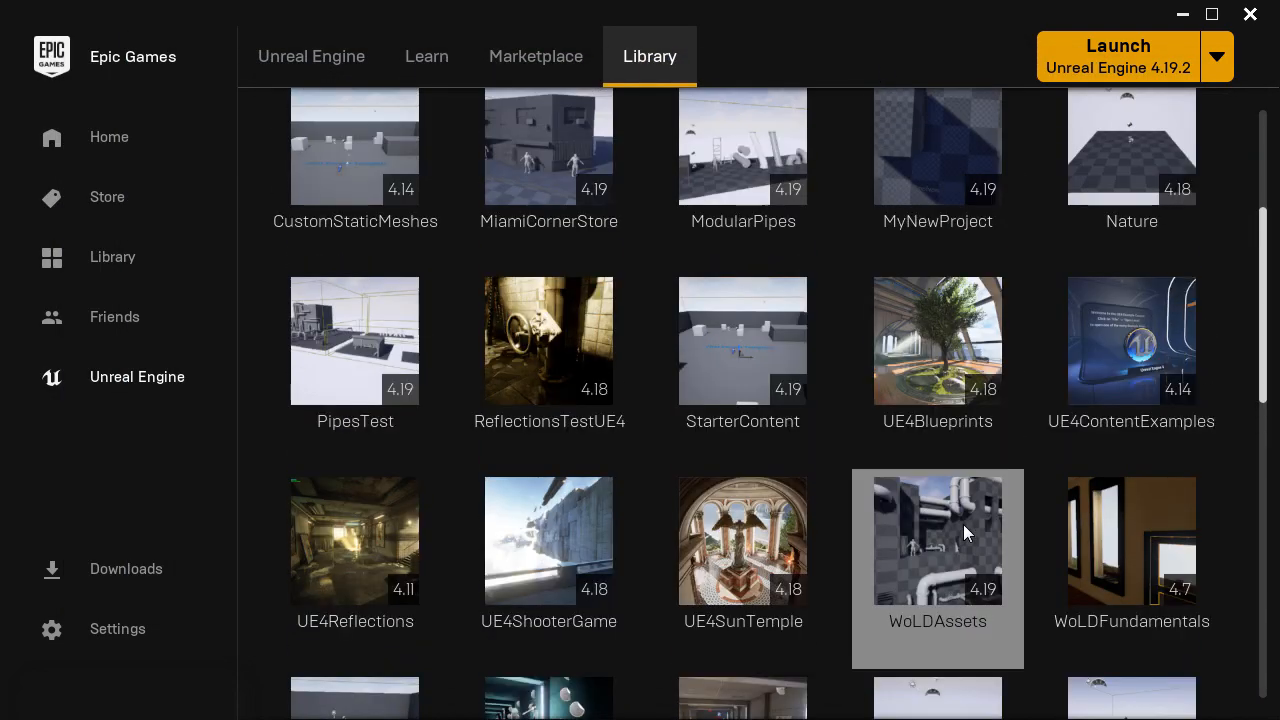
{"action": "right_click", "coordinate": [737, 235]}
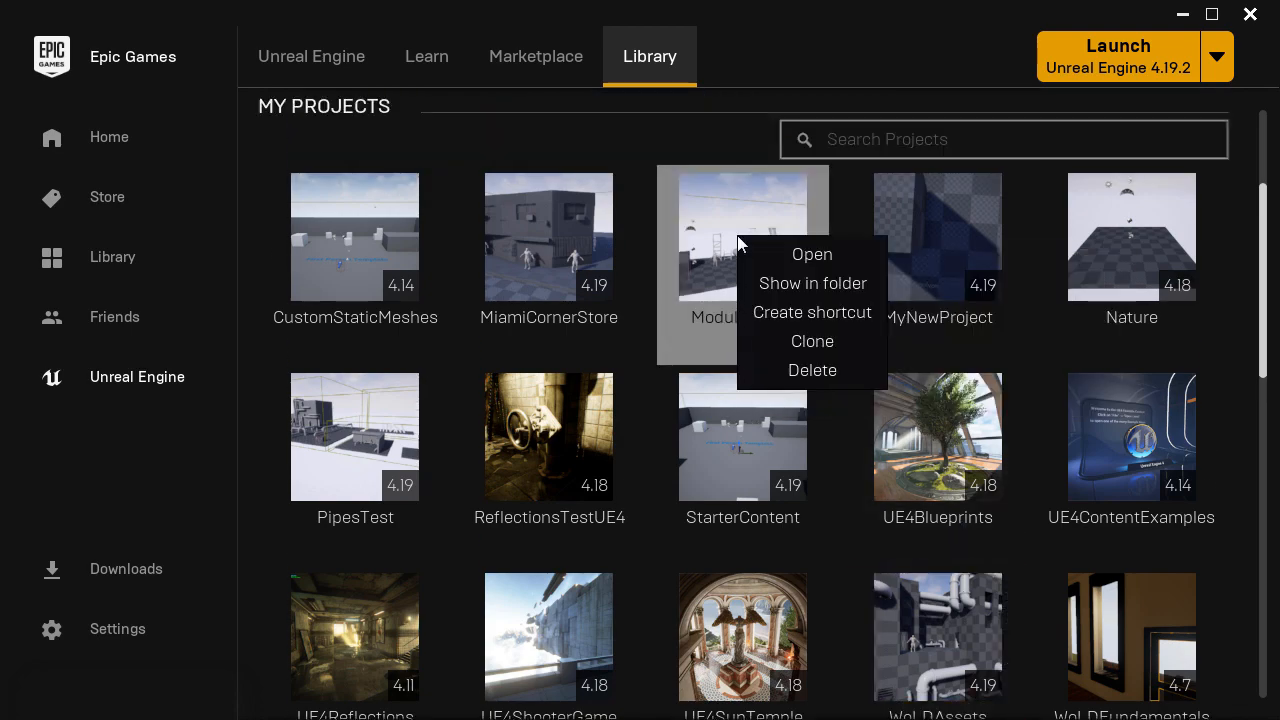
{"action": "left_click", "coordinate": [822, 283]}
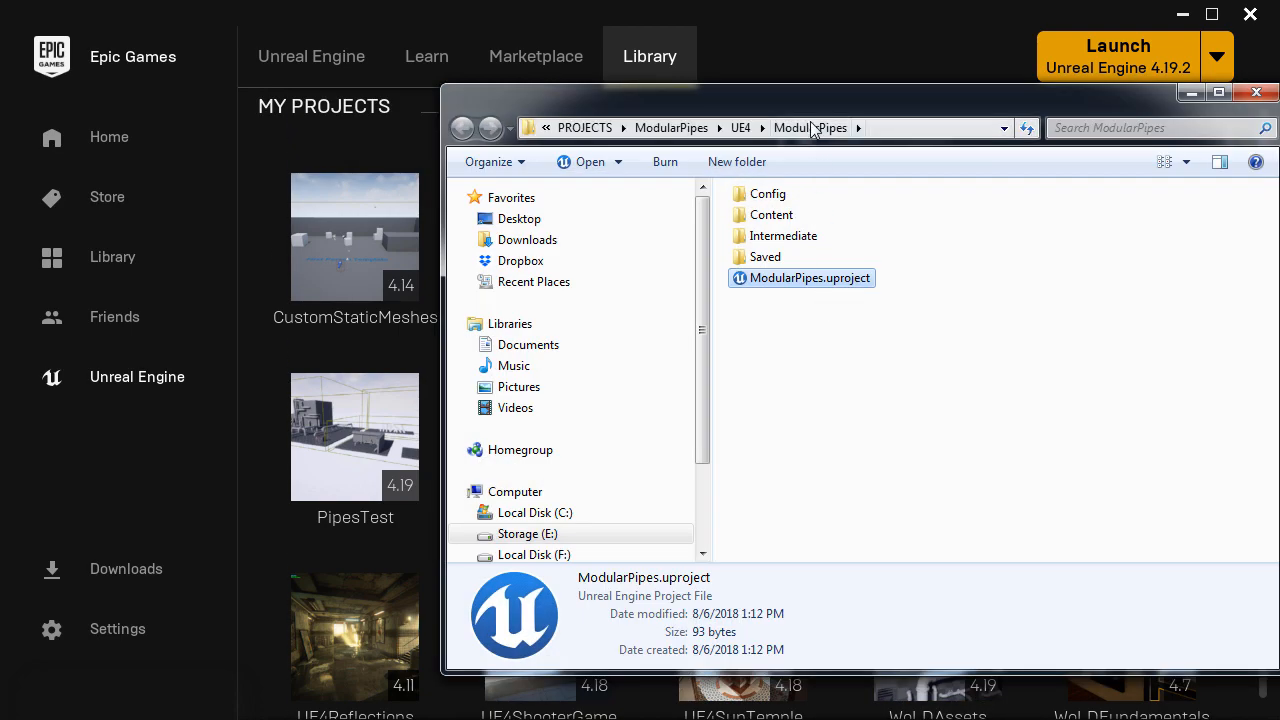
{"action": "left_click_drag", "start_coordinate": [813, 101], "coordinate": [380, 32]}
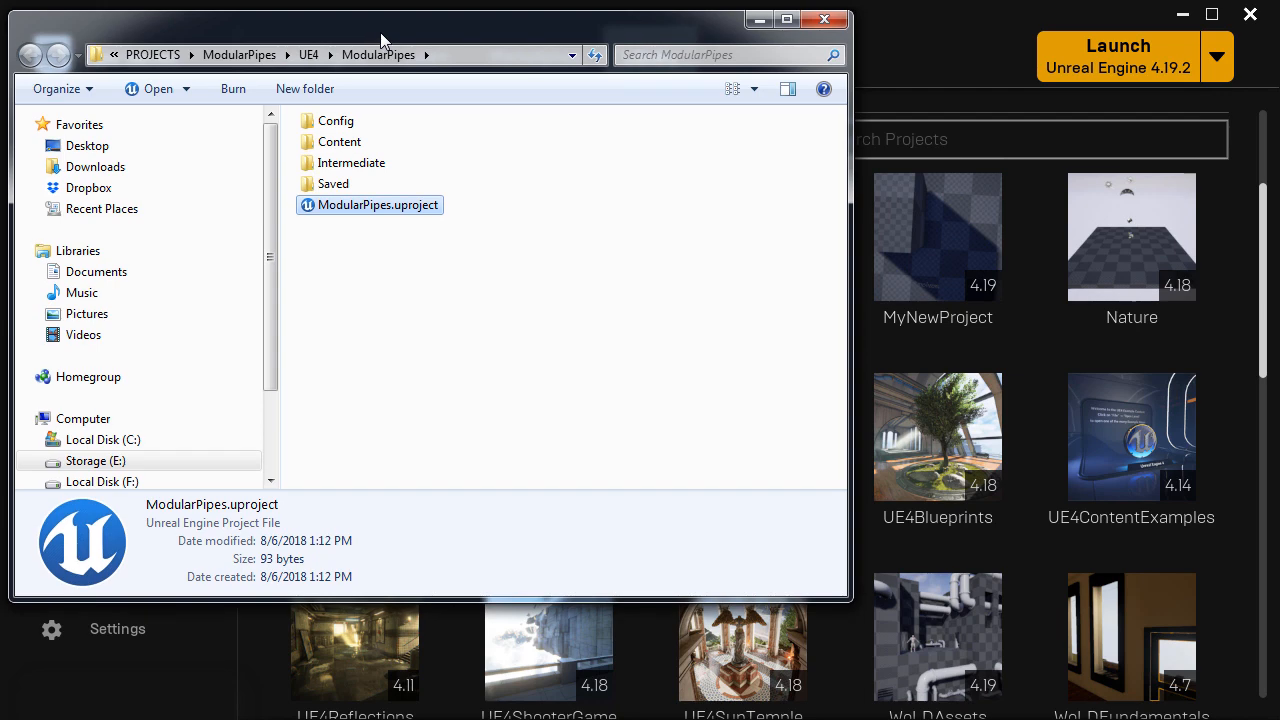
From the launcher's project library, show the WoLDTheCorridorNew project in its folder.
{"action": "left_click", "coordinate": [1185, 290]}
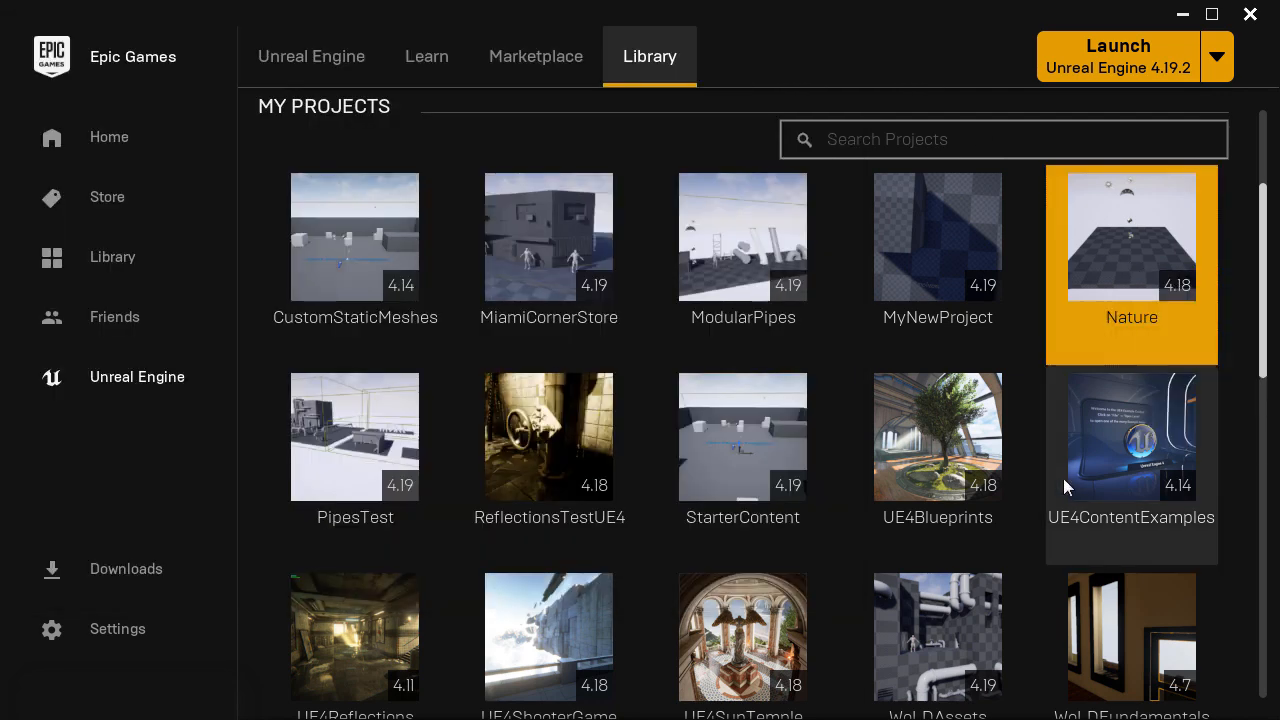
{"action": "scroll", "coordinate": [1000, 520], "scroll_direction": "down", "scroll_amount": 3}
{"action": "scroll", "coordinate": [1000, 560], "scroll_direction": "down", "scroll_amount": 1}
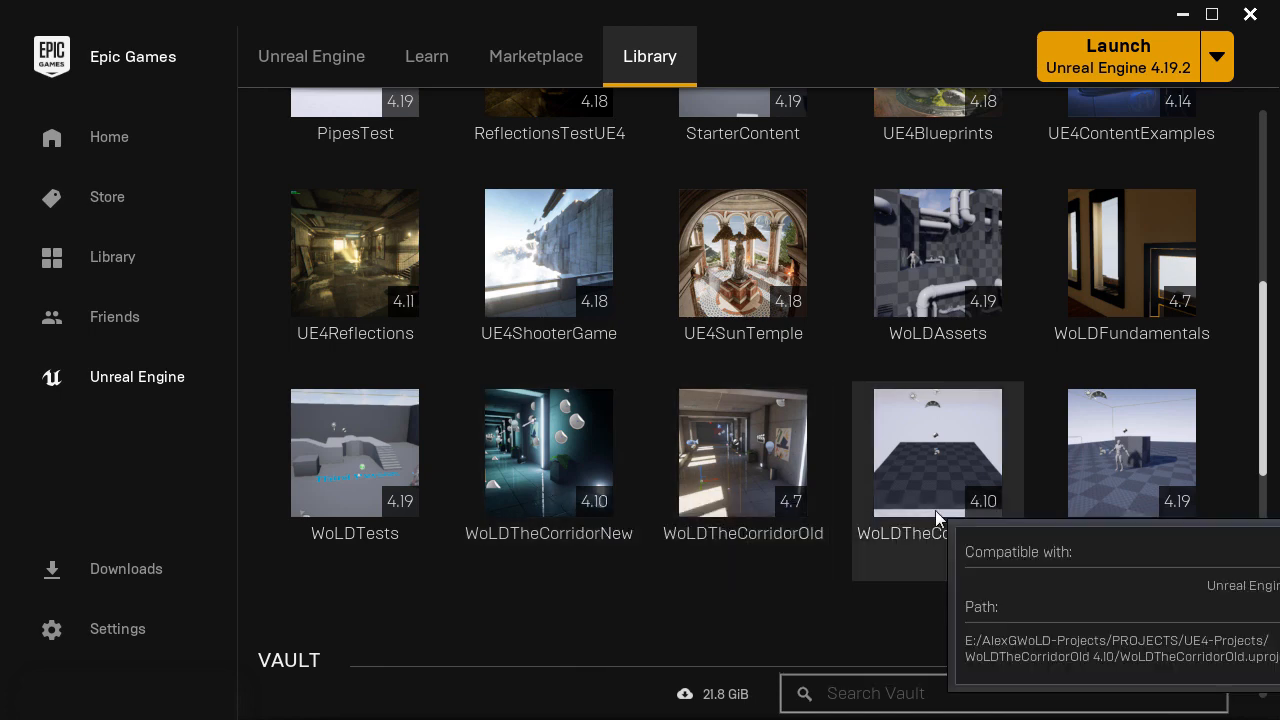
{"action": "right_click", "coordinate": [532, 448]}
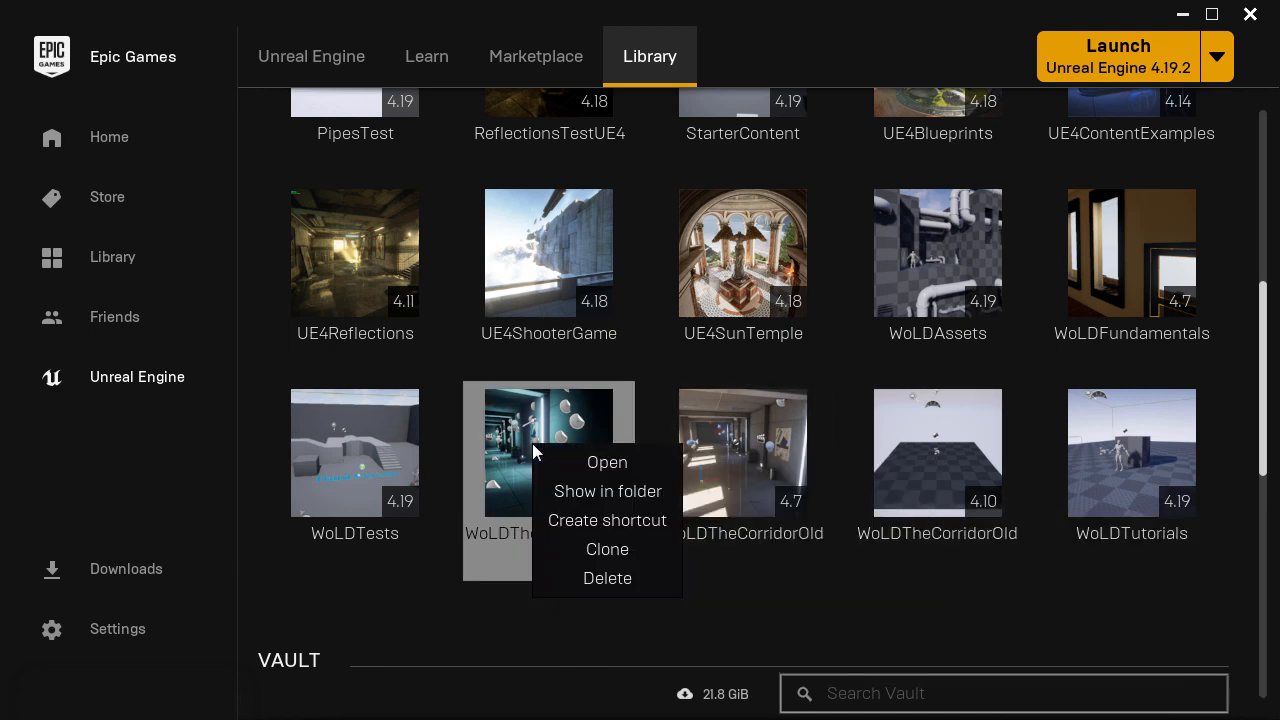
{"action": "left_click", "coordinate": [585, 488]}
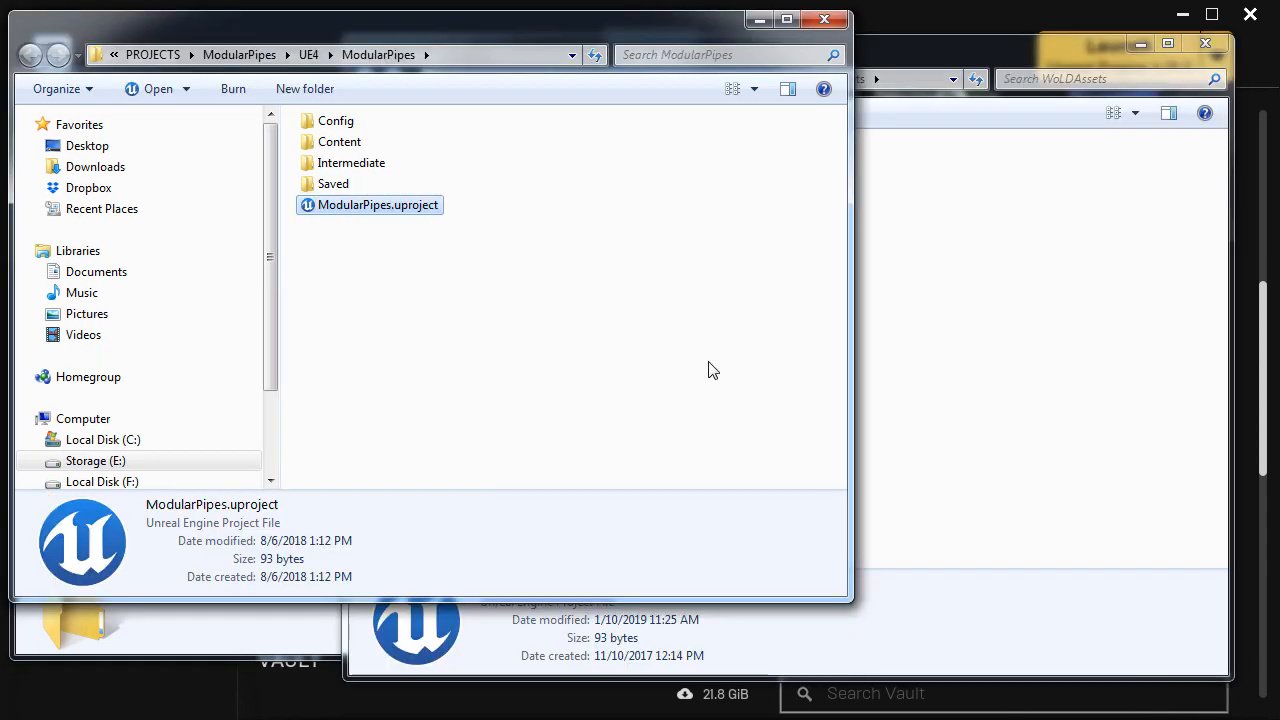
Open the Content folders of the WoLDAssets, WoLDTheCorridorNew and ModularPipes projects in their separate file windows.
{"action": "left_click", "coordinate": [280, 634]}
{"action": "left_click", "coordinate": [923, 374]}
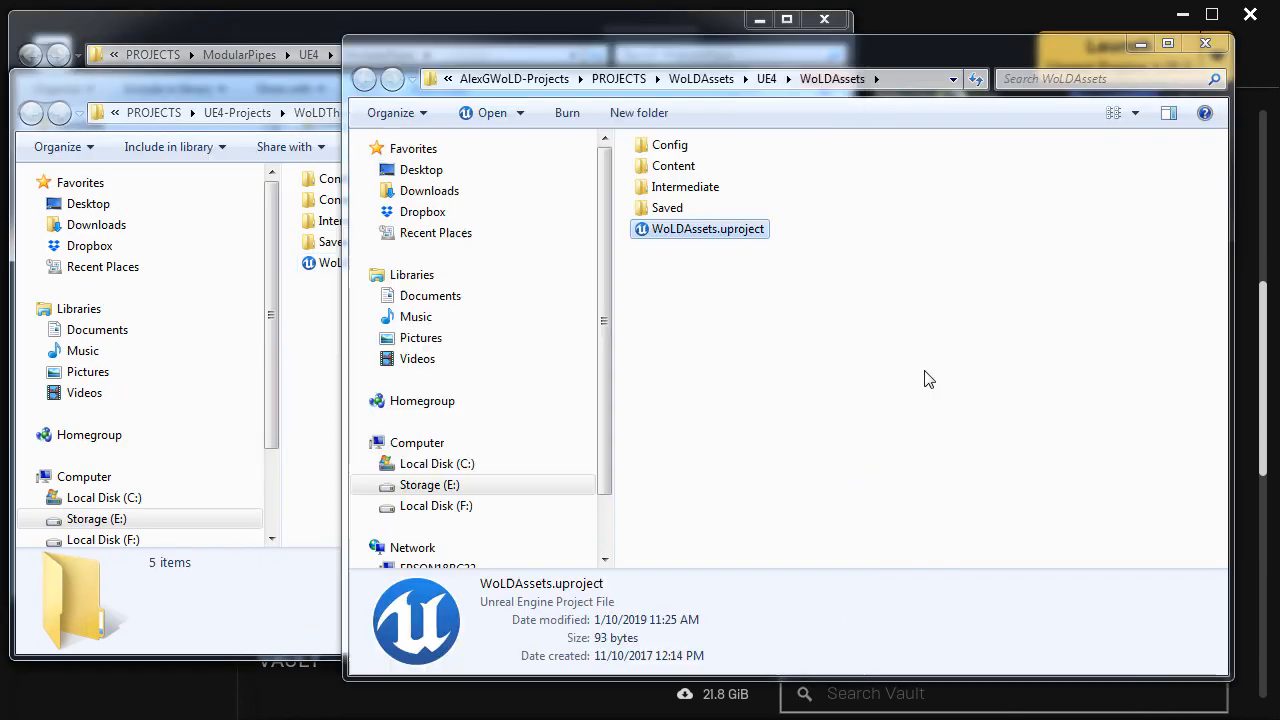
{"action": "double_click", "coordinate": [688, 168]}
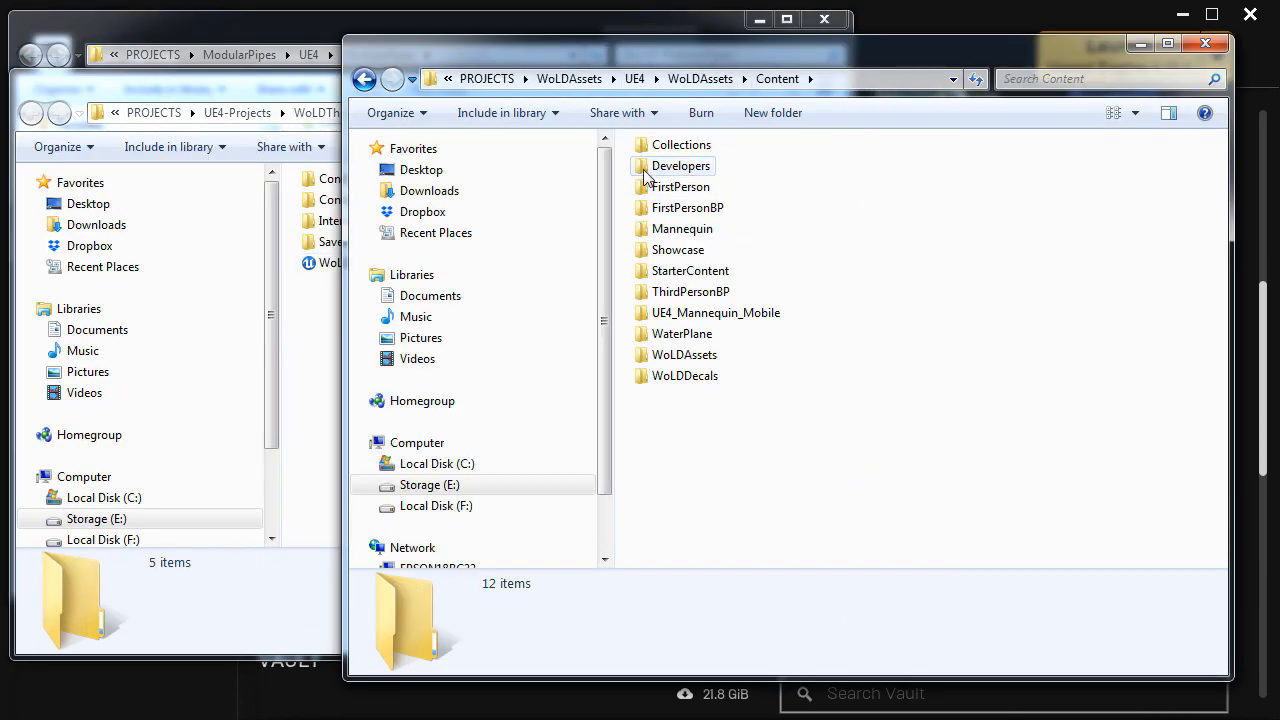
{"action": "left_click", "coordinate": [323, 90]}
{"action": "double_click", "coordinate": [353, 205]}
{"action": "left_click", "coordinate": [309, 27]}
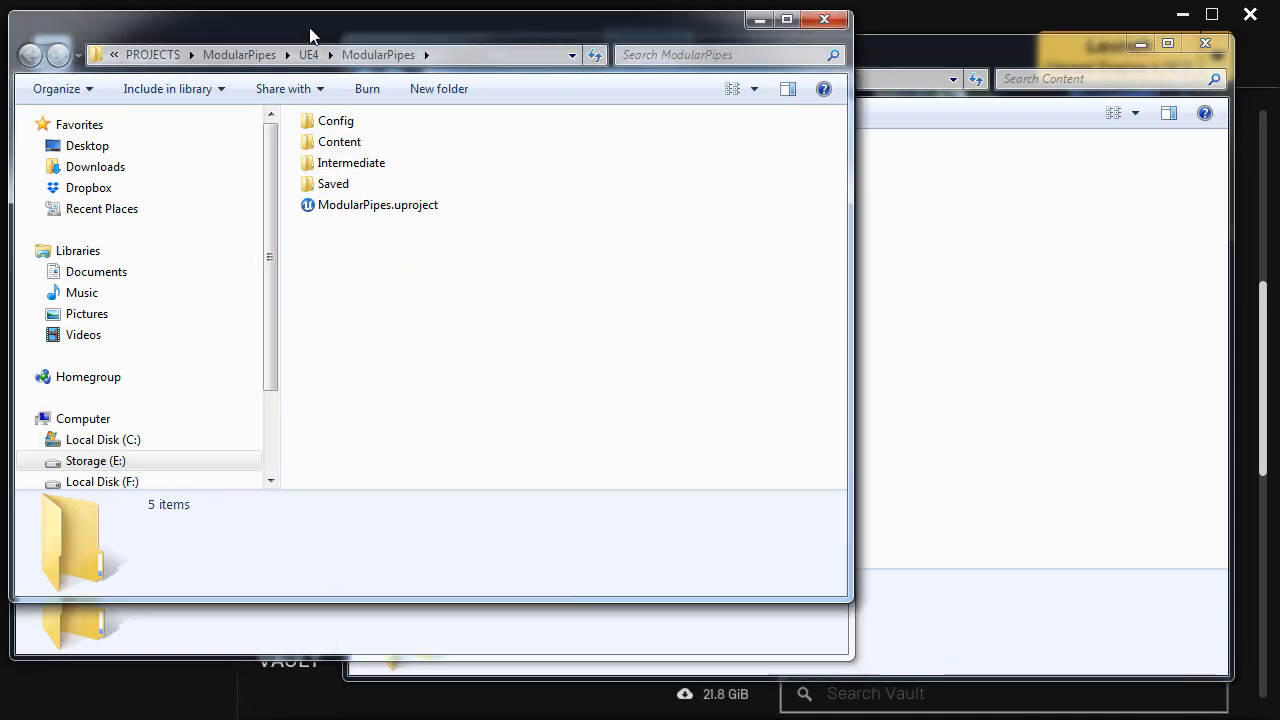
{"action": "double_click", "coordinate": [331, 146]}
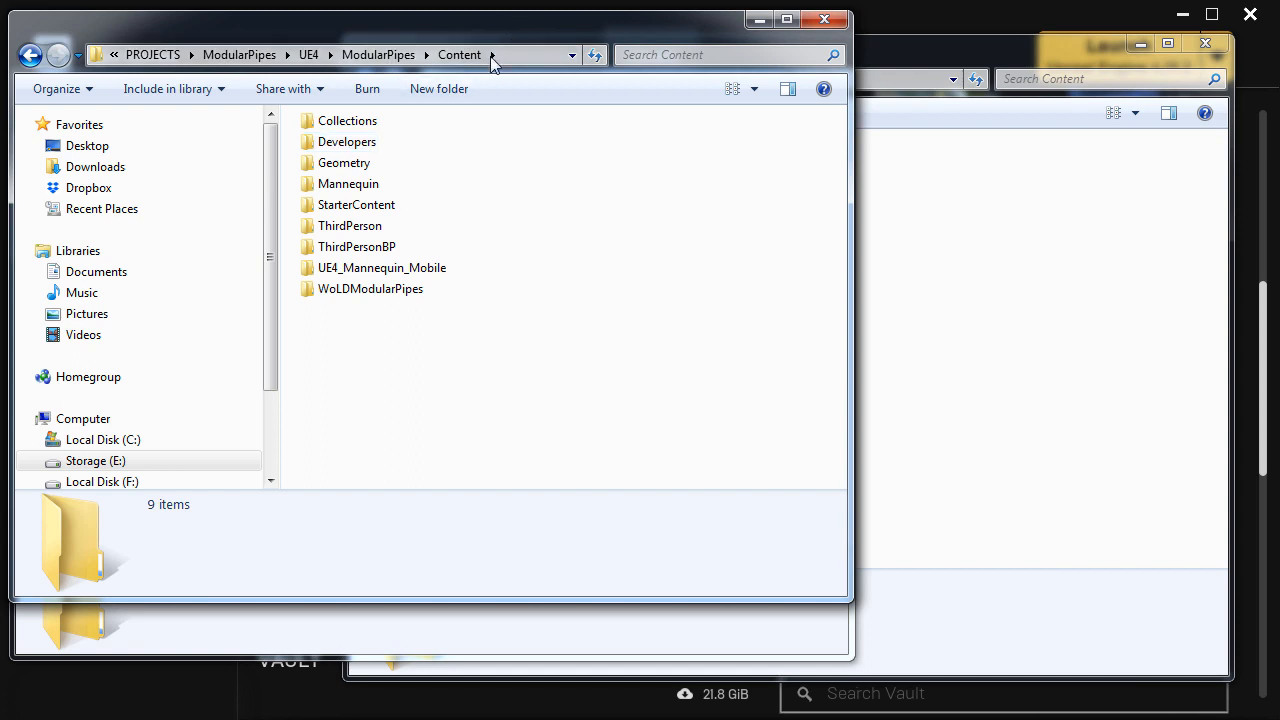
Copy the WoLDModularPipes folder from ModularPipes' Content into WoLDAssets' Content folder, and close the ModularPipes window.
{"action": "left_click", "coordinate": [398, 290]}
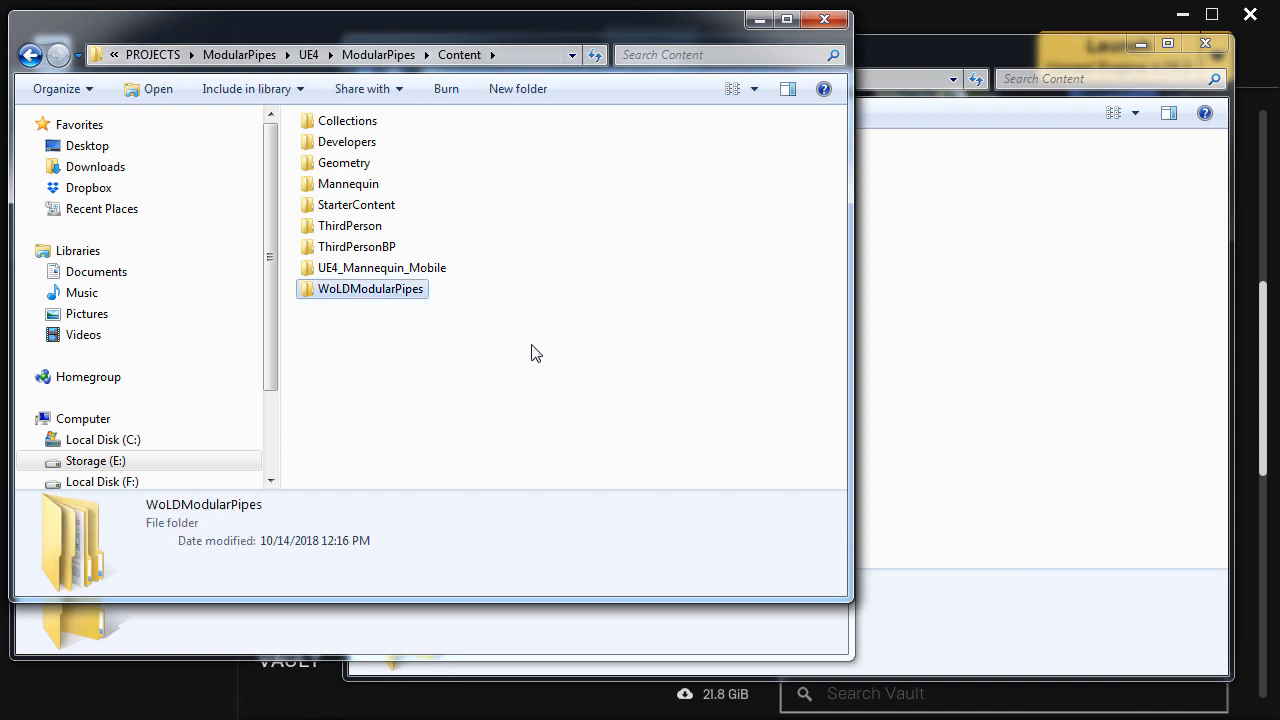
{"action": "double_click", "coordinate": [411, 295]}
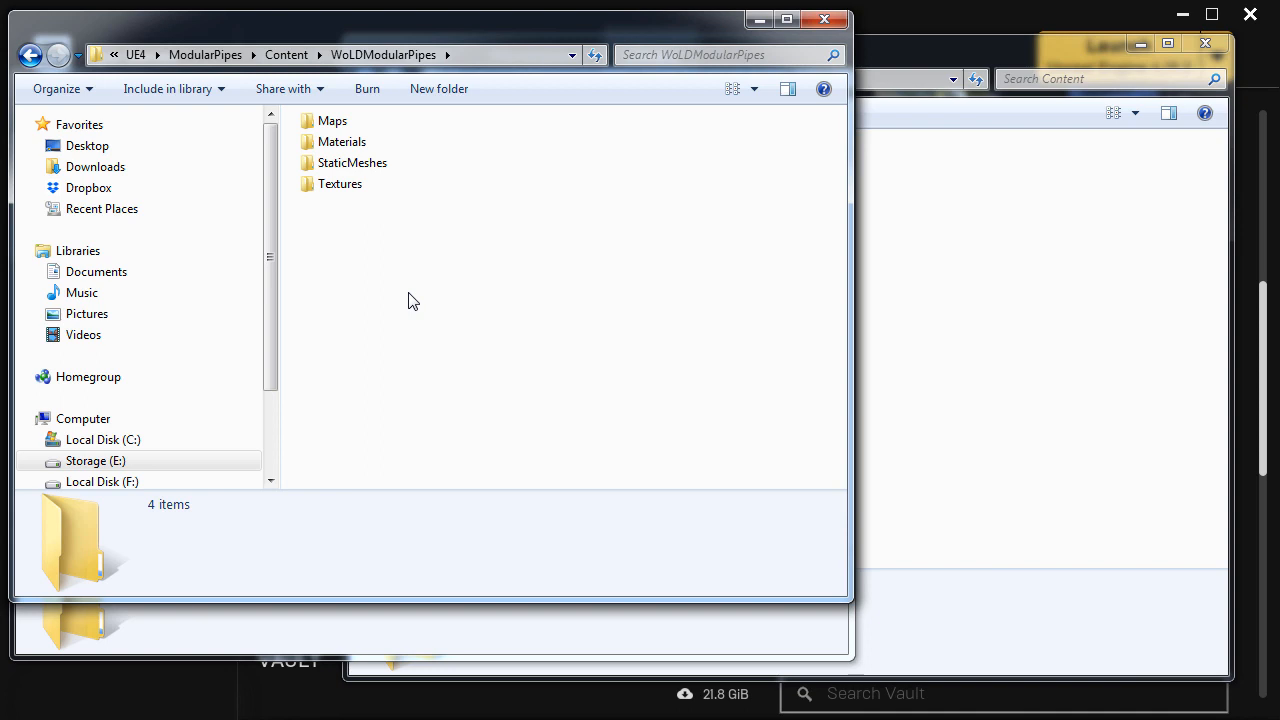
{"action": "key", "text": "BackSpace"}
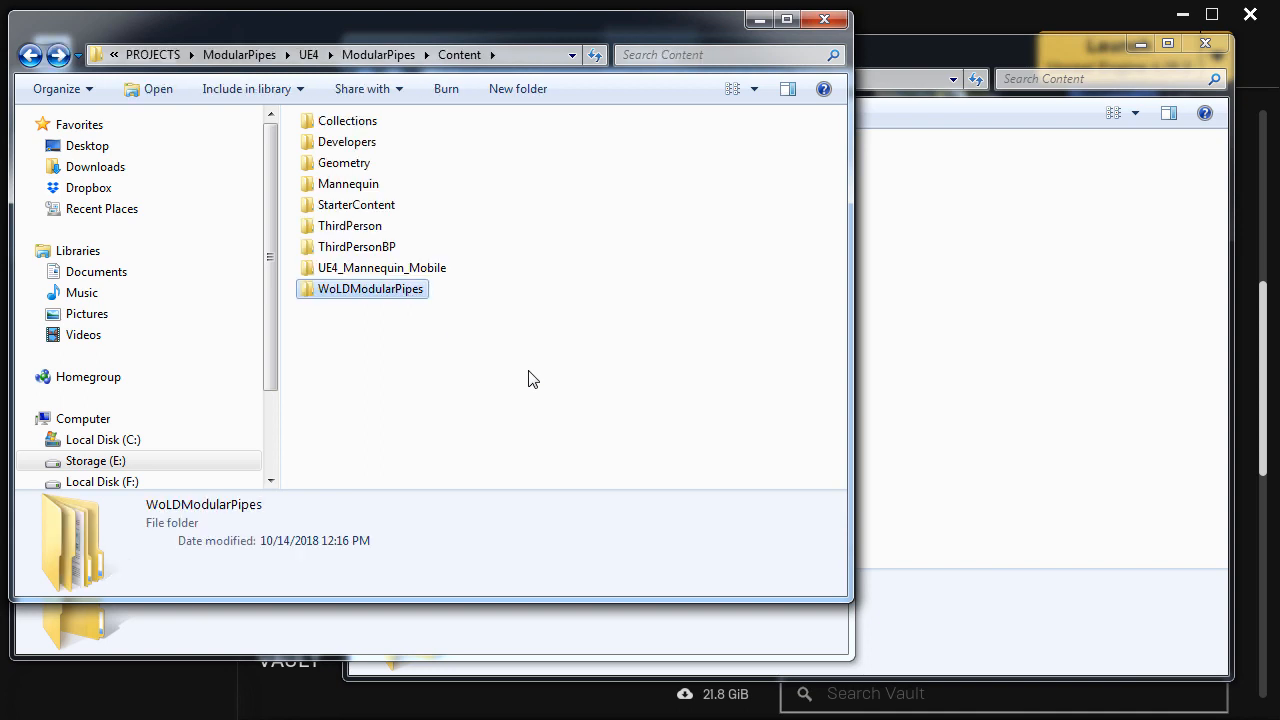
{"action": "left_click_drag", "start_coordinate": [512, 368], "coordinate": [394, 297]}
{"action": "left_click", "coordinate": [907, 314]}
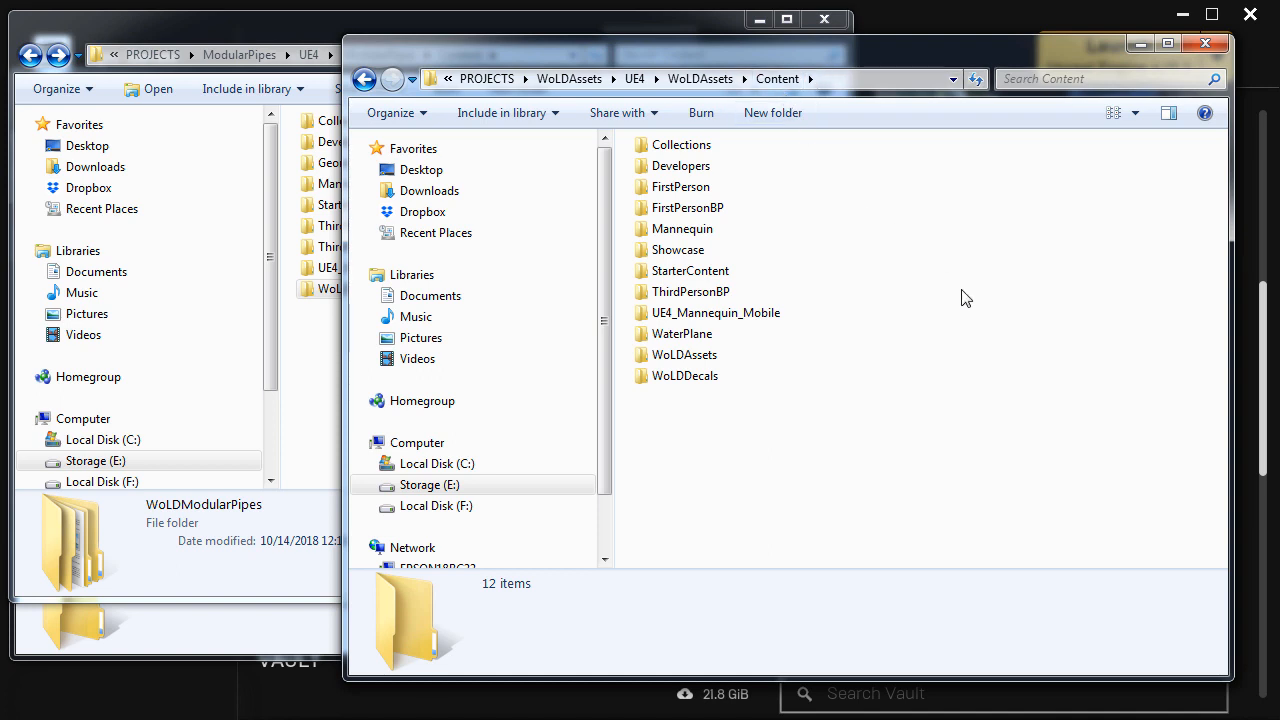
{"action": "key", "text": "ctrl+v"}
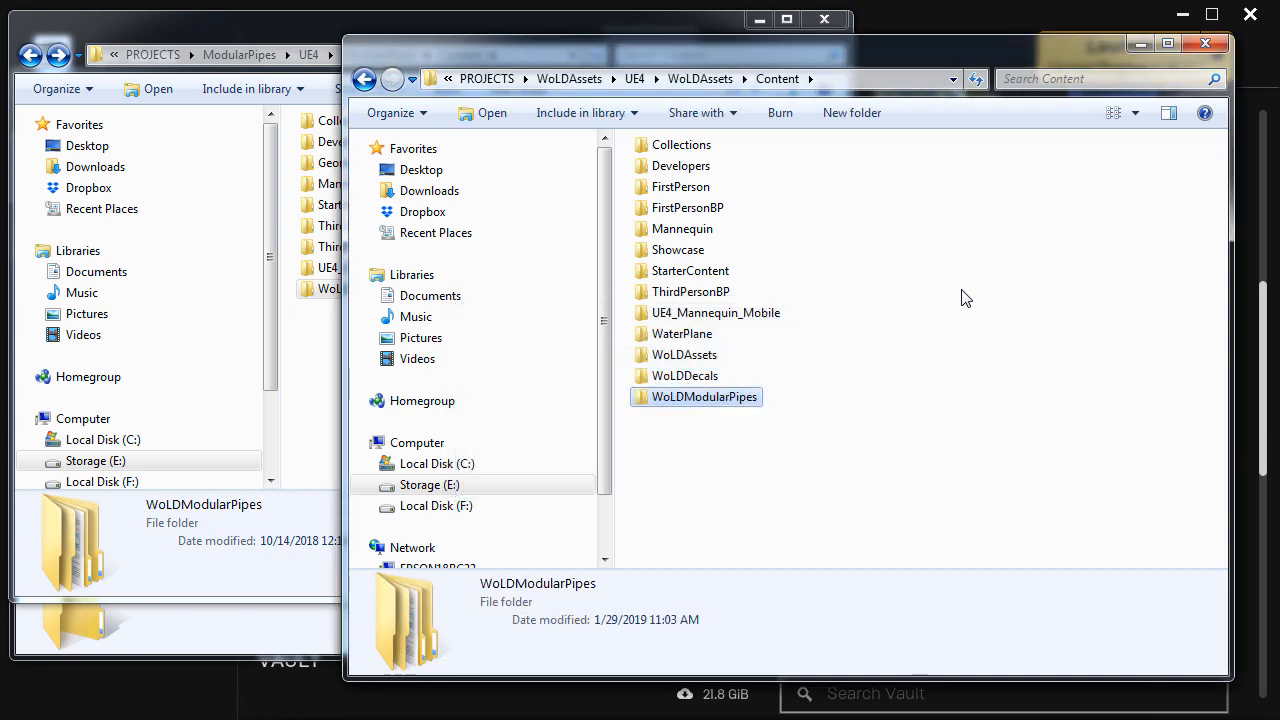
{"action": "left_click", "coordinate": [329, 337]}
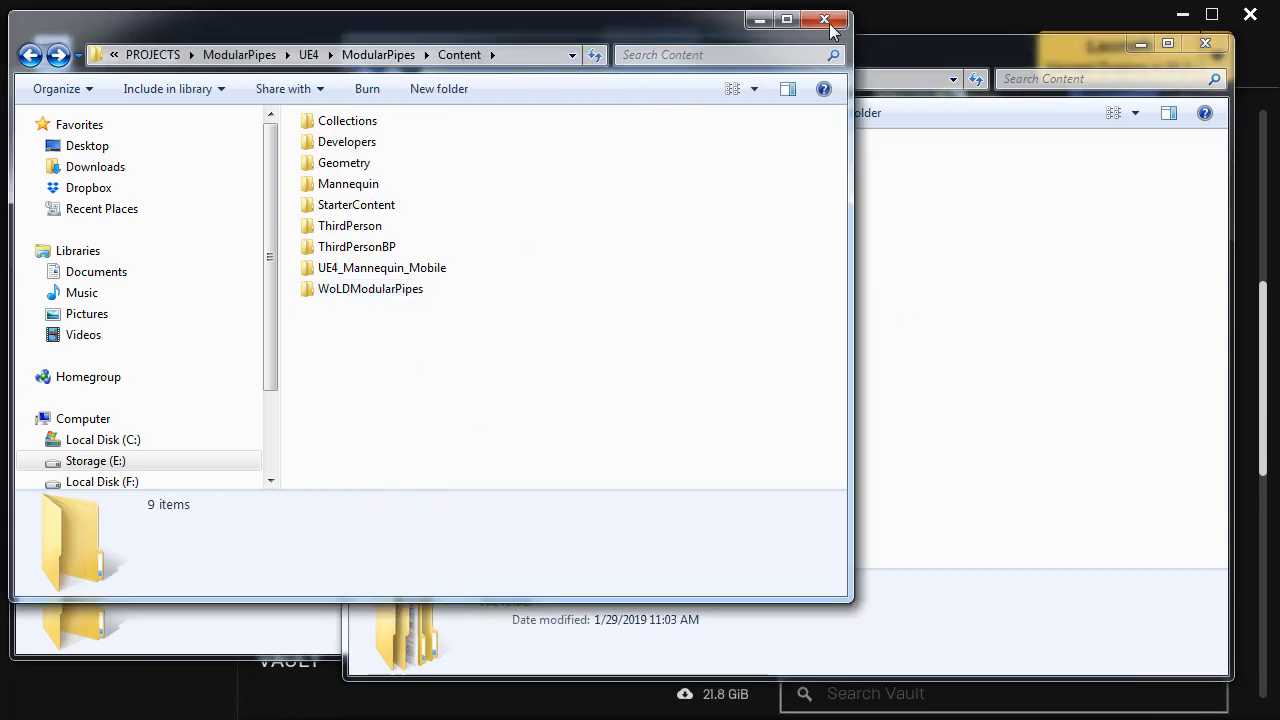
{"action": "left_click", "coordinate": [826, 20]}
Copy the ExampleMaps, Materials, StaticMeshes and Textures folders from WoLDTheCorridorNew's Content into WoLDAssets' Content folder.
{"action": "left_click", "coordinate": [324, 372]}
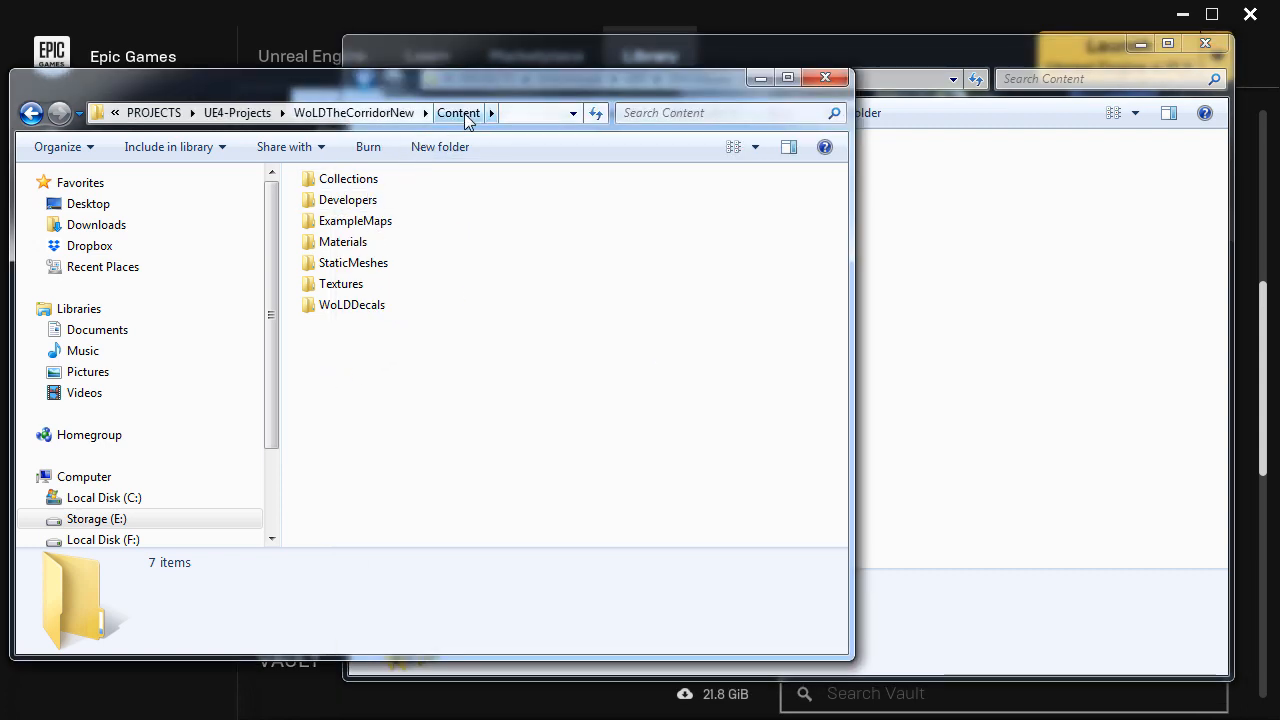
{"action": "left_click", "coordinate": [358, 243]}
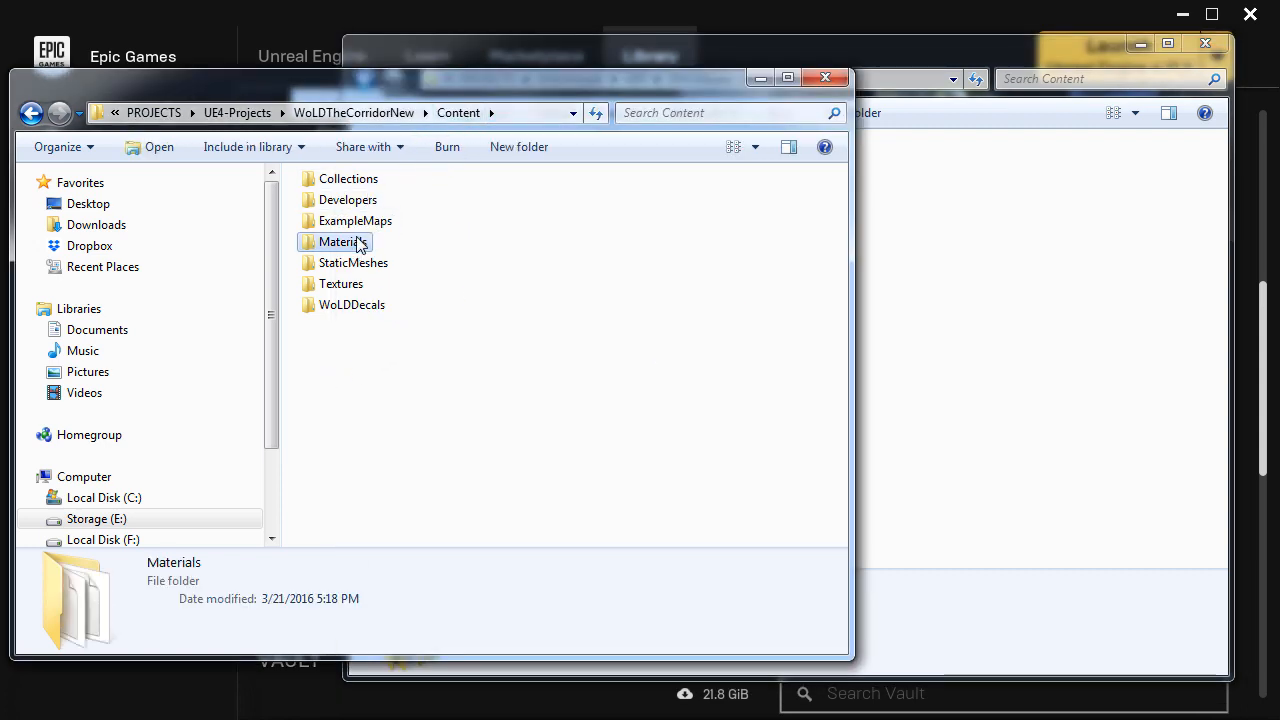
{"action": "left_click", "coordinate": [368, 224], "text": "ctrl"}
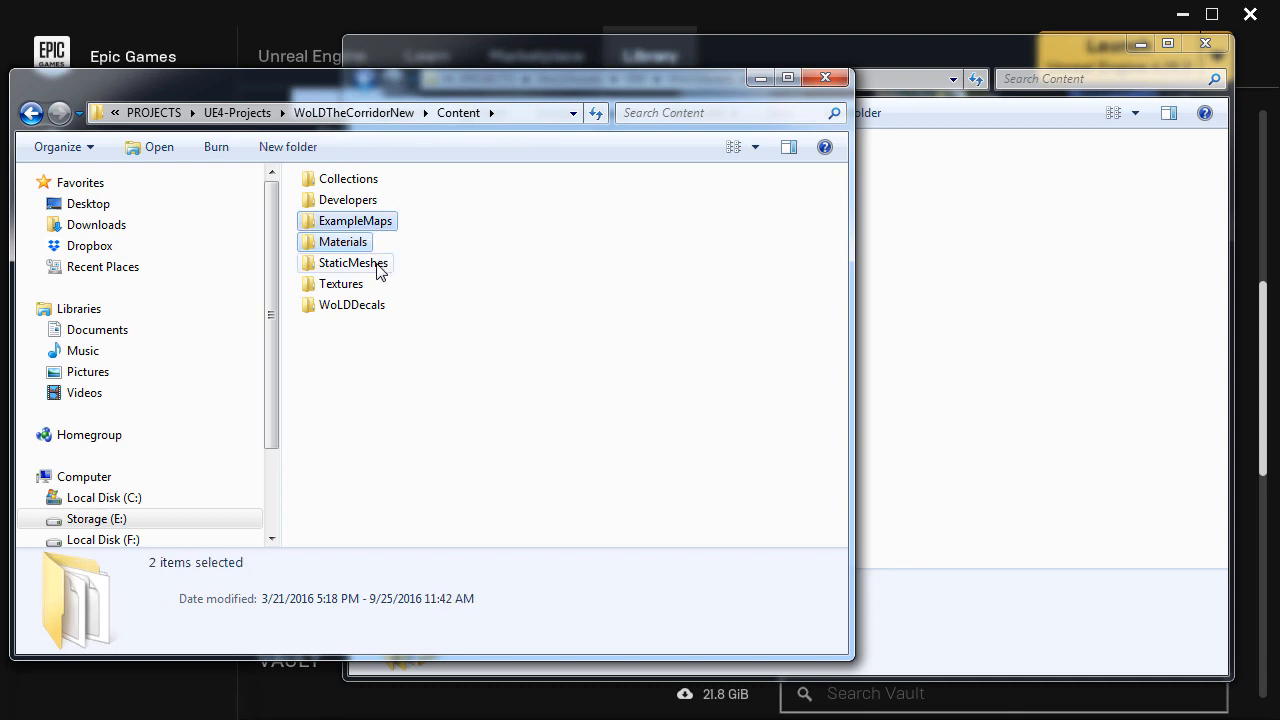
{"action": "left_click", "coordinate": [372, 265], "text": "ctrl"}
{"action": "left_click", "coordinate": [358, 284], "text": "ctrl"}
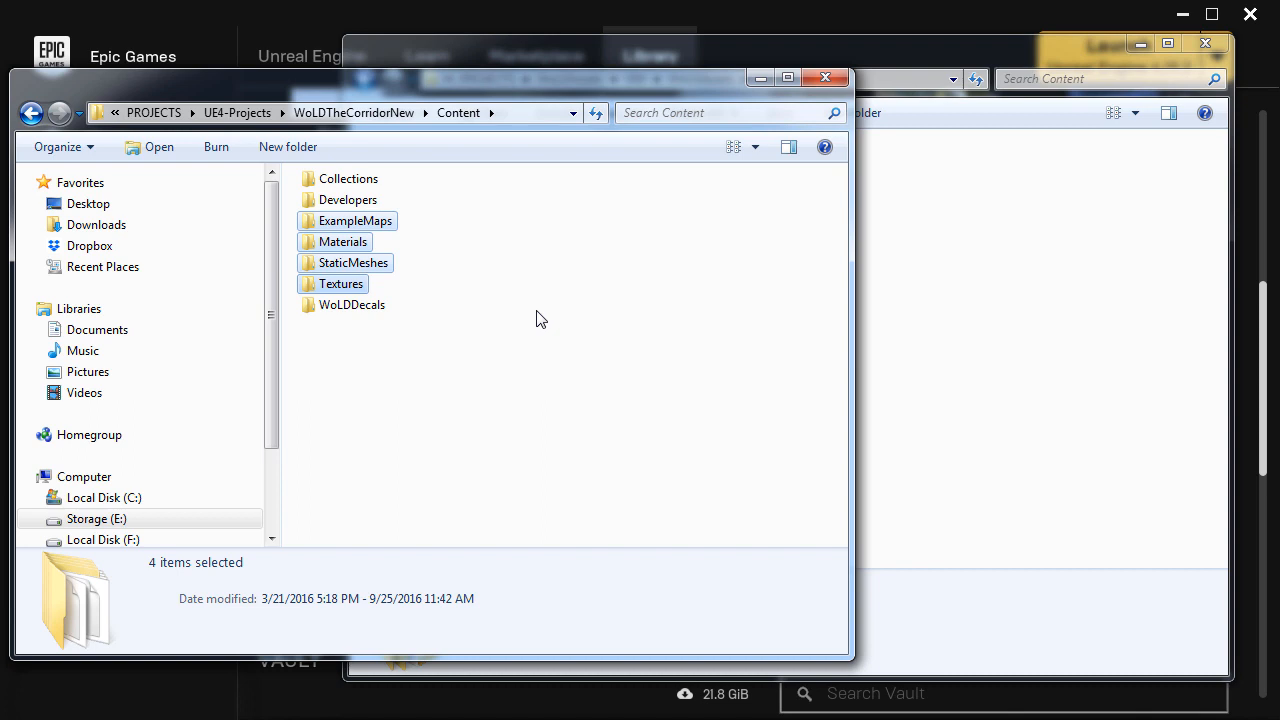
{"action": "left_click", "coordinate": [948, 381]}
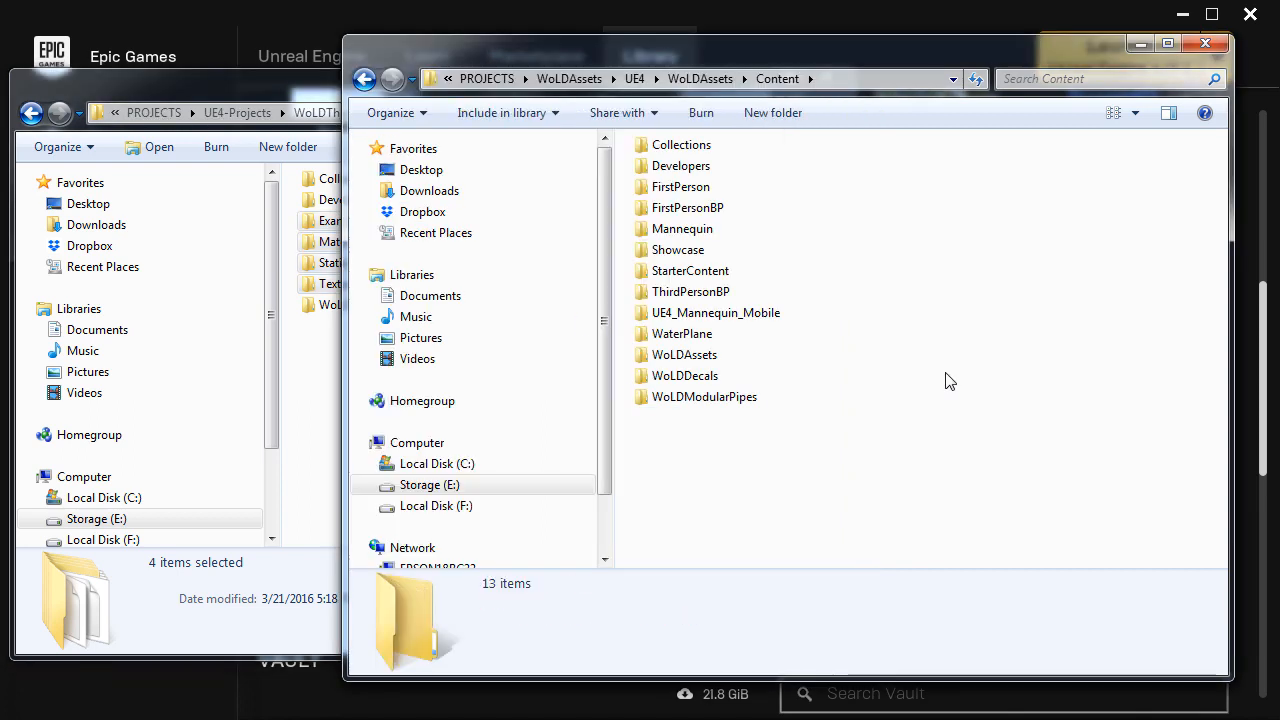
{"action": "key", "text": "ctrl+v"}
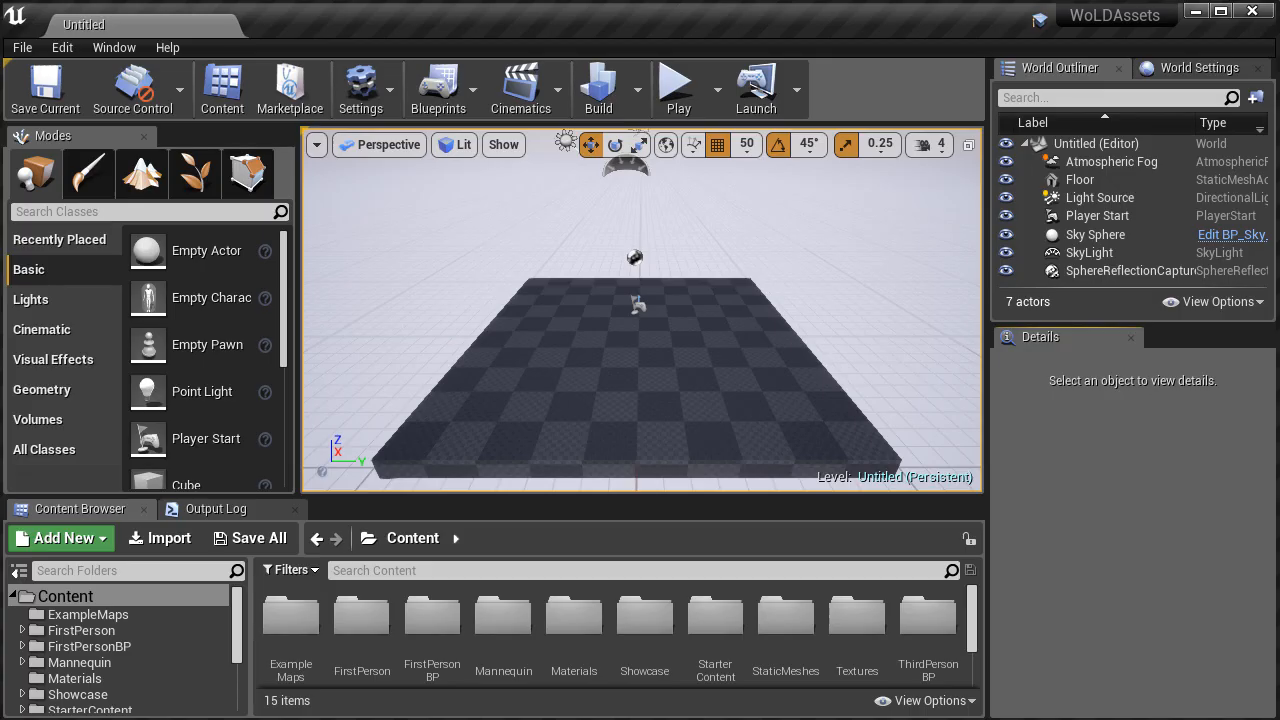
Switch to the Unreal Editor and view the contents of the copied ExampleMaps and WoLDModularPipes folders.
{"action": "left_click", "coordinate": [120, 633]}
{"action": "left_click", "coordinate": [128, 616]}
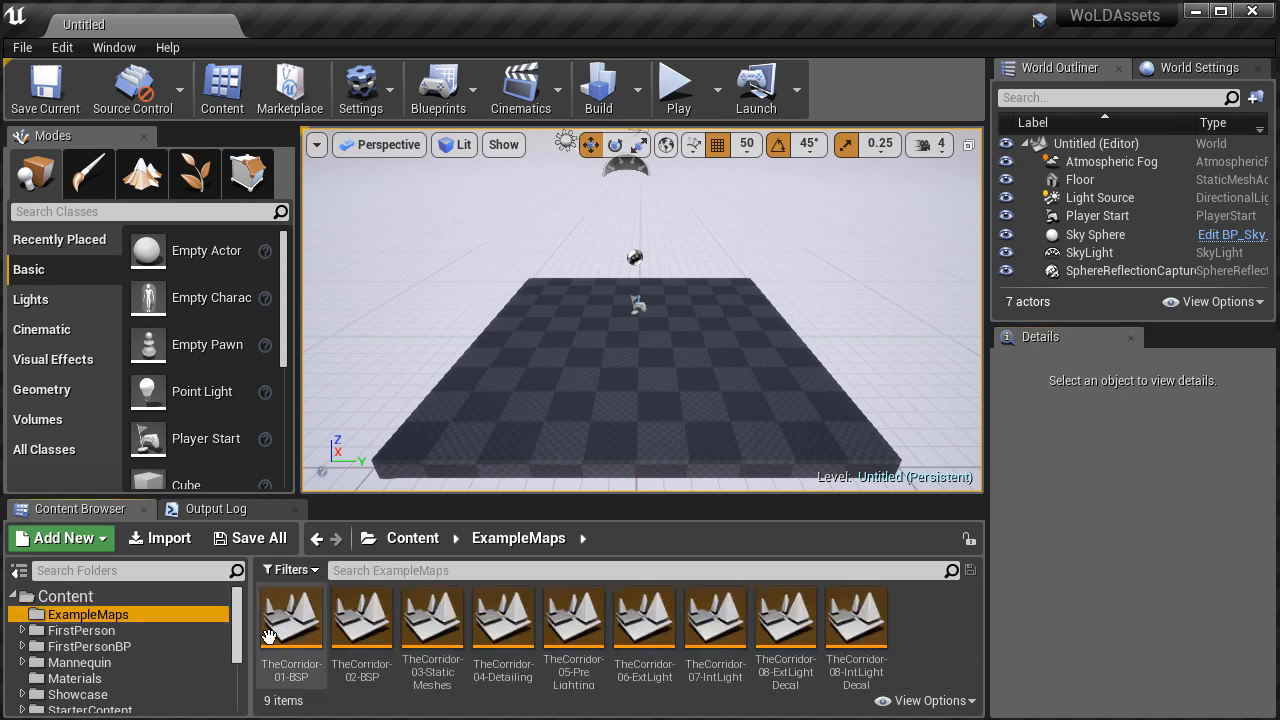
{"action": "scroll", "coordinate": [128, 630], "scroll_direction": "down", "scroll_amount": 3}
{"action": "left_click", "coordinate": [145, 705]}
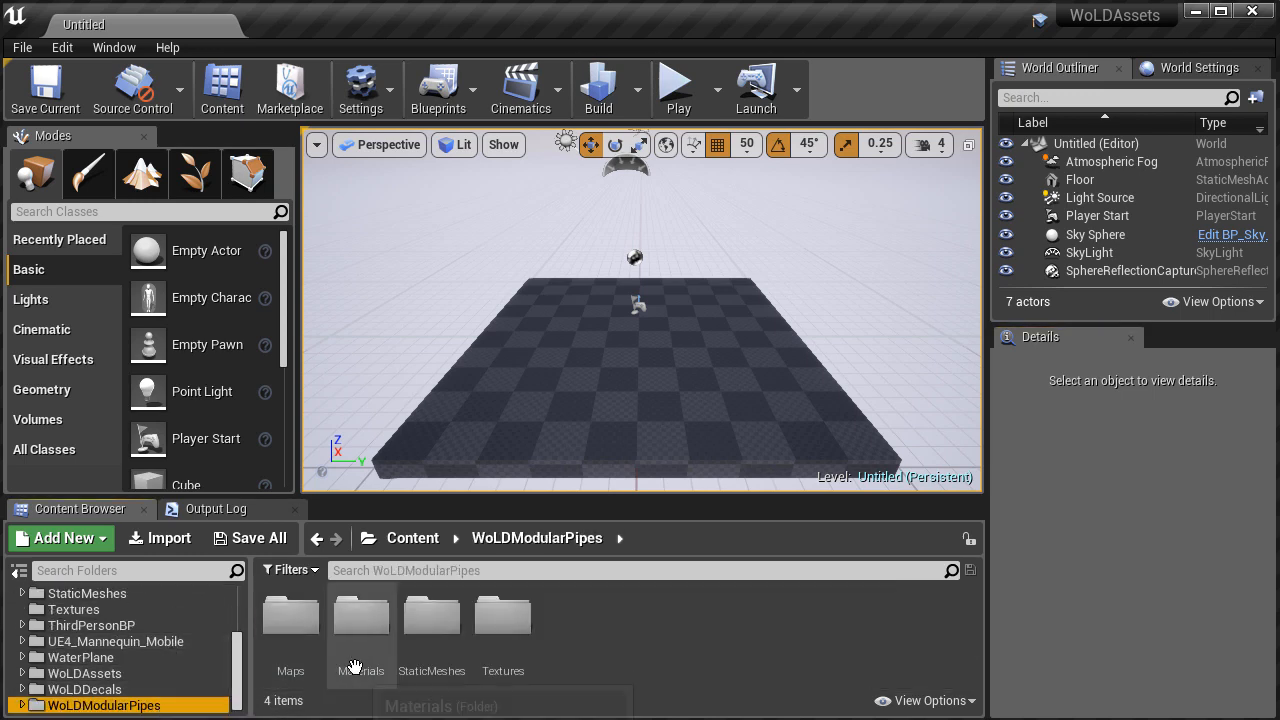
Open the pipes_large_4way mesh from WoLDModularPipes' StaticMeshes folder and inspect it from several angles.
{"action": "double_click", "coordinate": [430, 625]}
{"action": "left_click_drag", "start_coordinate": [607, 632], "coordinate": [640, 346]}
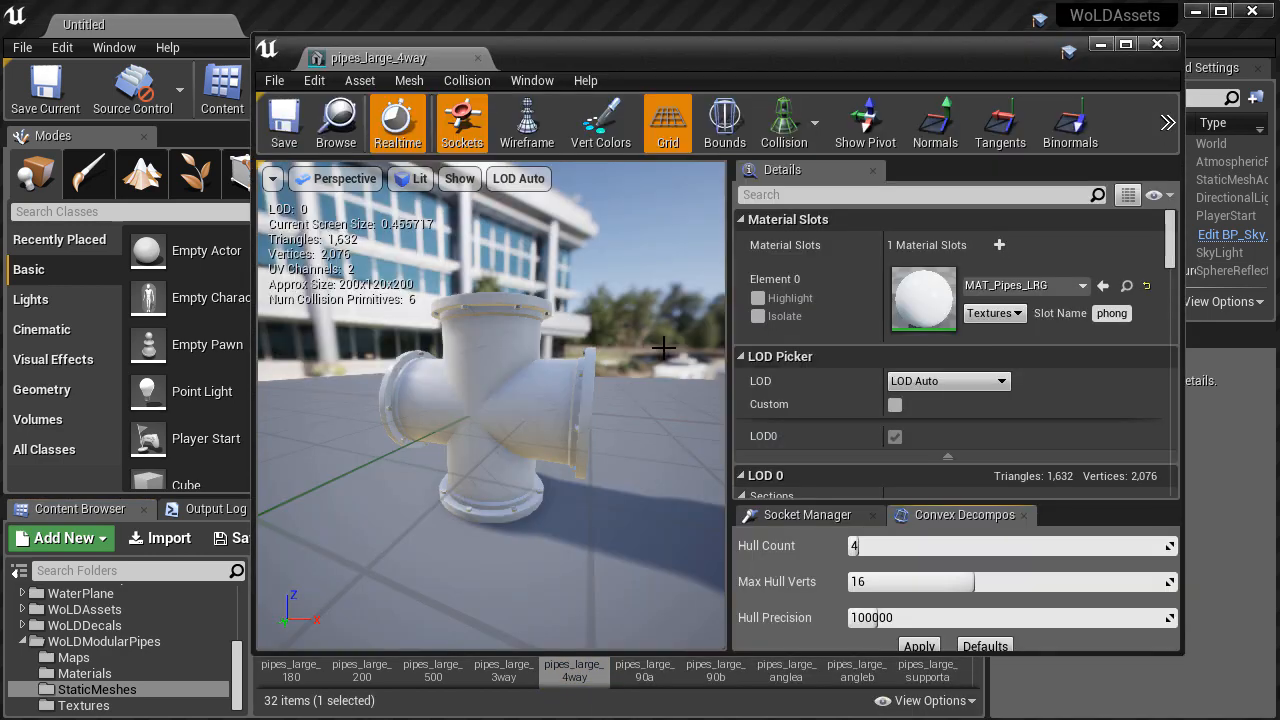
{"action": "mouse_move", "coordinate": [663, 349]}
{"action": "left_mouse_down"}
{"action": "mouse_move", "coordinate": [610, 352]}
{"action": "mouse_move", "coordinate": [650, 356]}
{"action": "left_mouse_up"}
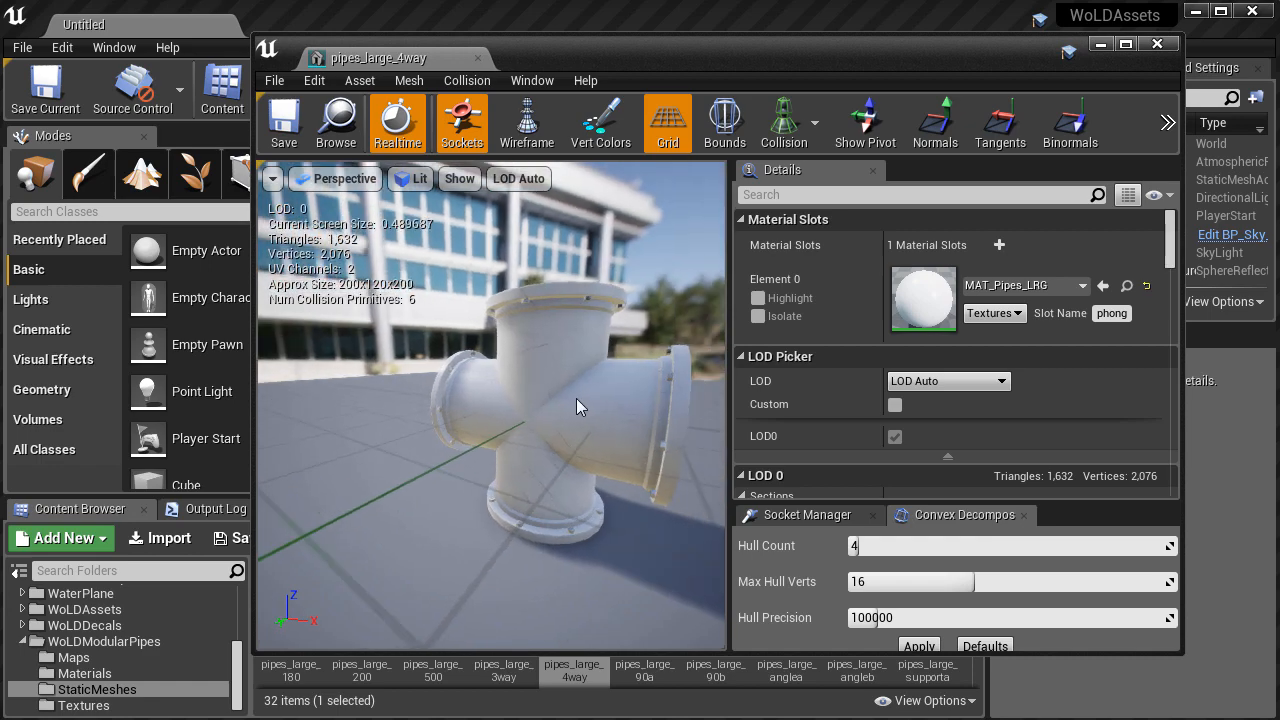
{"action": "mouse_move", "coordinate": [577, 405]}
{"action": "left_mouse_down"}
{"action": "mouse_move", "coordinate": [505, 410]}
{"action": "mouse_move", "coordinate": [577, 405]}
{"action": "left_mouse_up"}
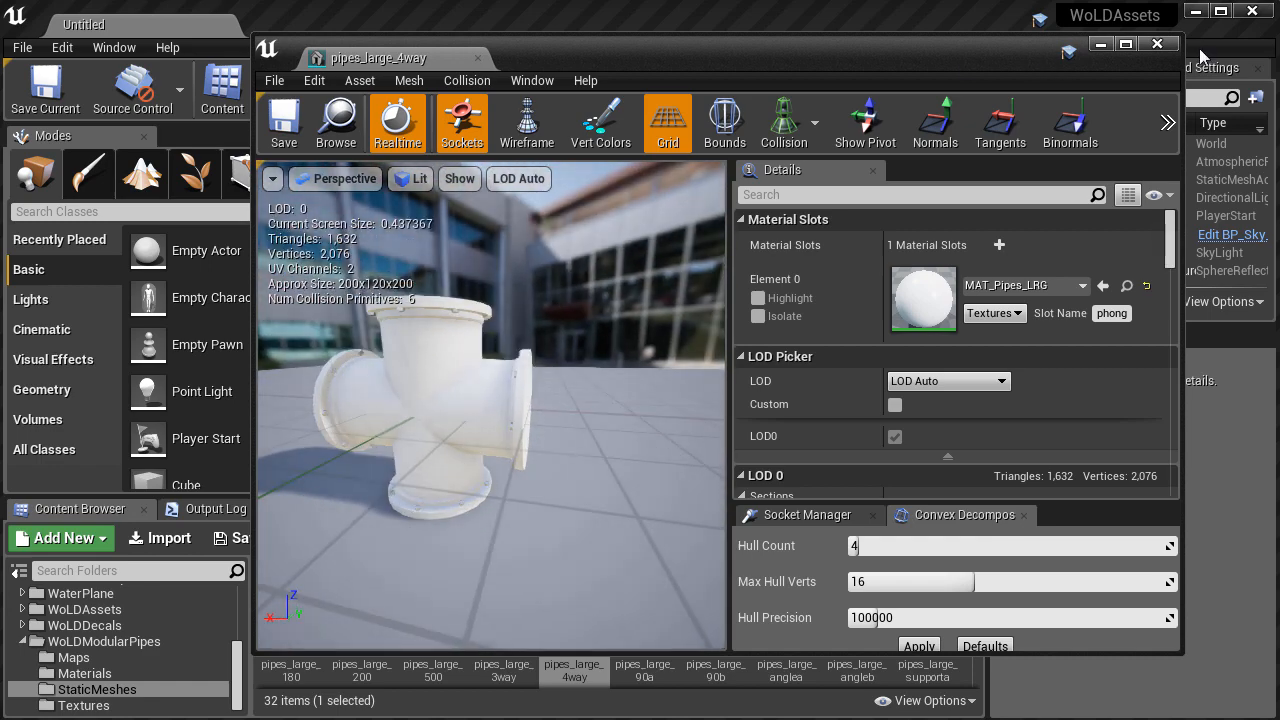
Close the mesh editor, then load the Pipes-Showcase map from WoLDModularPipes' Maps folder and look around the level.
{"action": "left_click", "coordinate": [1157, 44]}
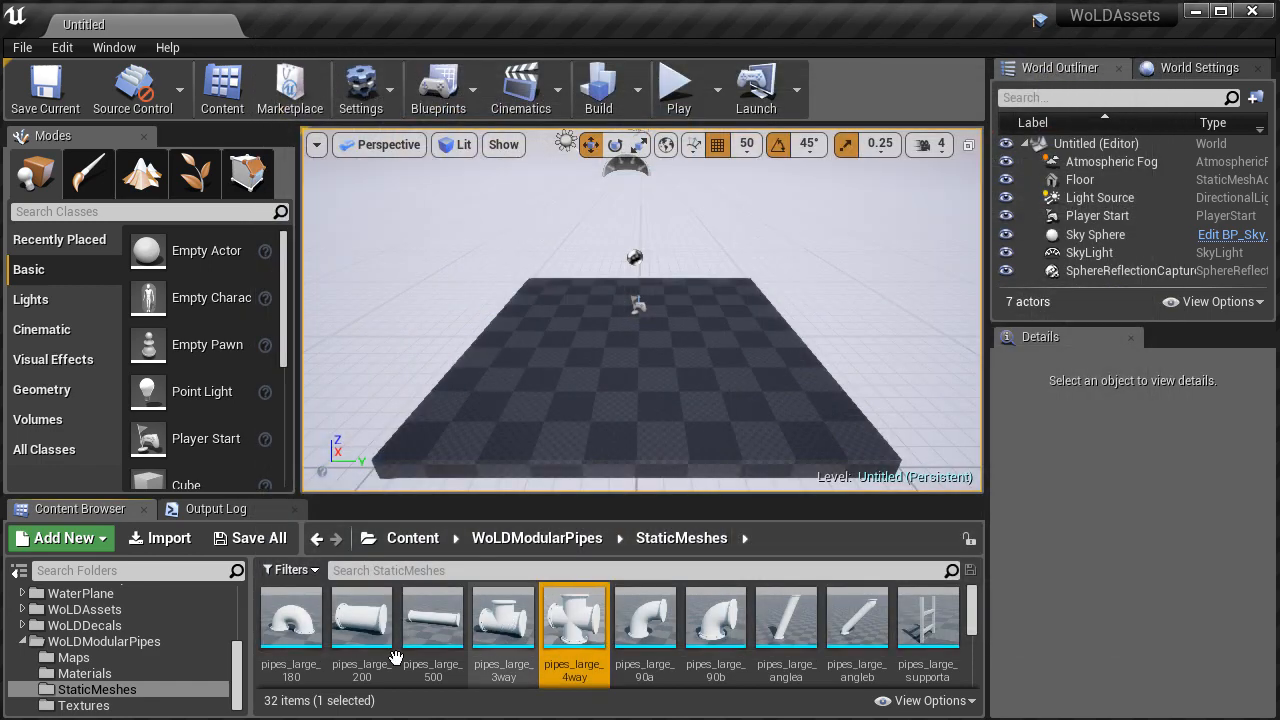
{"action": "left_click", "coordinate": [73, 657]}
{"action": "double_click", "coordinate": [432, 625]}
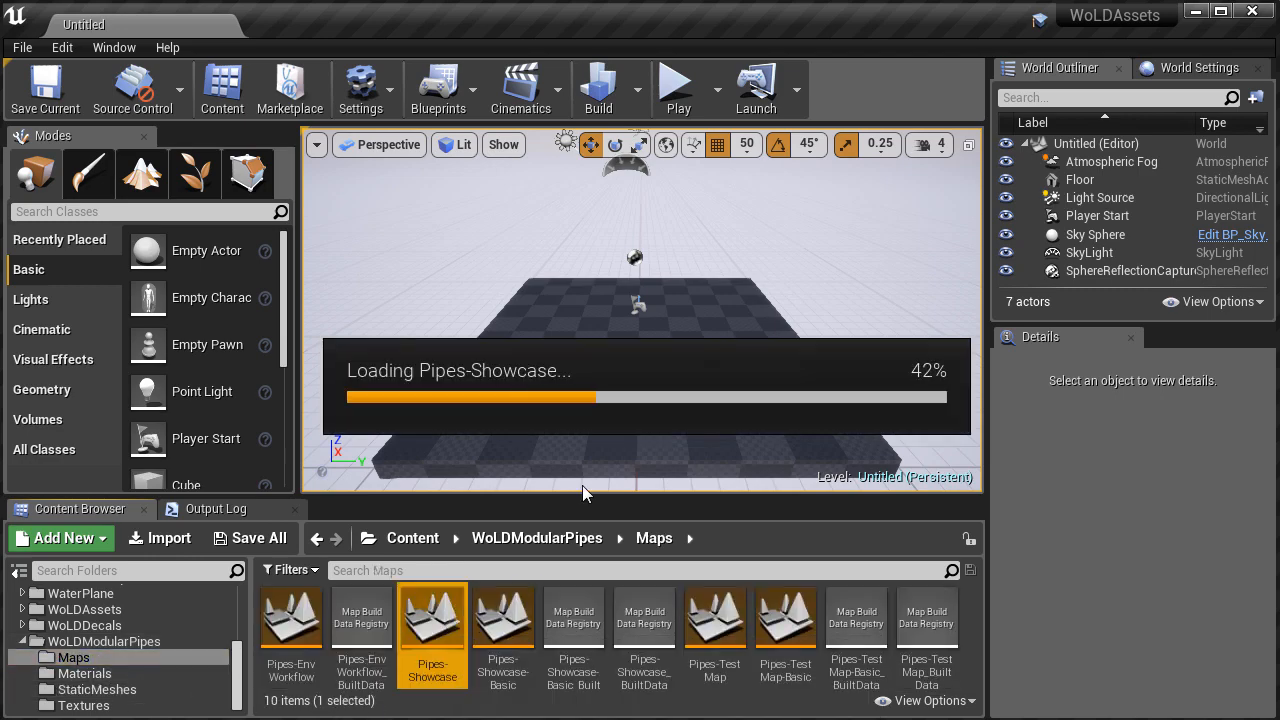
{"action": "key", "text": "s"}
{"action": "right_click_drag", "start_coordinate": [707, 430], "coordinate": [600, 428]}
{"action": "key", "text": "w"}
Load the TheCorridor-08-ExtLightDecal map from the ExampleMaps folder and look around the corridor.
{"action": "left_click", "coordinate": [113, 611]}
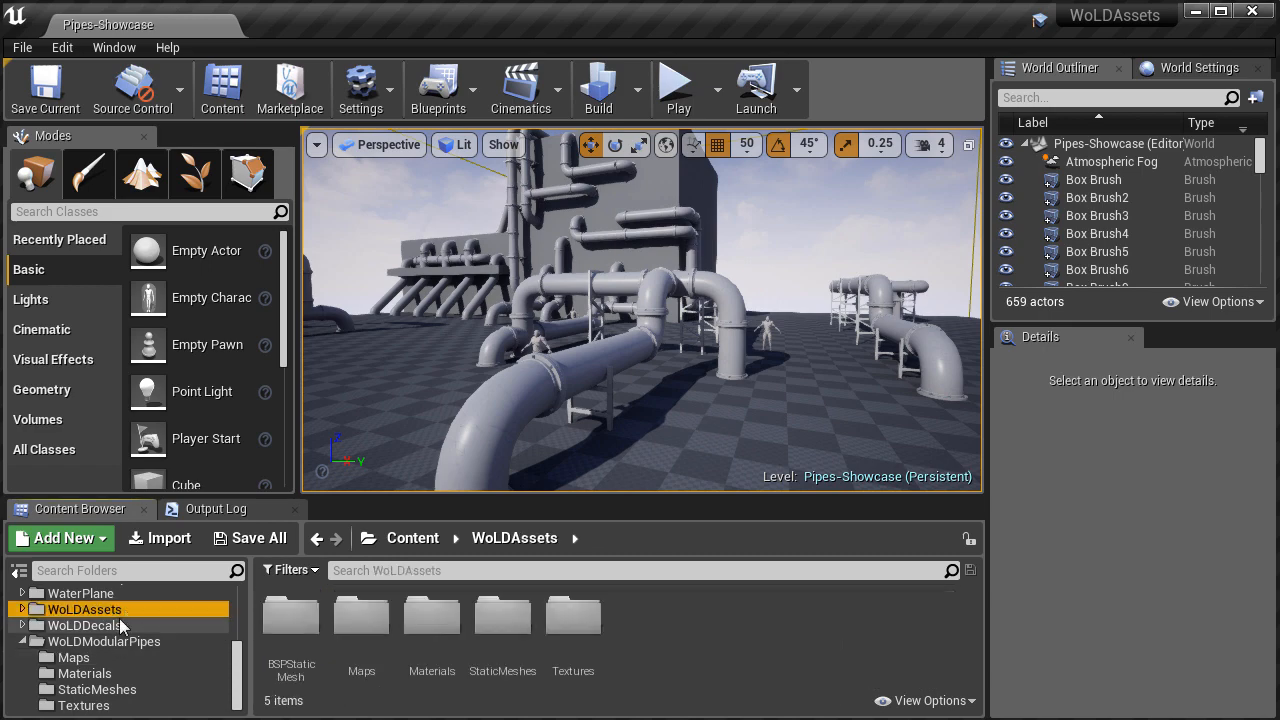
{"action": "left_click", "coordinate": [104, 641]}
{"action": "scroll", "coordinate": [110, 640], "scroll_direction": "up", "scroll_amount": 10}
{"action": "left_click", "coordinate": [114, 614]}
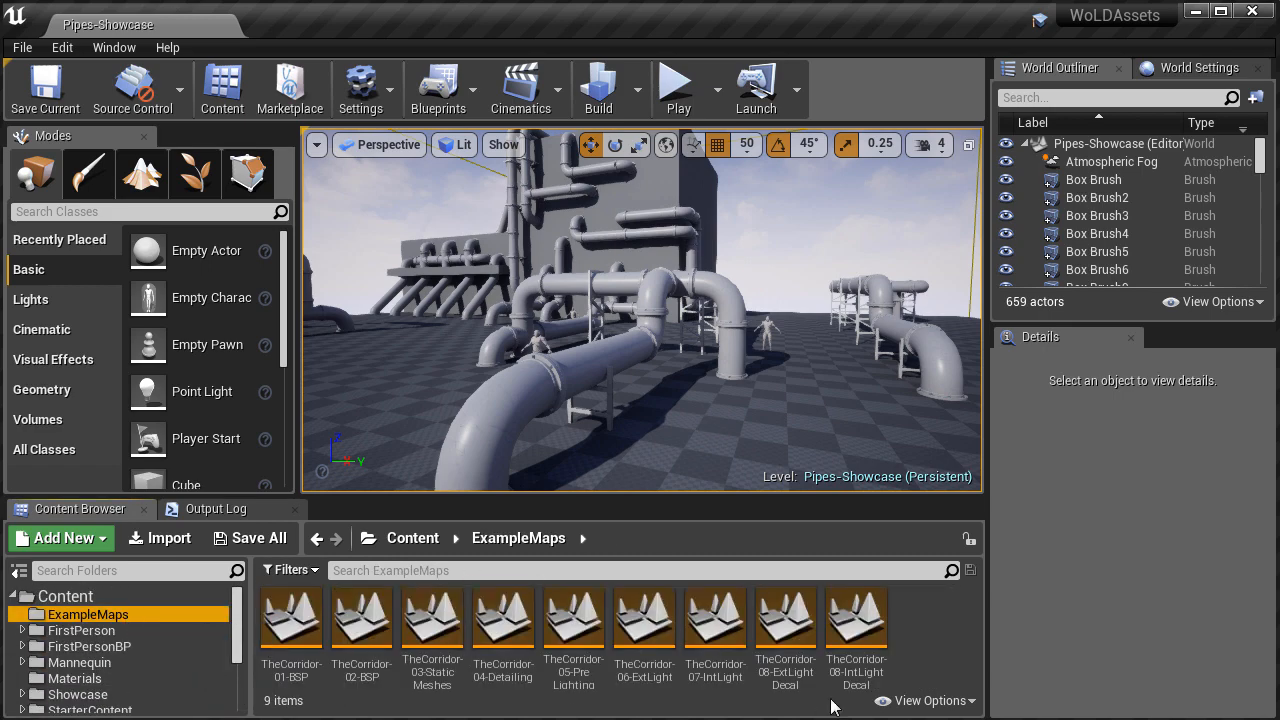
{"action": "double_click", "coordinate": [785, 622]}
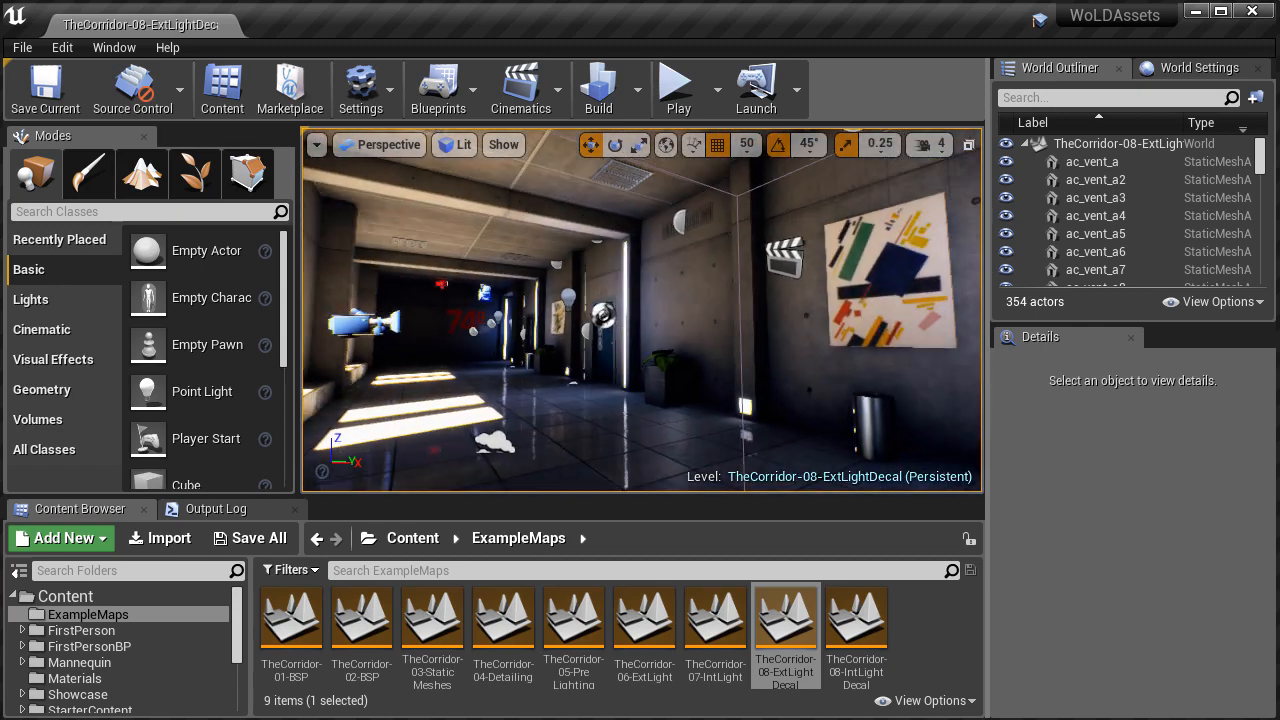
{"action": "key", "text": "s"}
{"action": "mouse_move", "coordinate": [640, 310]}
{"action": "right_mouse_down"}
{"action": "mouse_move", "coordinate": [730, 312]}
{"action": "mouse_move", "coordinate": [650, 300]}
{"action": "mouse_move", "coordinate": [664, 310]}
{"action": "right_mouse_up"}
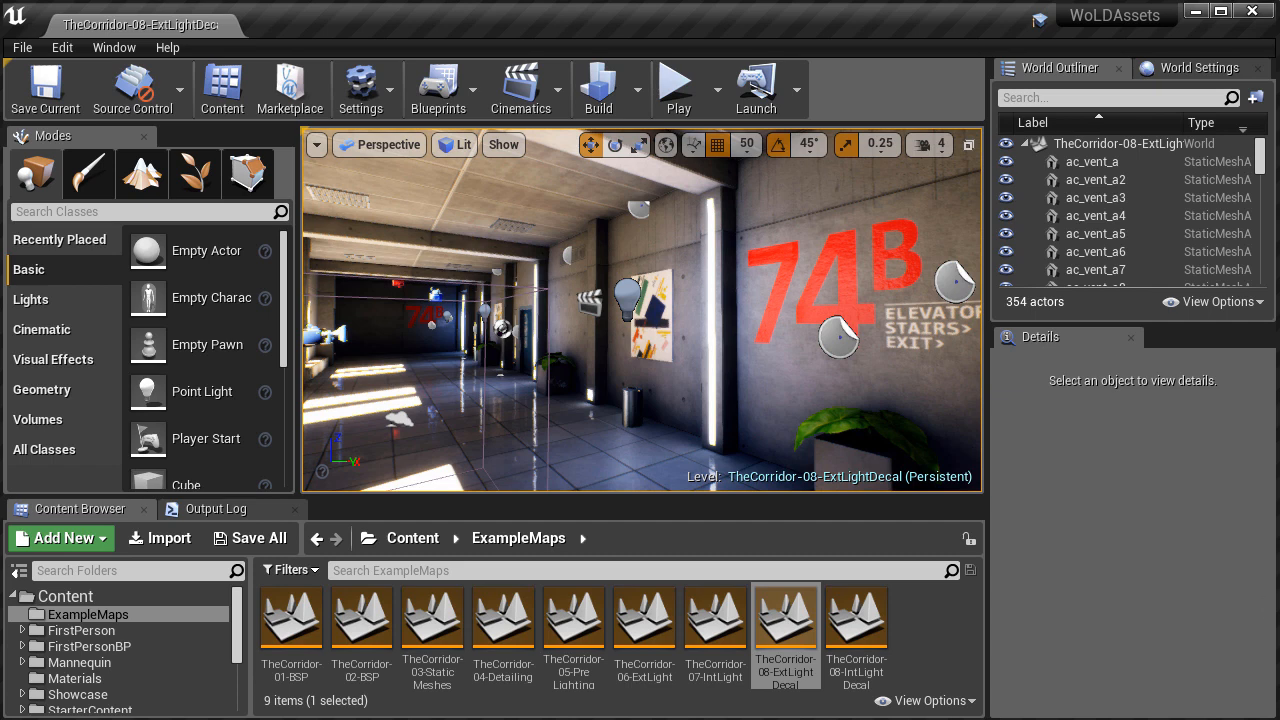
View the contents of the copied ExampleMaps, StaticMeshes, Materials and Textures folders.
{"action": "left_click", "coordinate": [102, 597]}
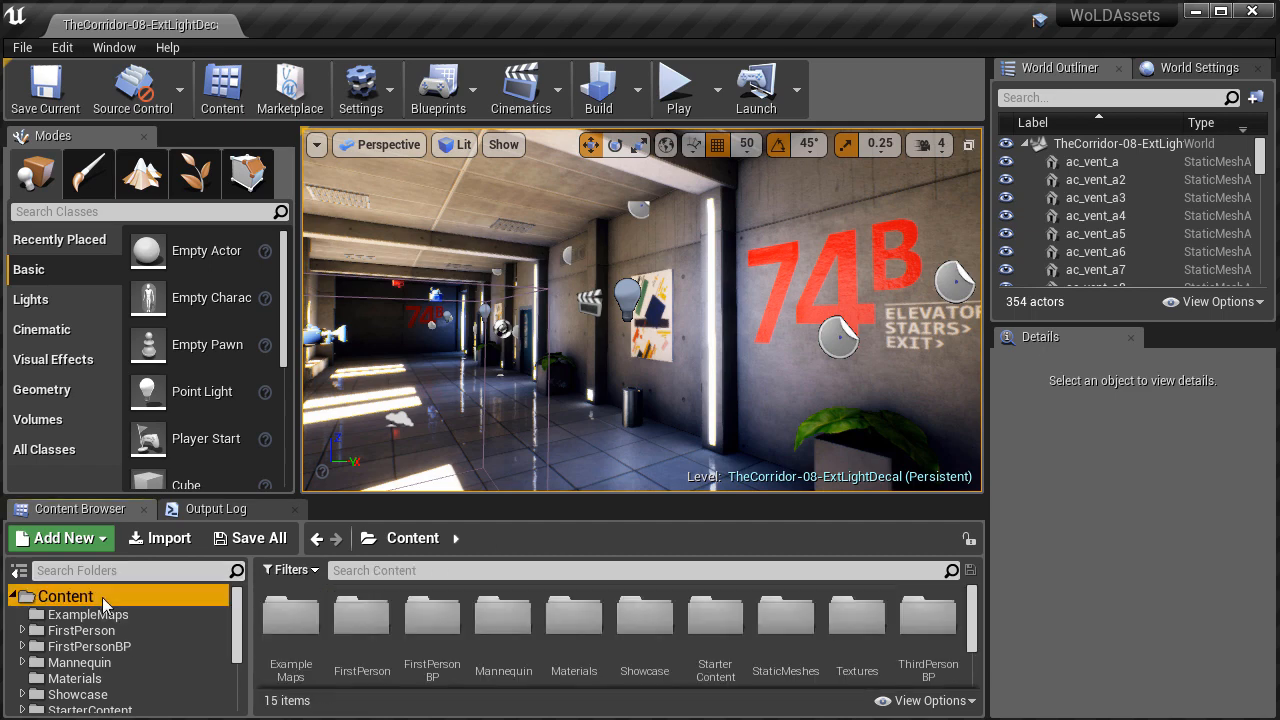
{"action": "left_click", "coordinate": [100, 615]}
{"action": "scroll", "coordinate": [108, 665], "scroll_direction": "down", "scroll_amount": 3}
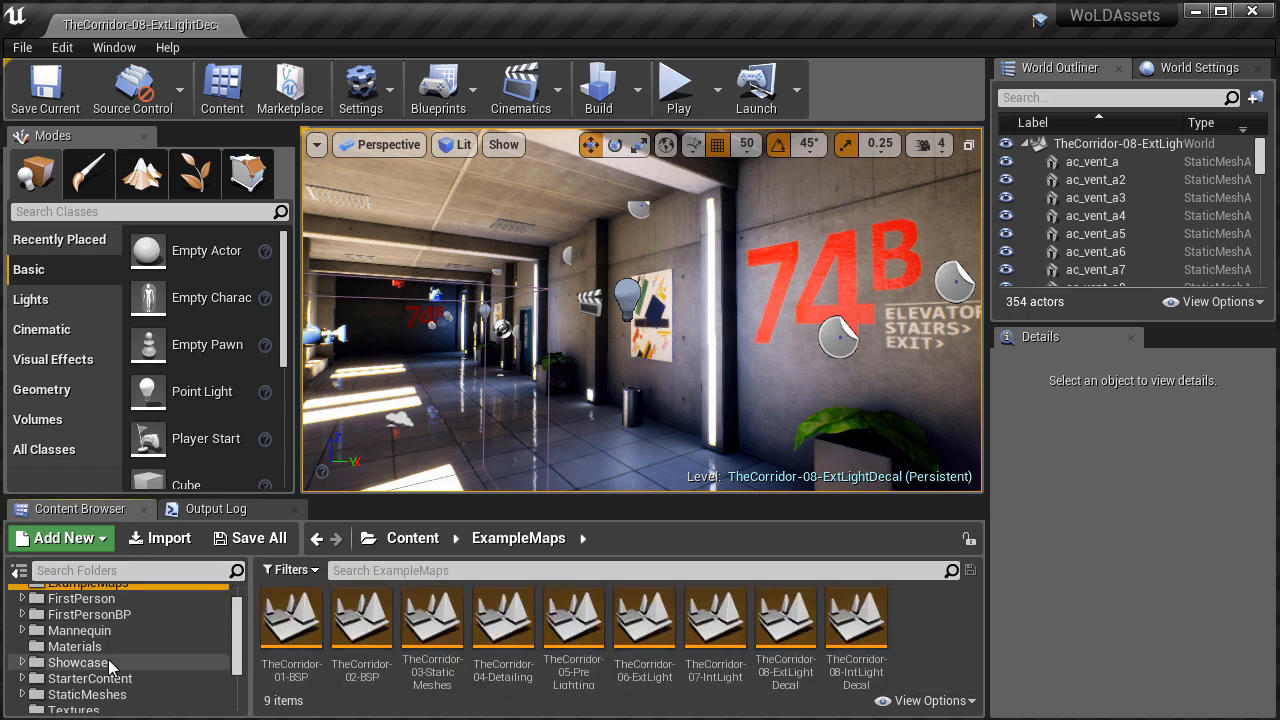
{"action": "left_click", "coordinate": [108, 665]}
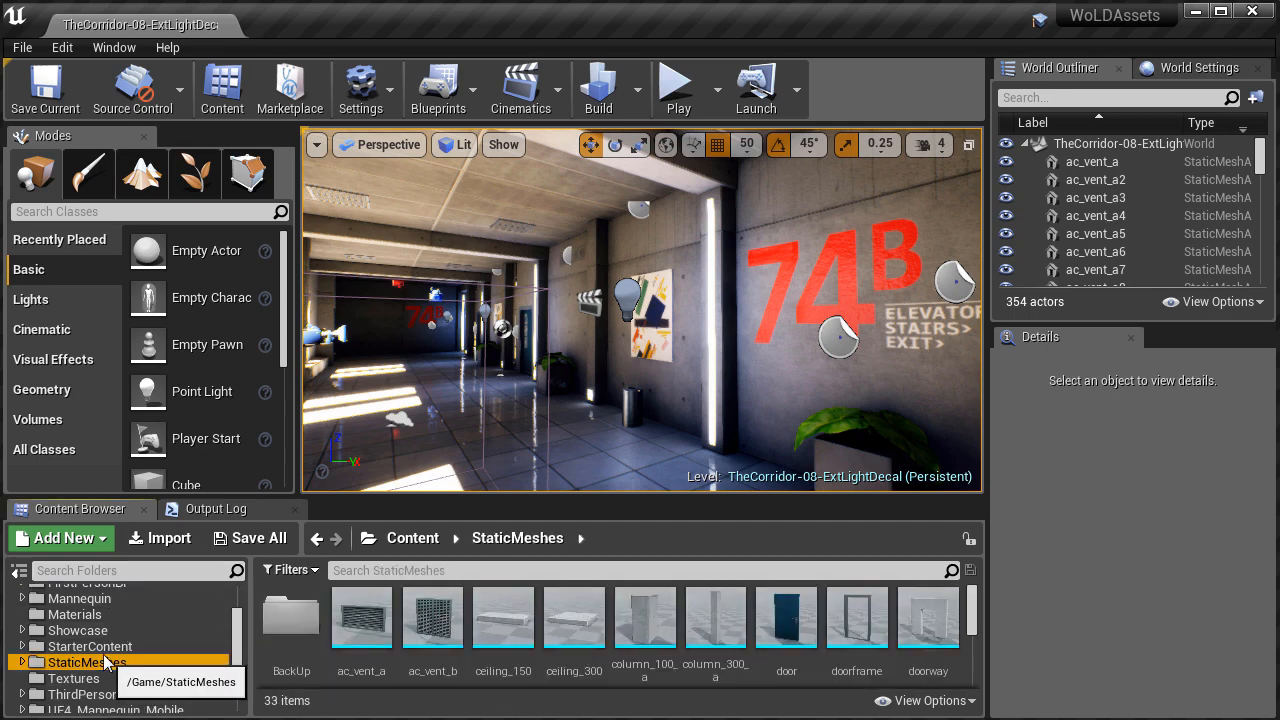
{"action": "left_click", "coordinate": [80, 615]}
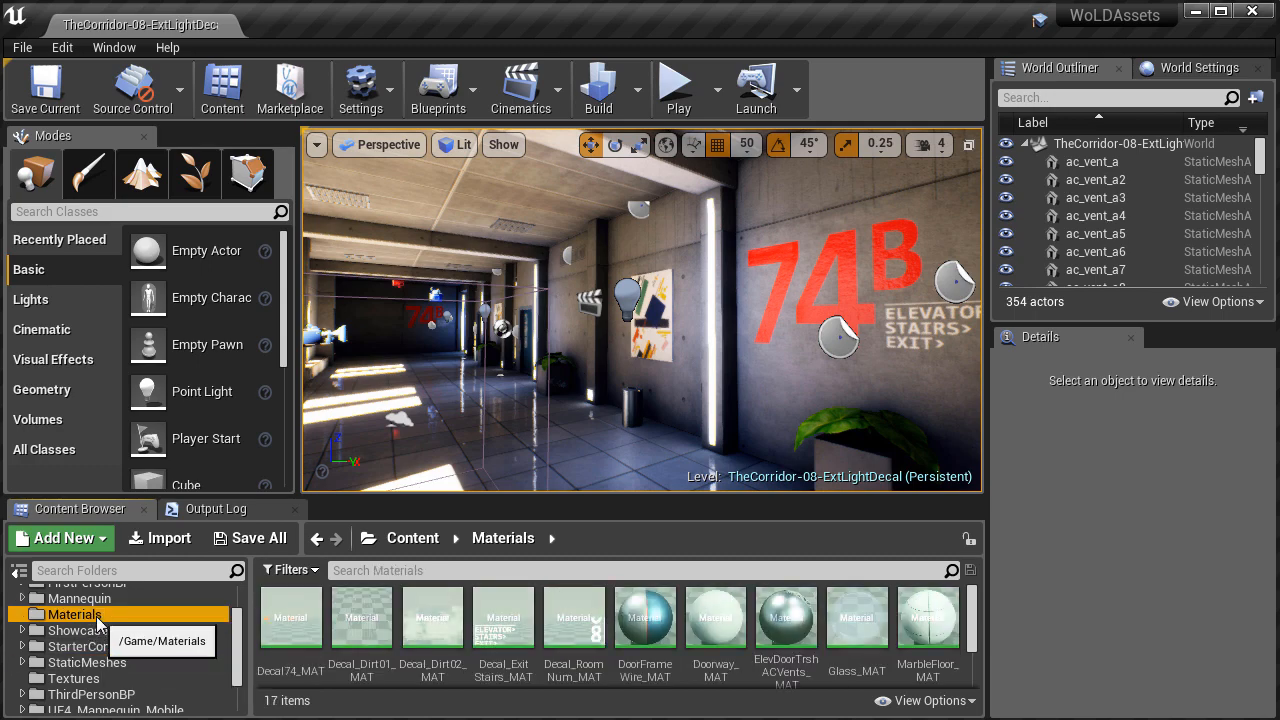
{"action": "left_click", "coordinate": [100, 681]}
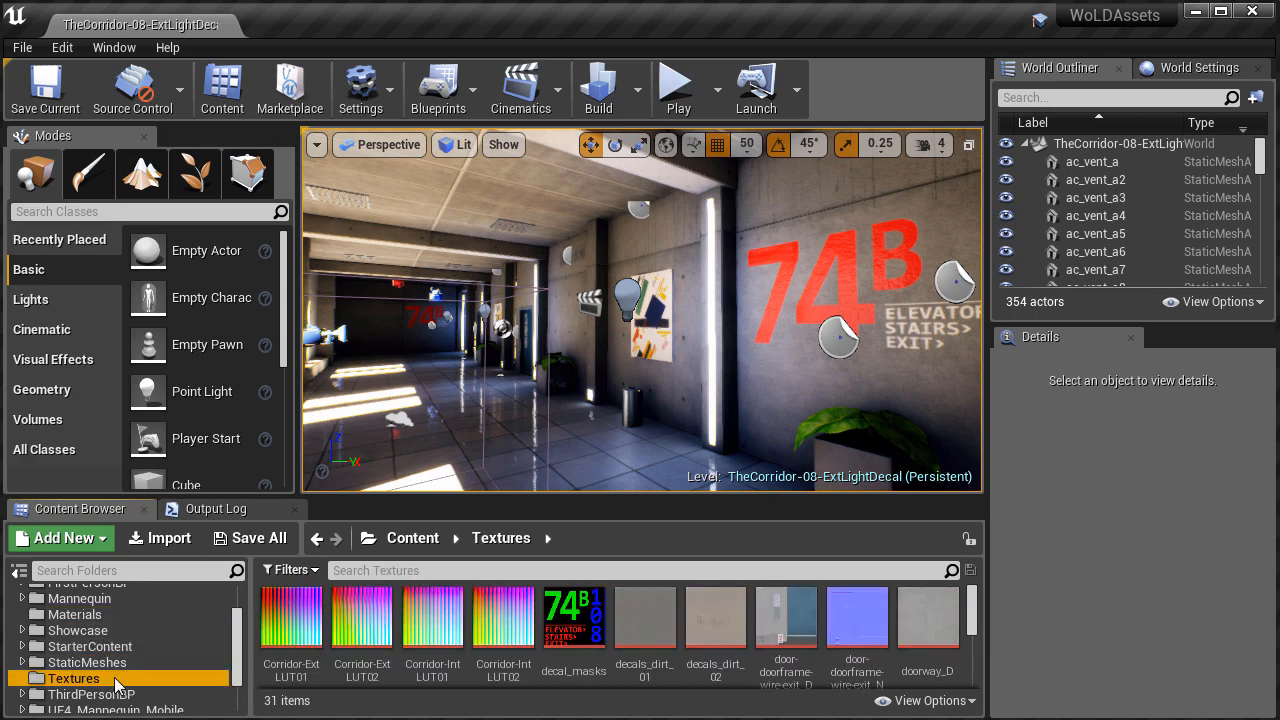
Create a new folder named WoLDCorridorProject inside the Content folder.
{"action": "scroll", "coordinate": [90, 640], "scroll_direction": "up", "scroll_amount": 3}
{"action": "left_click", "coordinate": [73, 598]}
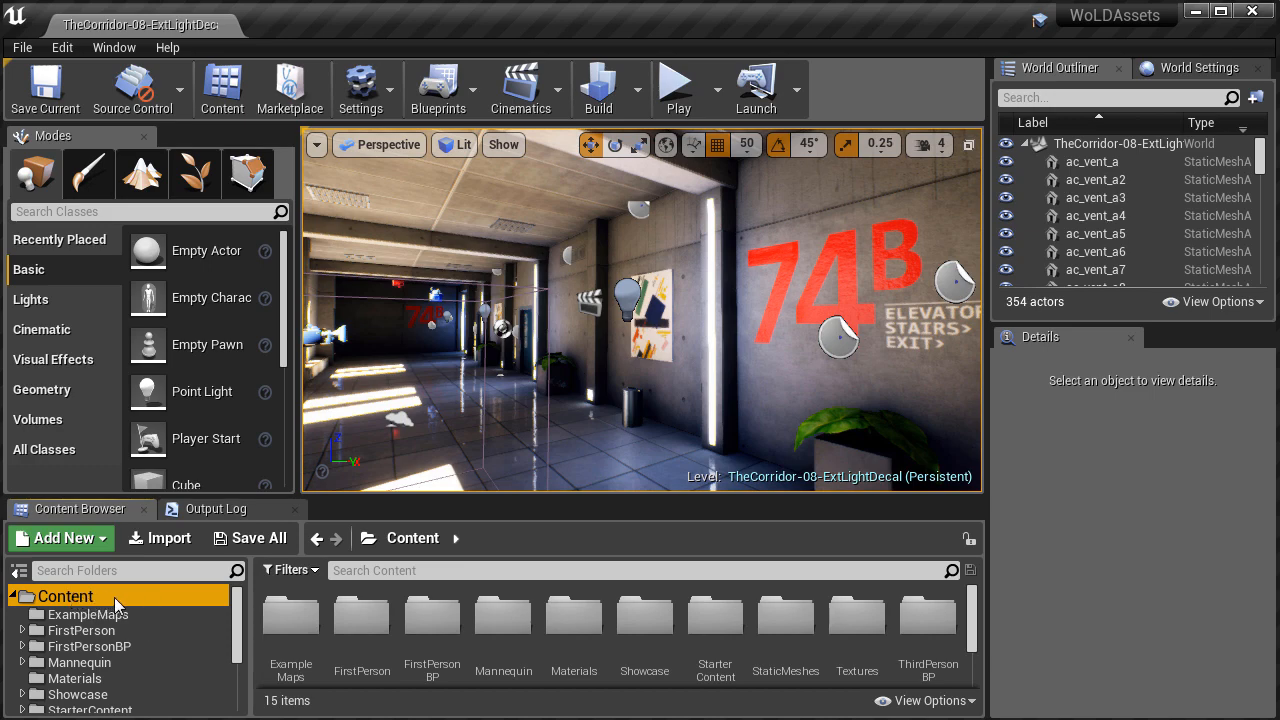
{"action": "right_click", "coordinate": [114, 597]}
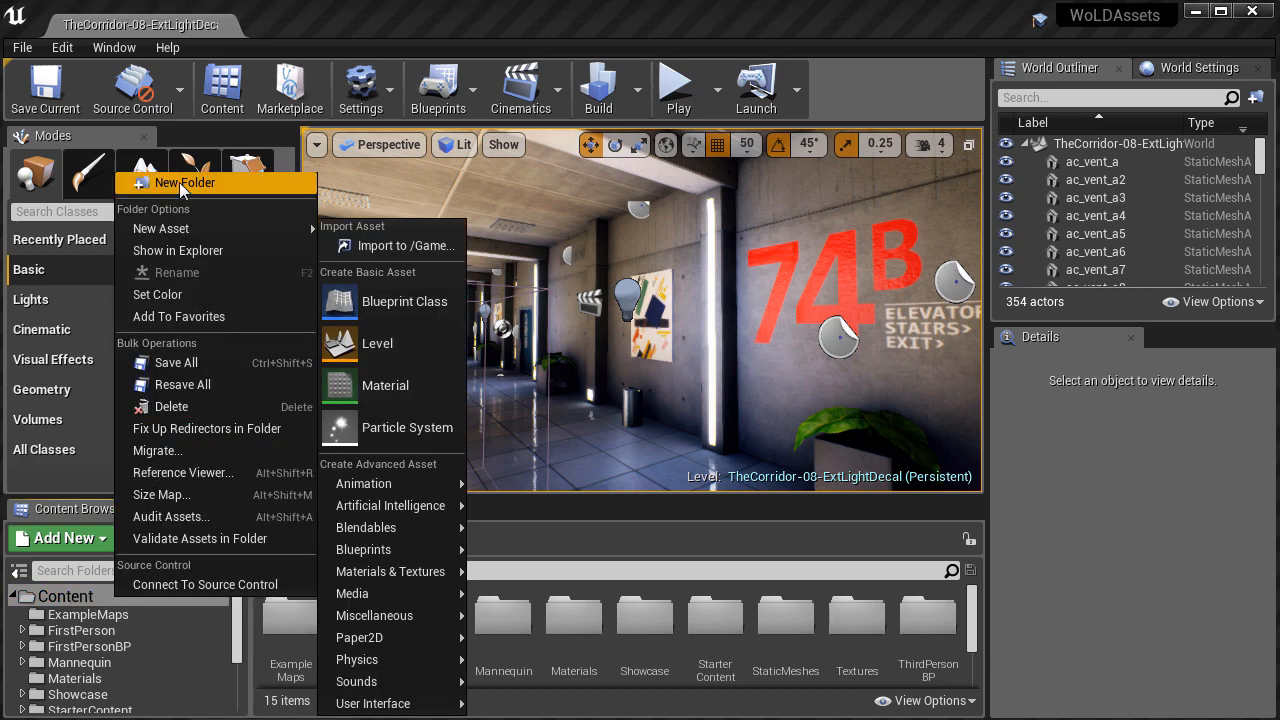
{"action": "left_click", "coordinate": [179, 182]}
{"action": "type", "text": "WoLD"}
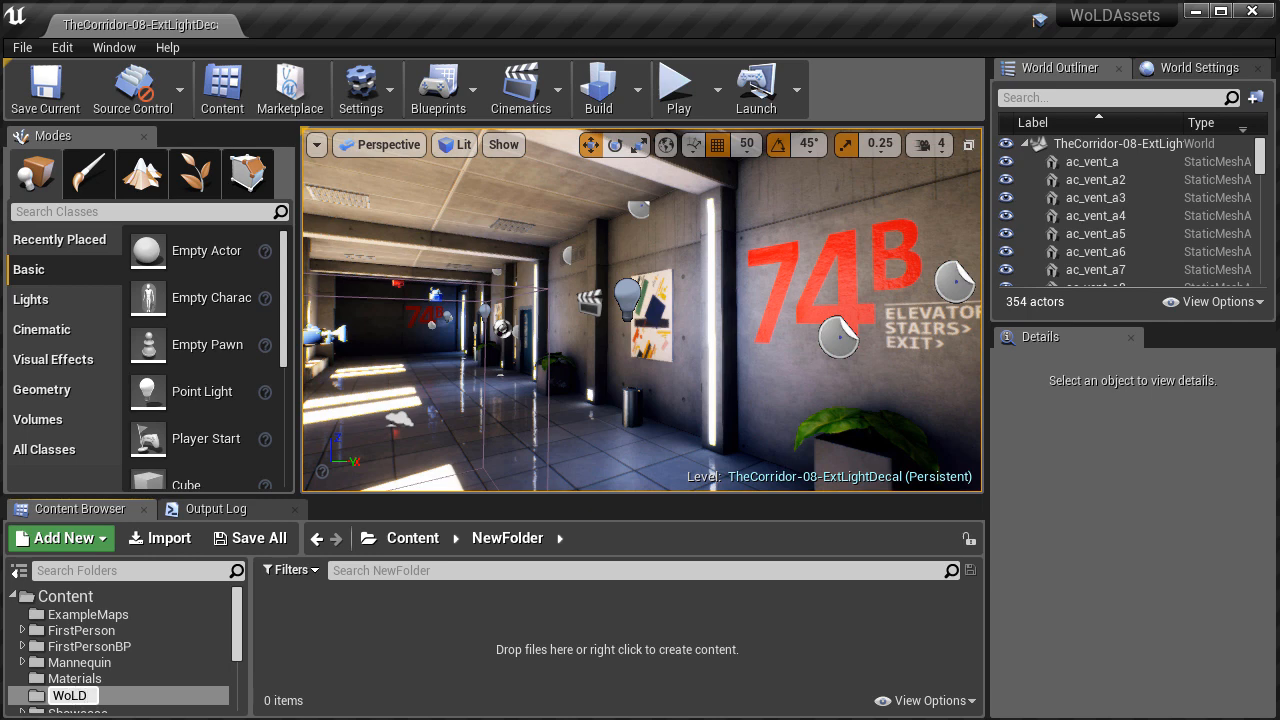
{"action": "type", "text": "CorridorProject"}
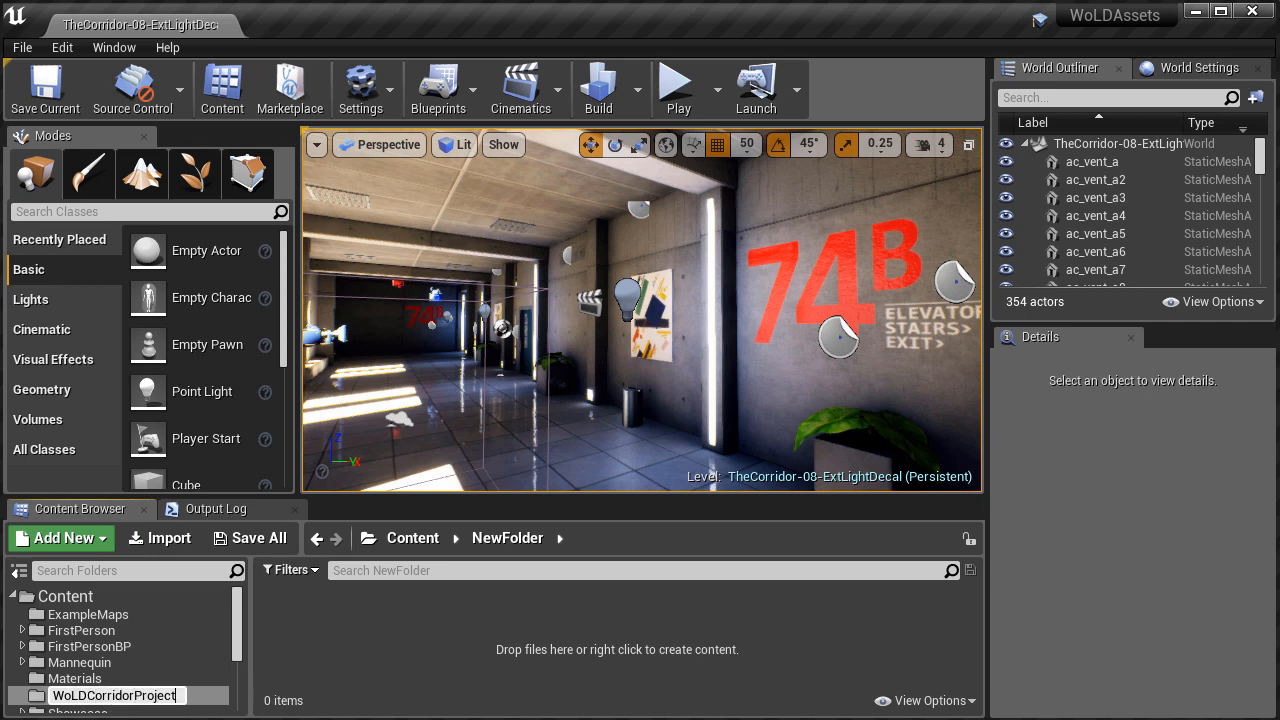
{"action": "key", "text": "Return"}
Open Content Browser 3 showing the Content folder and enlarge its window to fit all the folders.
{"action": "left_click_drag", "start_coordinate": [238, 672], "coordinate": [238, 622]}
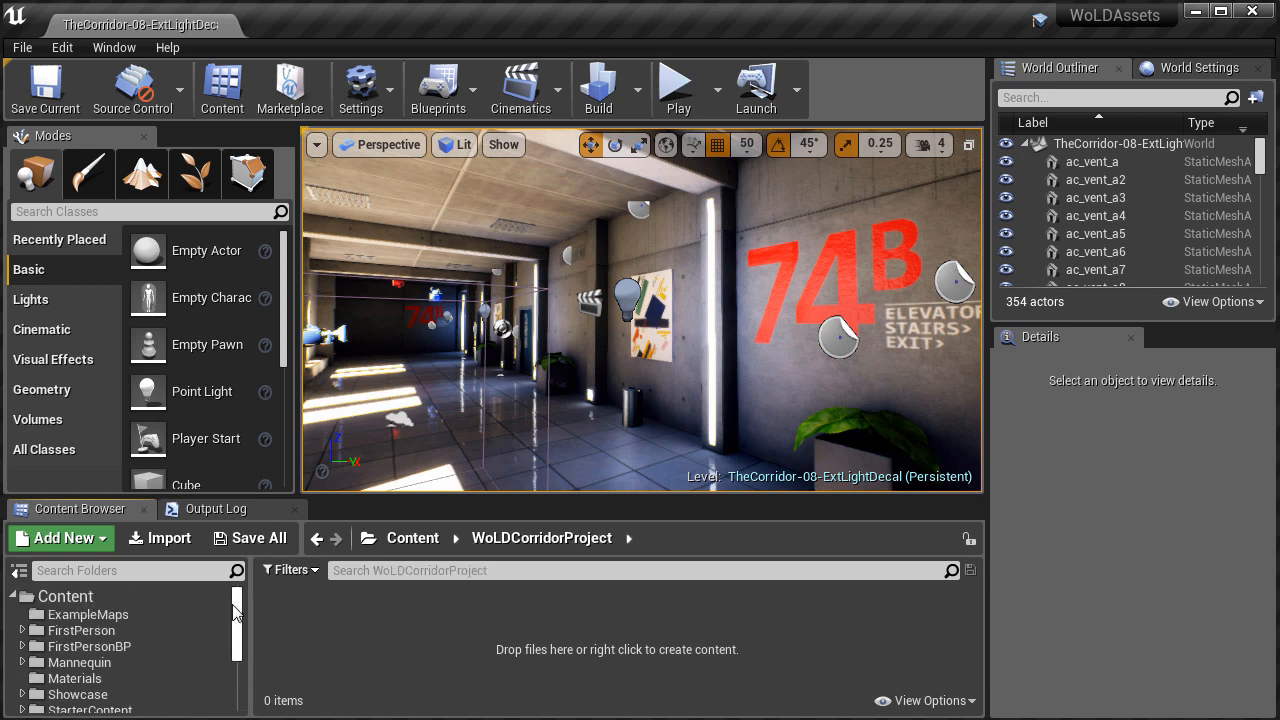
{"action": "left_click", "coordinate": [65, 596]}
{"action": "left_click", "coordinate": [112, 48]}
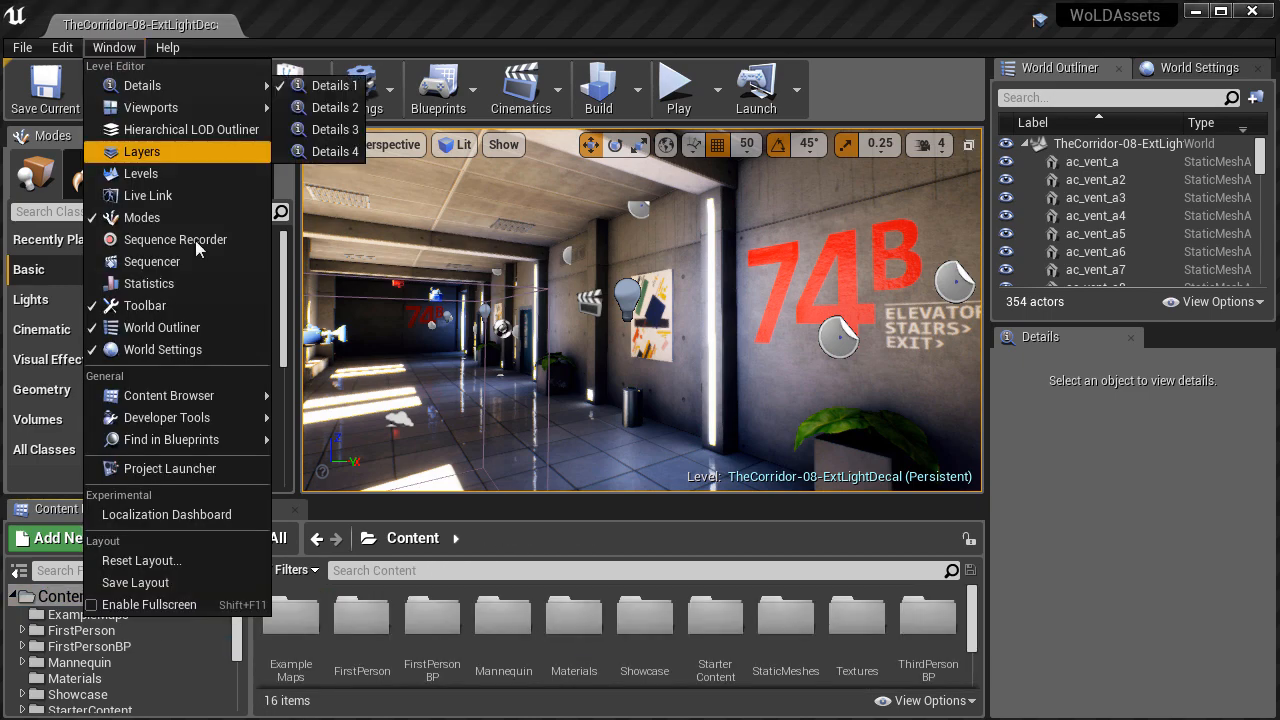
{"action": "mouse_move", "coordinate": [222, 395]}
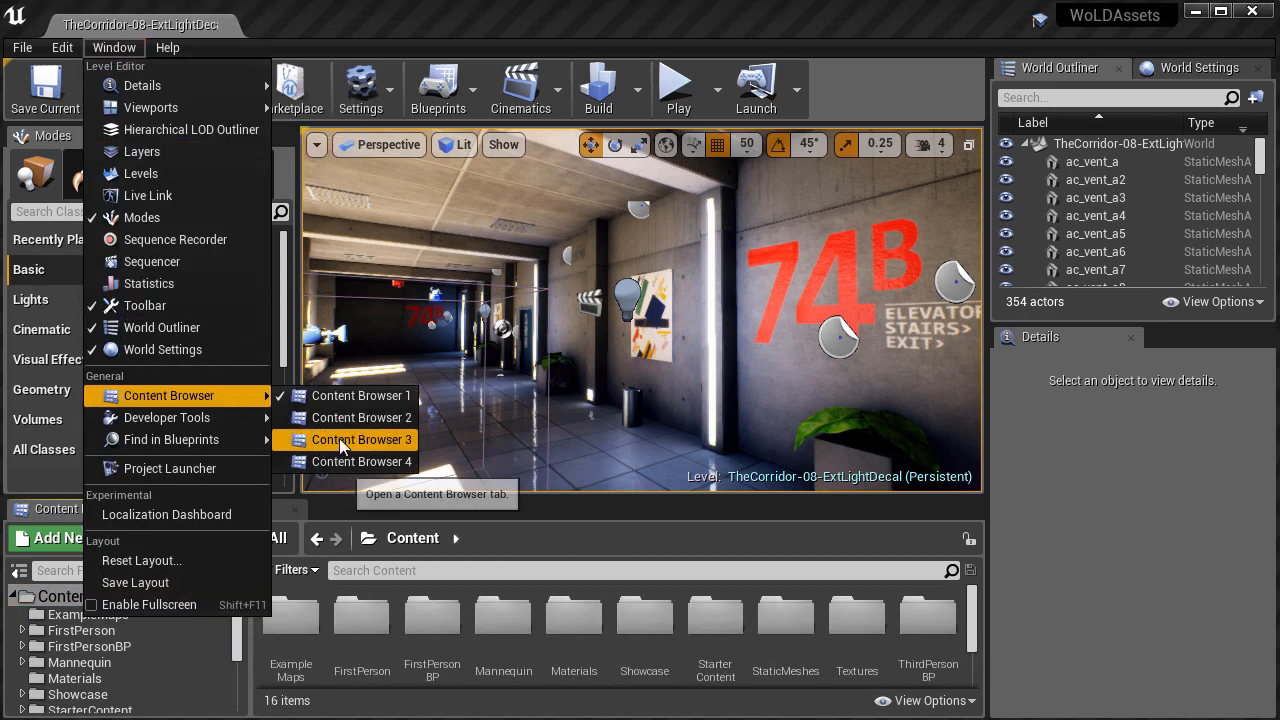
{"action": "left_click", "coordinate": [339, 438]}
{"action": "left_click", "coordinate": [596, 158]}
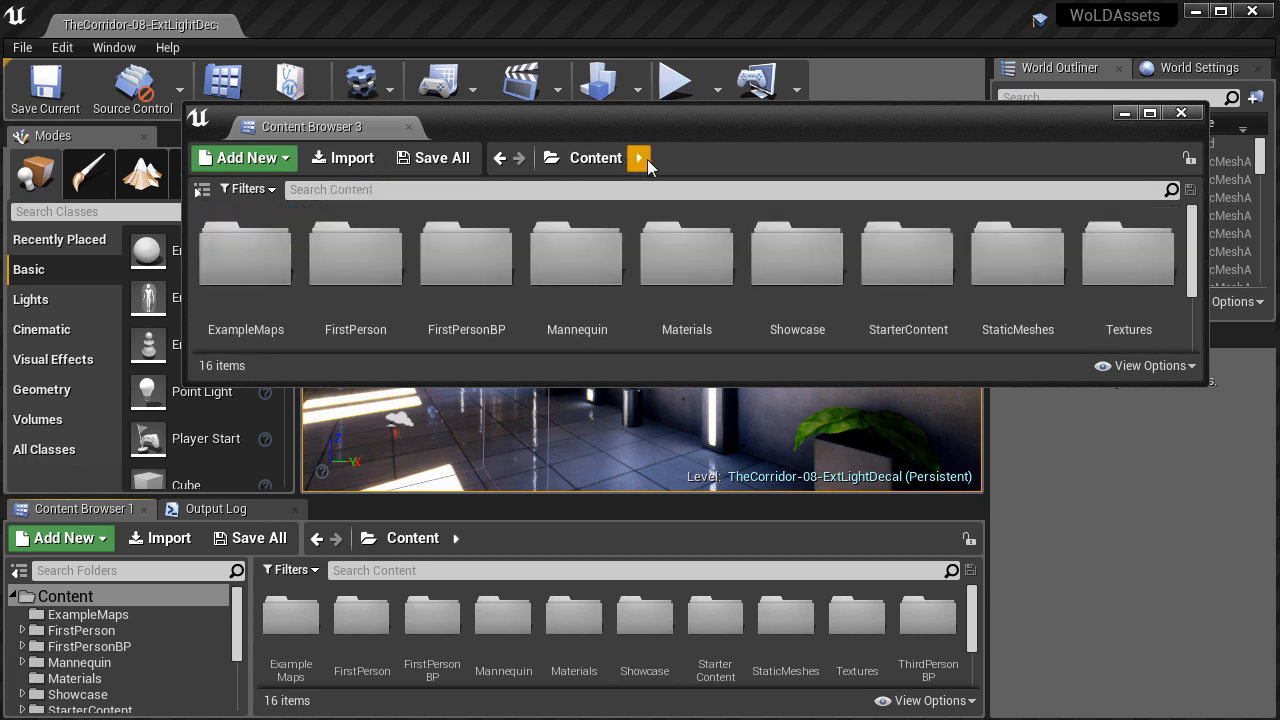
{"action": "left_click_drag", "start_coordinate": [1207, 384], "coordinate": [1152, 679]}
Move the ExampleMaps, Materials, StaticMeshes and Textures folders into the WoLDCorridorProject folder.
{"action": "left_click", "coordinate": [266, 280]}
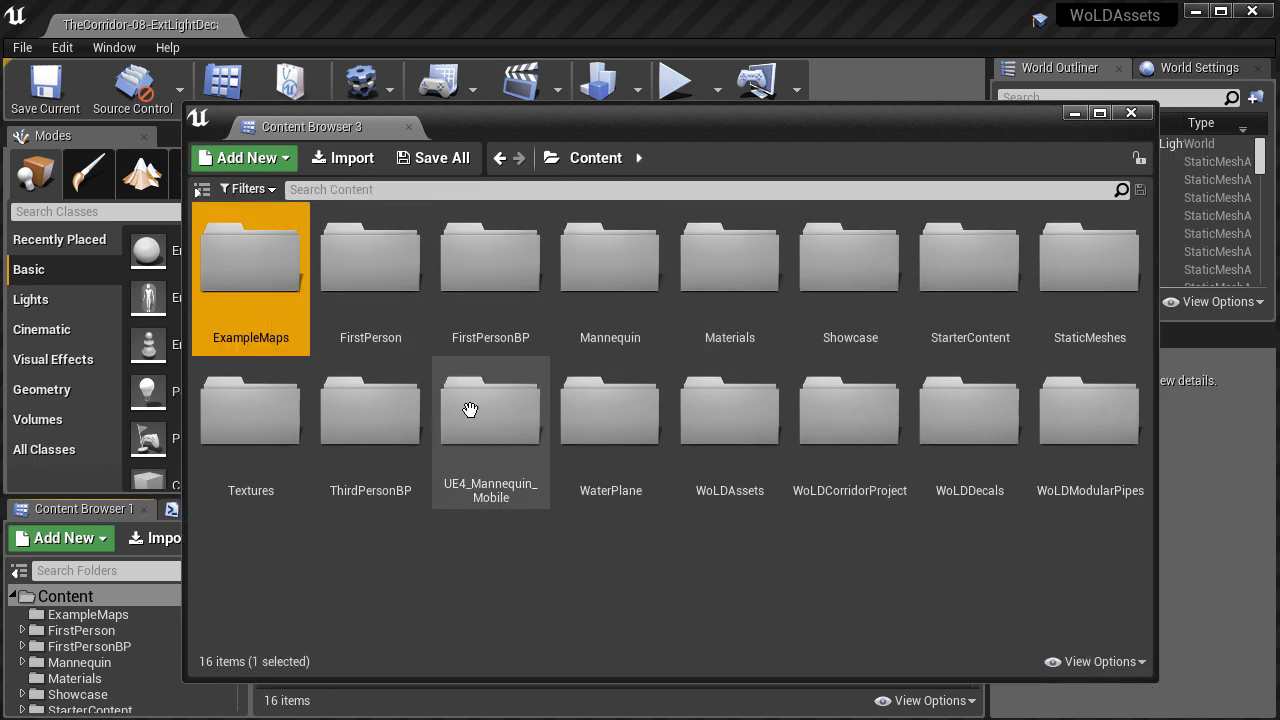
{"action": "left_click", "coordinate": [730, 265], "text": "ctrl"}
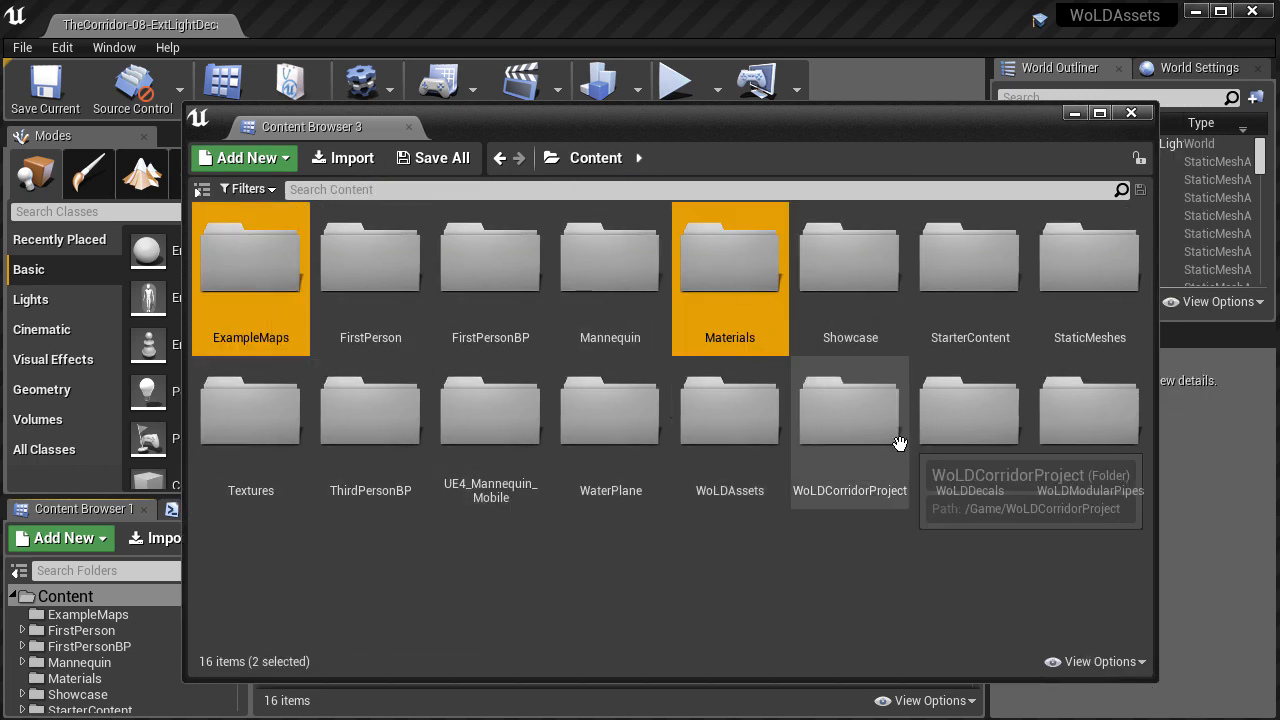
{"action": "left_click", "coordinate": [1113, 280], "text": "ctrl"}
{"action": "left_click", "coordinate": [250, 420], "text": "ctrl"}
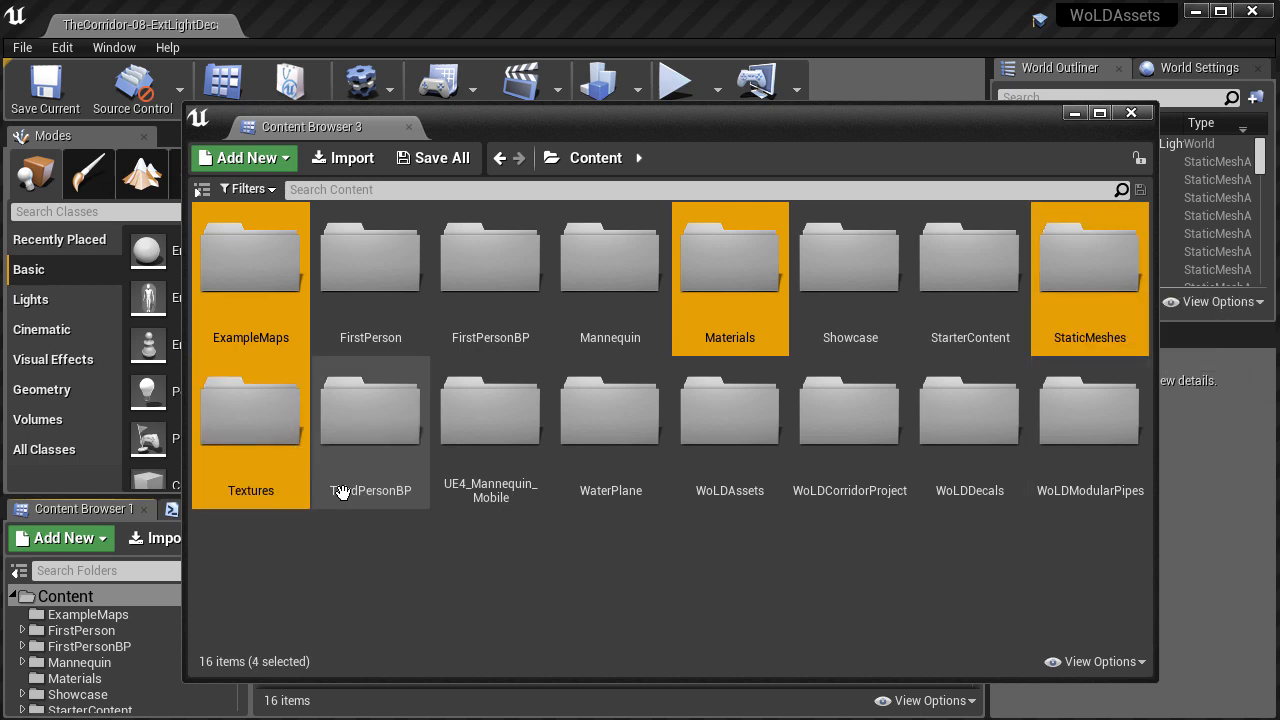
{"action": "left_click_drag", "start_coordinate": [726, 260], "coordinate": [851, 421]}
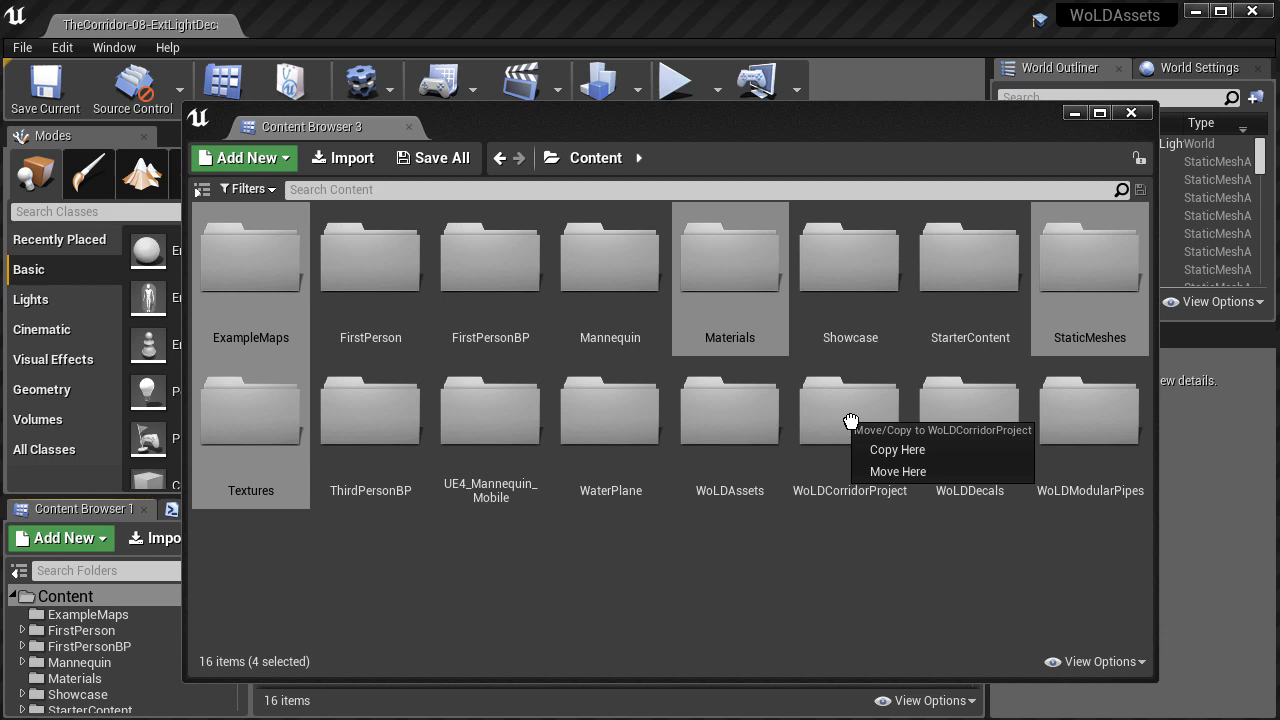
{"action": "left_click", "coordinate": [897, 472]}
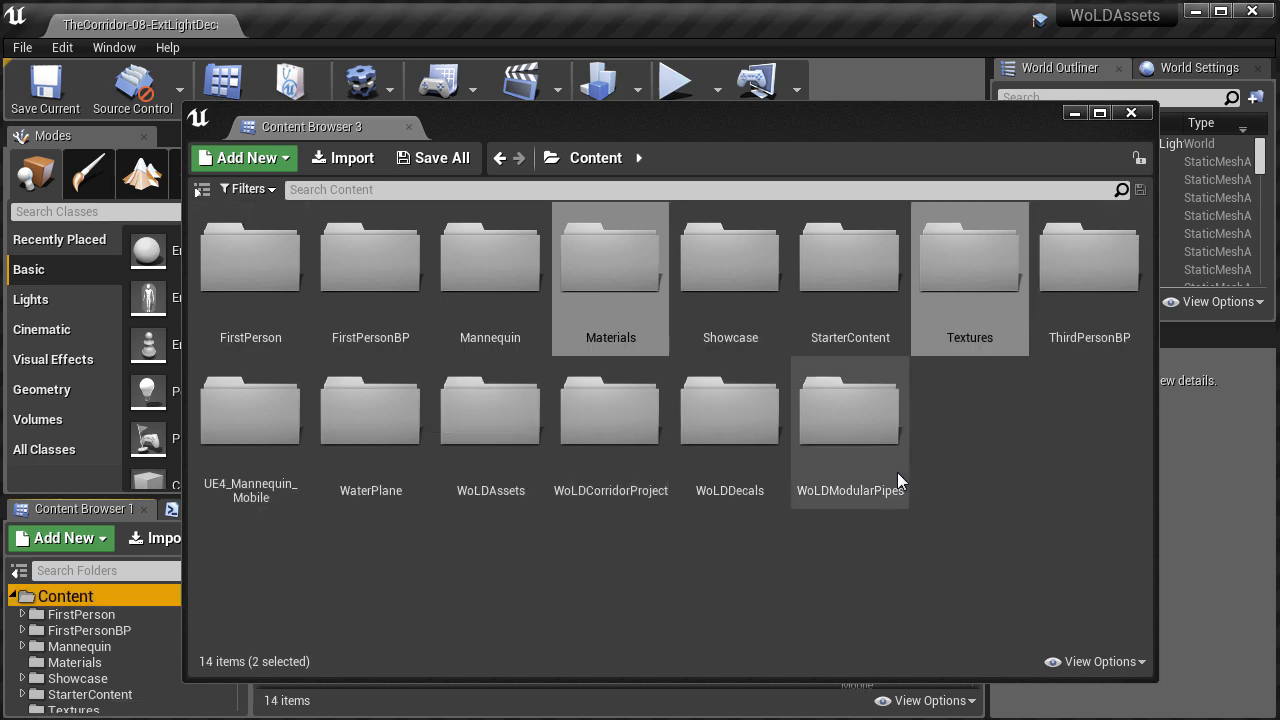
Check the old Materials and Textures folders under Content for remaining assets, and close Content Browser 3.
{"action": "left_click", "coordinate": [624, 301]}
{"action": "double_click", "coordinate": [624, 301]}
{"action": "key", "text": "Delete"}
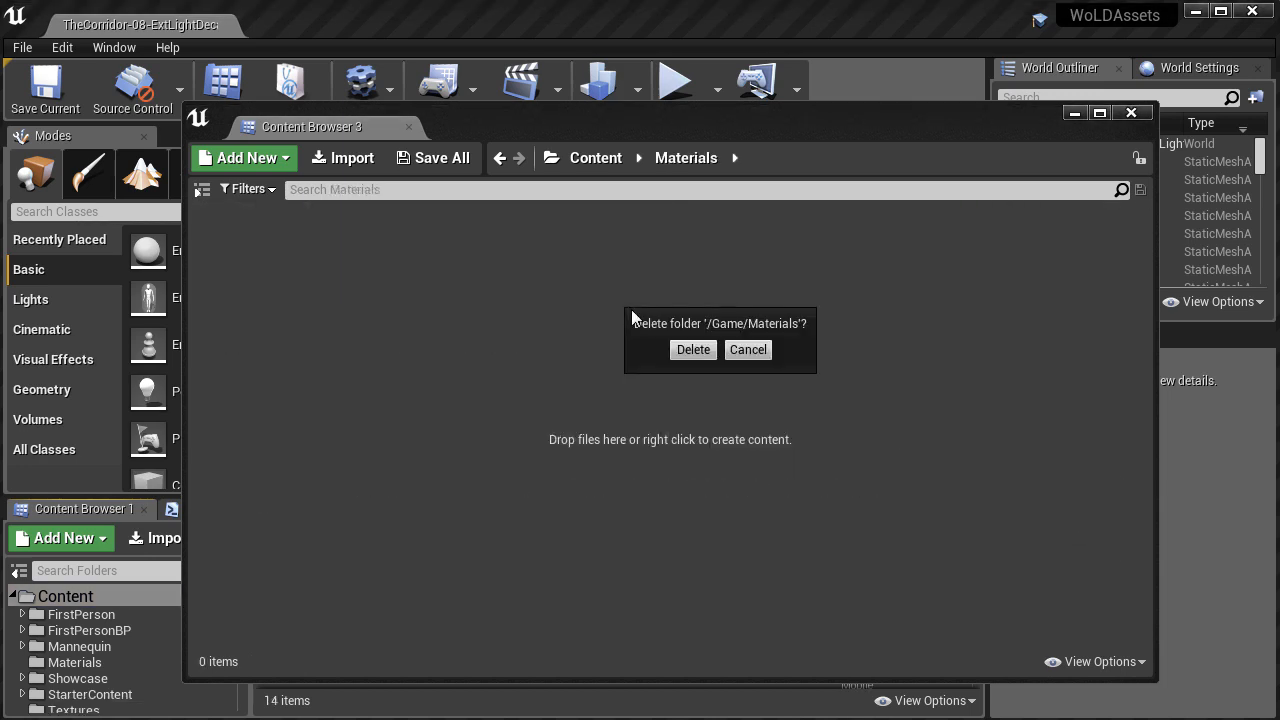
{"action": "left_click", "coordinate": [760, 350]}
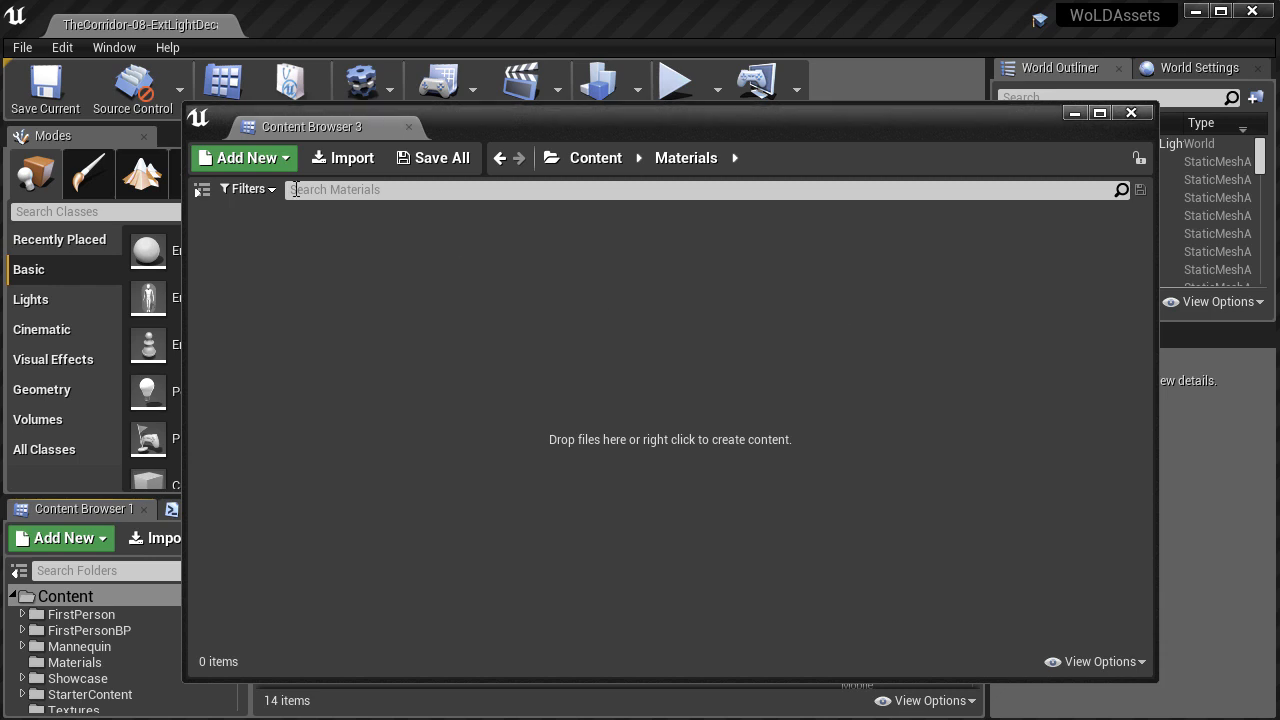
{"action": "left_click", "coordinate": [580, 160]}
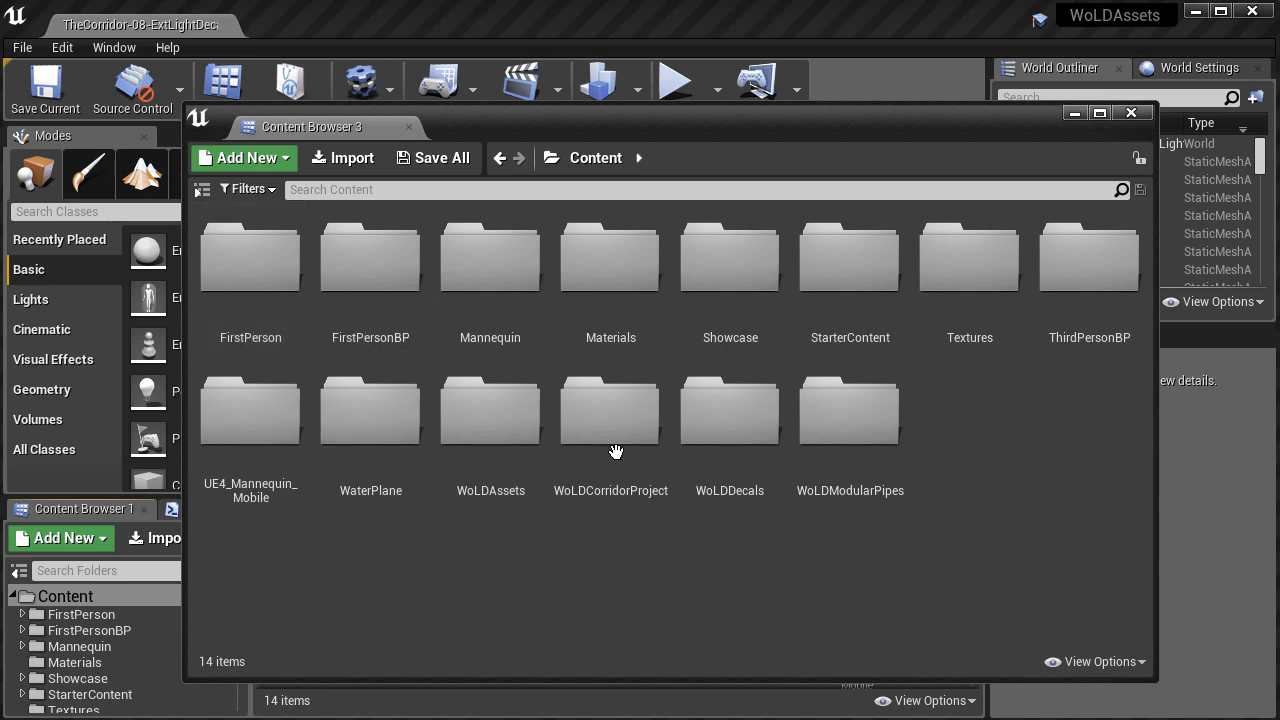
{"action": "double_click", "coordinate": [982, 262]}
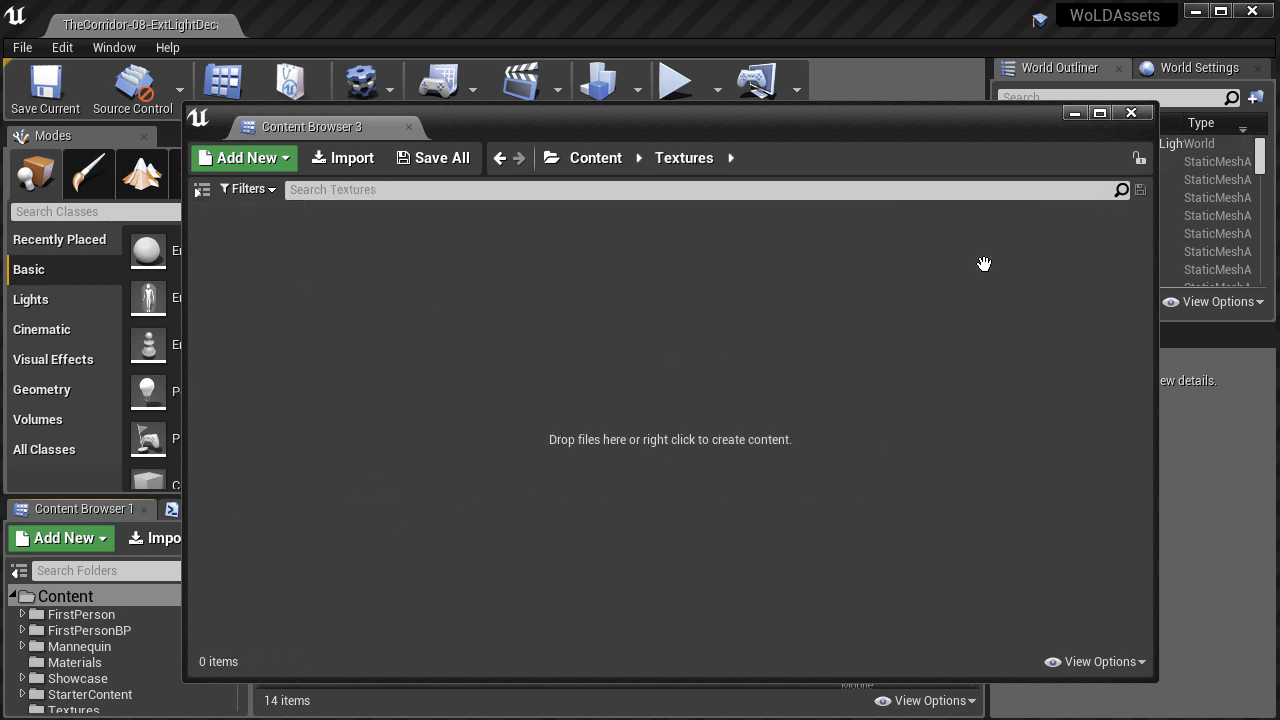
{"action": "left_click", "coordinate": [1131, 114]}
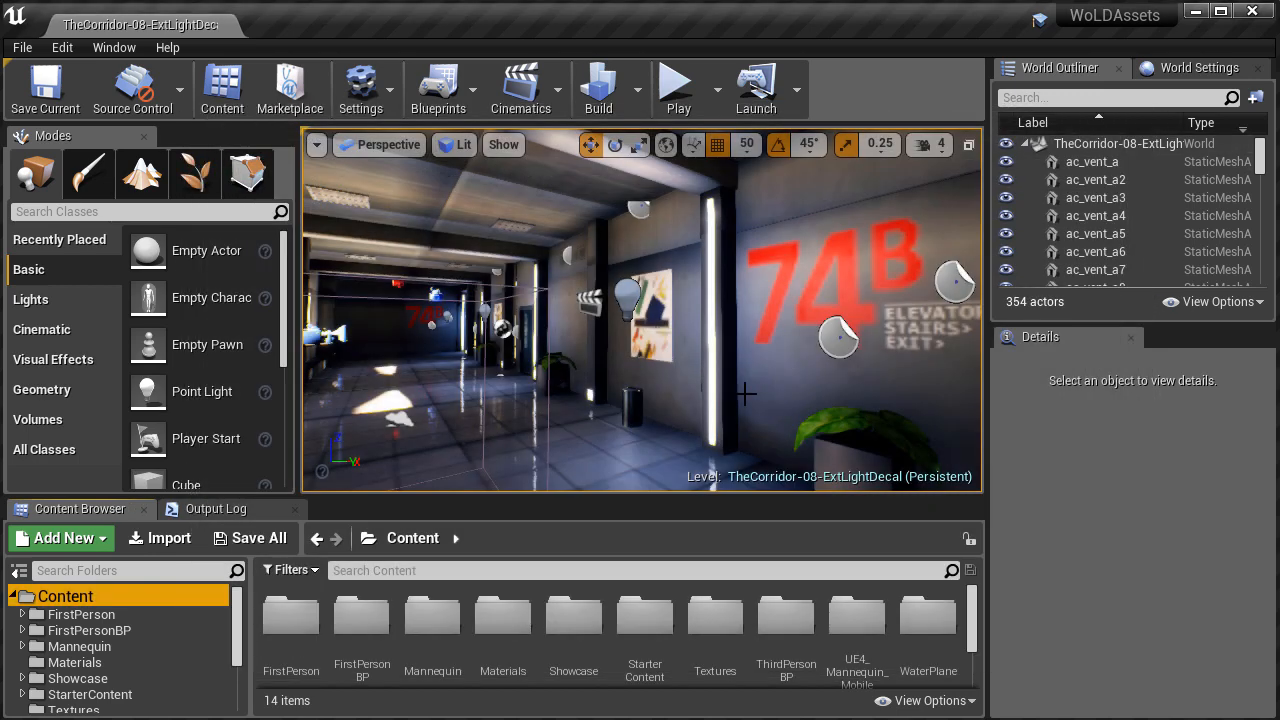
Inspect WoLDCorridorProject's Materials and ExampleMaps folders, and load the TheCorridor-06-ExtLight map to look around.
{"action": "left_click", "coordinate": [80, 679]}
{"action": "scroll", "coordinate": [105, 688], "scroll_direction": "down", "scroll_amount": 3}
{"action": "left_click", "coordinate": [108, 673]}
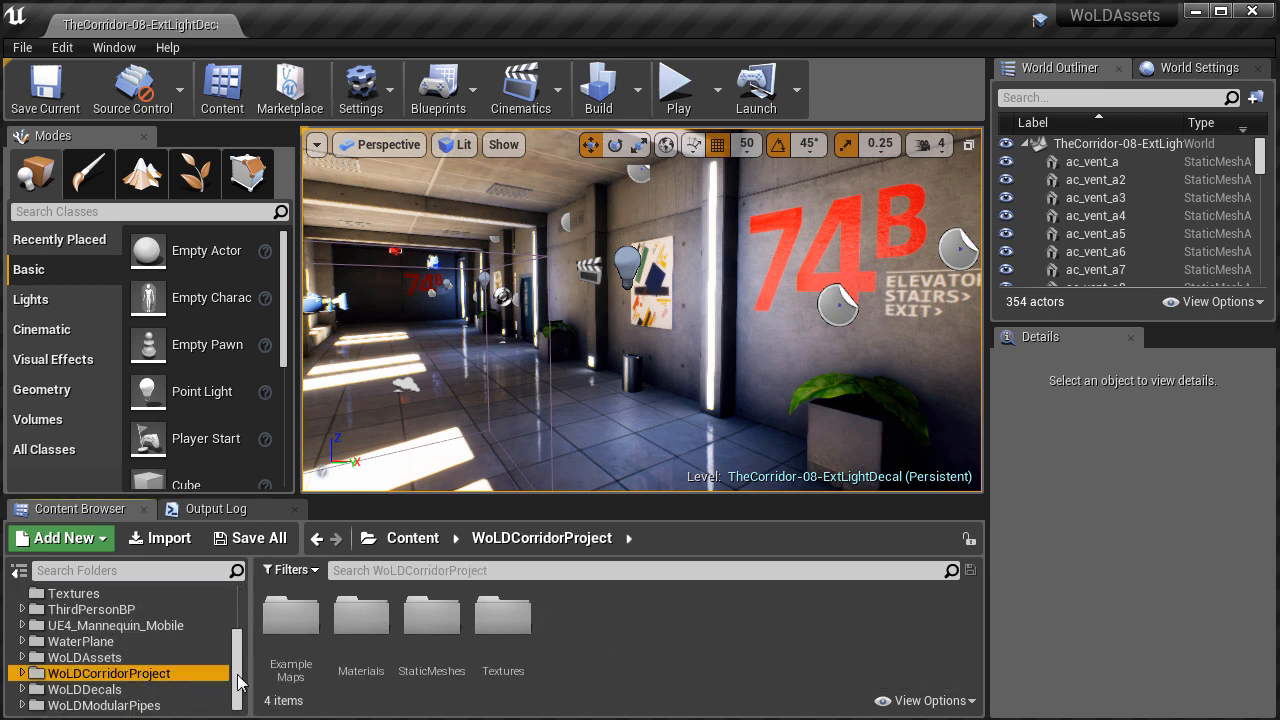
{"action": "double_click", "coordinate": [360, 612]}
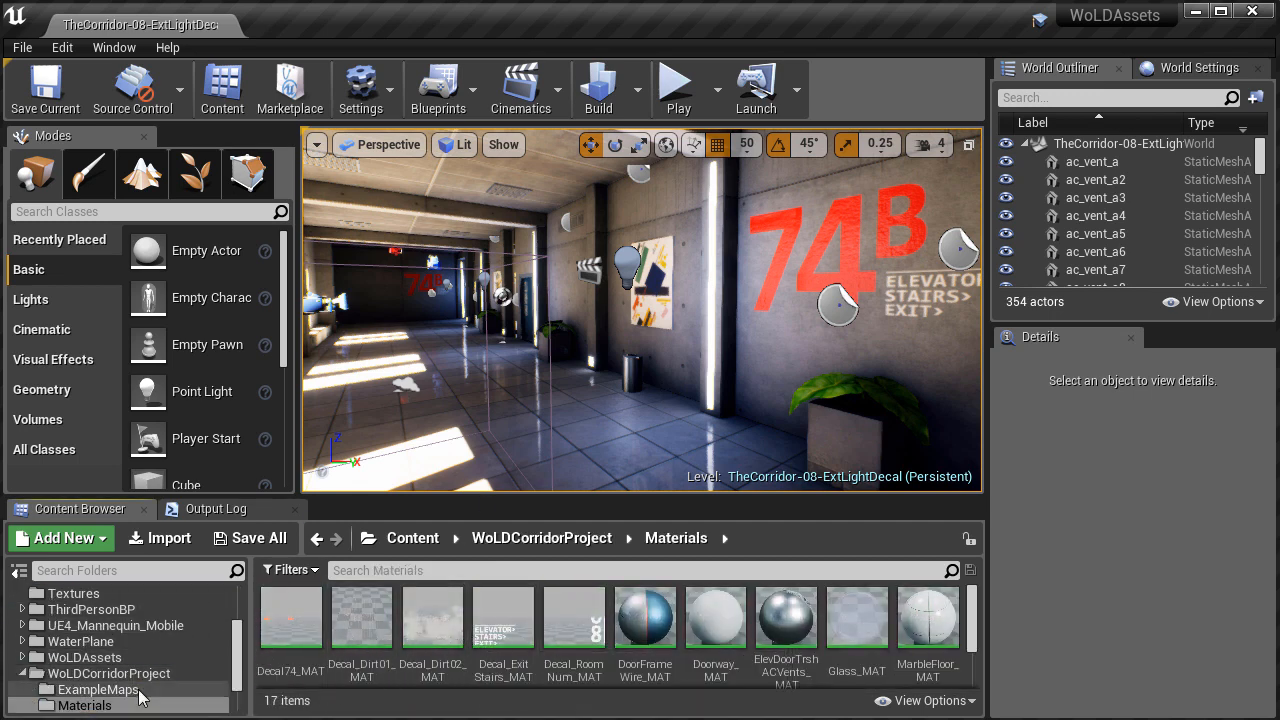
{"action": "left_click", "coordinate": [96, 689]}
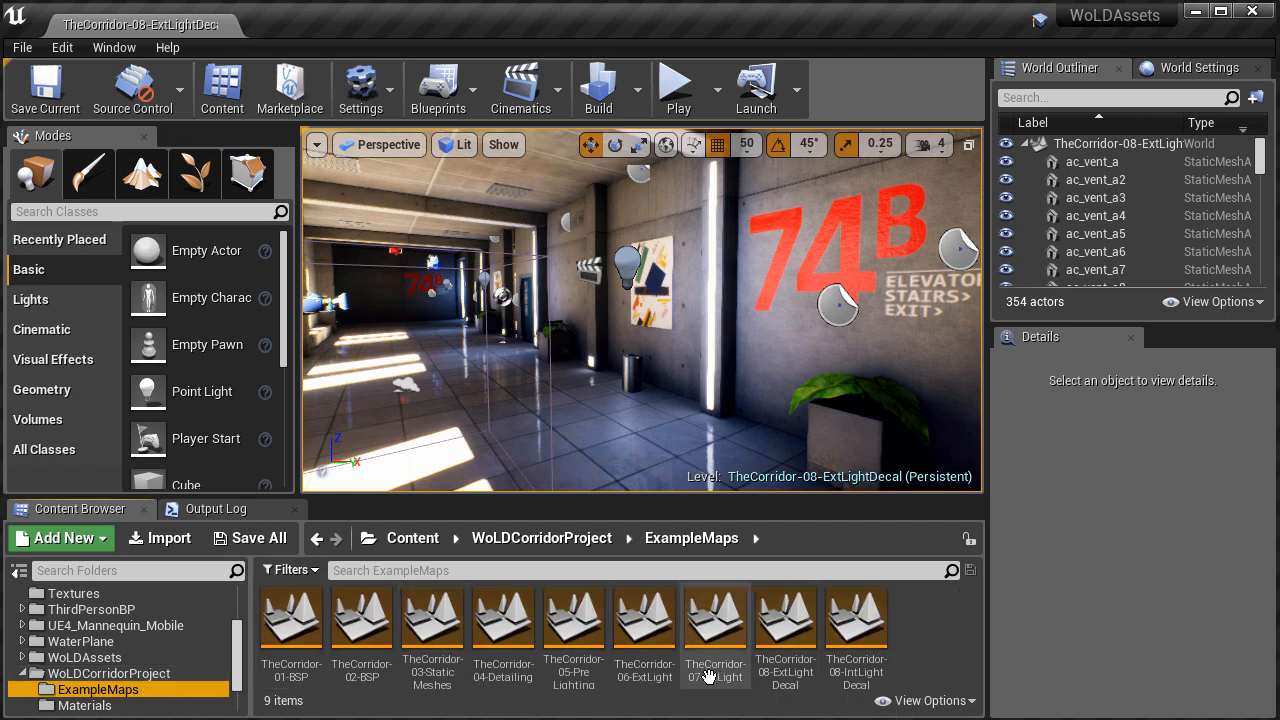
{"action": "double_click", "coordinate": [655, 648]}
{"action": "mouse_move", "coordinate": [714, 384]}
{"action": "right_mouse_down"}
{"action": "mouse_move", "coordinate": [845, 384]}
{"action": "mouse_move", "coordinate": [705, 384]}
{"action": "right_mouse_up"}
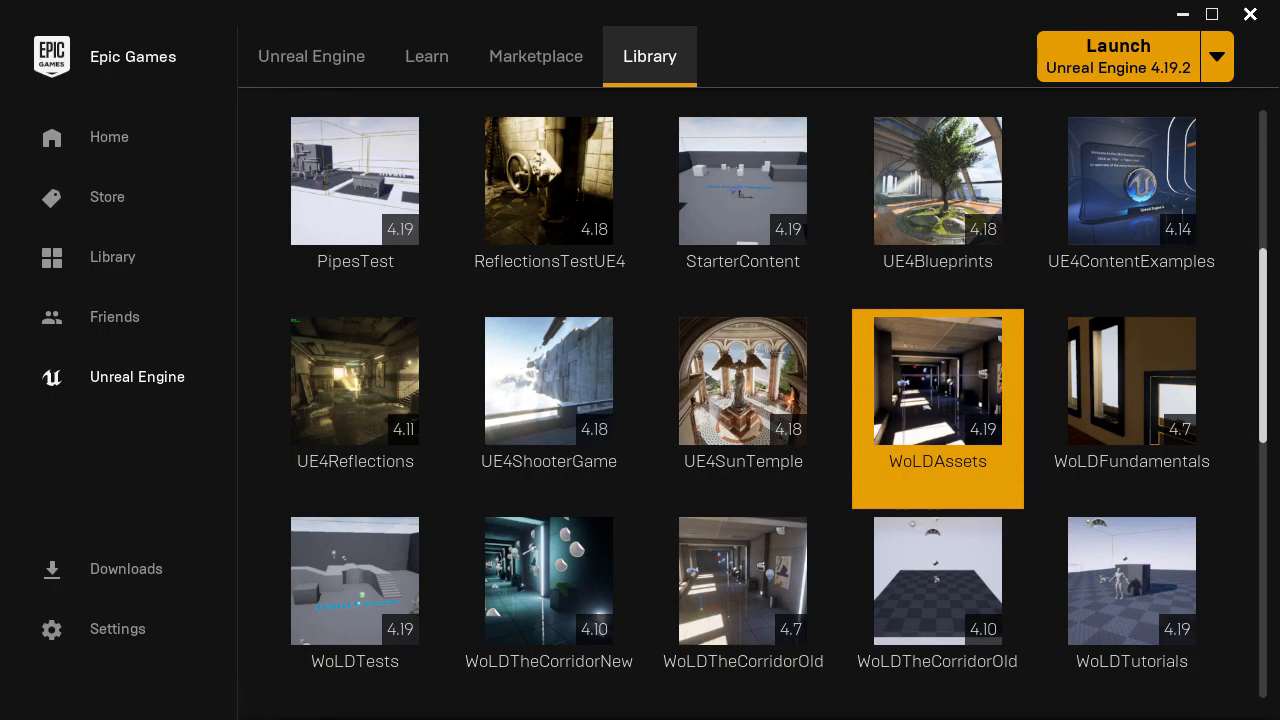
Show the WoLDAssets project's folder on disk from the Epic Games Launcher library.
{"action": "right_click", "coordinate": [930, 372]}
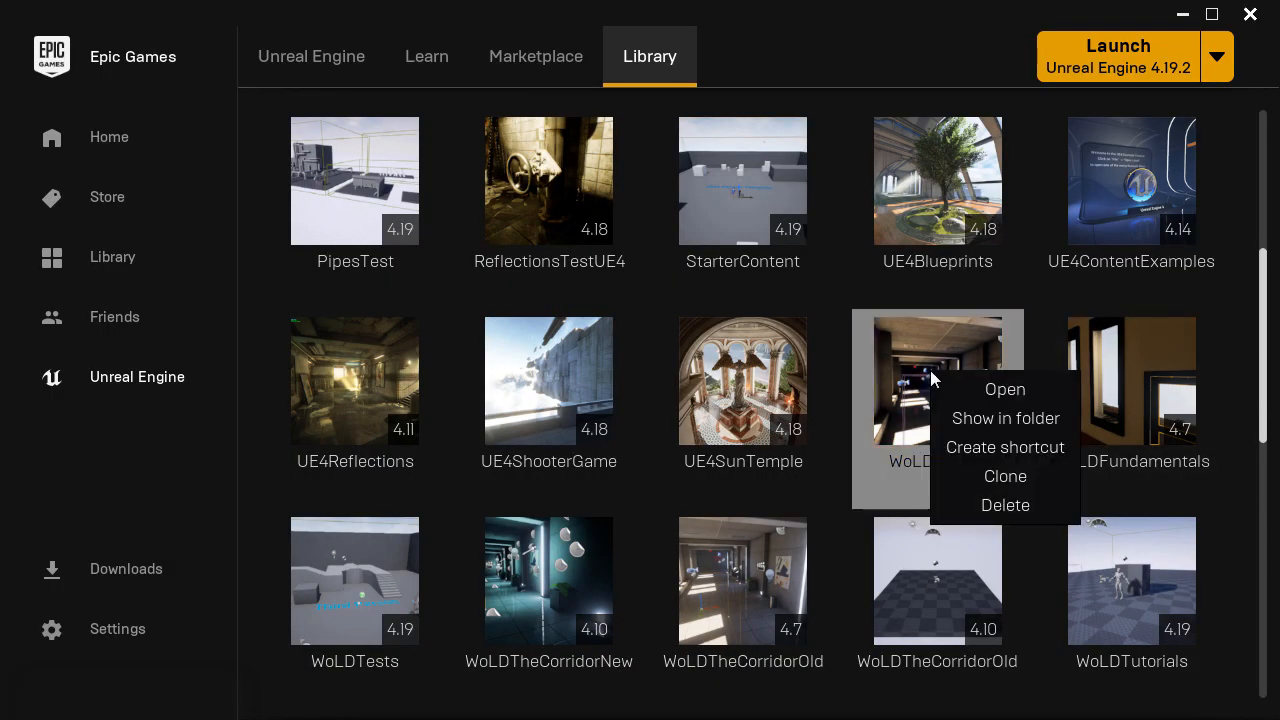
{"action": "left_click", "coordinate": [965, 420]}
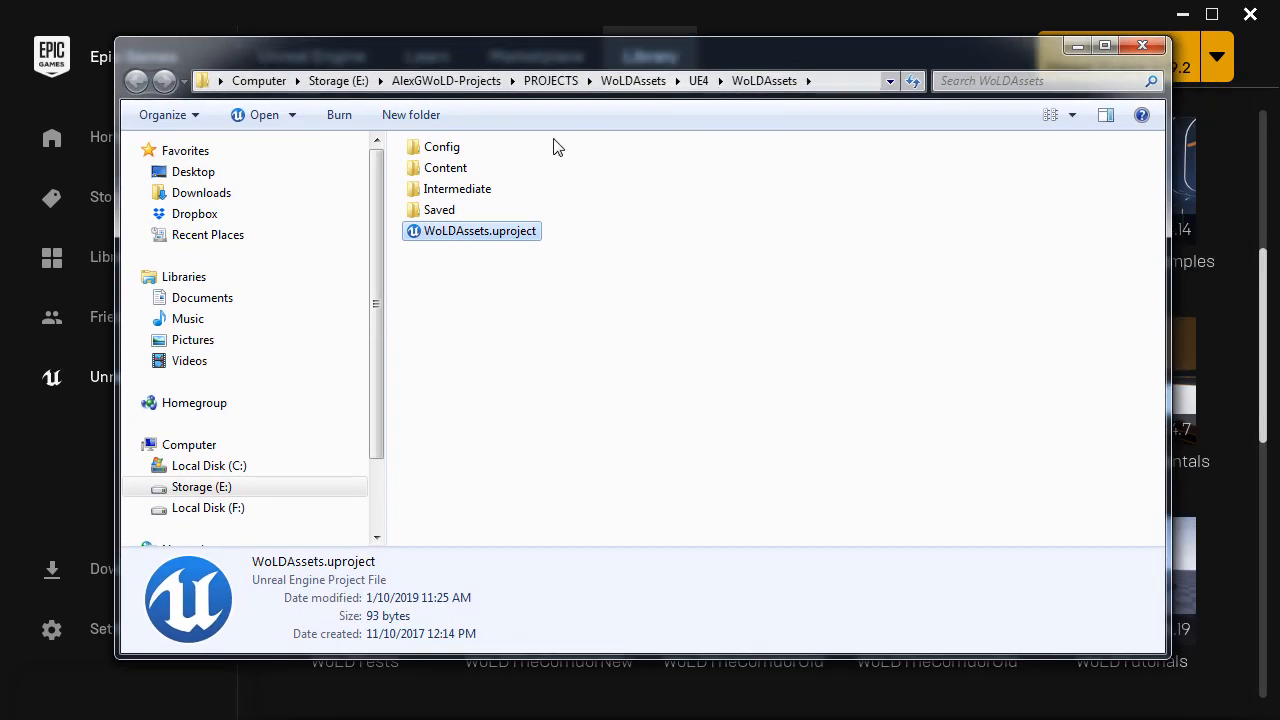
Delete the Materials and Textures folders from the project's Content folder on disk and close the window.
{"action": "double_click", "coordinate": [444, 170]}
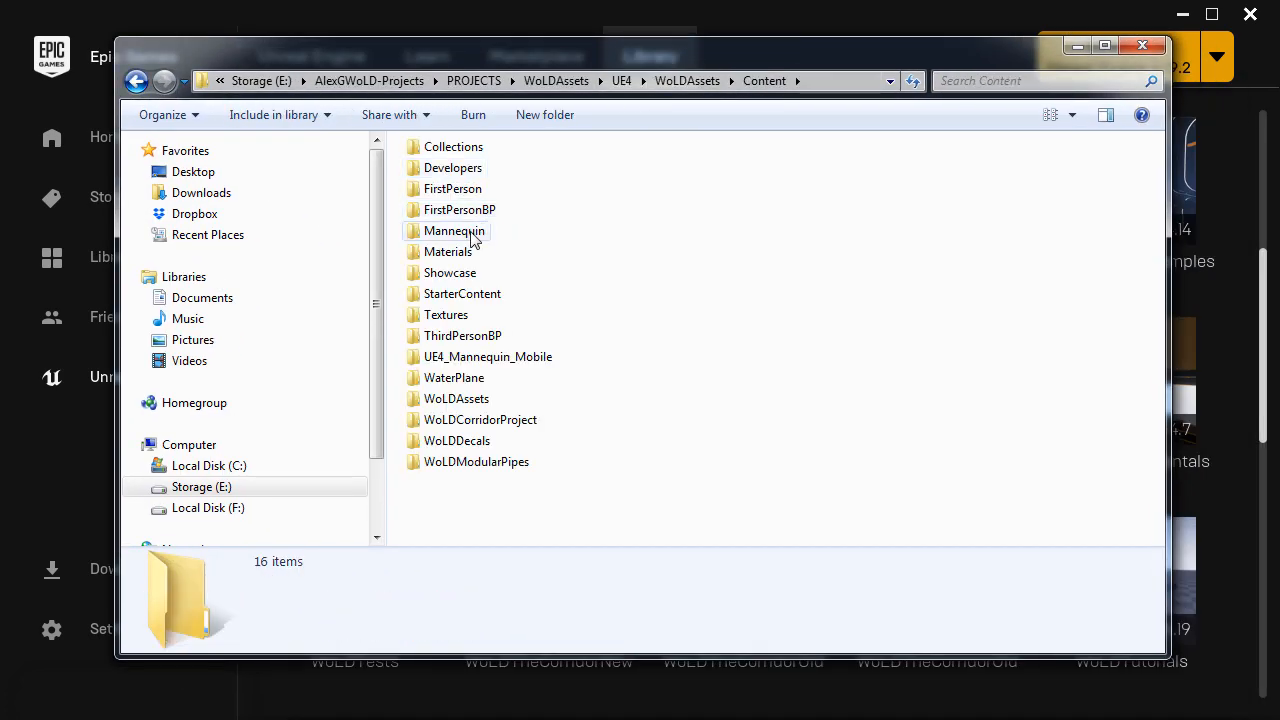
{"action": "left_click", "coordinate": [447, 252]}
{"action": "left_click", "coordinate": [445, 315], "text": "ctrl"}
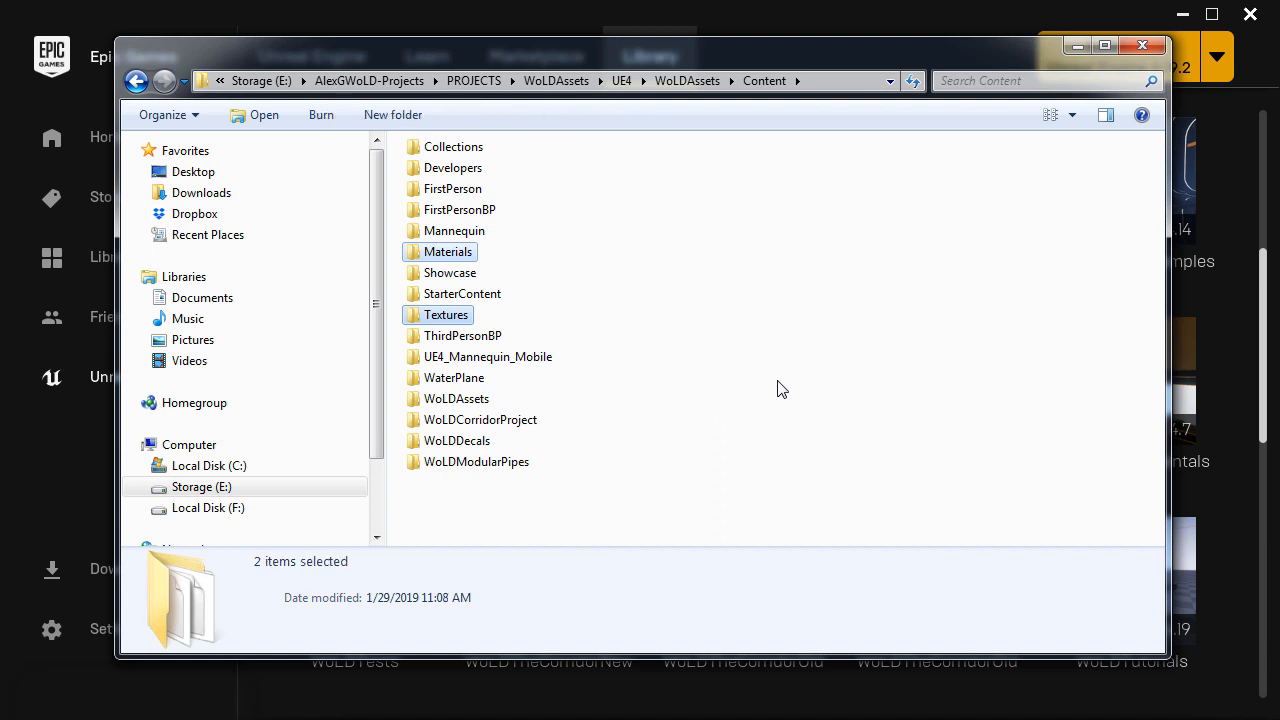
{"action": "key", "text": "Delete"}
{"action": "left_click", "coordinate": [739, 414]}
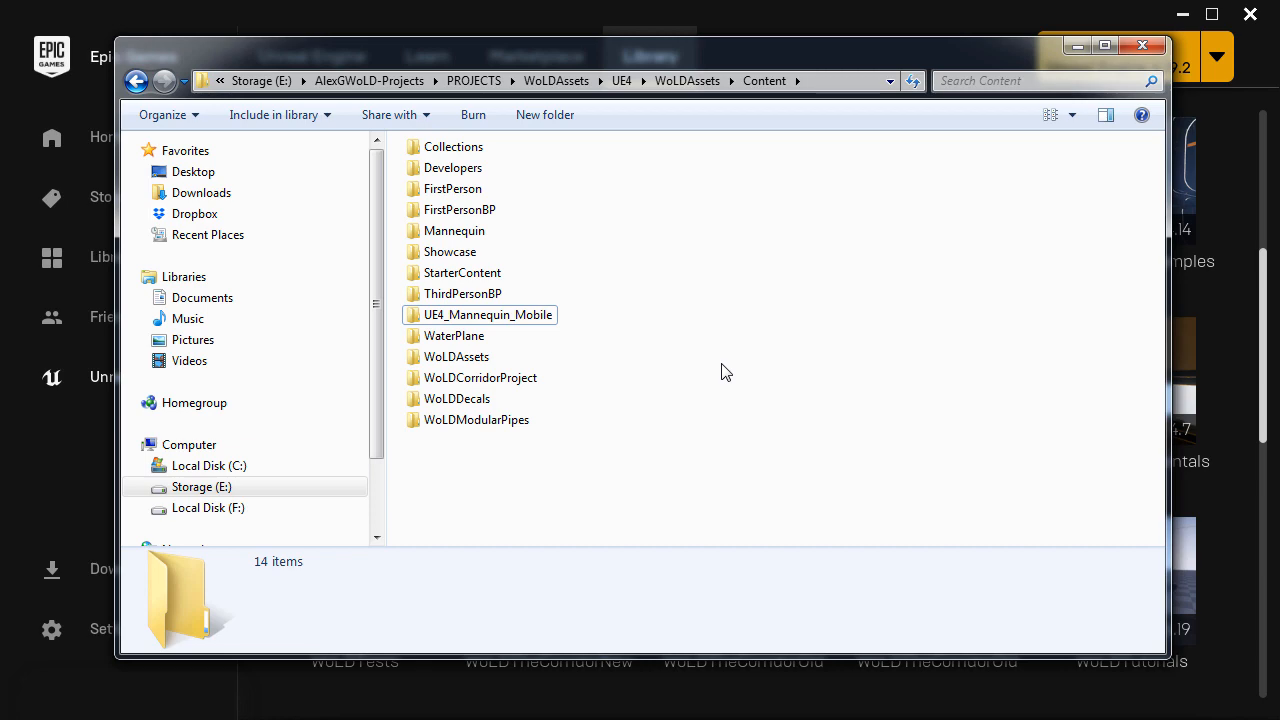
{"action": "key", "text": "alt+F4"}
Relaunch the WoLDAssets project and open the WoLDCorridorProject folder under Content.
{"action": "double_click", "coordinate": [887, 404]}
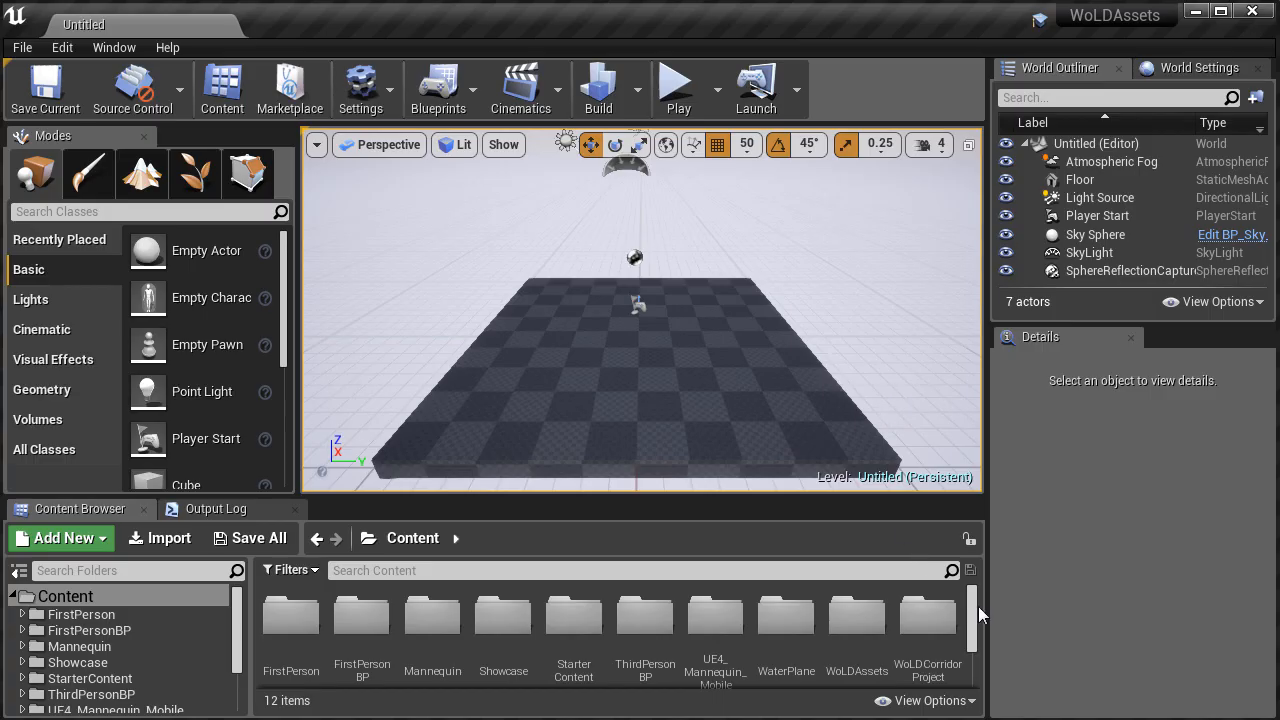
{"action": "left_click_drag", "start_coordinate": [971, 615], "coordinate": [971, 645]}
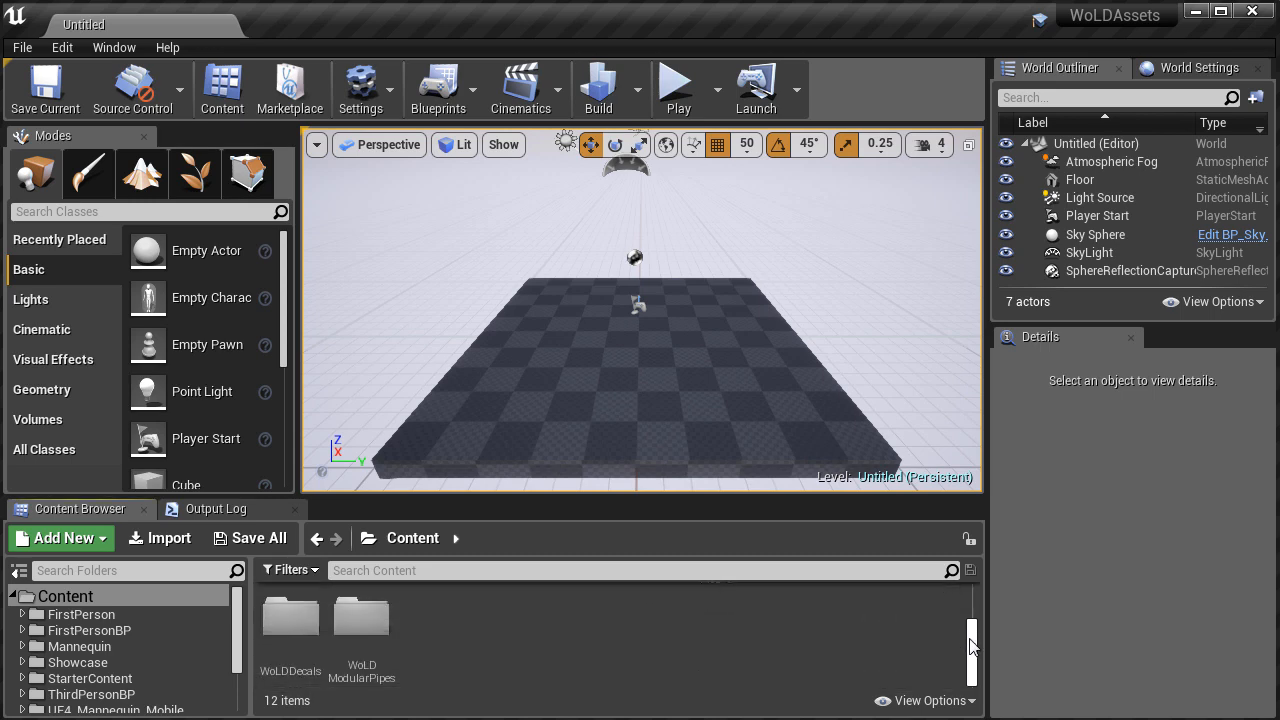
{"action": "left_click", "coordinate": [360, 615]}
{"action": "scroll", "coordinate": [871, 631], "scroll_direction": "up", "scroll_amount": 1}
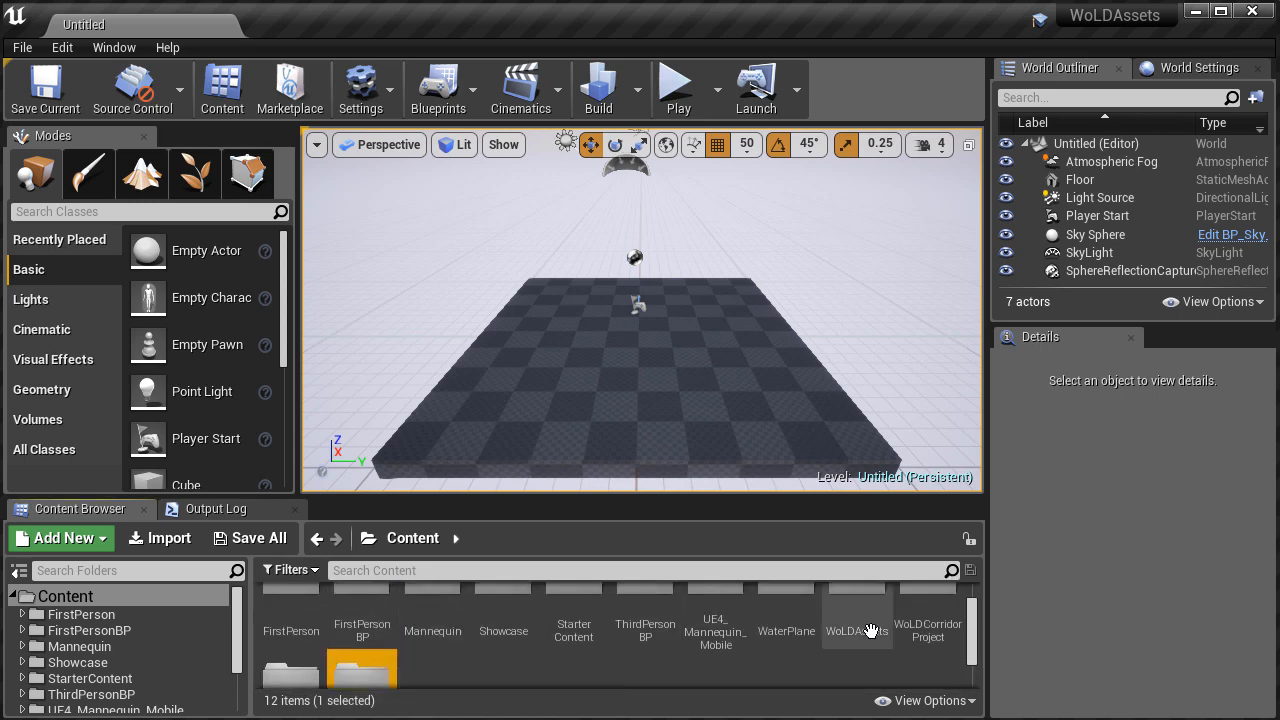
{"action": "left_click", "coordinate": [918, 625]}
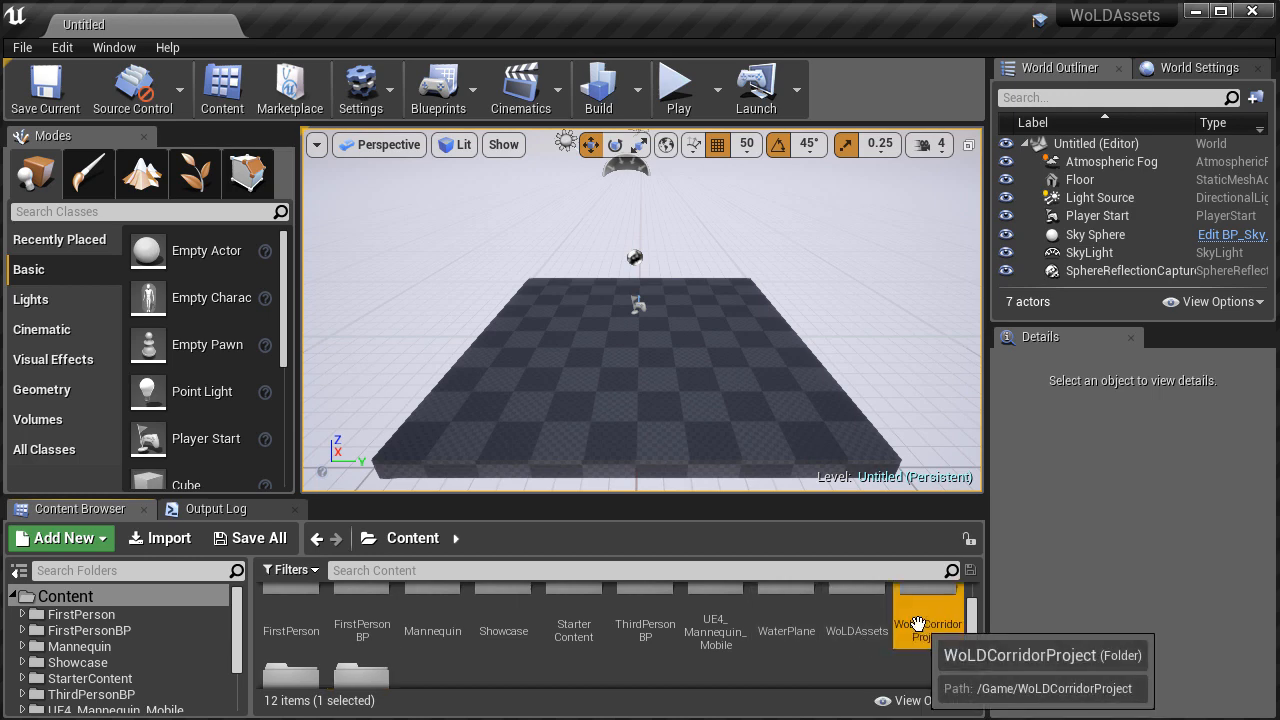
{"action": "double_click", "coordinate": [918, 625]}
Check the Textures, StaticMeshes and Materials folders of WoLDCorridorProject, and return to the Content root.
{"action": "double_click", "coordinate": [495, 620]}
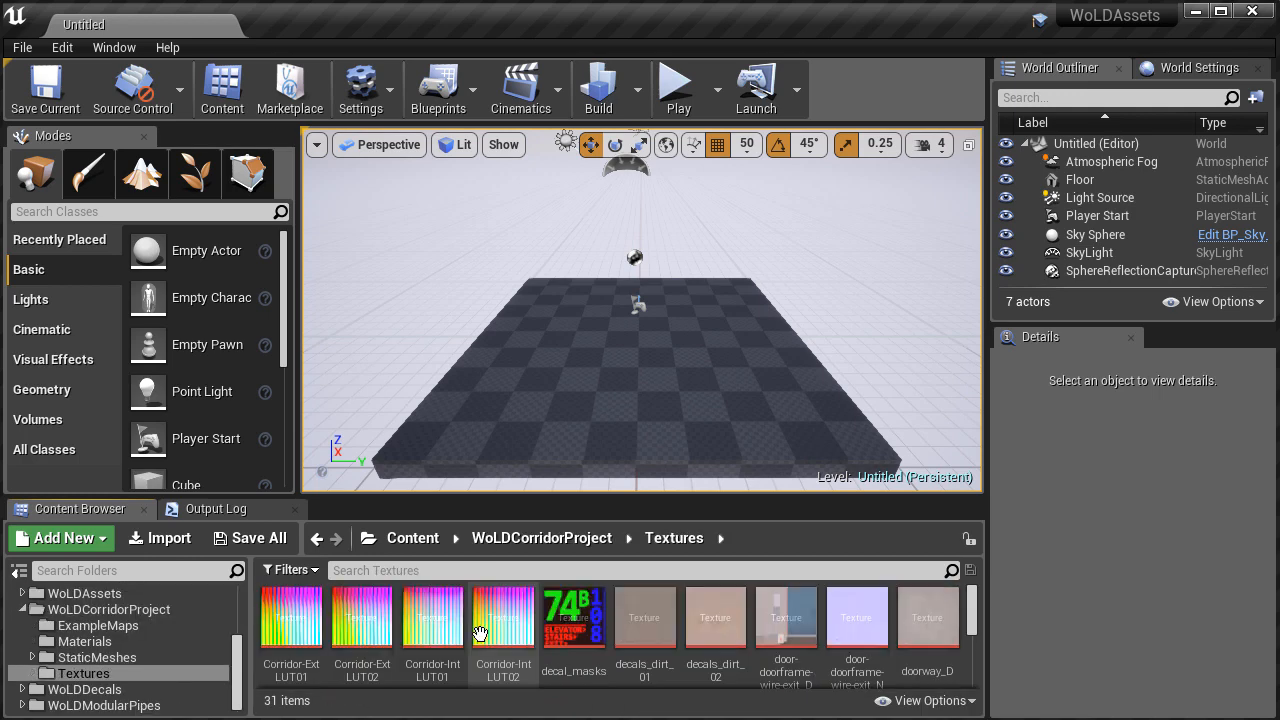
{"action": "left_click", "coordinate": [541, 538]}
{"action": "double_click", "coordinate": [432, 615]}
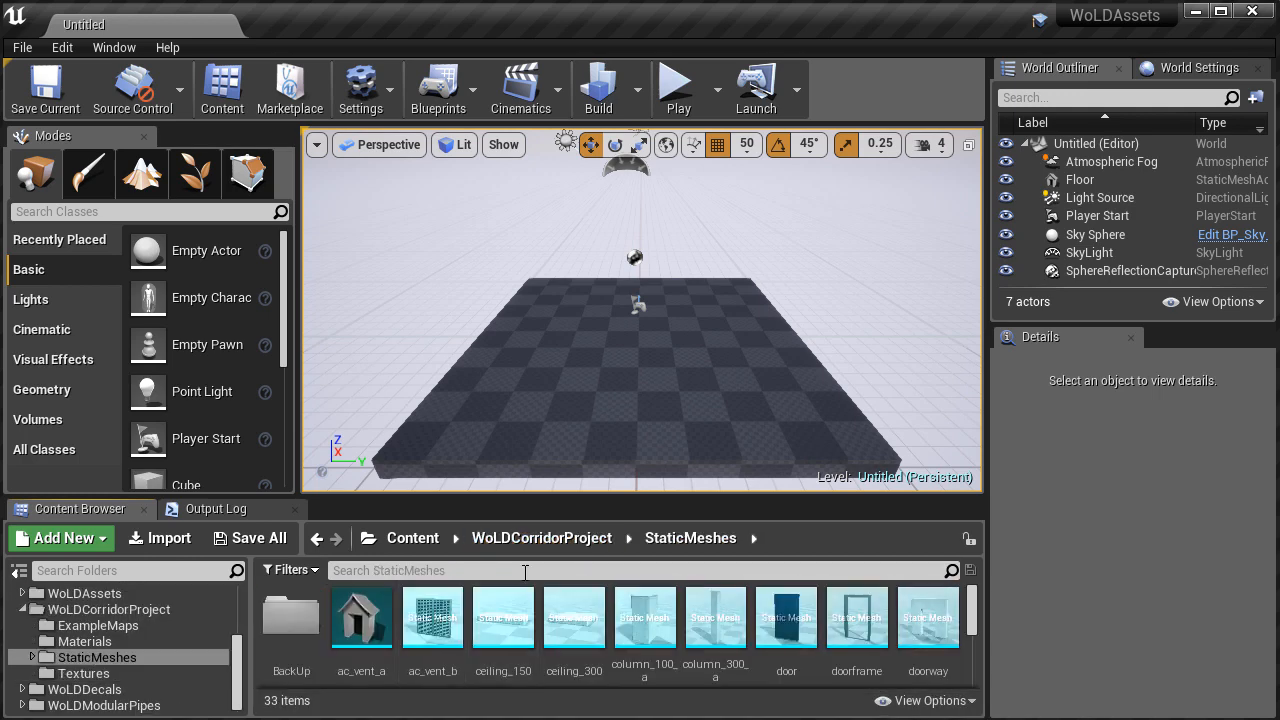
{"action": "left_click", "coordinate": [541, 538]}
{"action": "double_click", "coordinate": [366, 615]}
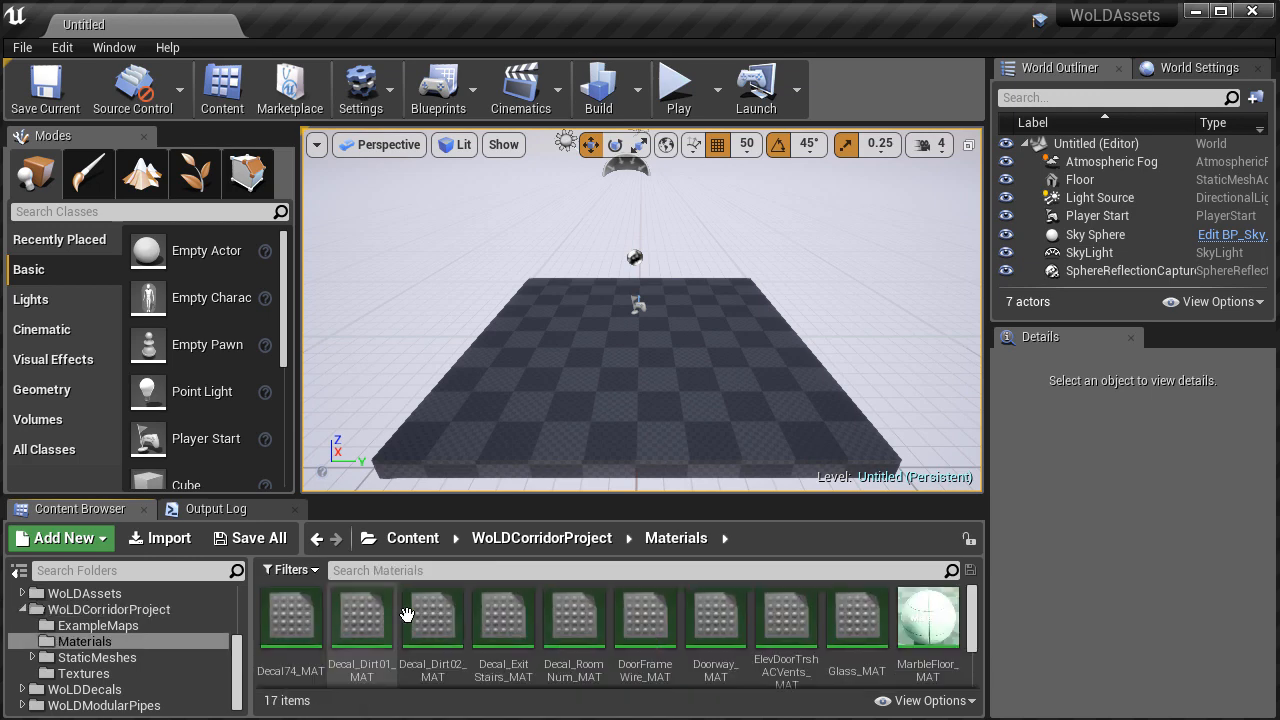
{"action": "left_click", "coordinate": [567, 545]}
{"action": "left_click", "coordinate": [412, 539]}
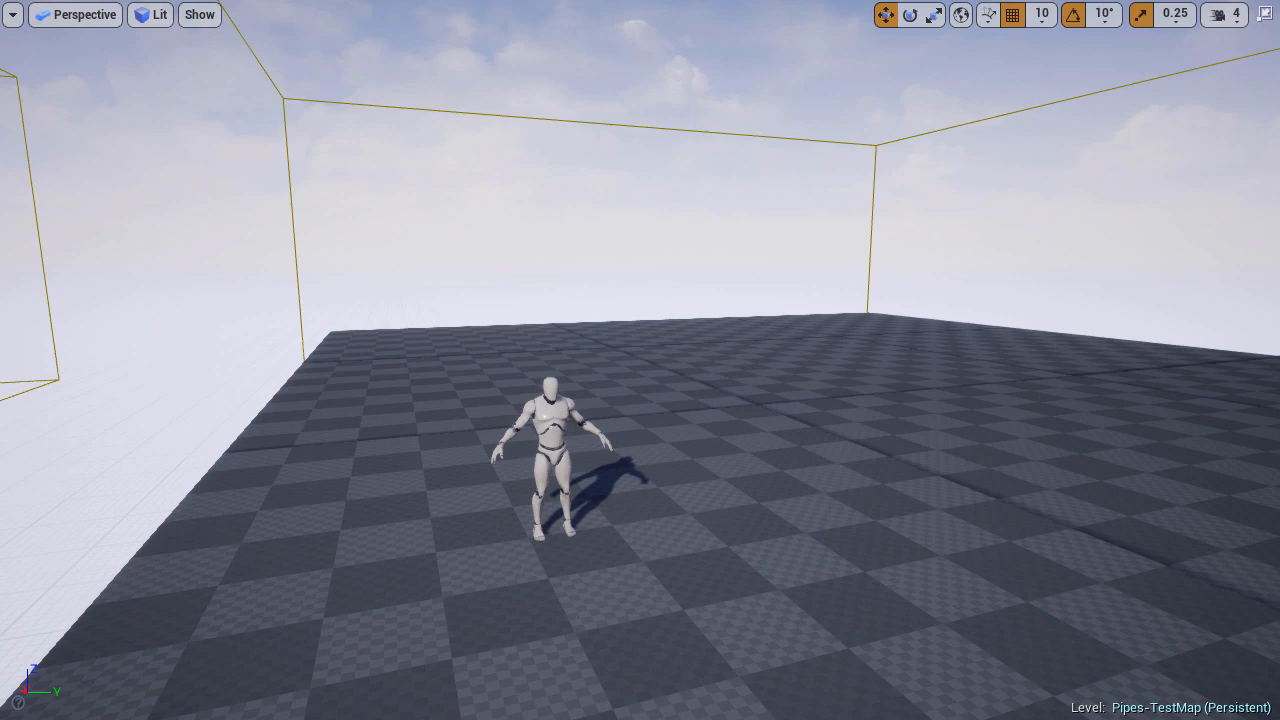
Browse WoLDCorridorProject's StaticMeshes folder and place a wall_300_b panel behind the mannequin in Pipes-TestMap.
{"action": "scroll", "coordinate": [802, 383], "scroll_direction": "down", "scroll_amount": 5}
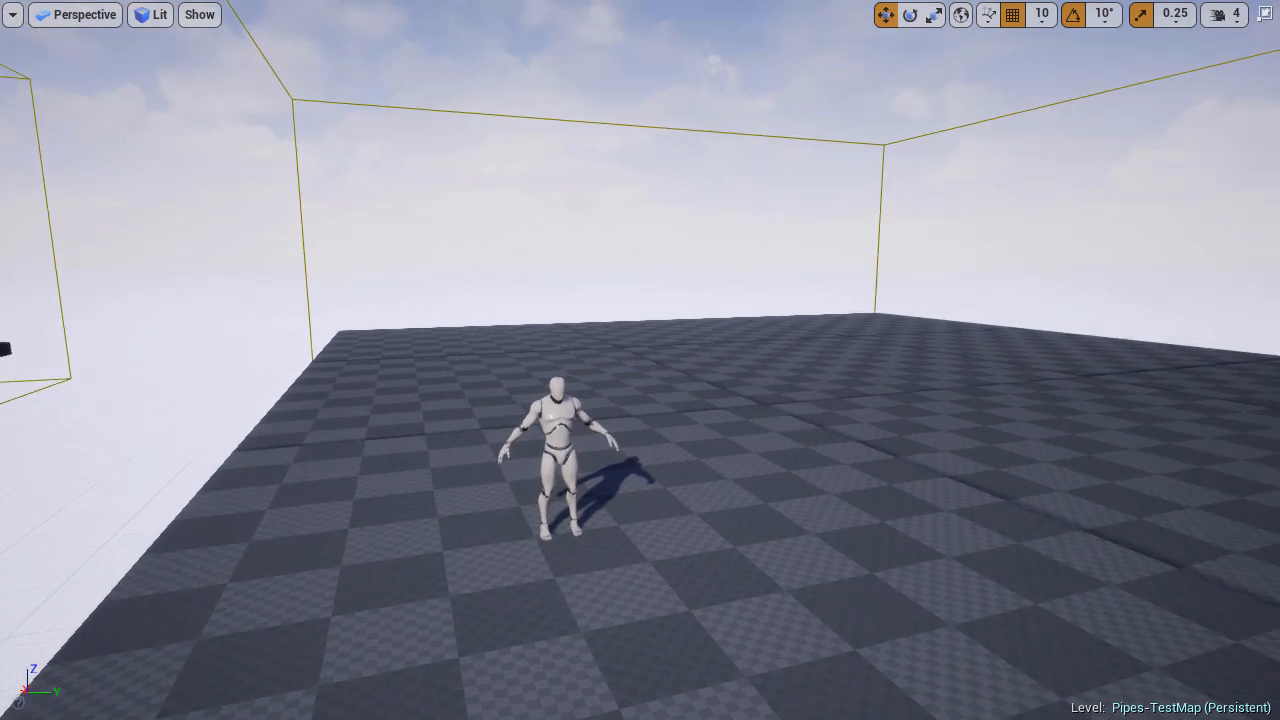
{"action": "key", "text": "F11"}
{"action": "left_click", "coordinate": [110, 673]}
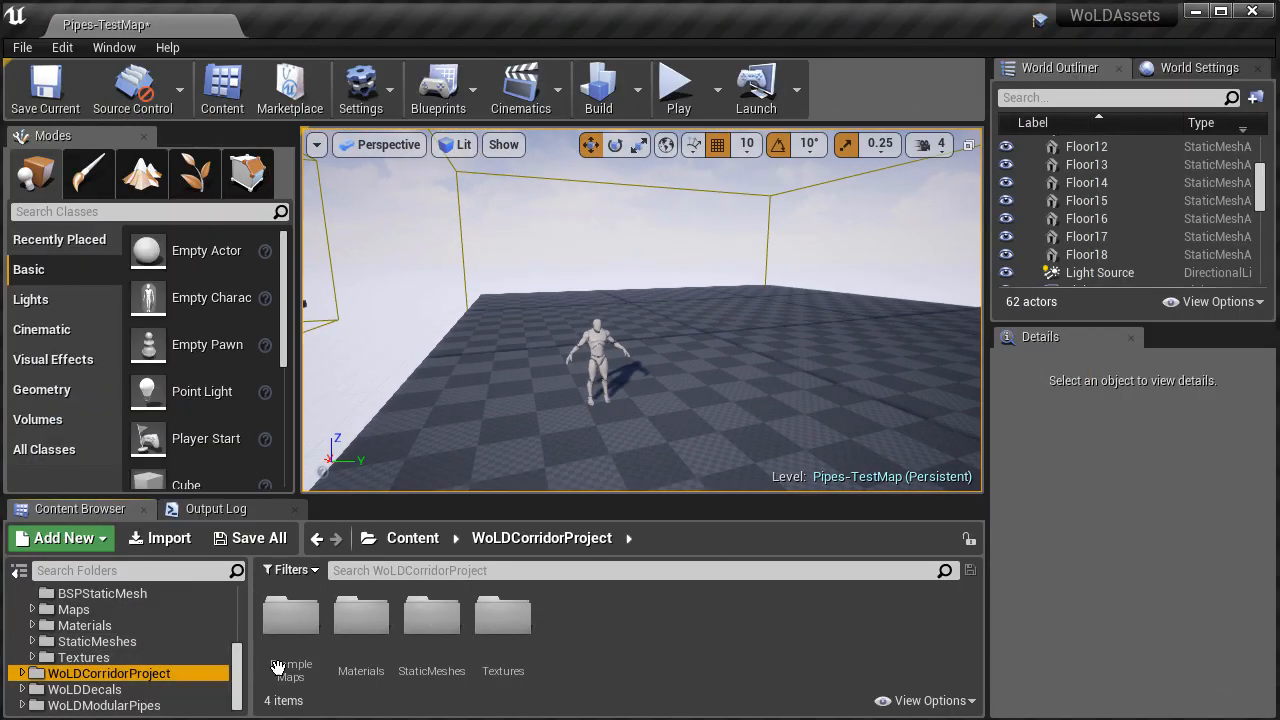
{"action": "double_click", "coordinate": [440, 614]}
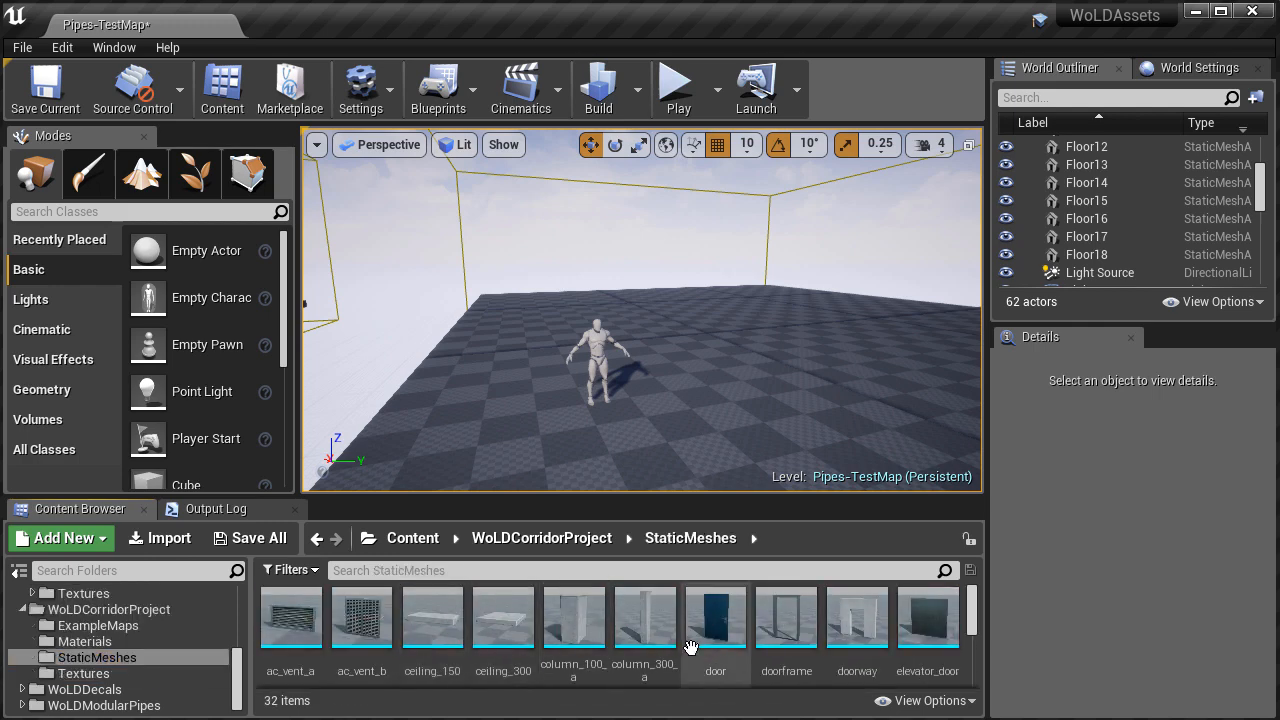
{"action": "left_click", "coordinate": [928, 620]}
{"action": "scroll", "coordinate": [975, 630], "scroll_direction": "down", "scroll_amount": 2}
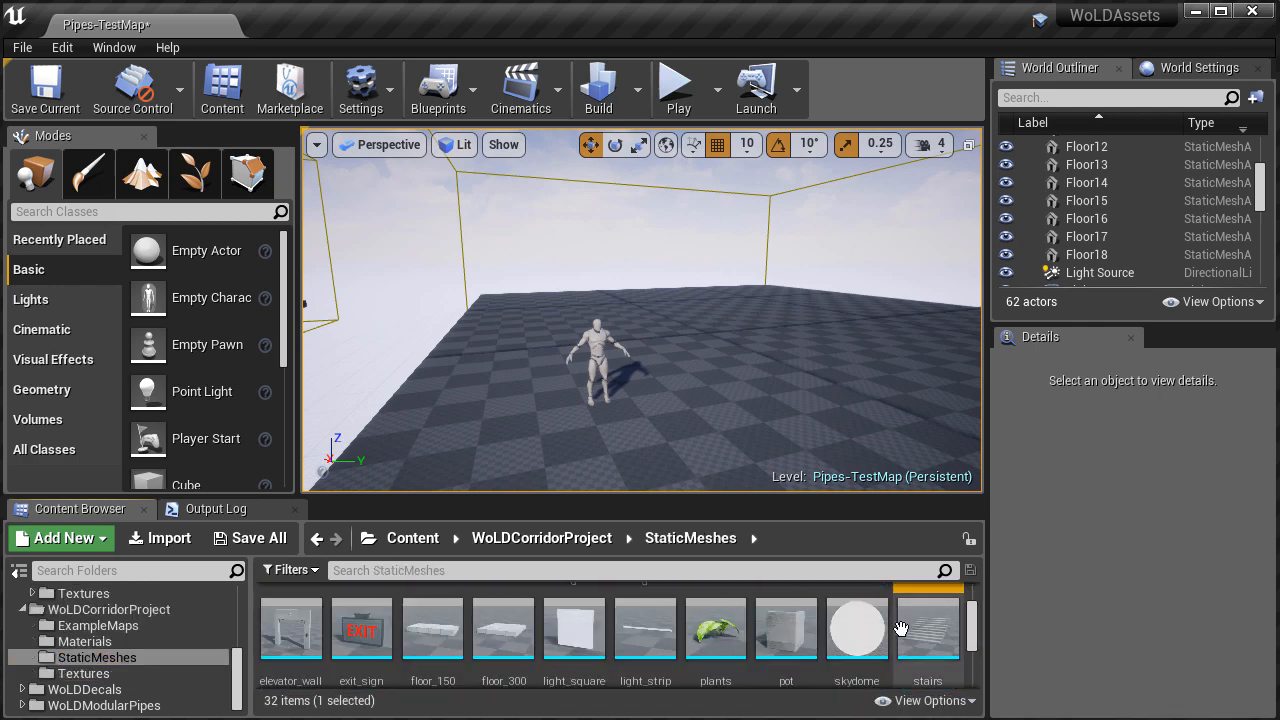
{"action": "scroll", "coordinate": [733, 640], "scroll_direction": "up", "scroll_amount": 2}
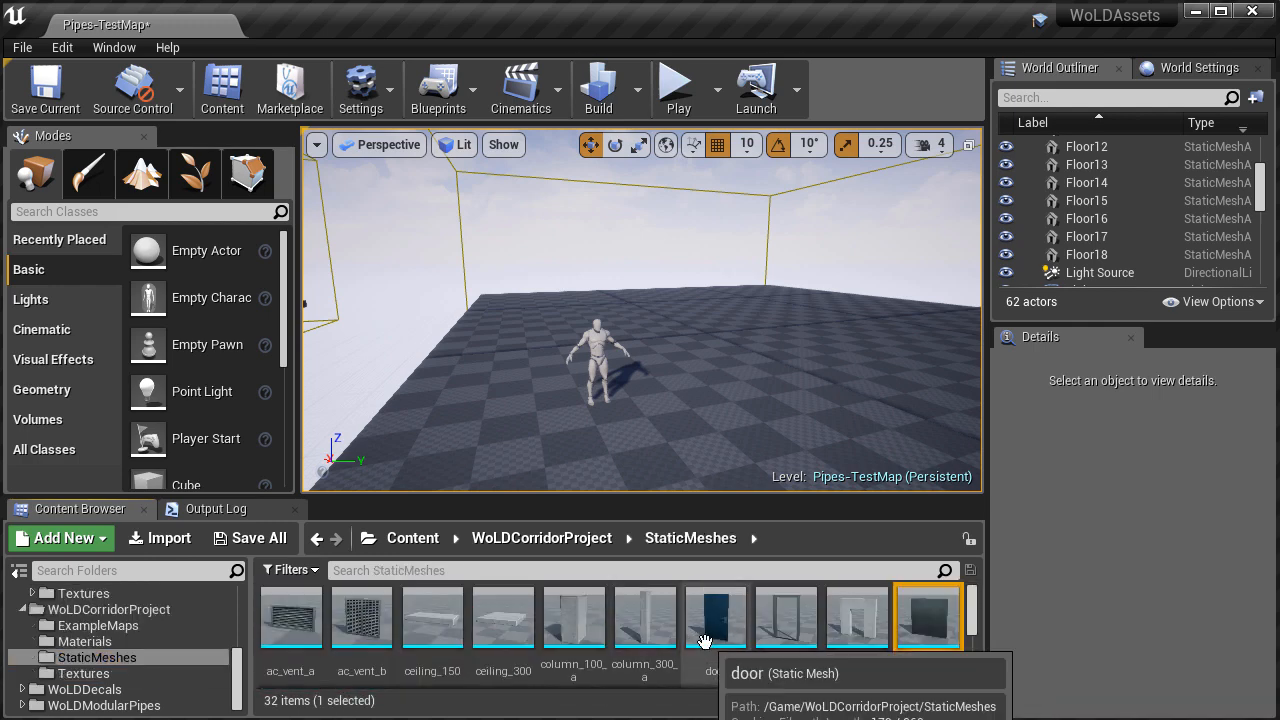
{"action": "scroll", "coordinate": [733, 640], "scroll_direction": "down", "scroll_amount": 3}
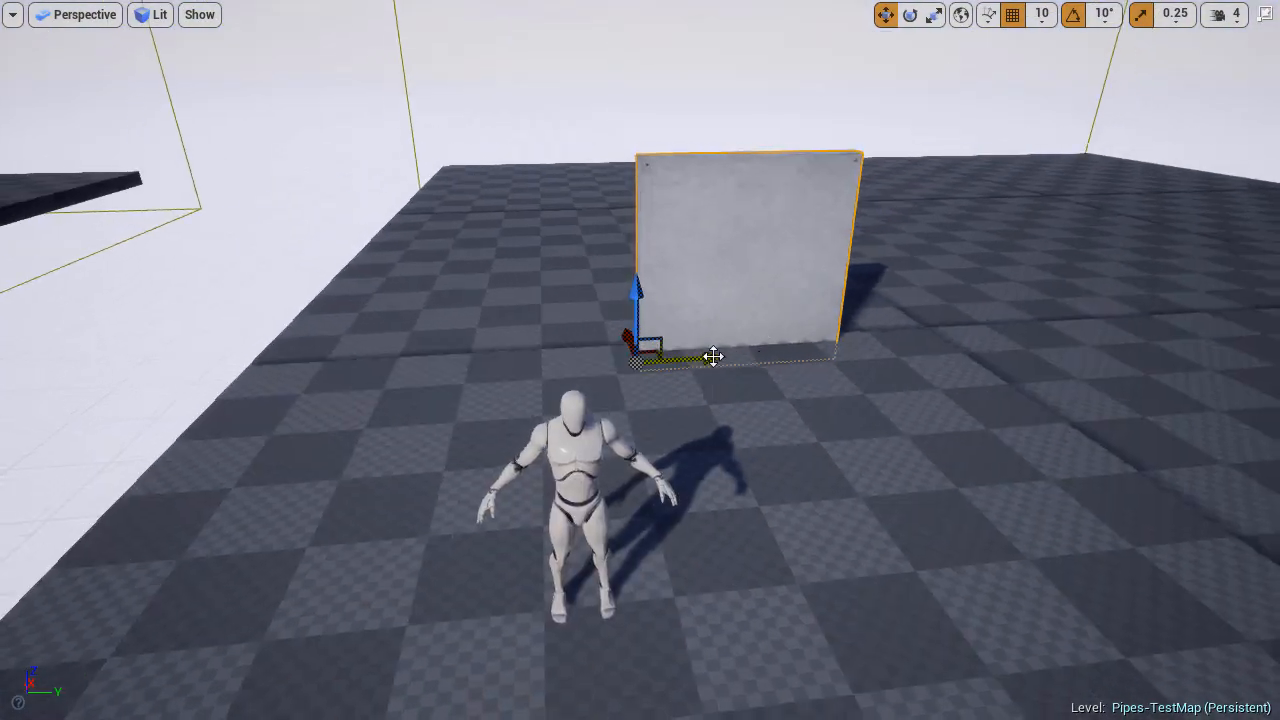
Reposition the wall panel and duplicate it twice along the Y axis to form a continuous three-panel wall.
{"action": "left_click_drag", "start_coordinate": [713, 356], "coordinate": [546, 362]}
{"action": "left_click_drag", "start_coordinate": [462, 346], "coordinate": [494, 406]}
{"action": "right_click_drag", "start_coordinate": [494, 406], "coordinate": [534, 421]}
{"action": "left_click_drag", "start_coordinate": [645, 484], "coordinate": [1011, 469], "text": "alt"}
{"action": "right_click_drag", "start_coordinate": [1011, 469], "coordinate": [766, 466]}
{"action": "left_click_drag", "start_coordinate": [766, 466], "coordinate": [1004, 471], "text": "alt"}
{"action": "right_click_drag", "start_coordinate": [1004, 471], "coordinate": [691, 514]}
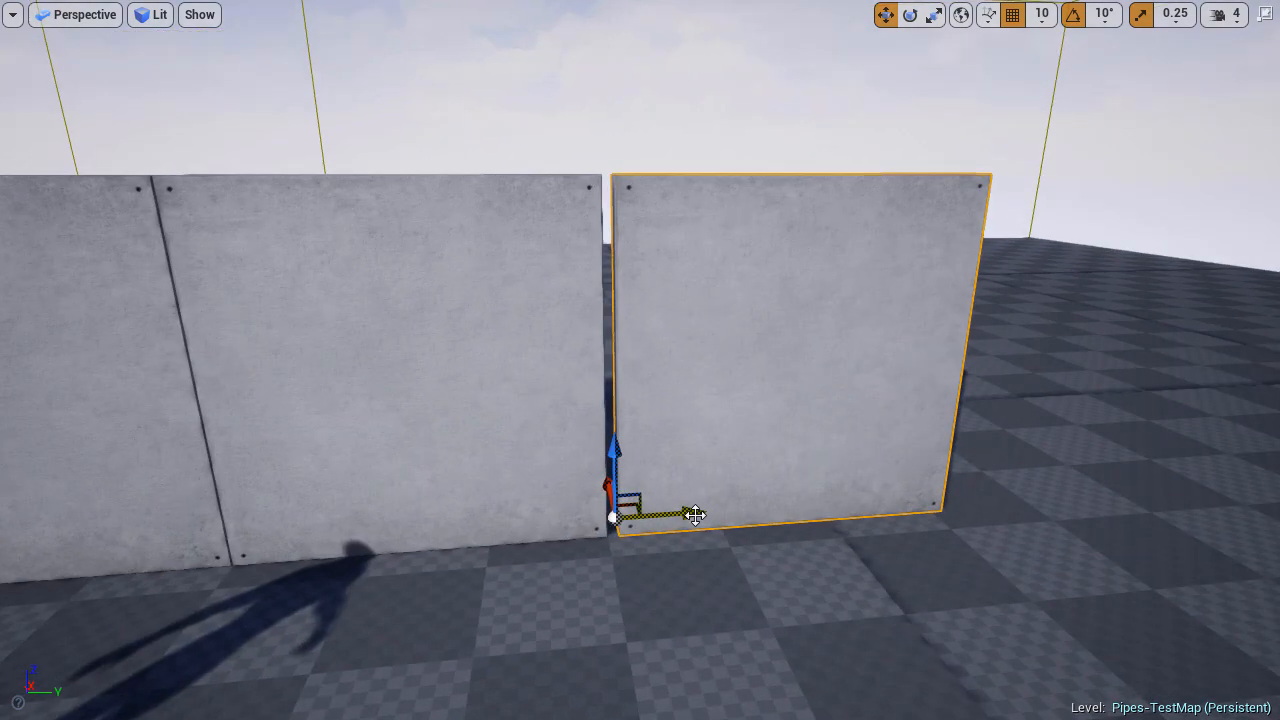
{"action": "left_click_drag", "start_coordinate": [691, 514], "coordinate": [684, 514]}
{"action": "right_click_drag", "start_coordinate": [684, 514], "coordinate": [746, 480]}
Open WoLDModularPipes' StaticMeshes folder and filter its assets by "med".
{"action": "key", "text": "F11"}
{"action": "left_click", "coordinate": [574, 612]}
{"action": "double_click", "coordinate": [131, 707]}
{"action": "scroll", "coordinate": [131, 690], "scroll_direction": "down", "scroll_amount": 2}
{"action": "left_click", "coordinate": [105, 689]}
{"action": "left_click", "coordinate": [777, 572]}
{"action": "type", "text": "med"}
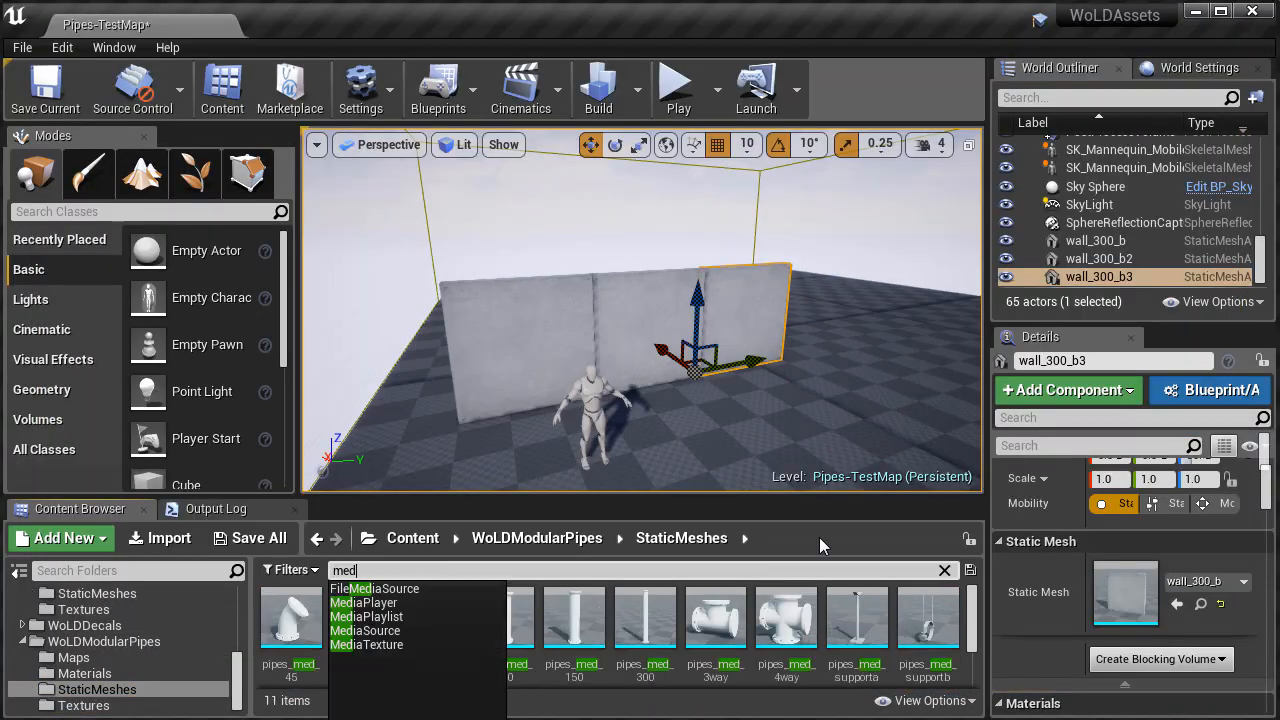
{"action": "key", "text": "Return"}
Place the pipes_med_300, pipes_med_150 and pipes_med_90 meshes in front of the wall.
{"action": "scroll", "coordinate": [655, 610], "scroll_direction": "down", "scroll_amount": 1}
{"action": "left_click_drag", "start_coordinate": [652, 606], "coordinate": [508, 416]}
{"action": "left_click_drag", "start_coordinate": [573, 606], "coordinate": [571, 420]}
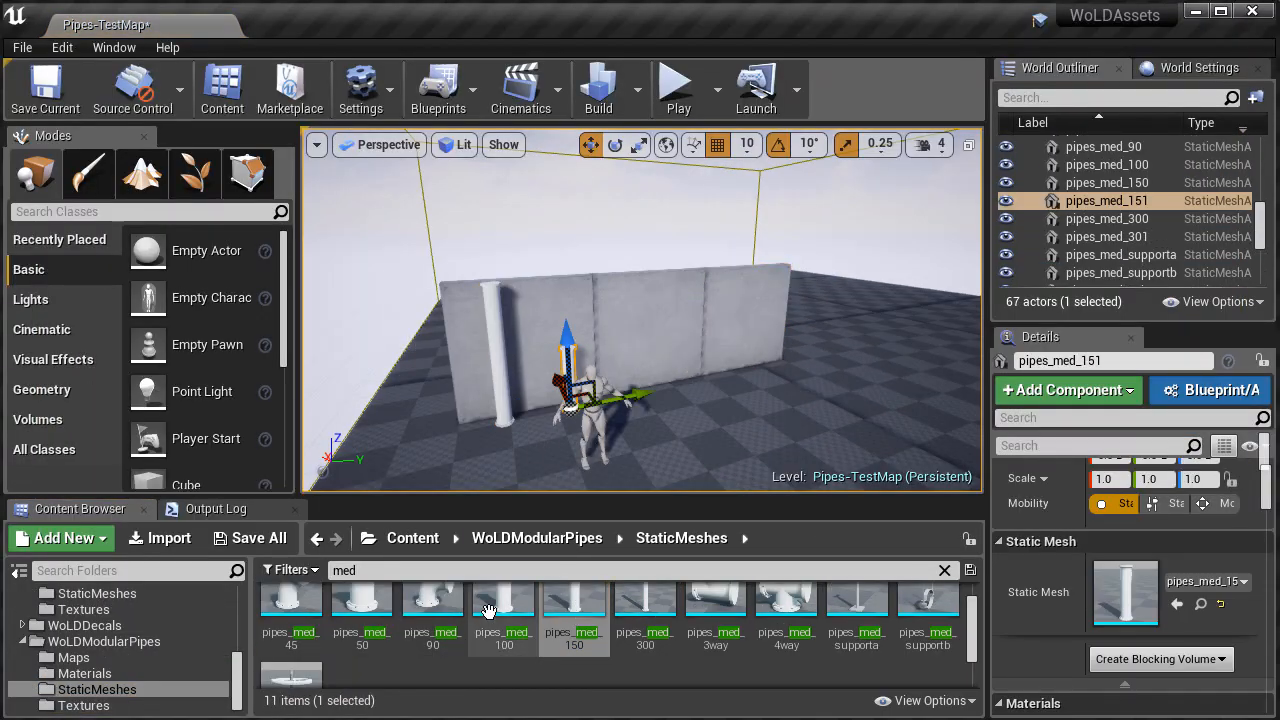
{"action": "left_click_drag", "start_coordinate": [434, 607], "coordinate": [557, 427]}
Raise the pipes_med_90 elbow to the top of the pipes_med_150 pipe and shift it toward the wall.
{"action": "key", "text": "F11"}
{"action": "right_click_drag", "start_coordinate": [660, 443], "coordinate": [520, 430]}
{"action": "left_click_drag", "start_coordinate": [520, 430], "coordinate": [514, 200]}
{"action": "right_click_drag", "start_coordinate": [514, 200], "coordinate": [580, 600]}
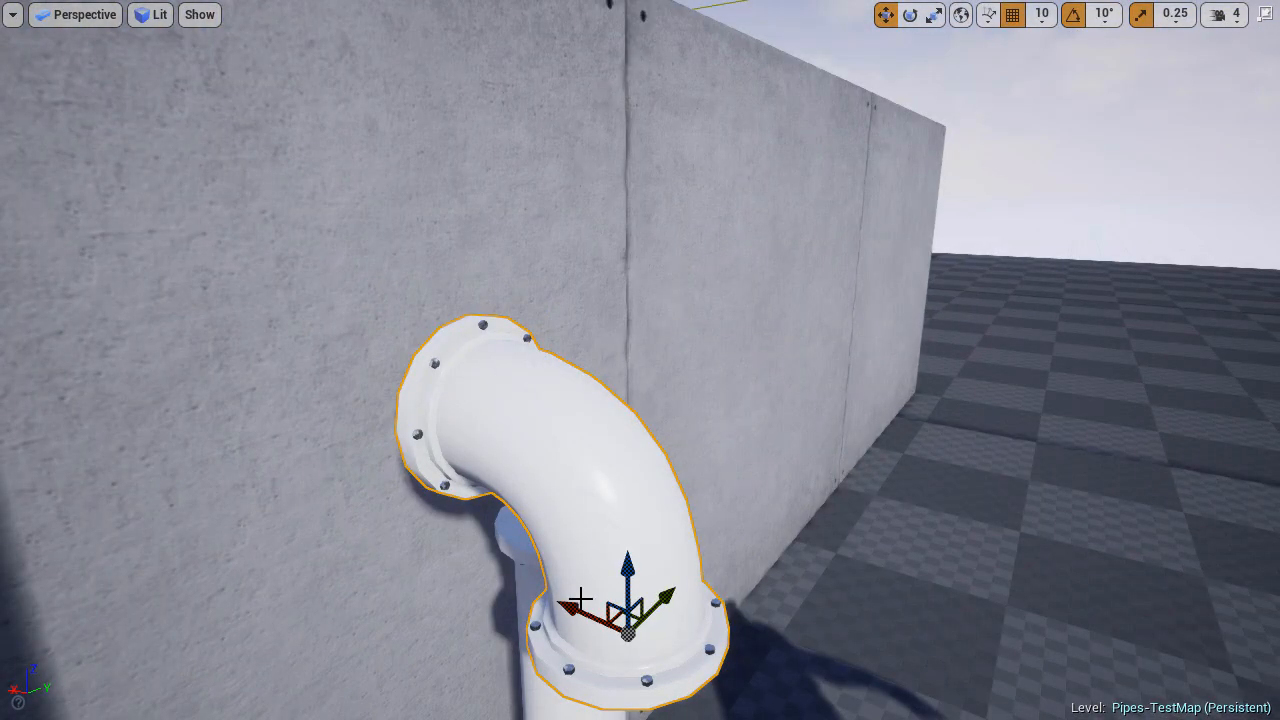
{"action": "left_click_drag", "start_coordinate": [580, 600], "coordinate": [480, 583]}
{"action": "left_click_drag", "start_coordinate": [568, 545], "coordinate": [640, 512]}
{"action": "right_click_drag", "start_coordinate": [640, 512], "coordinate": [610, 560]}
Align the elbow with the short pipe and move both pieces together farther along the wall.
{"action": "left_click", "coordinate": [580, 400]}
{"action": "left_click_drag", "start_coordinate": [510, 598], "coordinate": [546, 603]}
{"action": "right_click_drag", "start_coordinate": [546, 603], "coordinate": [640, 500]}
{"action": "left_click", "coordinate": [397, 337], "text": "ctrl"}
{"action": "left_click_drag", "start_coordinate": [463, 396], "coordinate": [868, 415]}
{"action": "right_click_drag", "start_coordinate": [868, 415], "coordinate": [740, 430]}
Shift the tall pipes_med_300 pipe and duplicate it once beside itself, then select the mannequin.
{"action": "left_click", "coordinate": [312, 470]}
{"action": "right_click_drag", "start_coordinate": [312, 470], "coordinate": [306, 482]}
{"action": "left_click_drag", "start_coordinate": [415, 623], "coordinate": [352, 626]}
{"action": "left_click_drag", "start_coordinate": [352, 626], "coordinate": [452, 622], "text": "alt"}
{"action": "left_click", "coordinate": [628, 560]}
{"action": "right_click_drag", "start_coordinate": [628, 560], "coordinate": [600, 500]}
Return to WoLDCorridorProject's StaticMeshes, clear the search filter, and place column_300_a near the wall.
{"action": "key", "text": "F11"}
{"action": "scroll", "coordinate": [165, 690], "scroll_direction": "up", "scroll_amount": 3}
{"action": "left_click", "coordinate": [160, 690]}
{"action": "left_click", "coordinate": [362, 571]}
{"action": "key", "text": "BackSpace"}
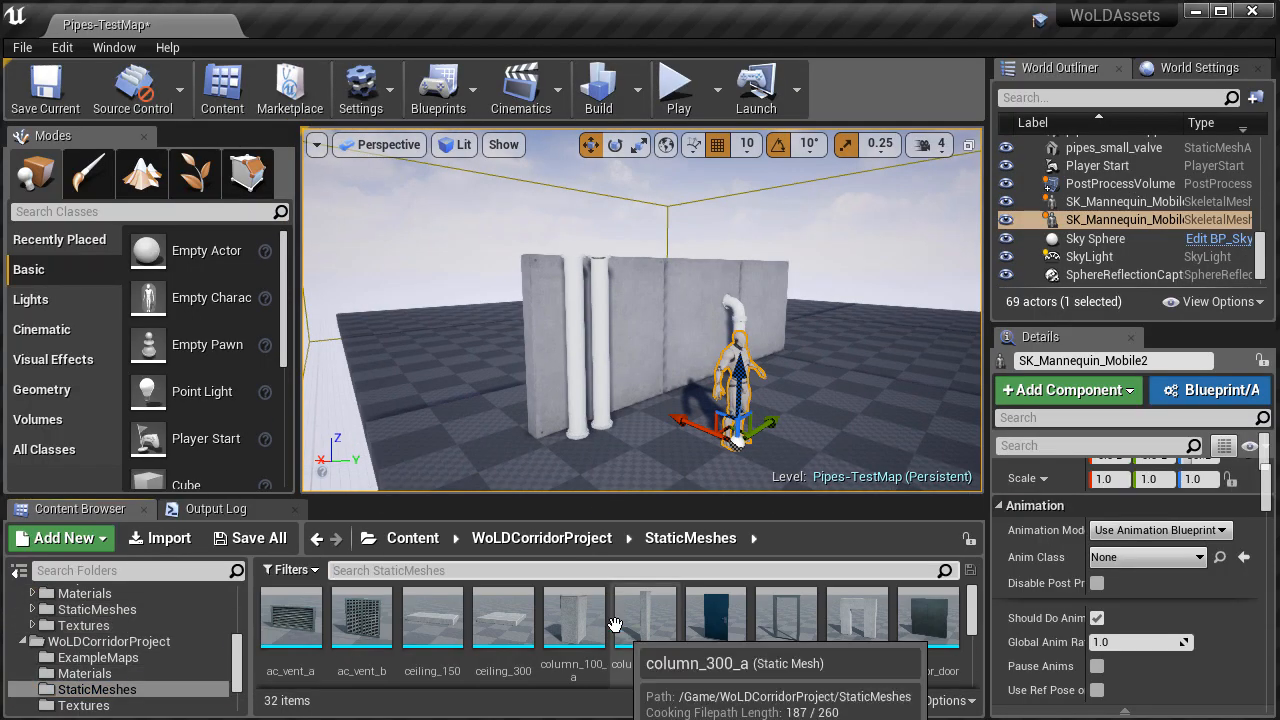
{"action": "left_click_drag", "start_coordinate": [616, 626], "coordinate": [637, 424]}
{"action": "scroll", "coordinate": [687, 650], "scroll_direction": "down", "scroll_amount": 3}
{"action": "scroll", "coordinate": [687, 650], "scroll_direction": "up", "scroll_amount": 5}
{"action": "right_click_drag", "start_coordinate": [690, 340], "coordinate": [640, 350]}
Raise column_300_a and rotate it to lie horizontally along the wall.
{"action": "left_click_drag", "start_coordinate": [594, 425], "coordinate": [594, 320]}
{"action": "key", "text": "space"}
{"action": "left_click_drag", "start_coordinate": [591, 315], "coordinate": [537, 320]}
{"action": "key", "text": "space"}
{"action": "key", "text": "space"}
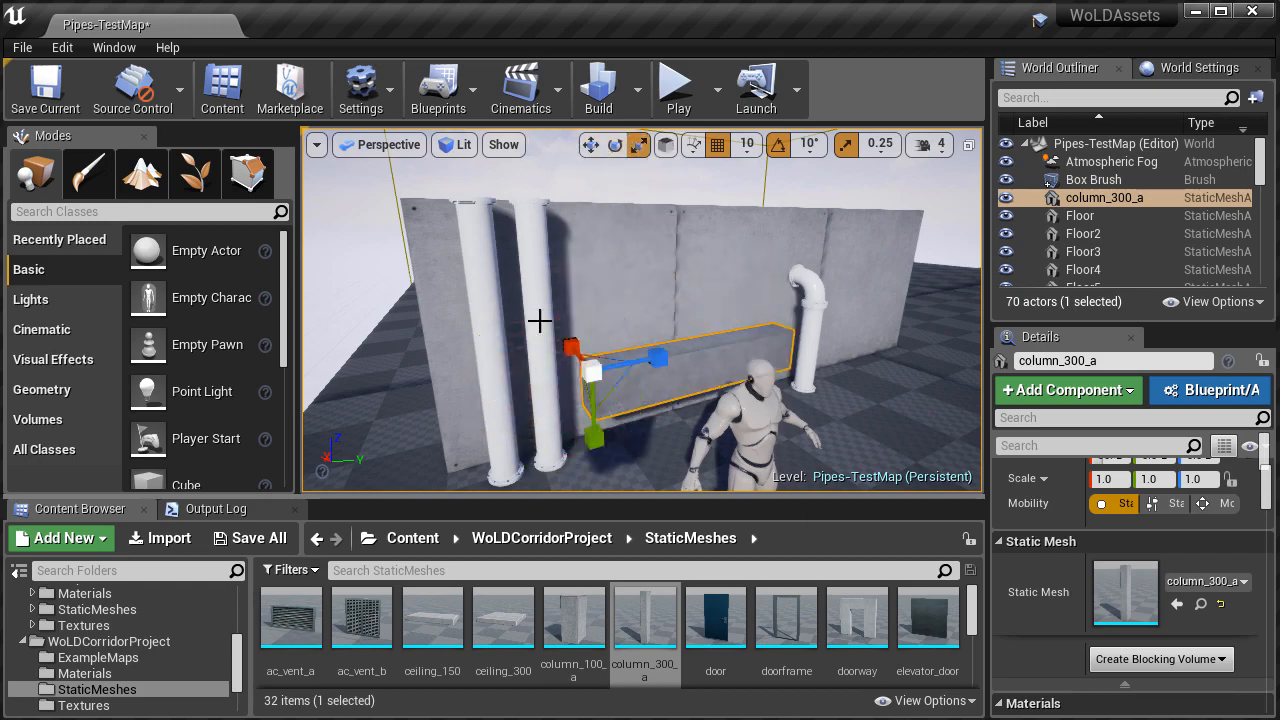
Move the horizontal column up onto the wall's upper edge as a beam over the two tall pipes.
{"action": "right_click_drag", "start_coordinate": [537, 320], "coordinate": [635, 367]}
{"action": "left_click_drag", "start_coordinate": [594, 367], "coordinate": [527, 367]}
{"action": "key", "text": "F11"}
{"action": "right_click_drag", "start_coordinate": [527, 367], "coordinate": [471, 60]}
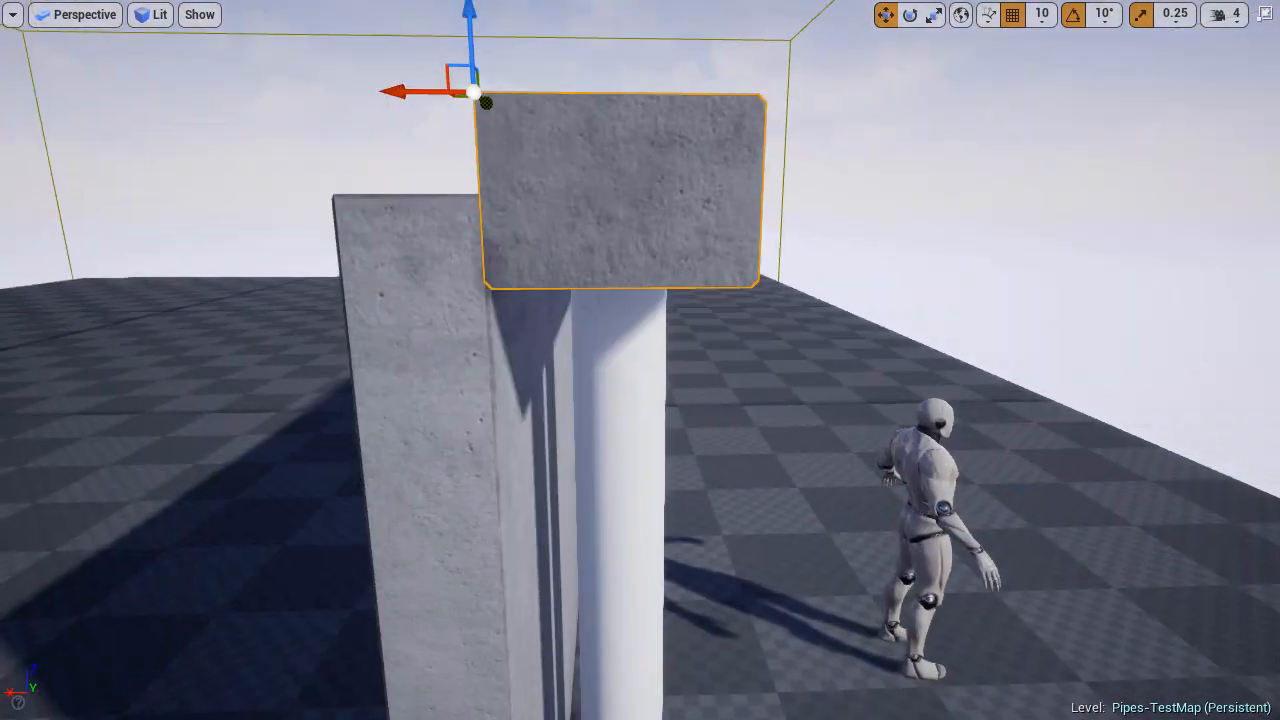
{"action": "left_click_drag", "start_coordinate": [471, 50], "coordinate": [471, 5]}
{"action": "right_click_drag", "start_coordinate": [471, 20], "coordinate": [486, 194]}
{"action": "left_click_drag", "start_coordinate": [486, 194], "coordinate": [445, 194]}
{"action": "right_click_drag", "start_coordinate": [445, 194], "coordinate": [250, 72]}
{"action": "left_click_drag", "start_coordinate": [240, 72], "coordinate": [350, 72]}
{"action": "right_click_drag", "start_coordinate": [350, 72], "coordinate": [631, 329]}
Set the beam's Y scale to 1.5.
{"action": "key", "text": "F11"}
{"action": "scroll", "coordinate": [1116, 543], "scroll_direction": "up", "scroll_amount": 2}
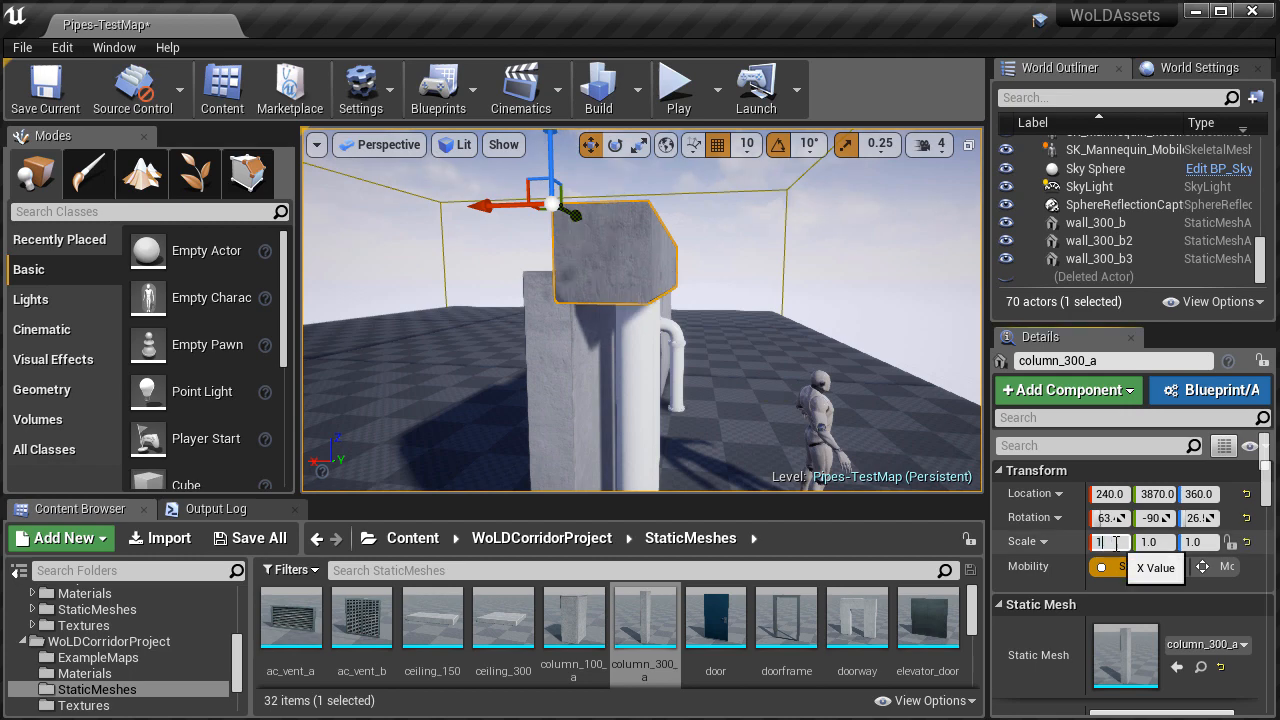
{"action": "left_click", "coordinate": [1151, 543]}
{"action": "type", "text": "1.5"}
{"action": "key", "text": "Return"}
{"action": "right_click_drag", "start_coordinate": [720, 370], "coordinate": [640, 220]}
Duplicate the beam twice along the Y axis so it spans the whole wall.
{"action": "key", "text": "F11"}
{"action": "key", "text": "Escape"}
{"action": "left_click", "coordinate": [640, 220]}
{"action": "left_click_drag", "start_coordinate": [412, 217], "coordinate": [823, 212], "text": "alt"}
{"action": "right_click_drag", "start_coordinate": [823, 212], "coordinate": [840, 225]}
{"action": "left_click_drag", "start_coordinate": [417, 221], "coordinate": [780, 222], "text": "alt"}
{"action": "right_click_drag", "start_coordinate": [780, 222], "coordinate": [680, 330]}
{"action": "key", "text": "Escape"}
Duplicate the first wall panel and swap the copy's static mesh for column_300_a.
{"action": "left_click", "coordinate": [680, 330]}
{"action": "left_click_drag", "start_coordinate": [470, 585], "coordinate": [413, 600], "text": "alt"}
{"action": "key", "text": "F11"}
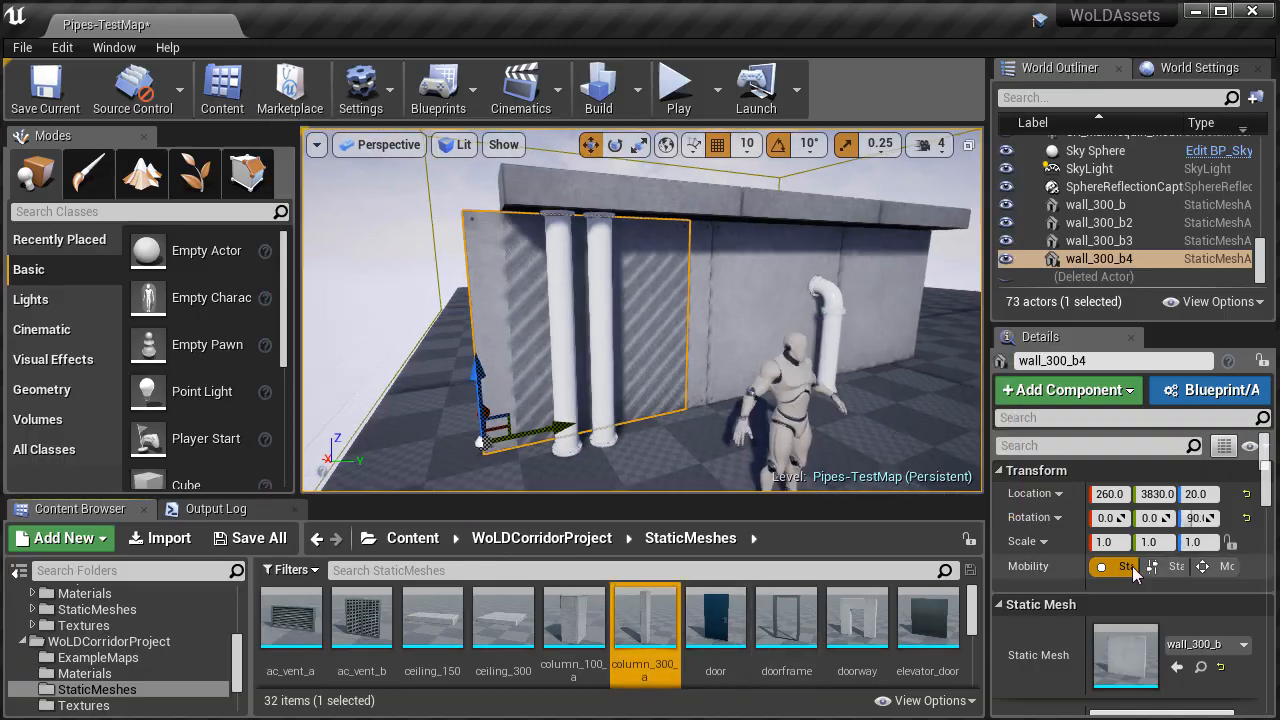
{"action": "left_click", "coordinate": [1177, 667]}
Position the upright column at the wall's end, under the beam beside the tall pipes.
{"action": "key", "text": "F11"}
{"action": "right_click_drag", "start_coordinate": [640, 360], "coordinate": [560, 400]}
{"action": "left_click_drag", "start_coordinate": [530, 692], "coordinate": [505, 688]}
{"action": "right_click_drag", "start_coordinate": [505, 688], "coordinate": [463, 360]}
{"action": "key", "text": "Escape"}
{"action": "key", "text": "F11"}
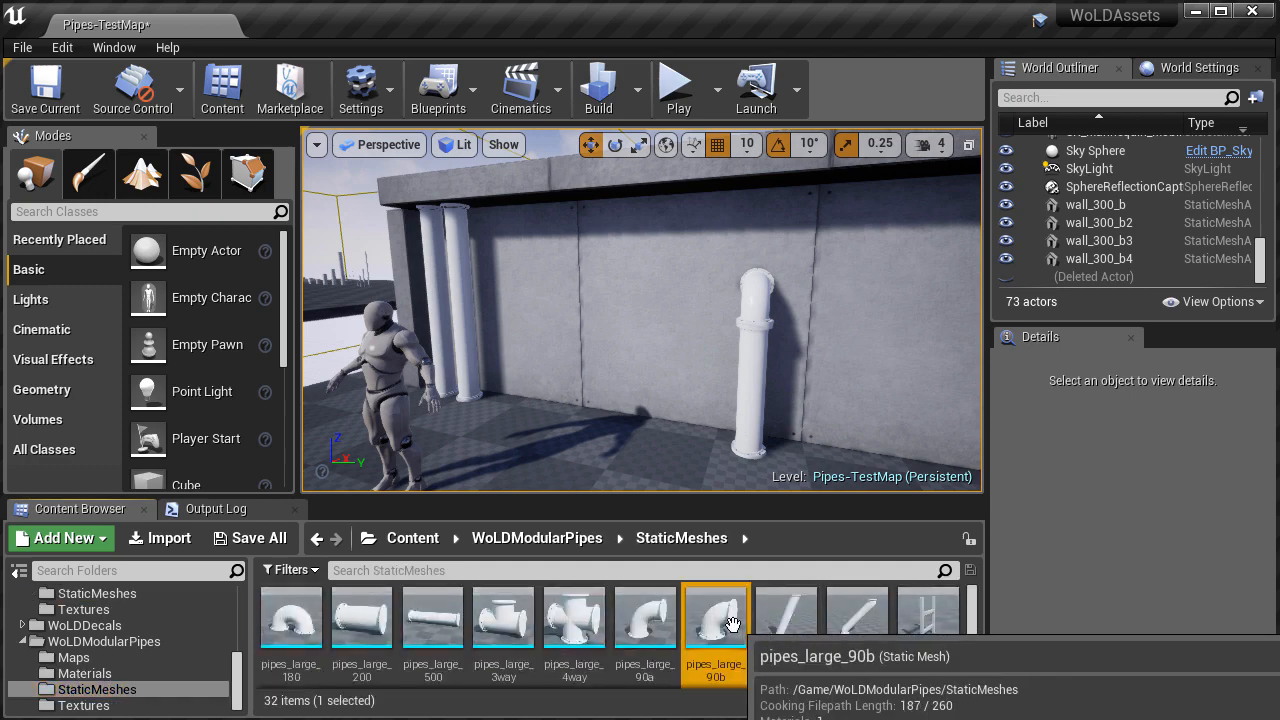
Filter WoLDModularPipes' static meshes by "med" and place pipes_med_3way in front of the wall.
{"action": "left_click", "coordinate": [740, 570]}
{"action": "type", "text": "med"}
{"action": "left_click", "coordinate": [646, 618]}
{"action": "right_click_drag", "start_coordinate": [640, 400], "coordinate": [680, 375]}
{"action": "left_click", "coordinate": [786, 618]}
{"action": "left_click_drag", "start_coordinate": [716, 618], "coordinate": [606, 430]}
Adjust the three-way pipe's height and rotate it so its middle outlet points up.
{"action": "right_click_drag", "start_coordinate": [606, 430], "coordinate": [640, 400]}
{"action": "left_click_drag", "start_coordinate": [580, 388], "coordinate": [580, 360]}
{"action": "key", "text": "e"}
{"action": "left_click_drag", "start_coordinate": [620, 462], "coordinate": [700, 452]}
{"action": "right_click_drag", "start_coordinate": [690, 430], "coordinate": [720, 420]}
{"action": "right_click_drag", "start_coordinate": [640, 420], "coordinate": [670, 420]}
Place pipes_med_50 on the floor and pipes_med_valve on top of the three-way pipe.
{"action": "left_click_drag", "start_coordinate": [361, 618], "coordinate": [768, 395]}
{"action": "left_click_drag", "start_coordinate": [972, 612], "coordinate": [972, 655]}
{"action": "left_click_drag", "start_coordinate": [291, 618], "coordinate": [508, 342]}
{"action": "left_click_drag", "start_coordinate": [972, 650], "coordinate": [972, 612]}
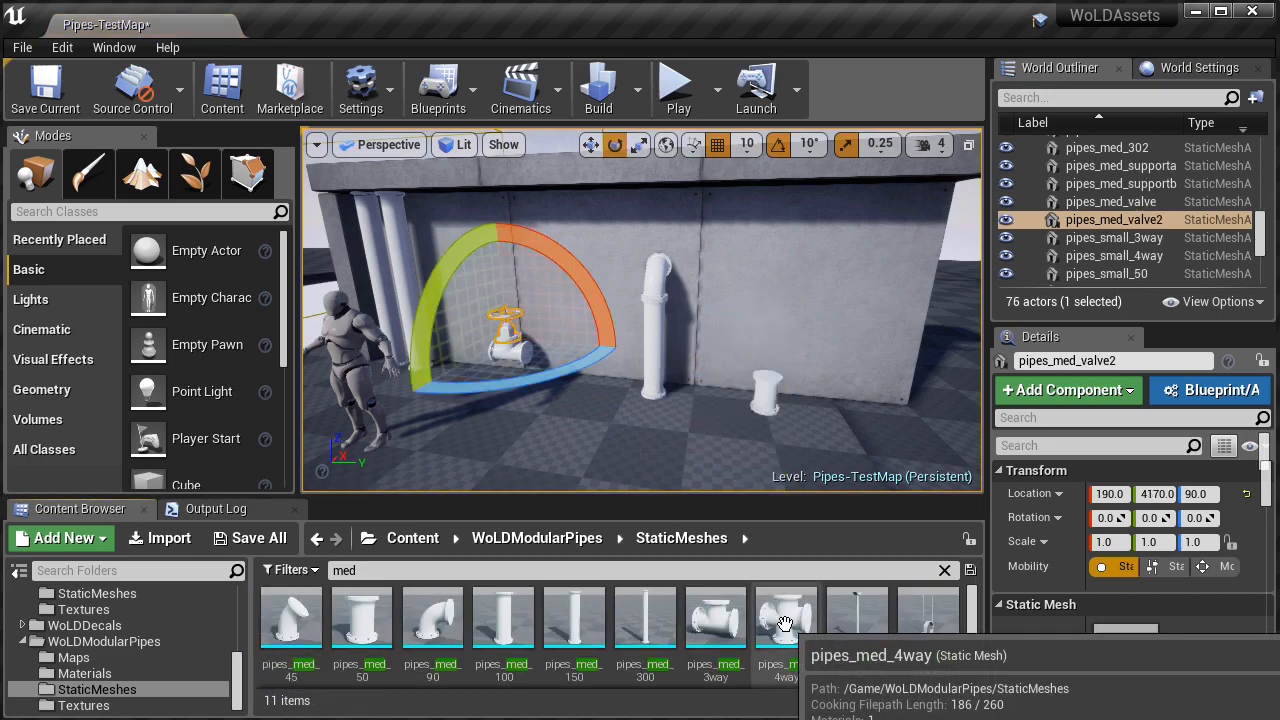
Shift the three-way pipe along the Y axis until it sits directly under the valve.
{"action": "key", "text": "F11"}
{"action": "right_click_drag", "start_coordinate": [771, 443], "coordinate": [760, 490]}
{"action": "left_click", "coordinate": [650, 449]}
{"action": "key", "text": "space"}
{"action": "key", "text": "space"}
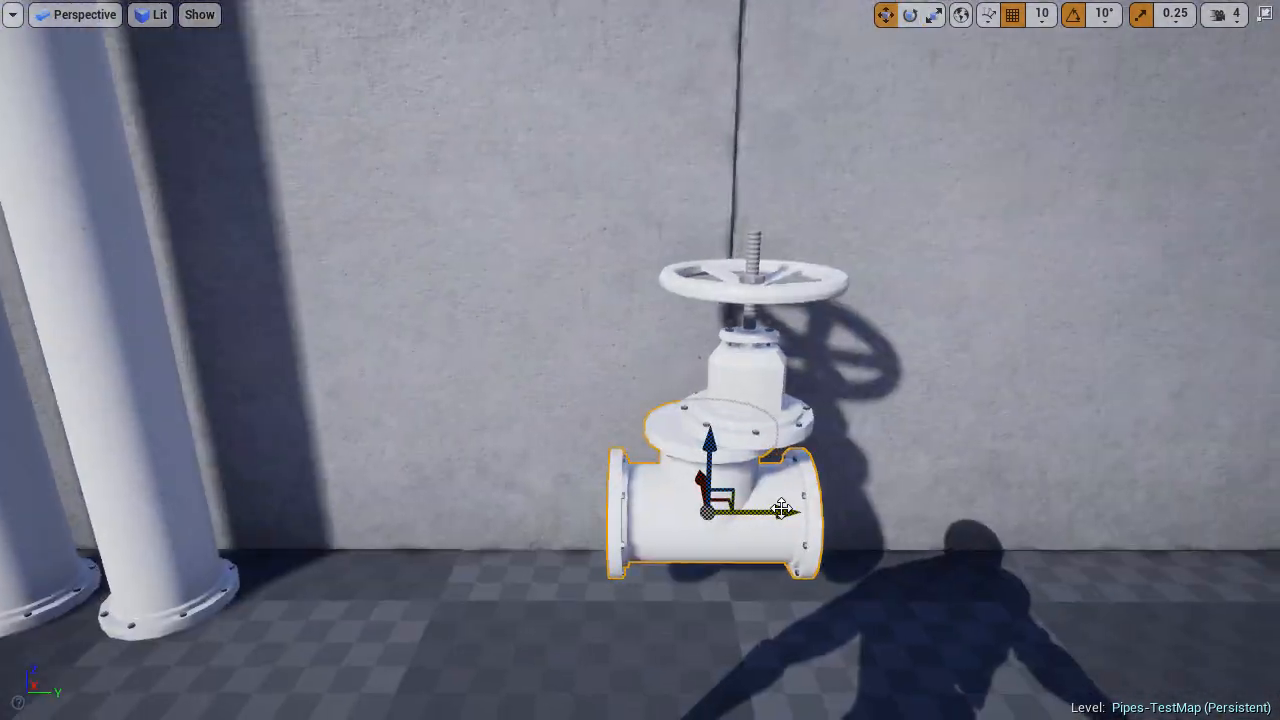
{"action": "left_click_drag", "start_coordinate": [782, 510], "coordinate": [826, 511]}
{"action": "key", "text": "Escape"}
{"action": "right_click_drag", "start_coordinate": [826, 511], "coordinate": [870, 500]}
Move the pipes_med_50 piece beside the mannequin and place a pipes_med_90 elbow next to the valve assembly.
{"action": "left_click", "coordinate": [1108, 540]}
{"action": "left_click_drag", "start_coordinate": [1154, 583], "coordinate": [470, 502]}
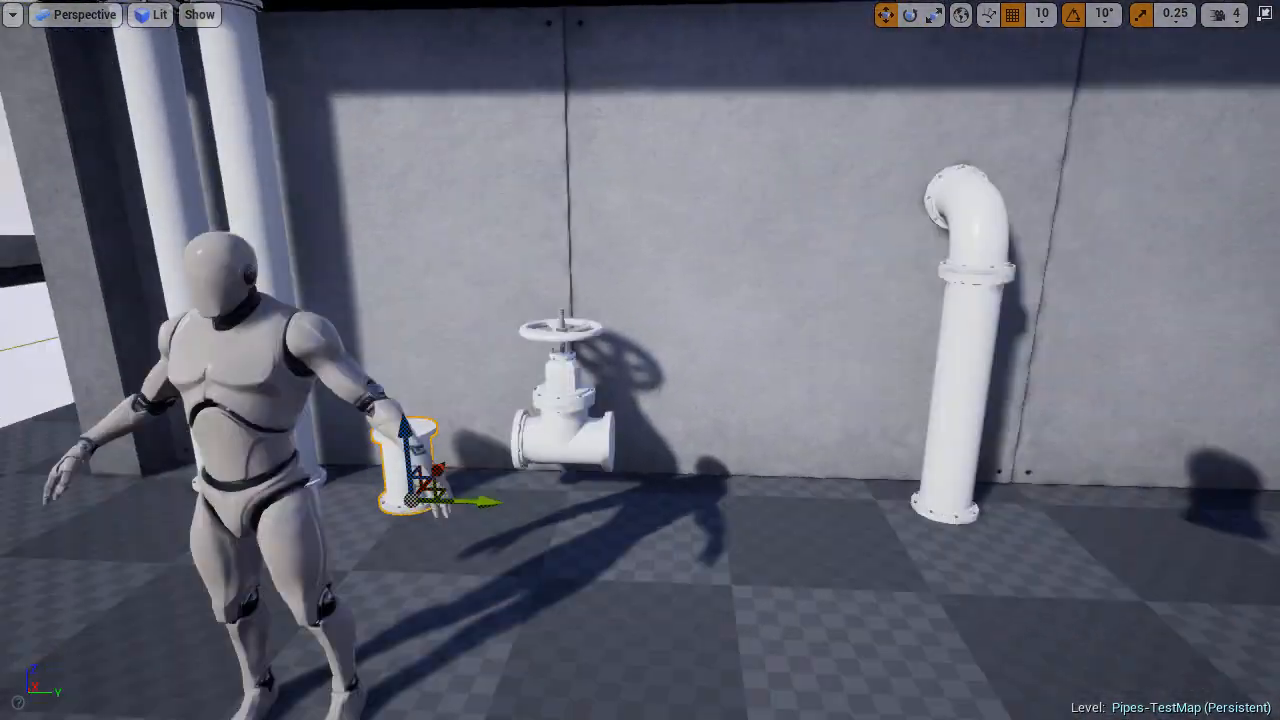
{"action": "right_click_drag", "start_coordinate": [470, 502], "coordinate": [500, 490]}
{"action": "key", "text": "F11"}
{"action": "left_click_drag", "start_coordinate": [437, 614], "coordinate": [522, 422]}
{"action": "left_click", "coordinate": [714, 614]}
{"action": "key", "text": "F11"}
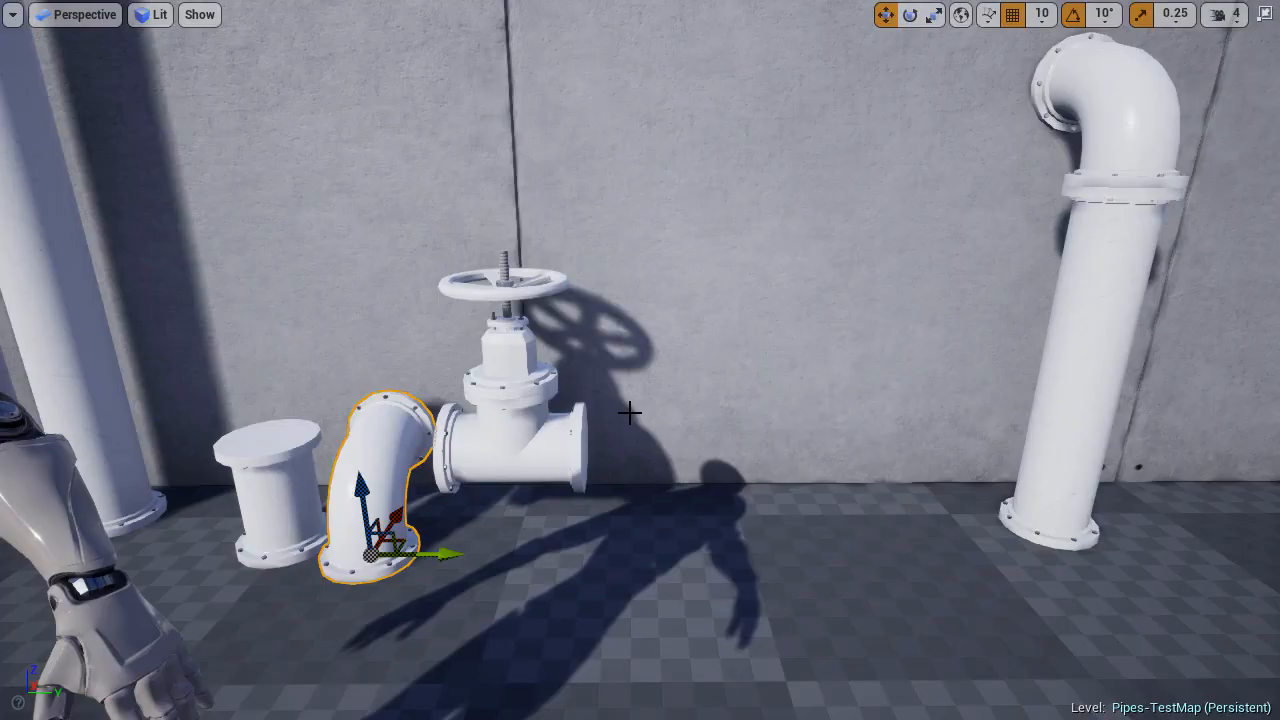
Rotate the new elbow toward the three-way pipe, lower the camera speed to 3, and align the elbow with its open end.
{"action": "right_click_drag", "start_coordinate": [630, 412], "coordinate": [700, 440]}
{"action": "key", "text": "space"}
{"action": "left_click_drag", "start_coordinate": [600, 576], "coordinate": [738, 563]}
{"action": "key", "text": "space"}
{"action": "key", "text": "space"}
{"action": "right_click_drag", "start_coordinate": [738, 563], "coordinate": [700, 530]}
{"action": "left_click", "coordinate": [1236, 15]}
{"action": "left_click", "coordinate": [1243, 64]}
{"action": "mouse_move", "coordinate": [720, 471]}
{"action": "left_mouse_down"}
{"action": "mouse_move", "coordinate": [678, 471]}
{"action": "mouse_move", "coordinate": [712, 471]}
{"action": "left_mouse_up"}
Move the pipes_med_50 piece along the Y axis to the opposite side of the valve assembly.
{"action": "left_click", "coordinate": [540, 430]}
{"action": "left_click_drag", "start_coordinate": [600, 503], "coordinate": [1257, 548]}
{"action": "mouse_move", "coordinate": [844, 433]}
{"action": "right_mouse_down"}
{"action": "mouse_move", "coordinate": [960, 470]}
{"action": "mouse_move", "coordinate": [844, 433]}
{"action": "right_mouse_up"}
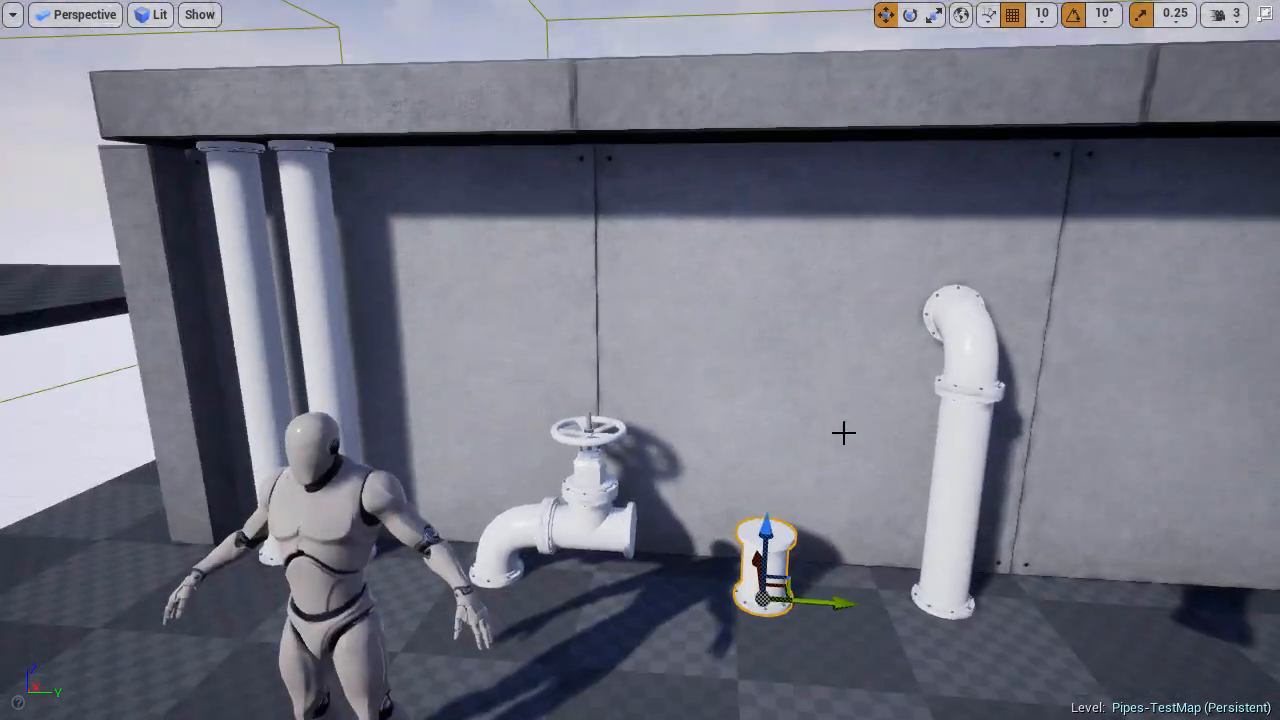
Duplicate the upright pipe, rotate the copy to horizontal, and fit it to the open end of the valve.
{"action": "left_click", "coordinate": [952, 500]}
{"action": "left_click_drag", "start_coordinate": [1020, 606], "coordinate": [785, 600], "text": "alt"}
{"action": "key", "text": "space"}
{"action": "left_click_drag", "start_coordinate": [722, 490], "coordinate": [850, 500]}
{"action": "key", "text": "space"}
{"action": "key", "text": "space"}
{"action": "left_click_drag", "start_coordinate": [706, 525], "coordinate": [632, 465]}
{"action": "right_click_drag", "start_coordinate": [632, 465], "coordinate": [571, 449]}
{"action": "left_click_drag", "start_coordinate": [571, 449], "coordinate": [585, 449]}
Select the elbow, valve and horizontal pipe together and shift them along the X axis closer to the wall.
{"action": "right_click_drag", "start_coordinate": [640, 445], "coordinate": [620, 414]}
{"action": "left_click", "coordinate": [617, 411], "text": "ctrl"}
{"action": "left_click", "coordinate": [477, 471], "text": "ctrl"}
{"action": "right_click_drag", "start_coordinate": [477, 471], "coordinate": [400, 490]}
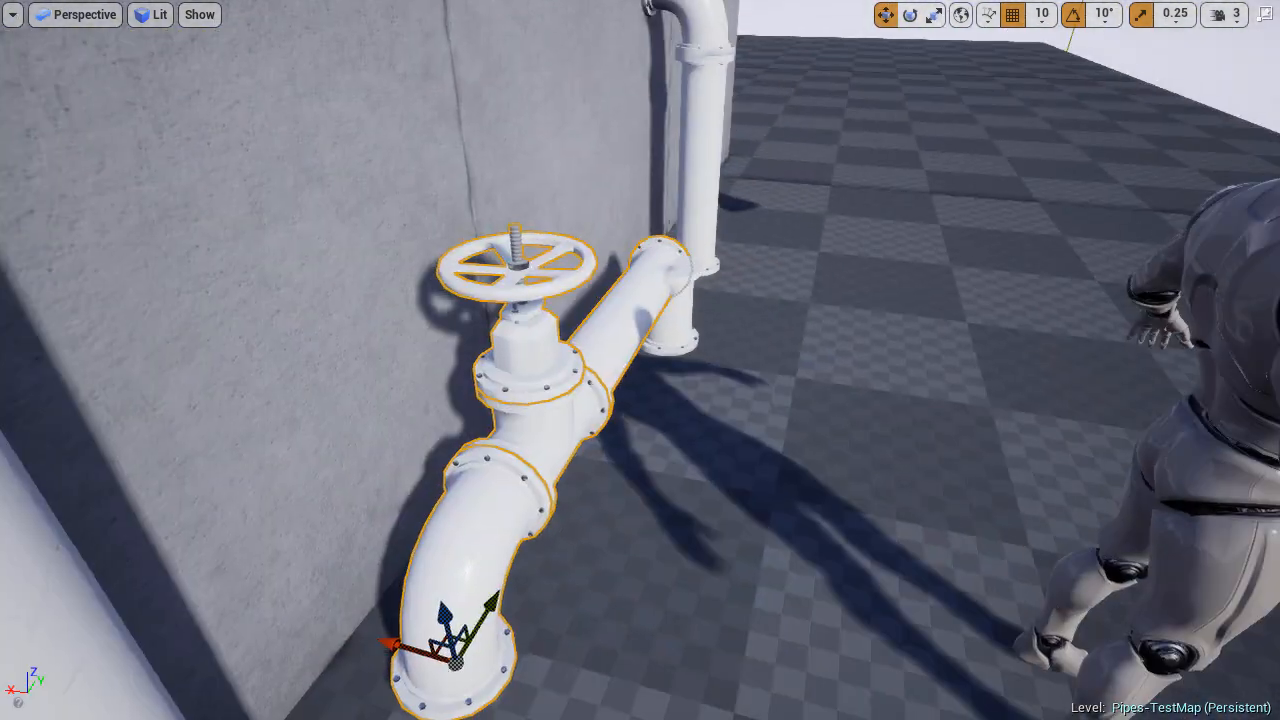
{"action": "left_click_drag", "start_coordinate": [416, 657], "coordinate": [408, 655]}
{"action": "right_click_drag", "start_coordinate": [408, 655], "coordinate": [330, 640]}
Select the upright pipe together with the elbow on top of it.
{"action": "left_click", "coordinate": [672, 290]}
{"action": "left_click", "coordinate": [674, 487], "text": "ctrl"}
{"action": "right_click_drag", "start_coordinate": [674, 487], "coordinate": [600, 490]}
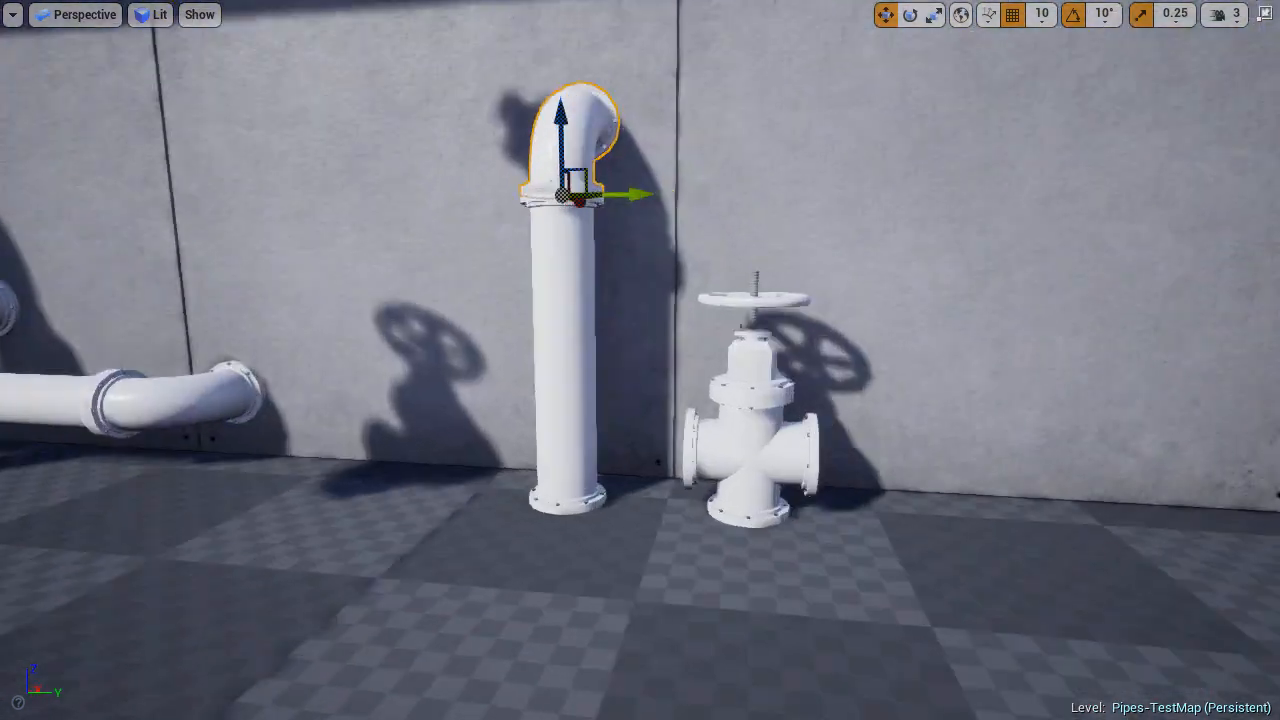
Duplicate the first valve assembly's elbow over to the four-way valve, rotate it to face the wall, and attach it.
{"action": "left_click", "coordinate": [180, 374]}
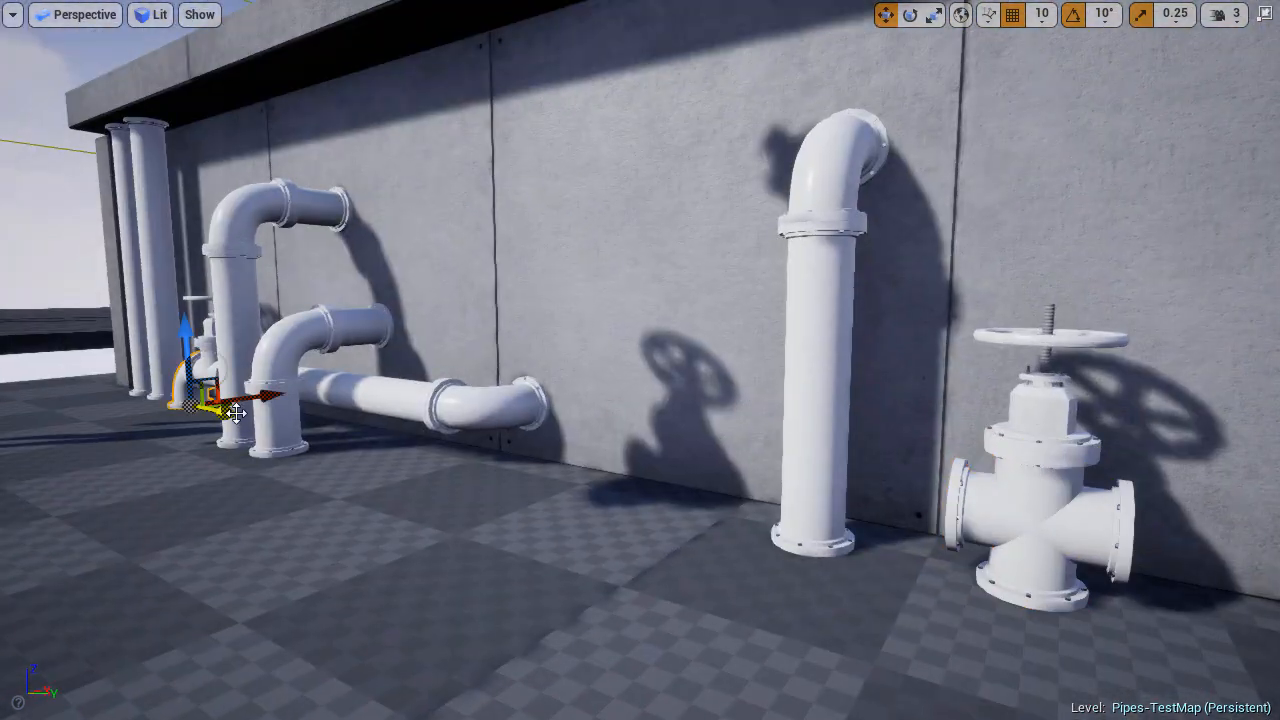
{"action": "left_click", "coordinate": [440, 365]}
{"action": "left_click_drag", "start_coordinate": [500, 388], "coordinate": [672, 387]}
{"action": "left_click", "coordinate": [425, 405]}
{"action": "key", "text": "e"}
{"action": "left_click_drag", "start_coordinate": [425, 372], "coordinate": [436, 415]}
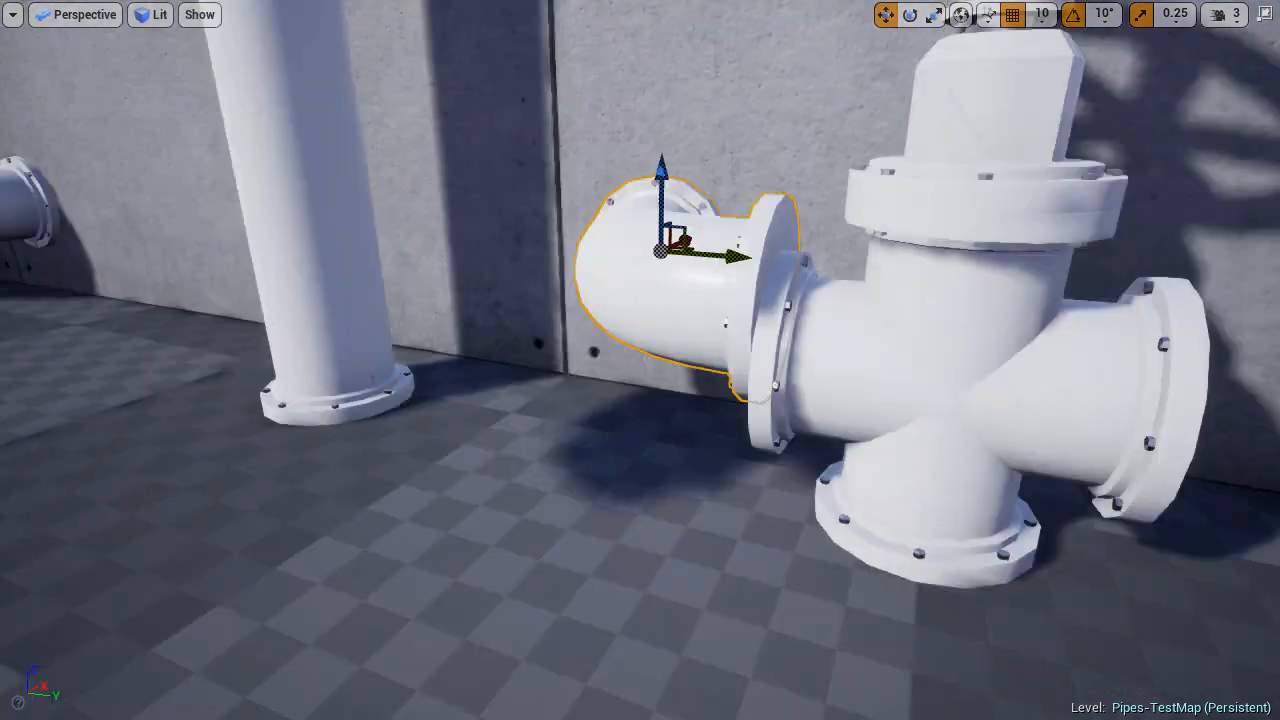
{"action": "right_click_drag", "start_coordinate": [640, 360], "coordinate": [700, 320]}
{"action": "left_click_drag", "start_coordinate": [380, 345], "coordinate": [380, 388]}
{"action": "right_click_drag", "start_coordinate": [517, 290], "coordinate": [420, 335]}
{"action": "key", "text": "Escape"}
Duplicate a full-height pipe from the corner to the opposite end of the wall, past the four-way valve.
{"action": "mouse_move", "coordinate": [640, 330]}
{"action": "right_mouse_down"}
{"action": "mouse_move", "coordinate": [530, 335]}
{"action": "mouse_move", "coordinate": [620, 320]}
{"action": "right_mouse_up"}
{"action": "left_click", "coordinate": [602, 268]}
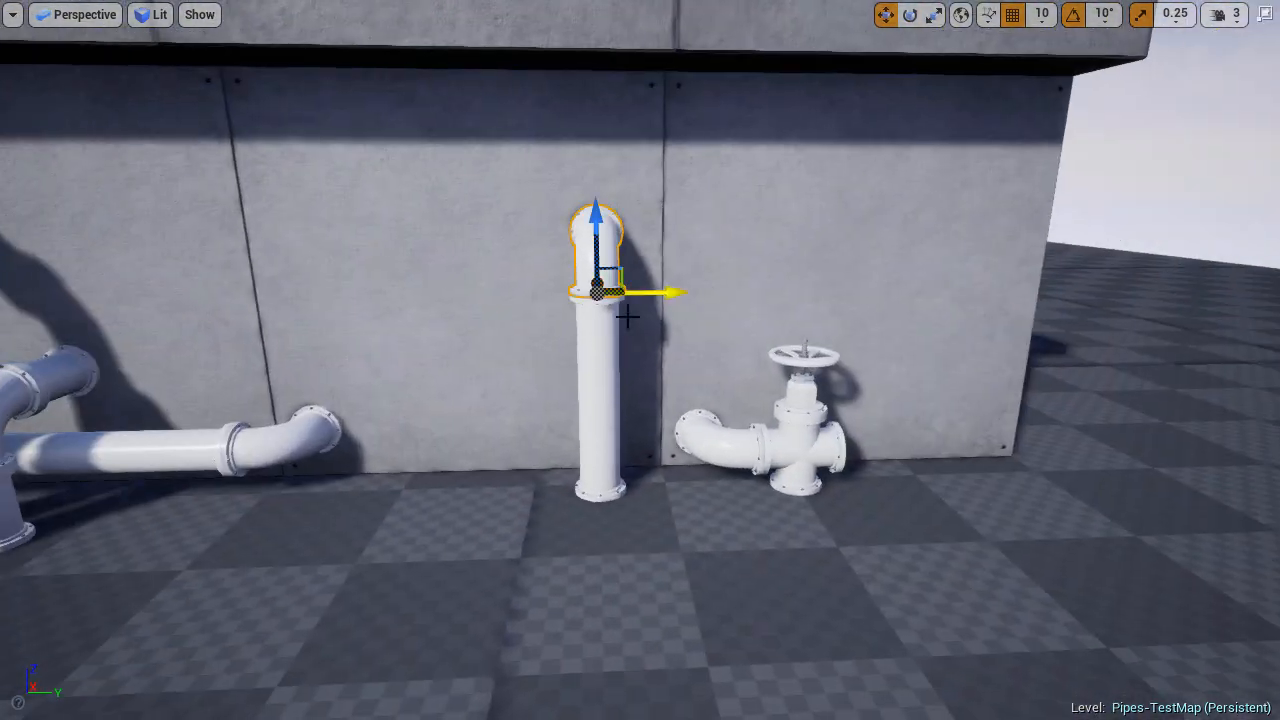
{"action": "right_click_drag", "start_coordinate": [680, 486], "coordinate": [600, 450]}
{"action": "left_click", "coordinate": [243, 286]}
{"action": "left_click_drag", "start_coordinate": [310, 465], "coordinate": [1077, 449], "text": "alt"}
{"action": "right_click_drag", "start_coordinate": [1077, 449], "coordinate": [1000, 470]}
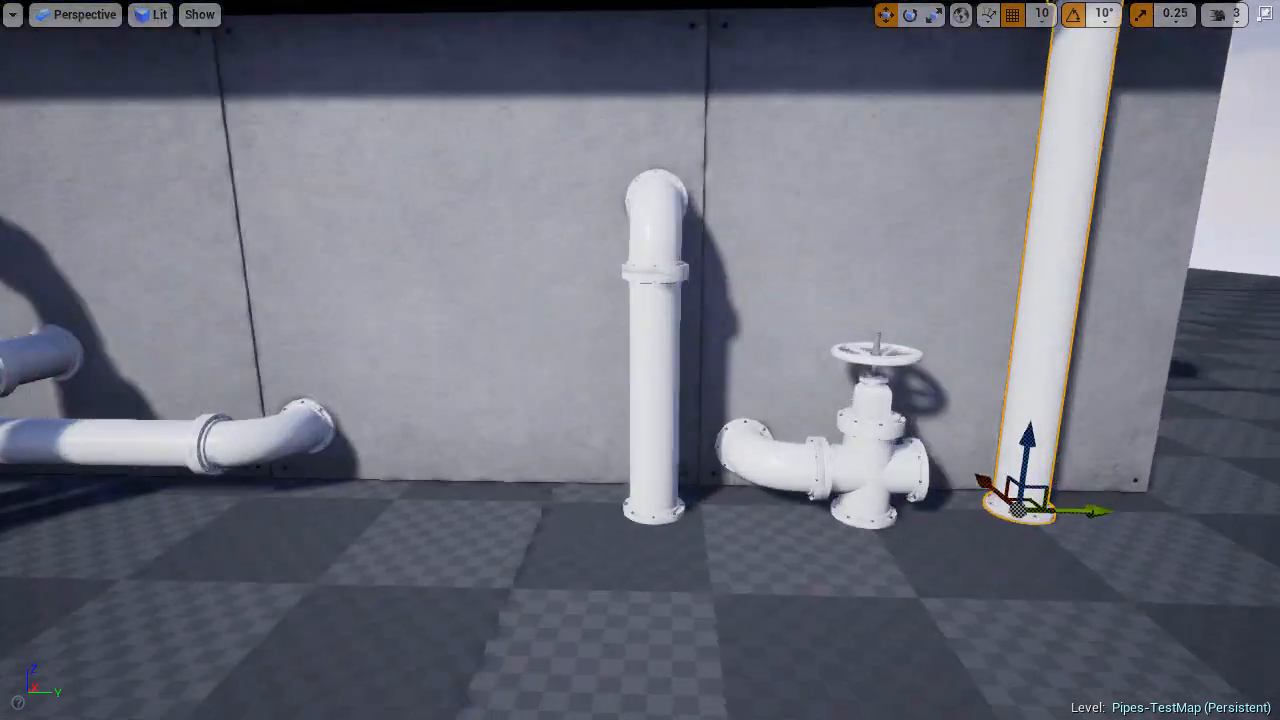
Rotate the elbow on the four-way valve's free side to point upward and duplicate it above along the Z axis.
{"action": "right_click_drag", "start_coordinate": [640, 500], "coordinate": [561, 540]}
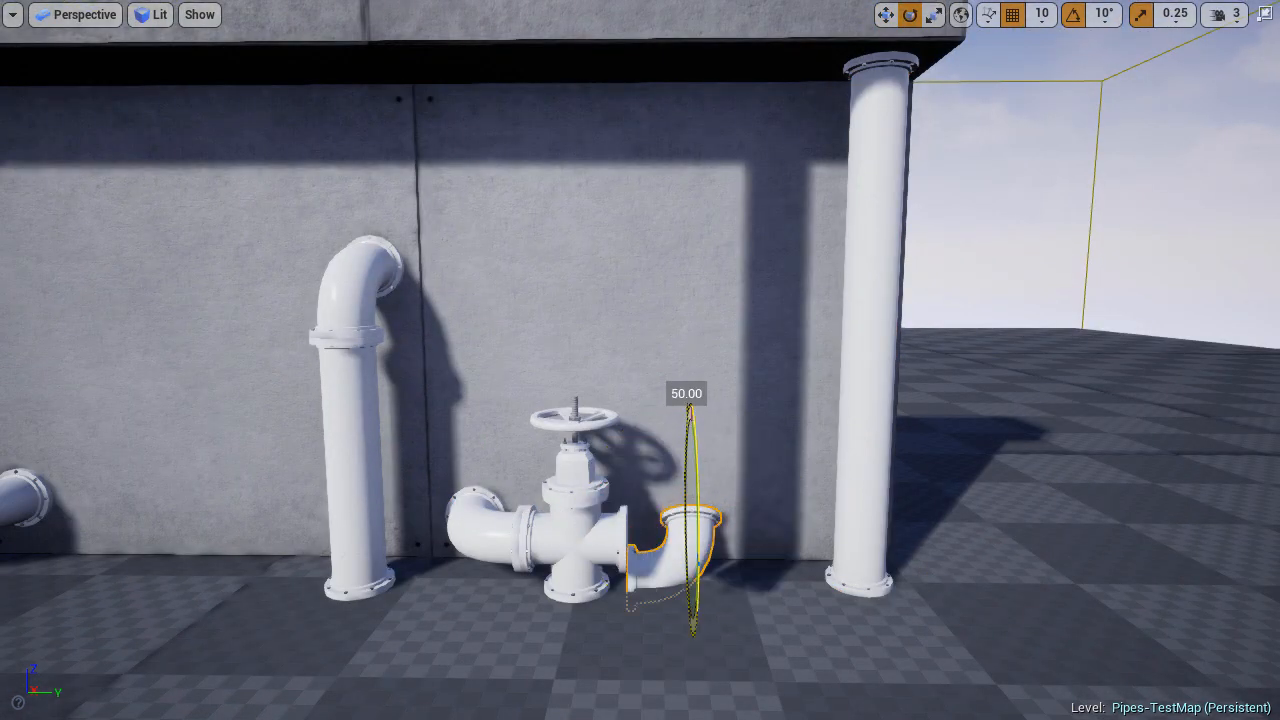
{"action": "left_click_drag", "start_coordinate": [697, 560], "coordinate": [697, 500]}
{"action": "mouse_move", "coordinate": [697, 500]}
{"action": "right_mouse_down"}
{"action": "mouse_move", "coordinate": [640, 540]}
{"action": "mouse_move", "coordinate": [690, 480]}
{"action": "right_mouse_up"}
{"action": "key", "text": "w"}
{"action": "right_click_drag", "start_coordinate": [820, 306], "coordinate": [870, 320]}
{"action": "left_click_drag", "start_coordinate": [786, 300], "coordinate": [786, 143], "text": "alt"}
{"action": "right_click_drag", "start_coordinate": [754, 143], "coordinate": [750, 90]}
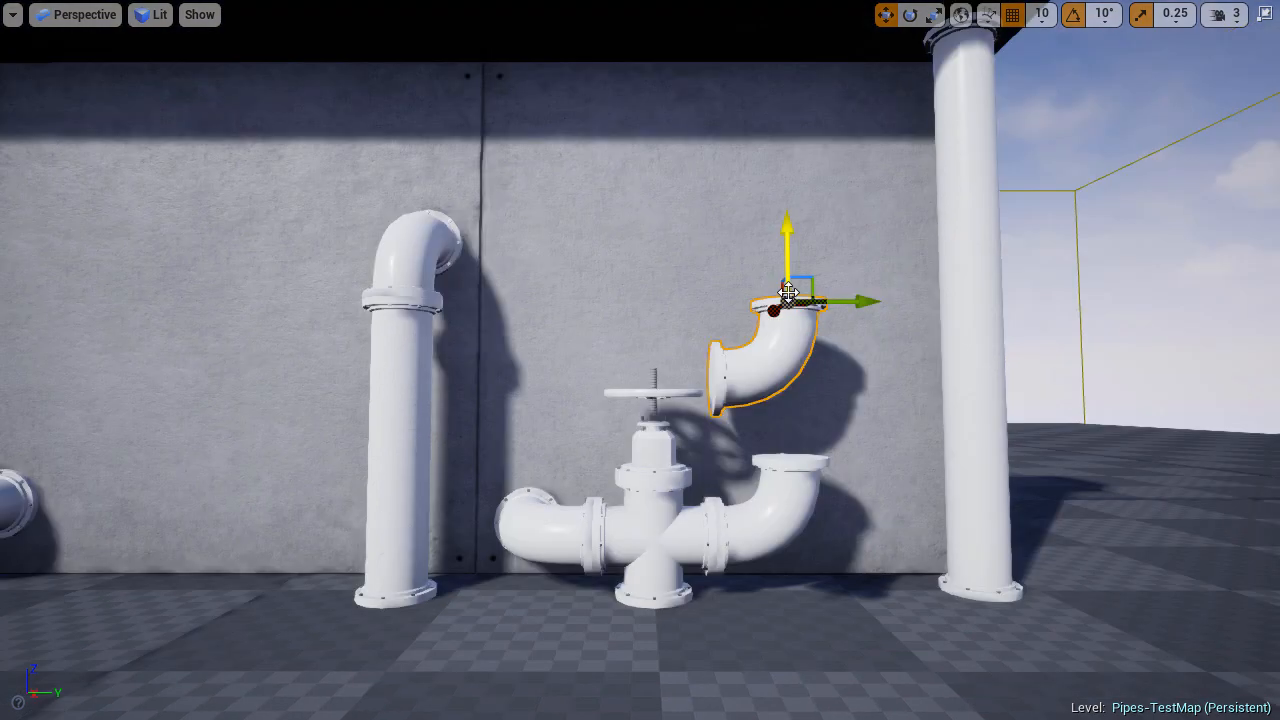
Align the raised elbow above the vertical pipe and rotate it sideways at the pipe's upper end.
{"action": "left_click", "coordinate": [769, 357]}
{"action": "left_click_drag", "start_coordinate": [785, 358], "coordinate": [783, 368]}
{"action": "key", "text": "e"}
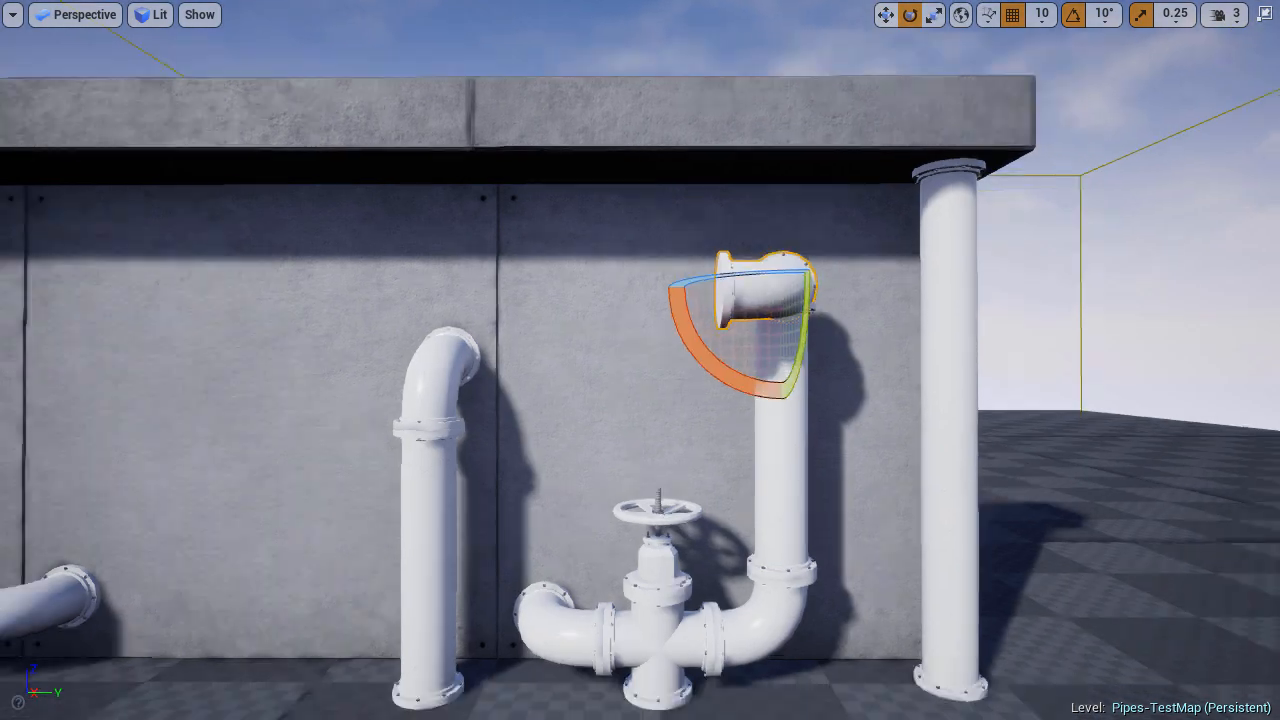
{"action": "right_click_drag", "start_coordinate": [783, 368], "coordinate": [640, 380]}
Try a duplicated four-way fitting on the upper end of the vertical pipe.
{"action": "left_click", "coordinate": [251, 363]}
{"action": "key", "text": "w"}
{"action": "left_click_drag", "start_coordinate": [290, 376], "coordinate": [740, 490], "text": "alt"}
{"action": "right_click_drag", "start_coordinate": [740, 490], "coordinate": [725, 458]}
{"action": "left_click_drag", "start_coordinate": [713, 452], "coordinate": [720, 140]}
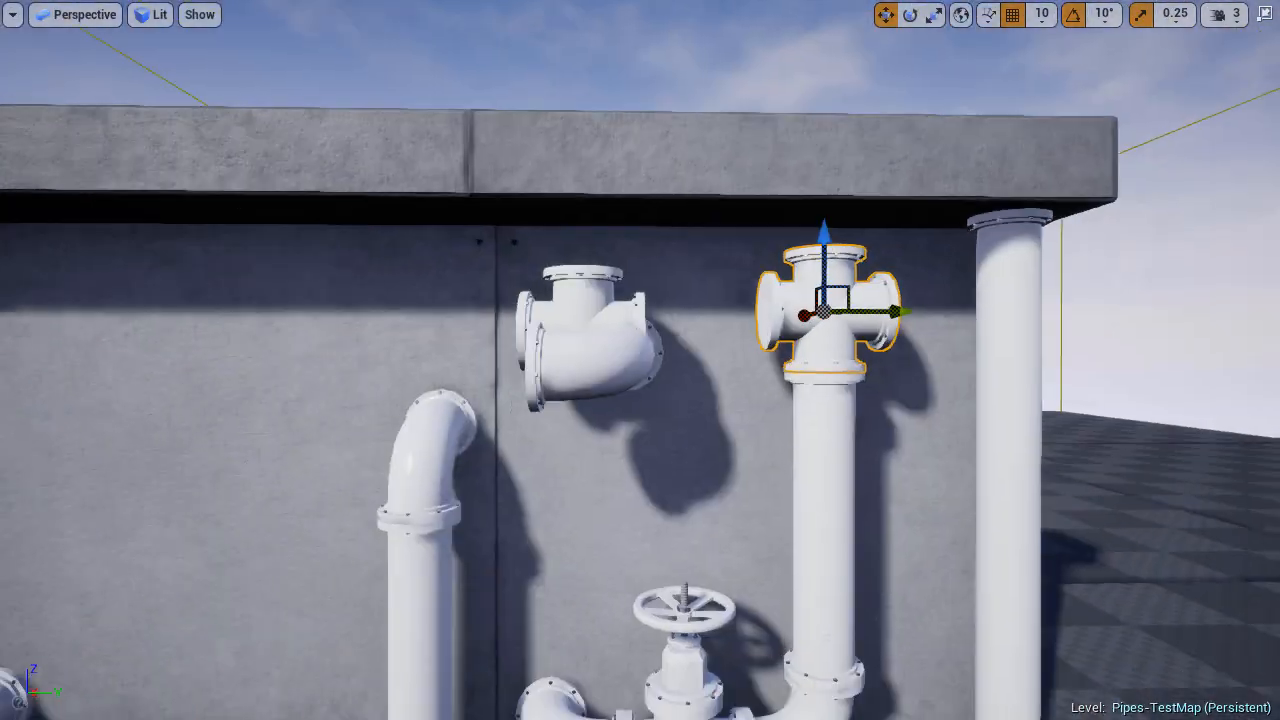
{"action": "right_click_drag", "start_coordinate": [560, 318], "coordinate": [600, 330]}
{"action": "key", "text": "Delete"}
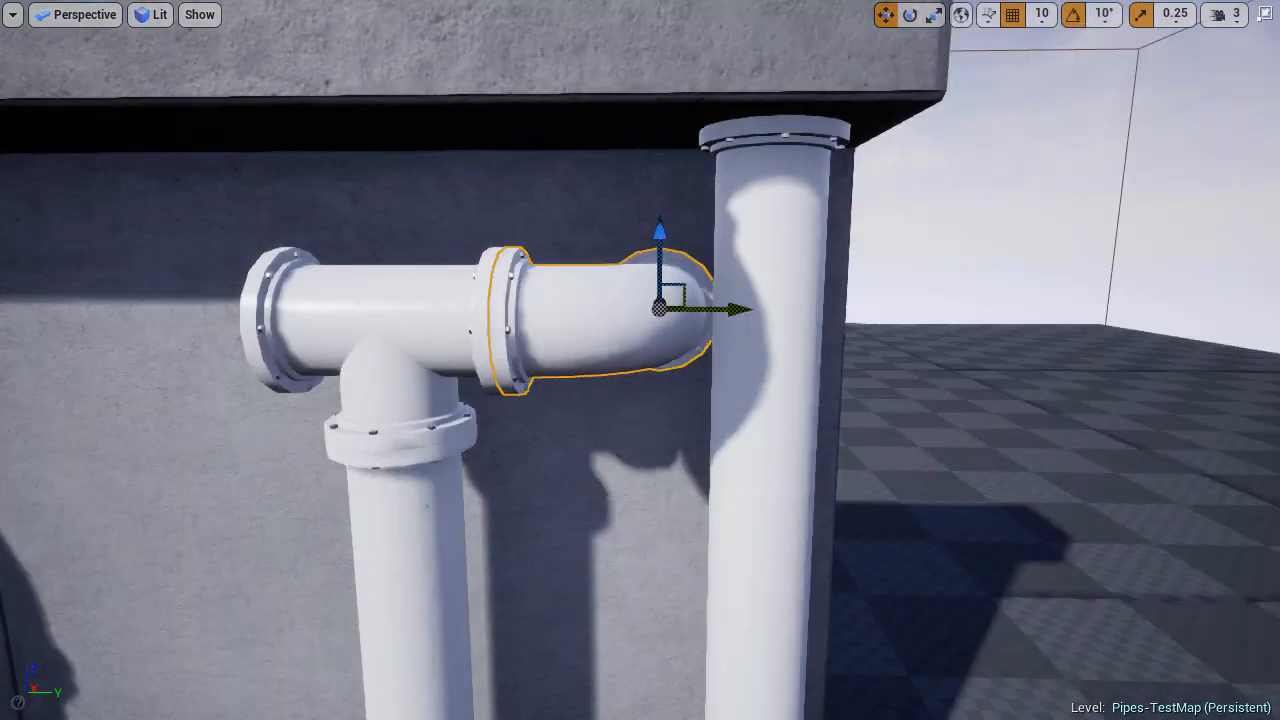
Select all pieces of the four-way valve assembly and shift them together along the Y axis.
{"action": "right_click_drag", "start_coordinate": [837, 440], "coordinate": [820, 465]}
{"action": "left_click", "coordinate": [662, 243]}
{"action": "left_click", "coordinate": [660, 385], "text": "ctrl"}
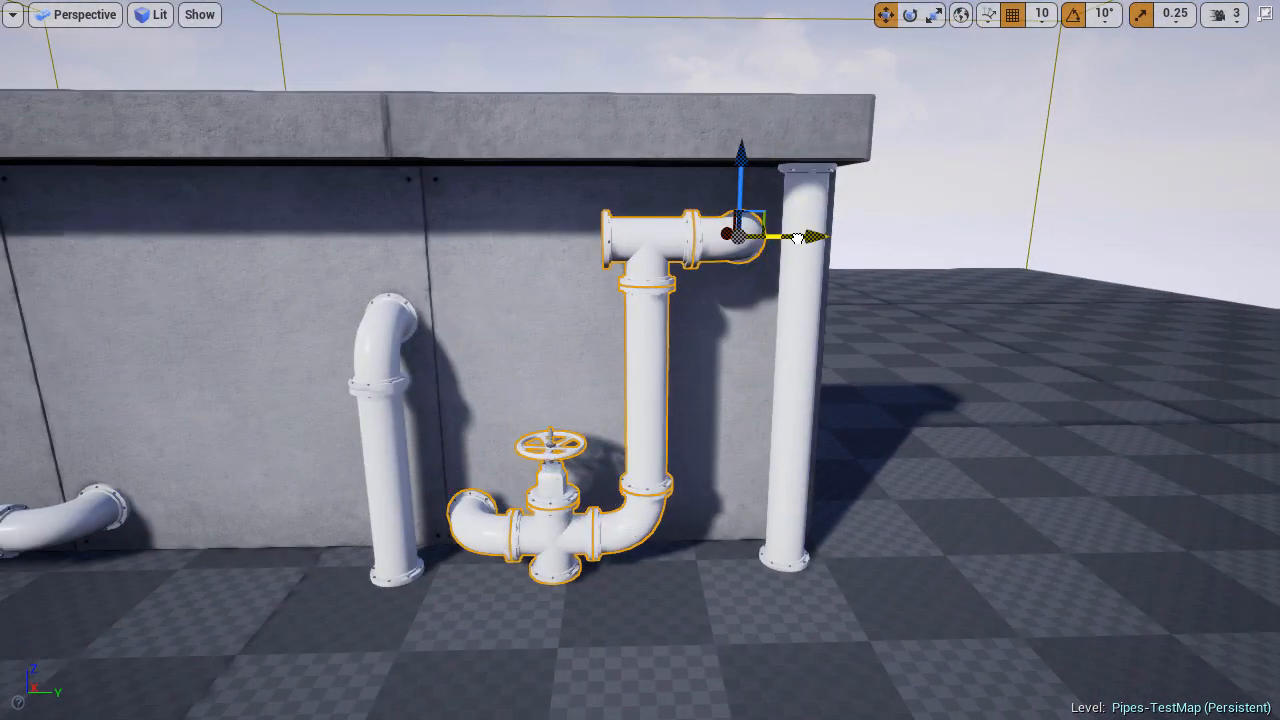
{"action": "right_click_drag", "start_coordinate": [797, 237], "coordinate": [780, 240]}
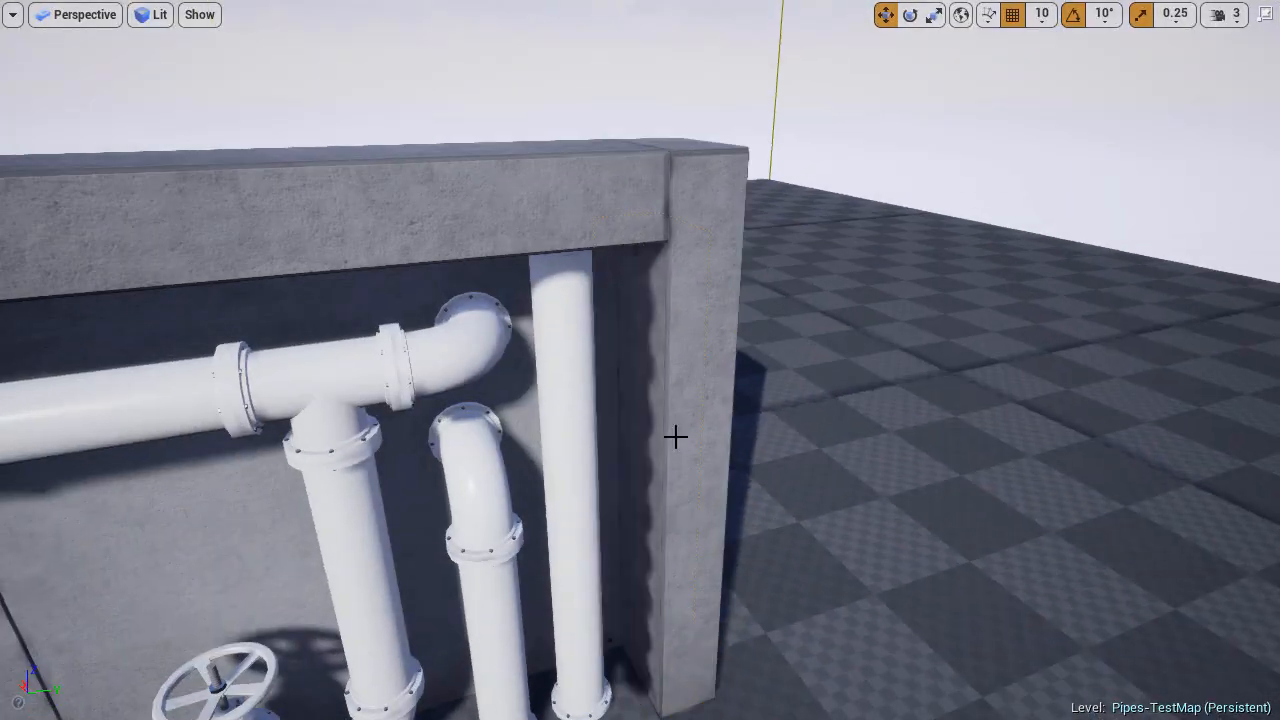
Position the perpendicular wall panel along the Y axis so it forms a corner beside the full-height pipe.
{"action": "scroll", "coordinate": [674, 434], "scroll_direction": "down", "scroll_amount": 10}
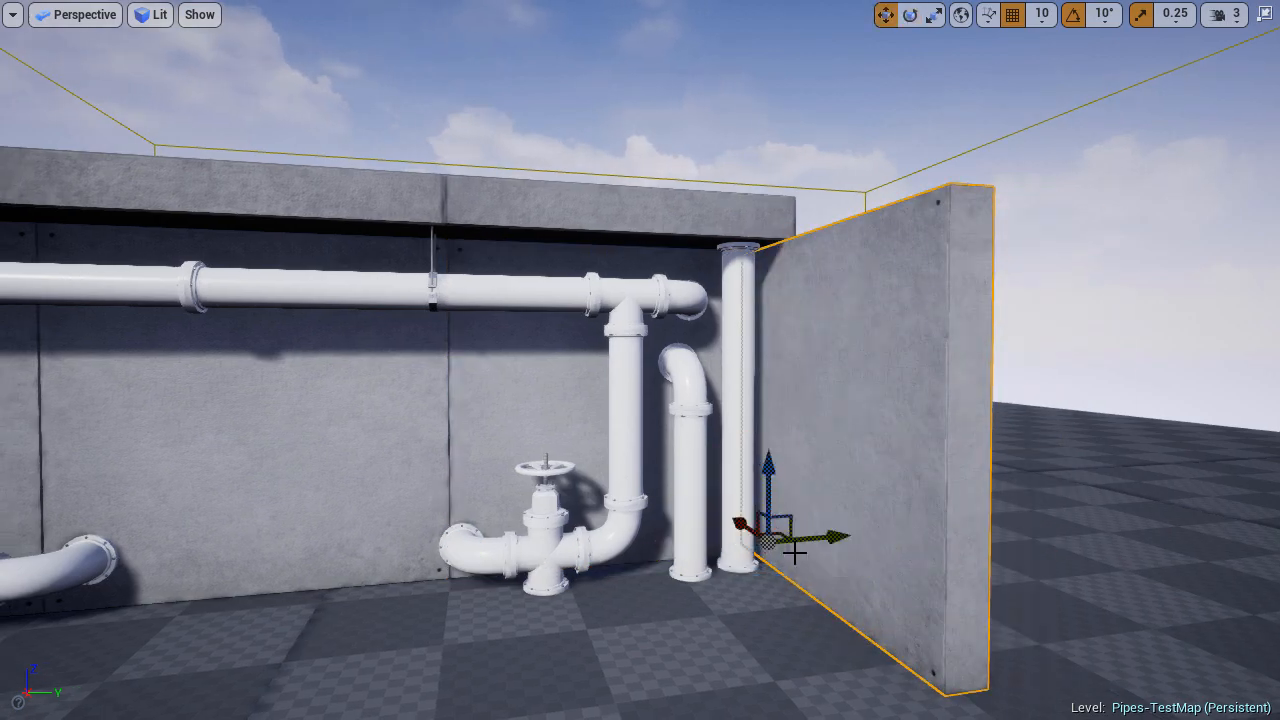
{"action": "scroll", "coordinate": [793, 563], "scroll_direction": "up", "scroll_amount": 4}
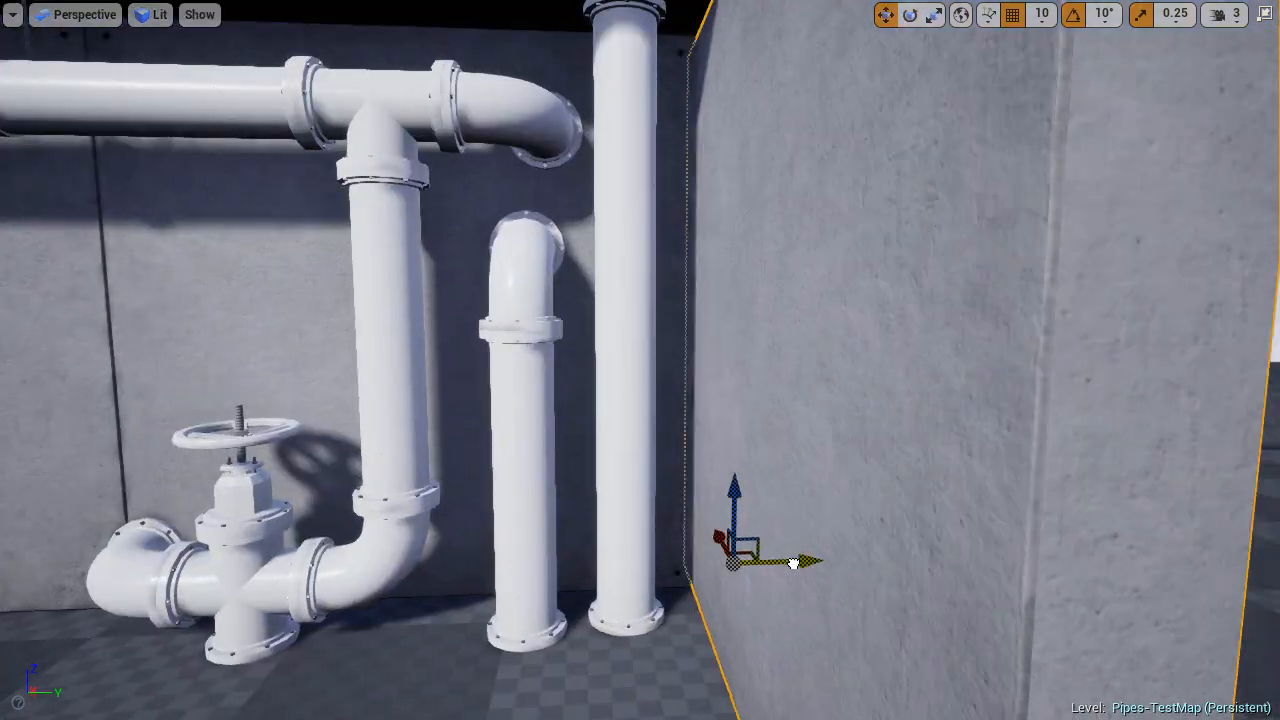
{"action": "right_click_drag", "start_coordinate": [793, 563], "coordinate": [750, 673]}
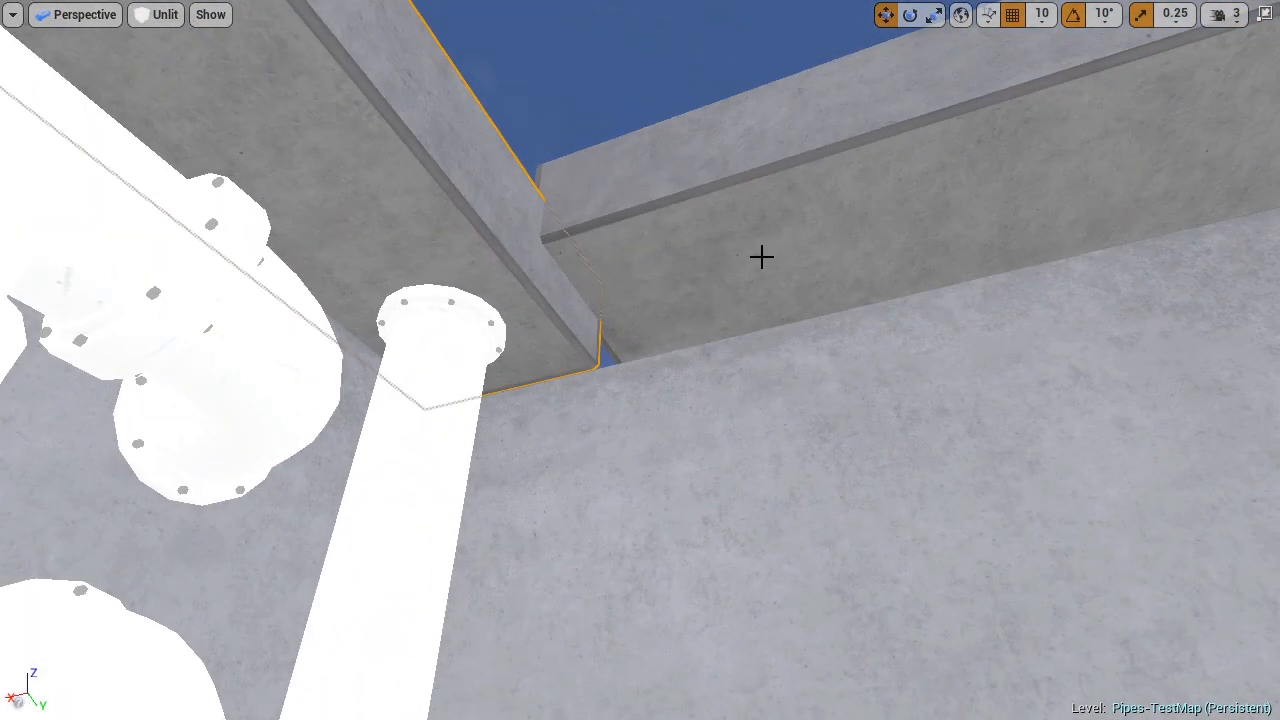
Set the Z scale of the column_300_a5 beam above the side wall to 0.75 and fit the adjoining beam against it.
{"action": "right_click_drag", "start_coordinate": [575, 338], "coordinate": [747, 372]}
{"action": "left_click", "coordinate": [690, 296]}
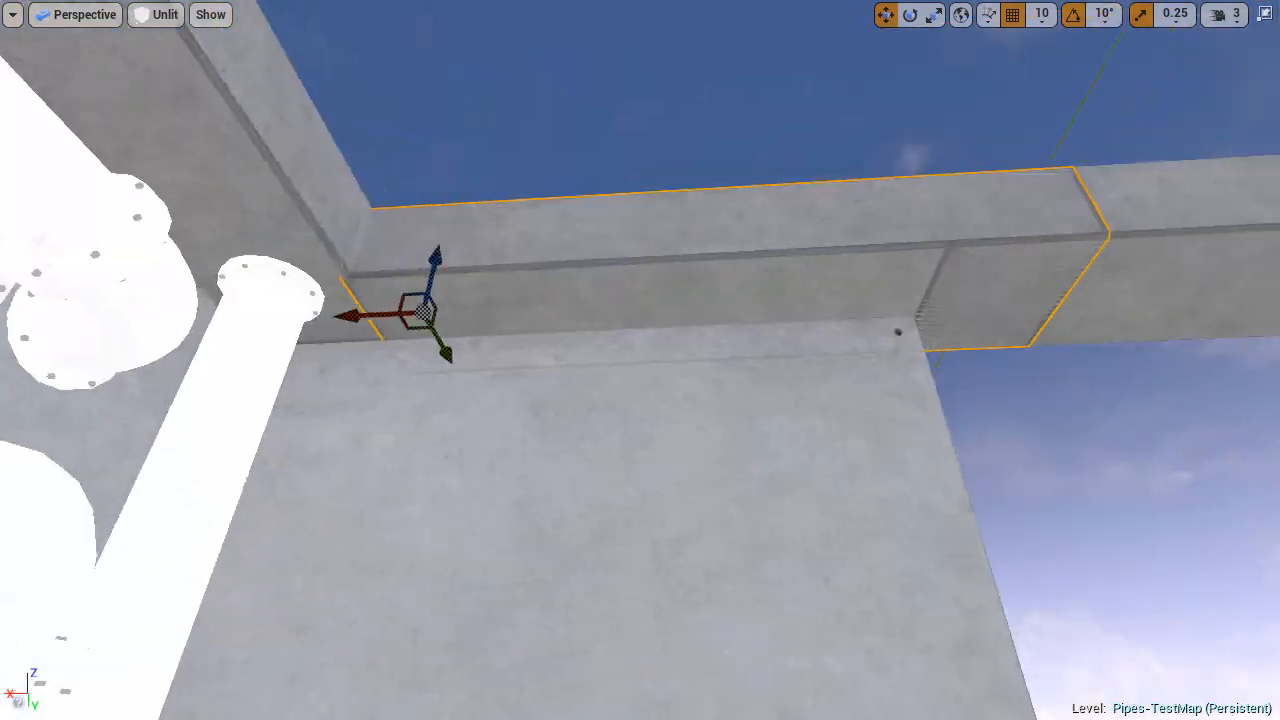
{"action": "right_click_drag", "start_coordinate": [690, 296], "coordinate": [860, 300]}
{"action": "key", "text": "F11"}
{"action": "left_click", "coordinate": [1149, 541]}
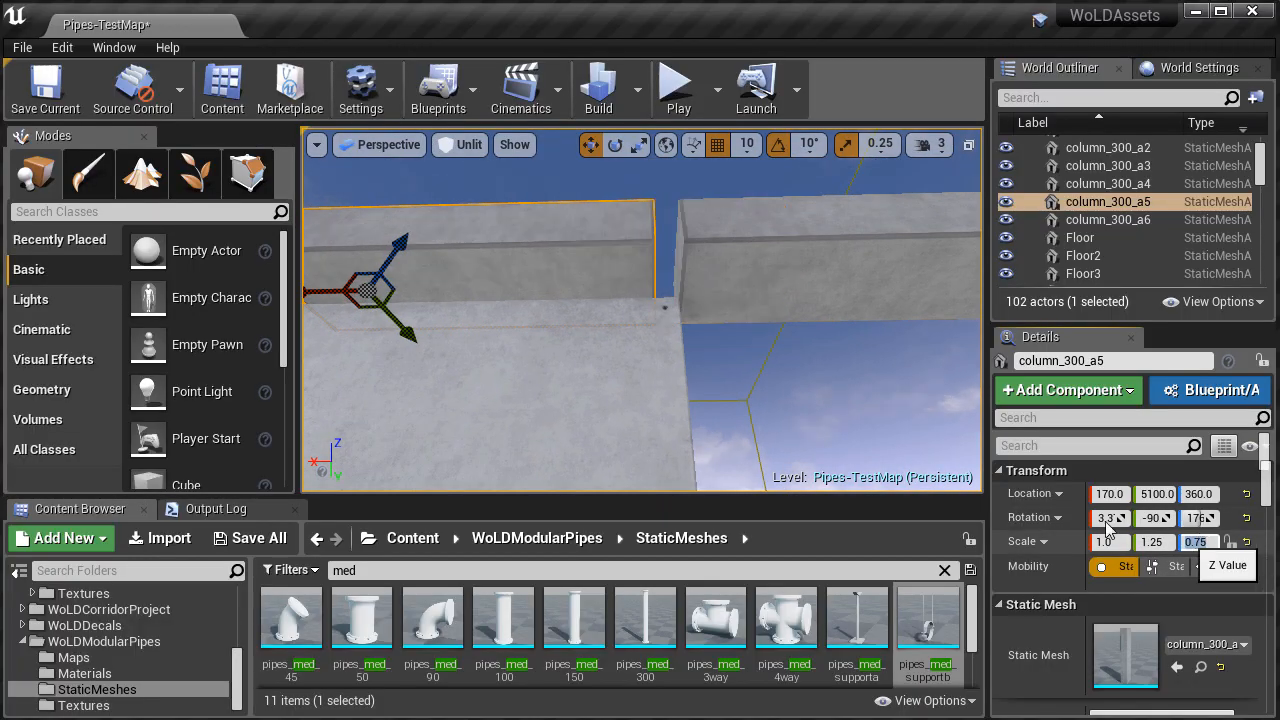
{"action": "right_click_drag", "start_coordinate": [806, 441], "coordinate": [798, 350]}
{"action": "key", "text": "Escape"}
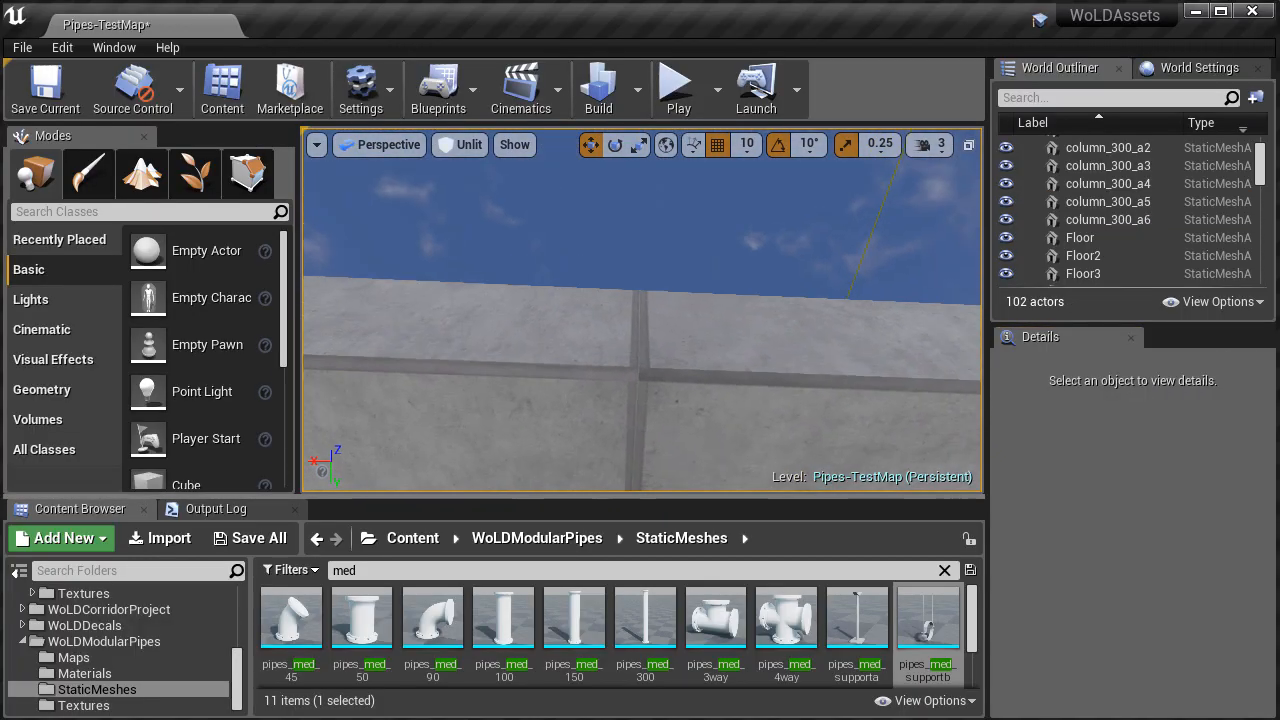
Return the viewport to Lit mode and duplicate the side wall panel to extend the wall under the beams.
{"action": "key", "text": "alt+4"}
{"action": "key", "text": "F11"}
{"action": "right_click_drag", "start_coordinate": [613, 352], "coordinate": [570, 440]}
{"action": "left_click", "coordinate": [620, 360]}
{"action": "left_click_drag", "start_coordinate": [225, 526], "coordinate": [503, 520], "text": "alt"}
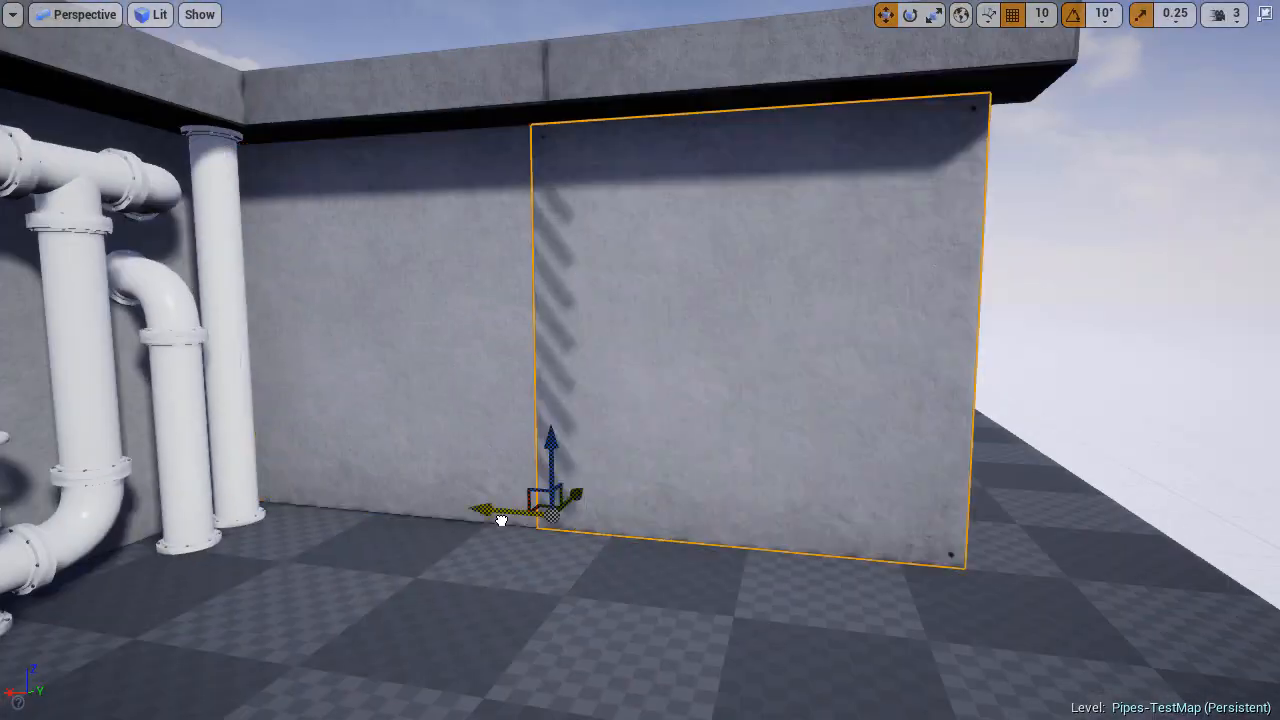
{"action": "key", "text": "Escape"}
Filter the WoLDModularPipes static meshes by "small".
{"action": "right_click_drag", "start_coordinate": [503, 520], "coordinate": [330, 520]}
{"action": "right_click_drag", "start_coordinate": [640, 360], "coordinate": [745, 360]}
{"action": "key", "text": "F11"}
{"action": "left_click", "coordinate": [554, 571]}
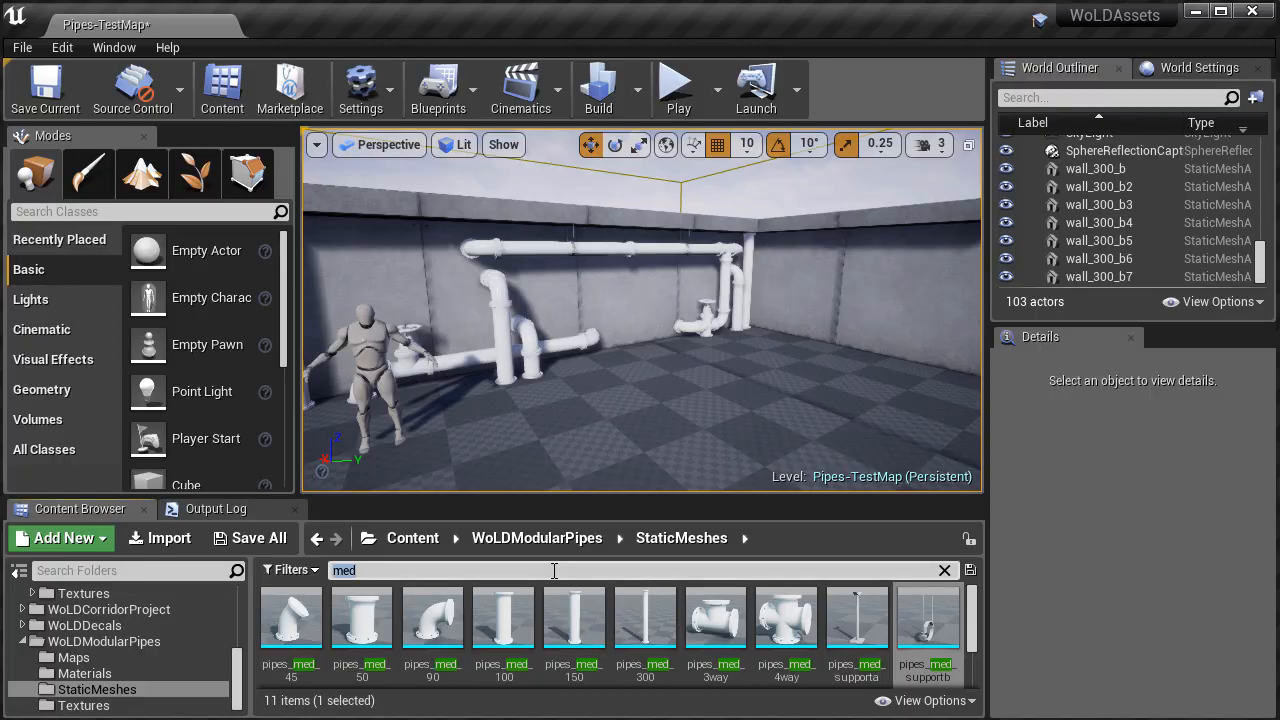
{"action": "type", "text": "small"}
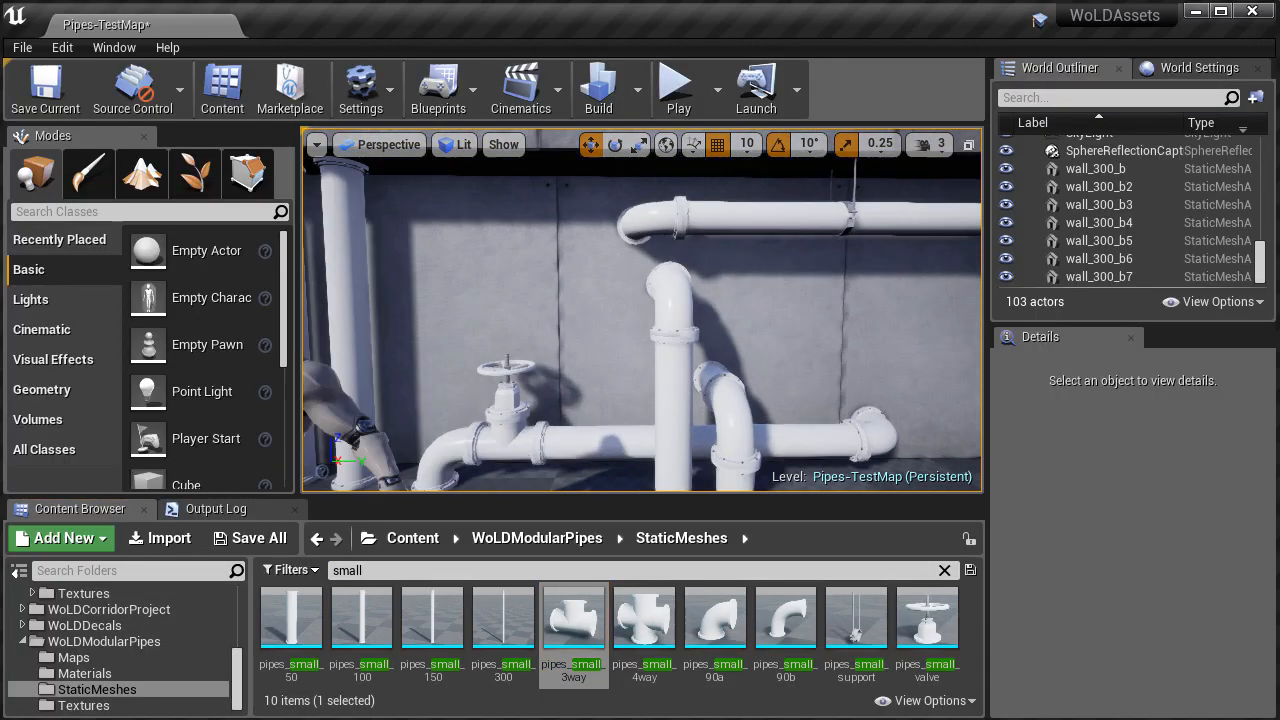
Position the thin full-height pipe in the corner beside the two medium full-height pipes.
{"action": "left_click", "coordinate": [597, 387]}
{"action": "right_click_drag", "start_coordinate": [597, 387], "coordinate": [520, 420]}
{"action": "left_click_drag", "start_coordinate": [800, 393], "coordinate": [648, 393]}
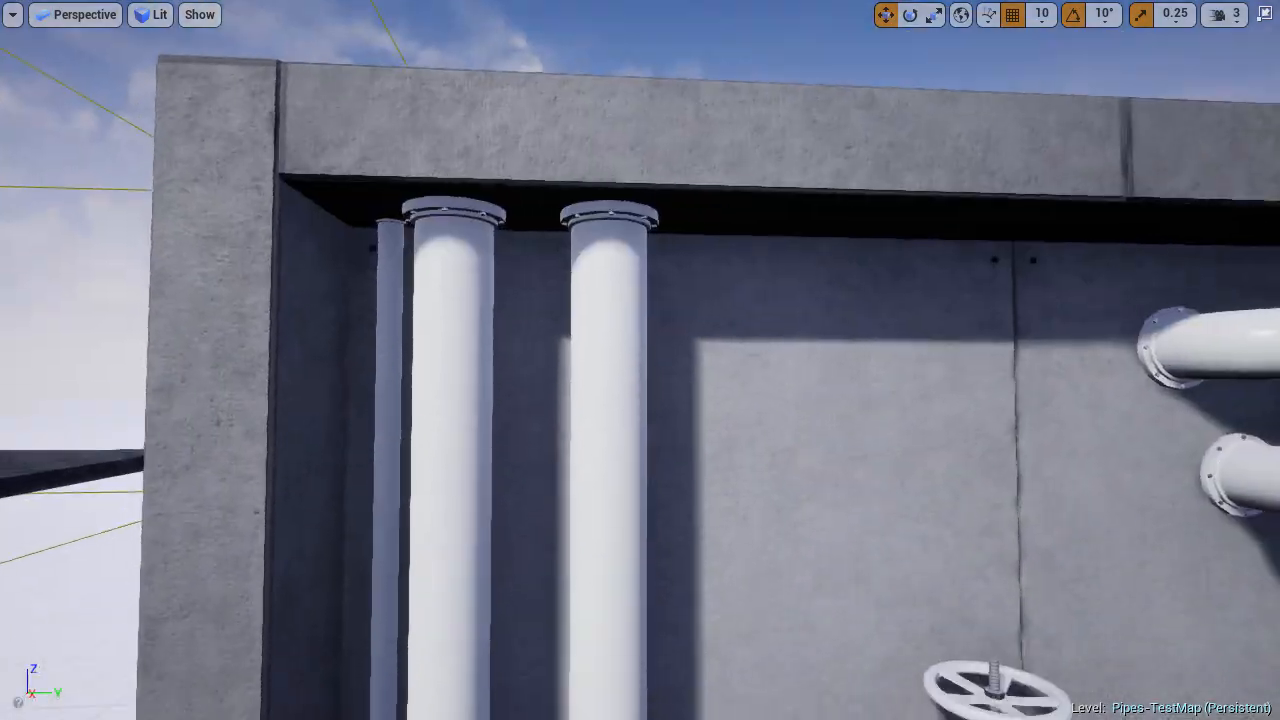
Place a pipes_small_90b elbow beneath the overhead beam and rotate it toward the wall.
{"action": "key", "text": "F11"}
{"action": "left_click", "coordinate": [704, 252]}
{"action": "key", "text": "F11"}
{"action": "key", "text": "e"}
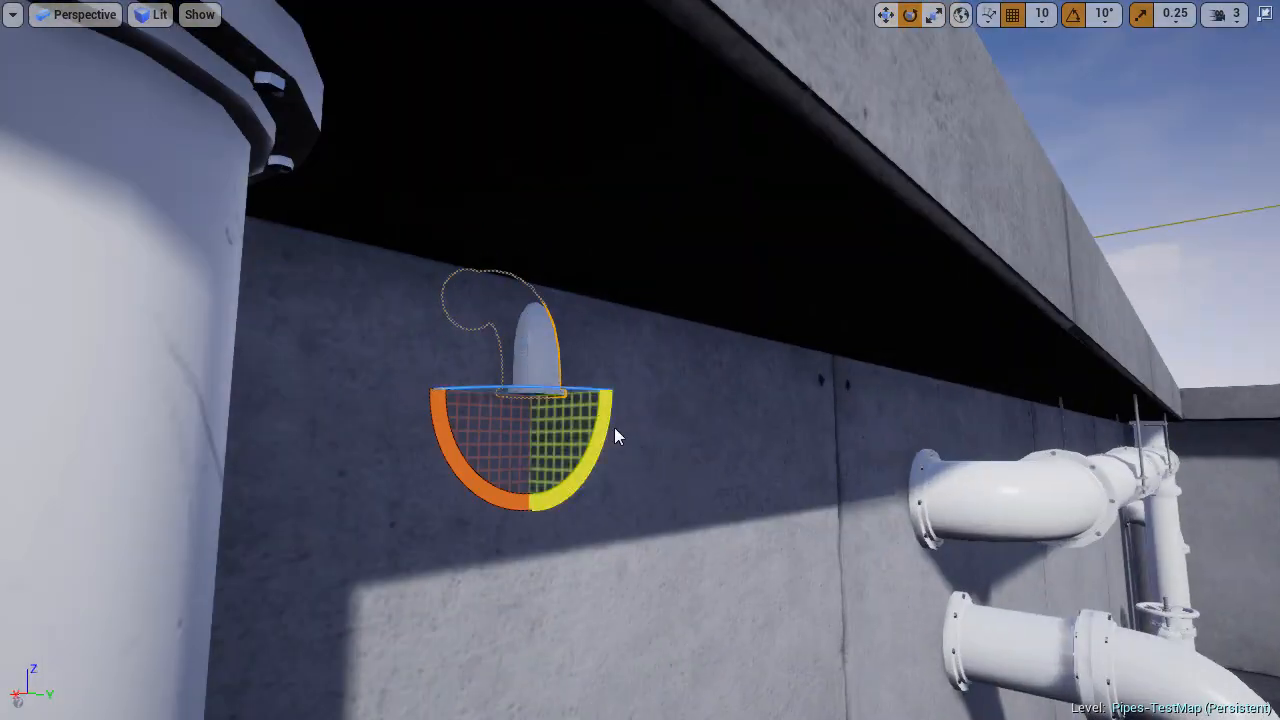
{"action": "key", "text": "w"}
{"action": "right_click_drag", "start_coordinate": [577, 358], "coordinate": [642, 431]}
Duplicate the small elbow along the Y axis so two sit side by side under the beam.
{"action": "left_click", "coordinate": [700, 434]}
{"action": "key", "text": "bracketleft"}
{"action": "left_click_drag", "start_coordinate": [640, 432], "coordinate": [690, 441]}
{"action": "key", "text": "bracketright"}
{"action": "right_click_drag", "start_coordinate": [690, 441], "coordinate": [890, 440]}
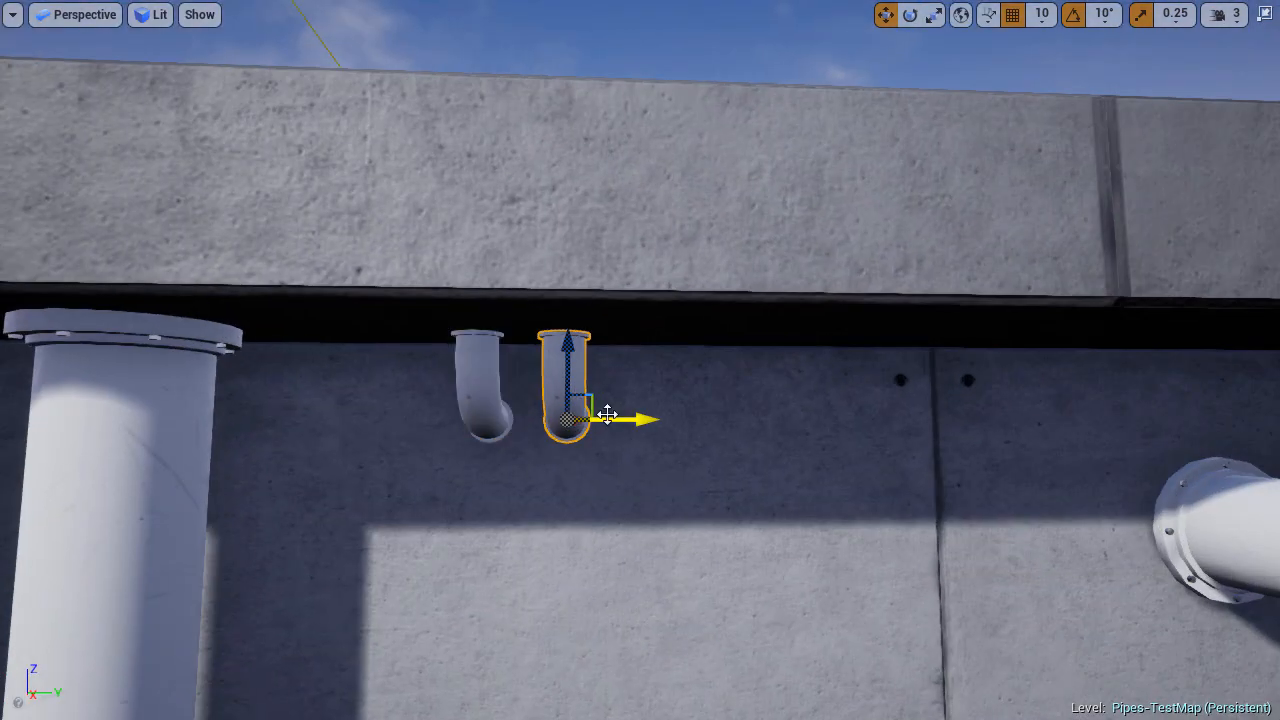
Lower the second small elbow along the Z axis to the lower end of a pipes_small_50 piece hung from the beam.
{"action": "right_click_drag", "start_coordinate": [607, 414], "coordinate": [677, 440]}
{"action": "left_click_drag", "start_coordinate": [677, 430], "coordinate": [677, 508]}
{"action": "right_click_drag", "start_coordinate": [750, 560], "coordinate": [754, 580]}
{"action": "key", "text": "F11"}
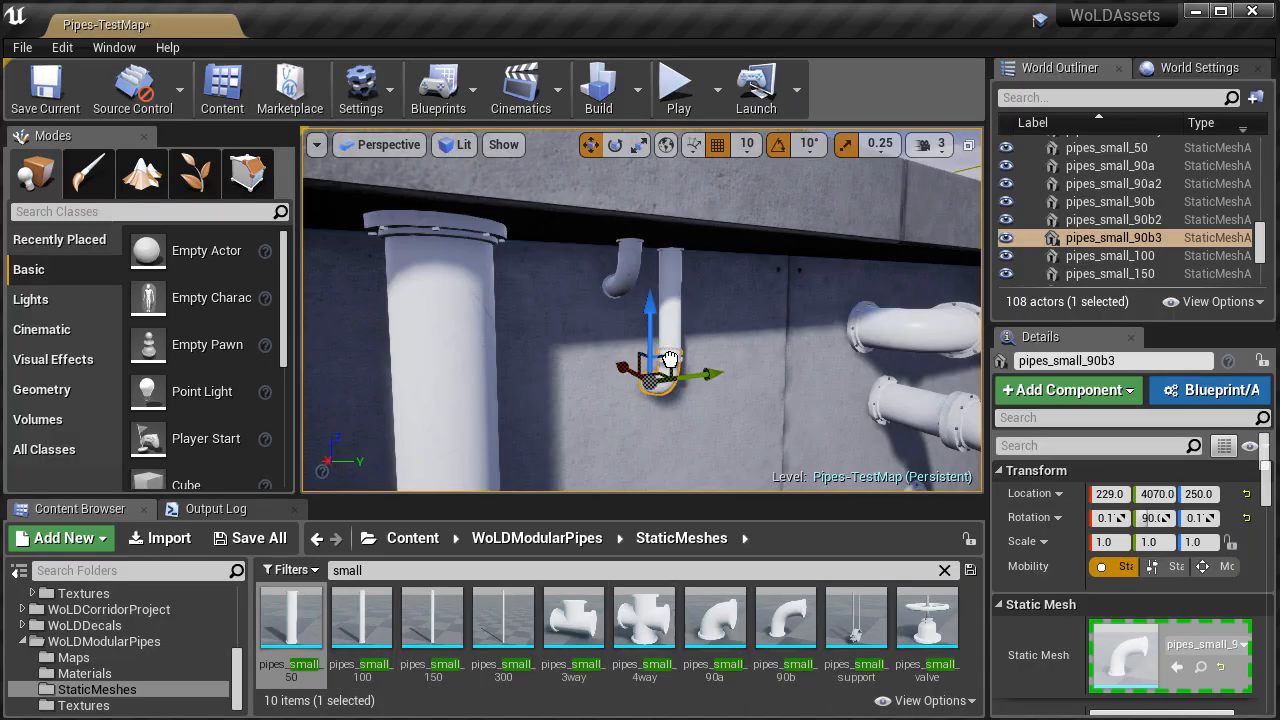
{"action": "left_click_drag", "start_coordinate": [670, 358], "coordinate": [670, 359]}
{"action": "key", "text": "F11"}
{"action": "right_click_drag", "start_coordinate": [670, 359], "coordinate": [560, 400]}
{"action": "key", "text": "Escape"}
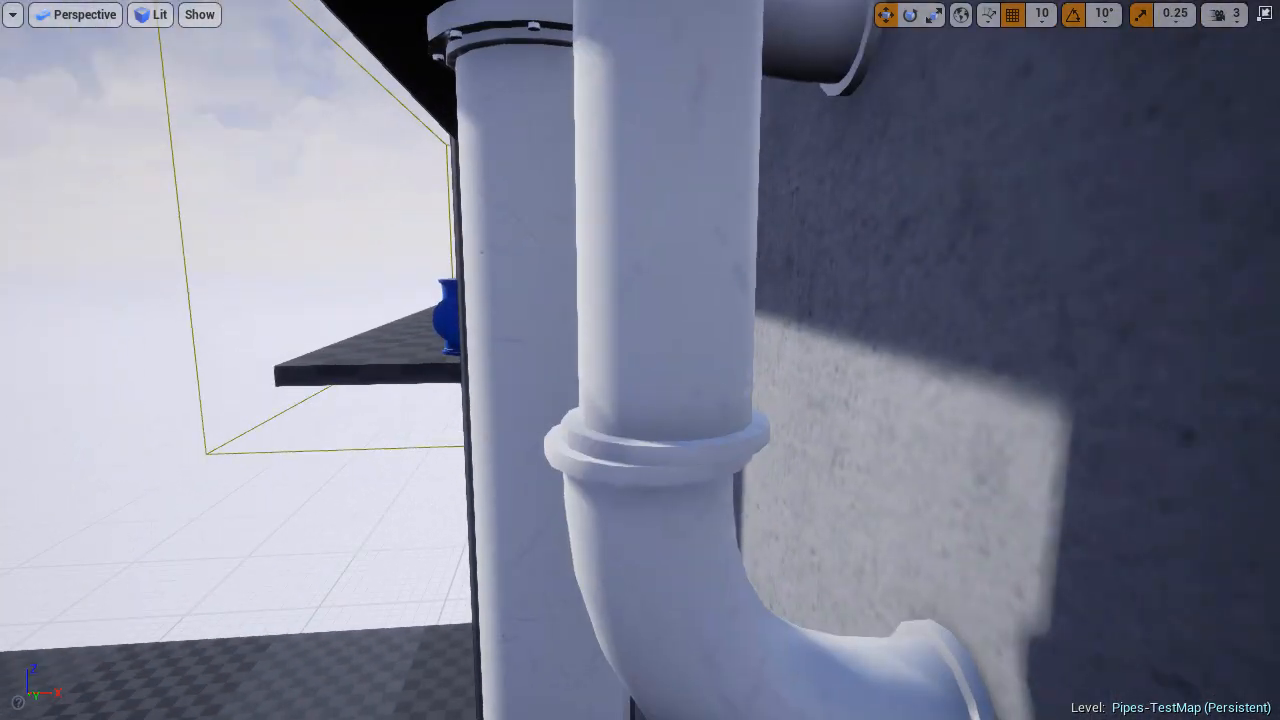
Reduce the position grid snap to 5 and align the lower small elbow with the straight pipe above it.
{"action": "key", "text": "bracketleft"}
{"action": "left_click", "coordinate": [715, 405]}
{"action": "left_click_drag", "start_coordinate": [738, 434], "coordinate": [720, 434]}
{"action": "key", "text": "F11"}
{"action": "key", "text": "Escape"}
{"action": "right_click_drag", "start_coordinate": [720, 400], "coordinate": [850, 400]}
{"action": "key", "text": "F11"}
{"action": "right_click_drag", "start_coordinate": [766, 325], "coordinate": [740, 310]}
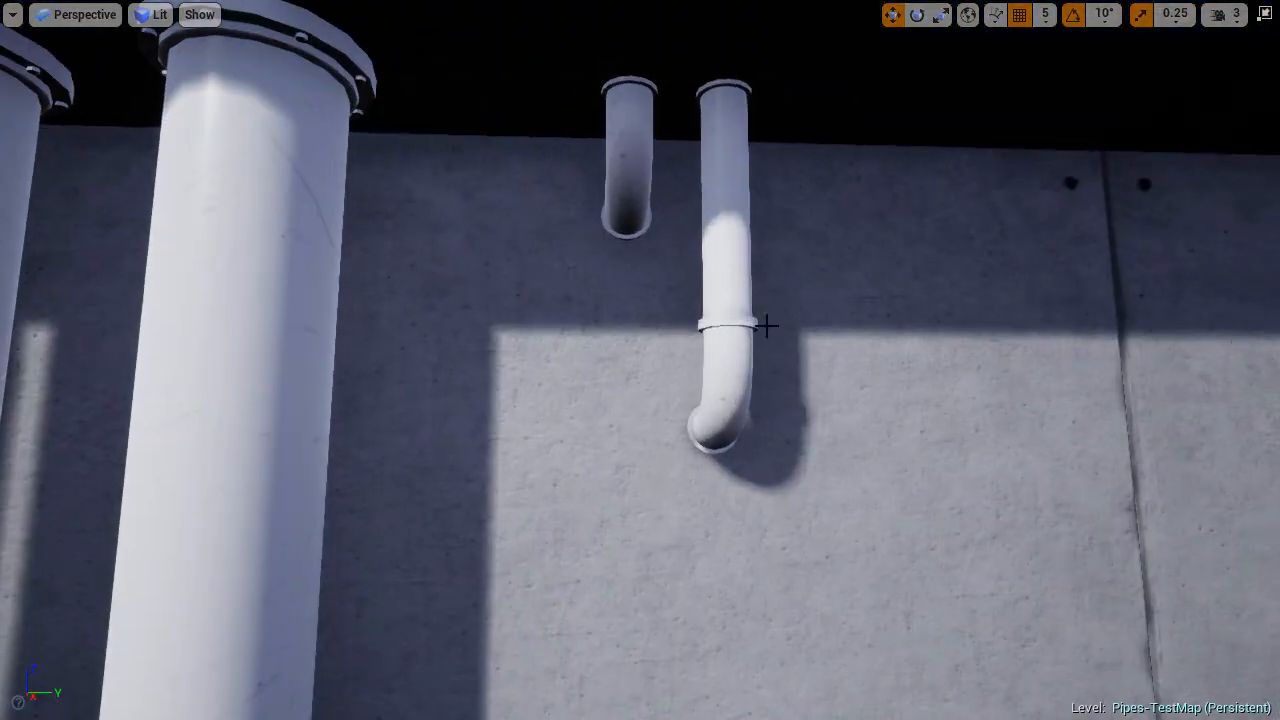
Move the remaining small elbow along the Y axis to the other side of the hanging small pipe.
{"action": "left_click_drag", "start_coordinate": [622, 218], "coordinate": [858, 218]}
{"action": "right_click_drag", "start_coordinate": [858, 218], "coordinate": [860, 270]}
{"action": "key", "text": "Delete"}
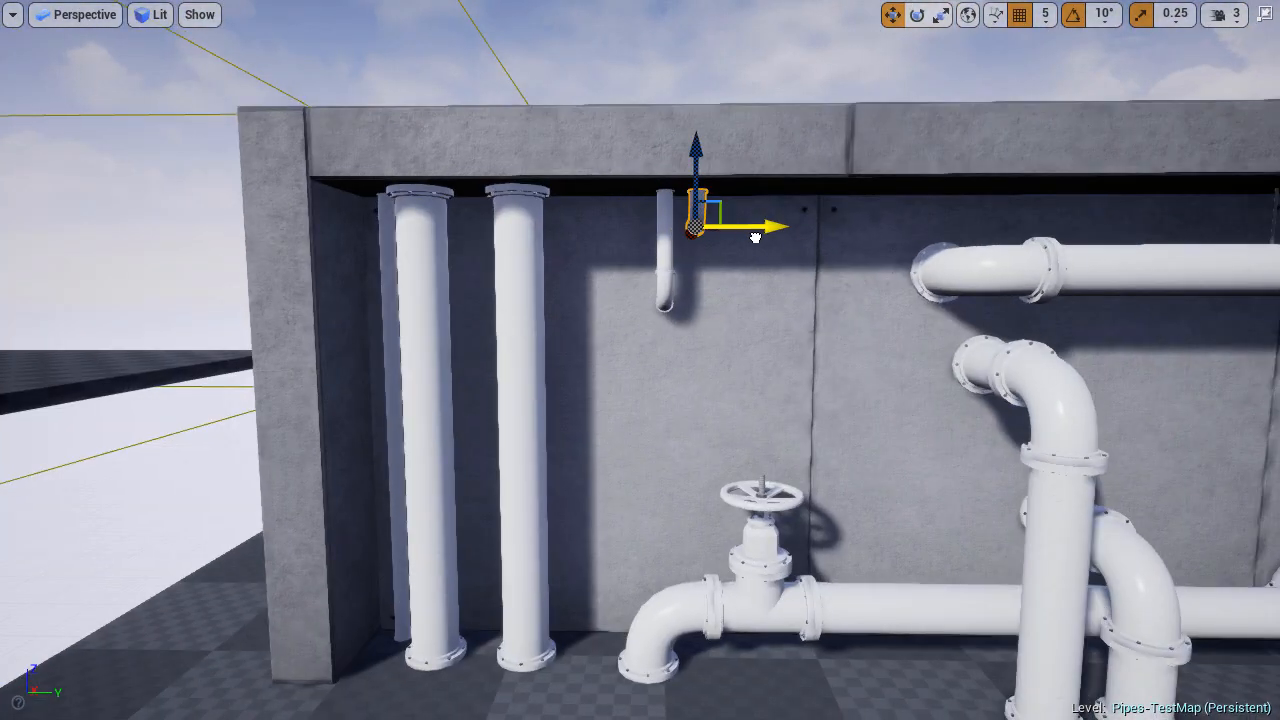
{"action": "left_click_drag", "start_coordinate": [688, 229], "coordinate": [696, 229]}
{"action": "key", "text": "Escape"}
{"action": "right_click_drag", "start_coordinate": [696, 229], "coordinate": [815, 250]}
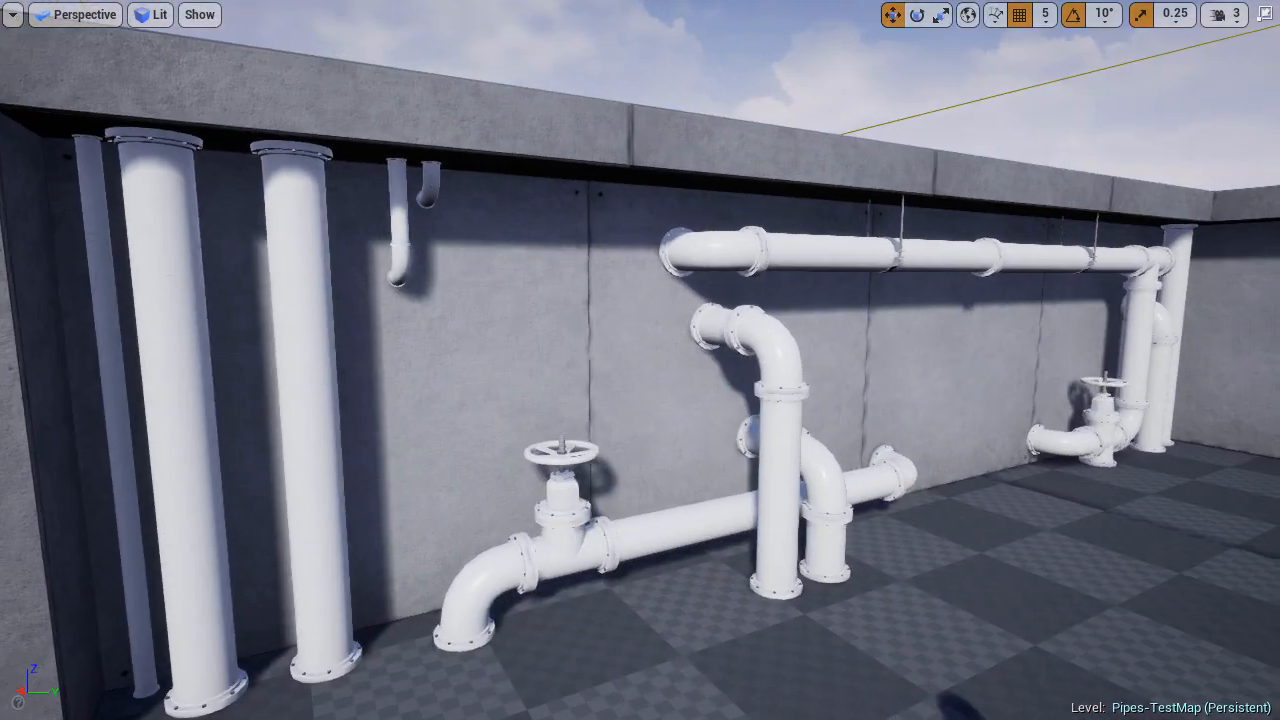
Place a pipes_small_4way fitting and a pipes_small_90a elbow on the floor between the two medium pipe runs.
{"action": "right_click_drag", "start_coordinate": [745, 297], "coordinate": [815, 315]}
{"action": "key", "text": "F11"}
{"action": "right_click_drag", "start_coordinate": [894, 403], "coordinate": [940, 375]}
{"action": "left_click_drag", "start_coordinate": [655, 613], "coordinate": [607, 378]}
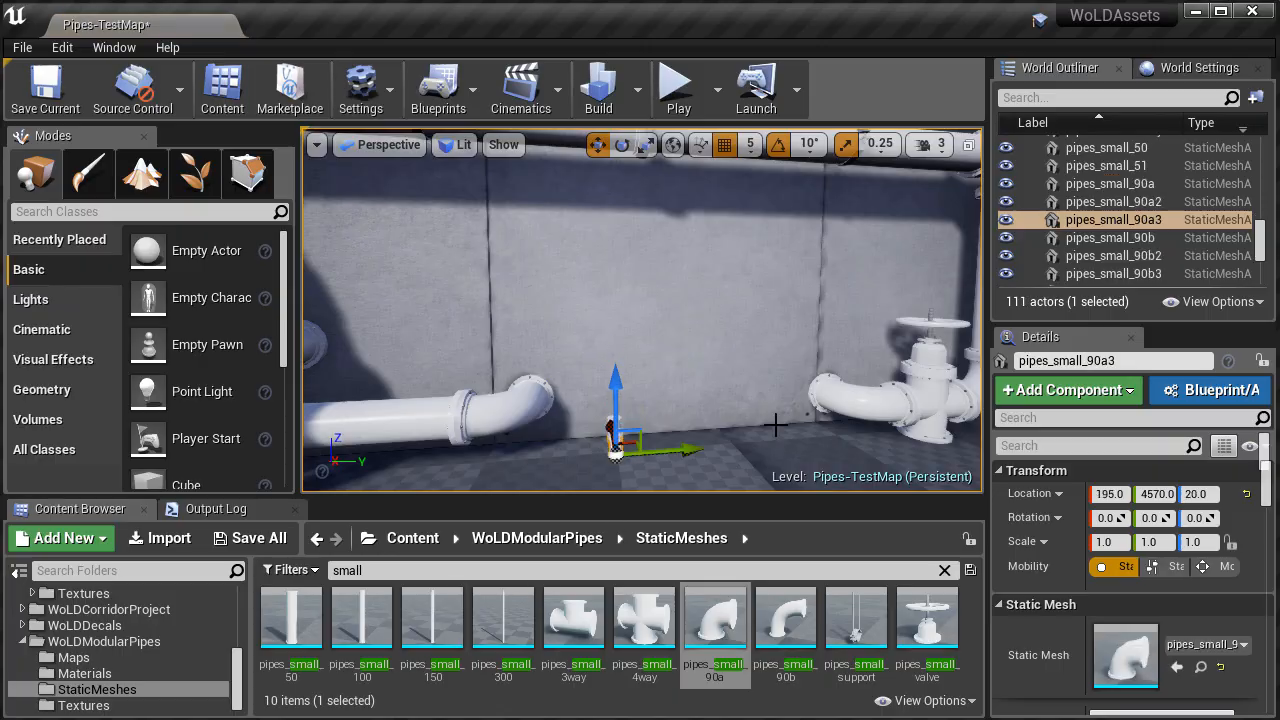
{"action": "key", "text": "F11"}
{"action": "right_click_drag", "start_coordinate": [775, 425], "coordinate": [700, 450]}
Position the small four-way fitting at the elbow's opening and raise it along the Z axis.
{"action": "left_click", "coordinate": [703, 455]}
{"action": "key", "text": "e"}
{"action": "left_click_drag", "start_coordinate": [622, 440], "coordinate": [648, 429]}
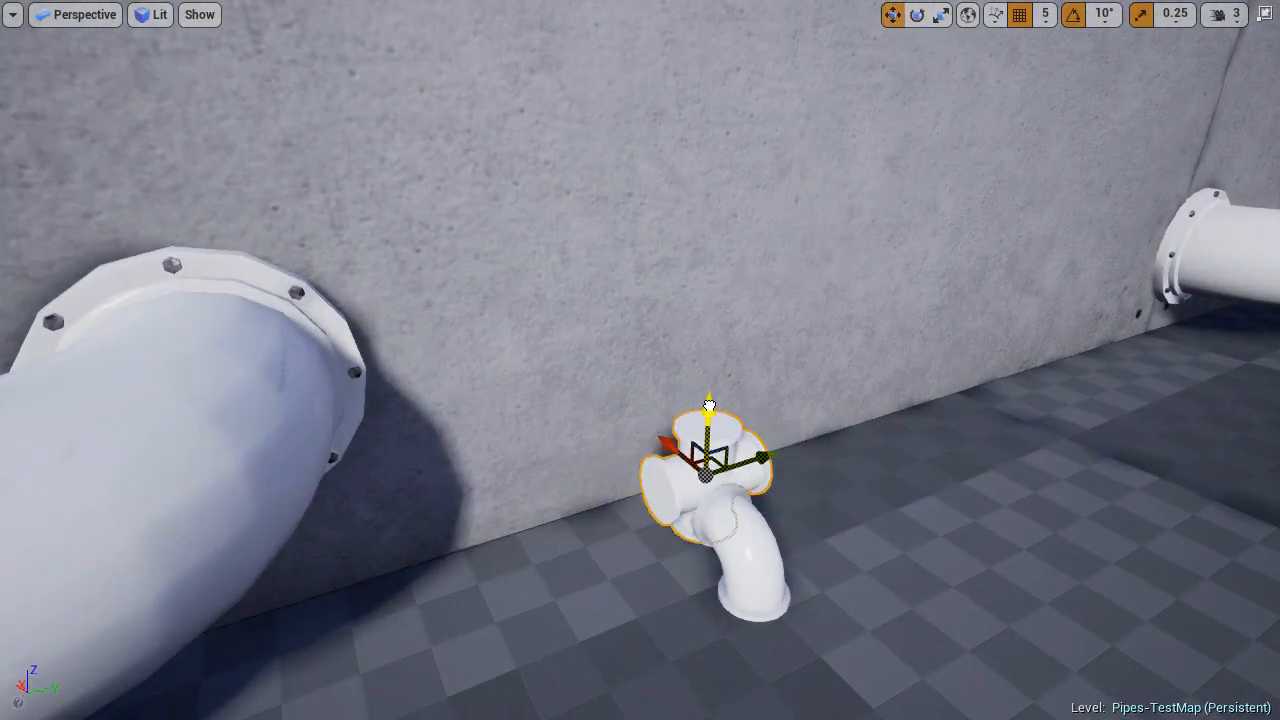
{"action": "mouse_move", "coordinate": [709, 405]}
{"action": "right_mouse_down"}
{"action": "mouse_move", "coordinate": [709, 490]}
{"action": "mouse_move", "coordinate": [705, 410]}
{"action": "right_mouse_up"}
Place a pipes_small_3way fitting on the floor beside the small four-way fitting.
{"action": "key", "text": "F11"}
{"action": "left_click_drag", "start_coordinate": [574, 617], "coordinate": [783, 390]}
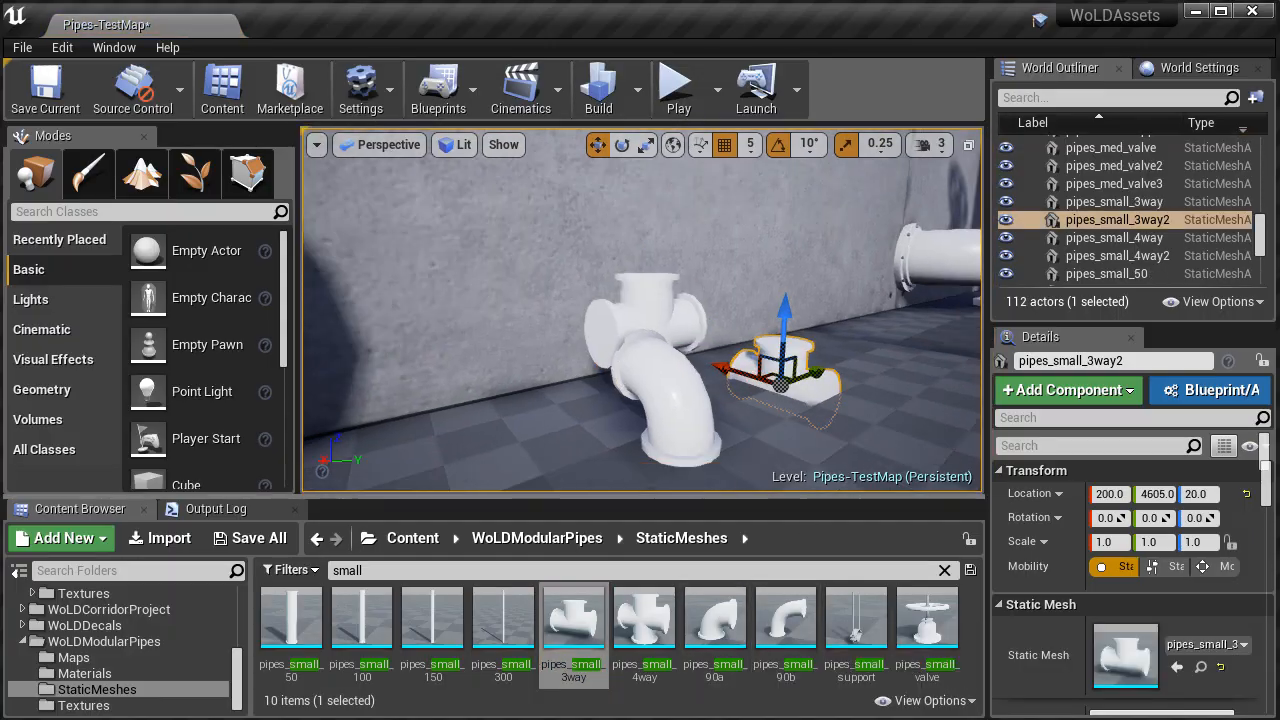
{"action": "key", "text": "F11"}
Set the rotation snap to 45° and turn the small floor elbow to face the four-way fitting.
{"action": "left_click", "coordinate": [700, 470]}
{"action": "key", "text": "e"}
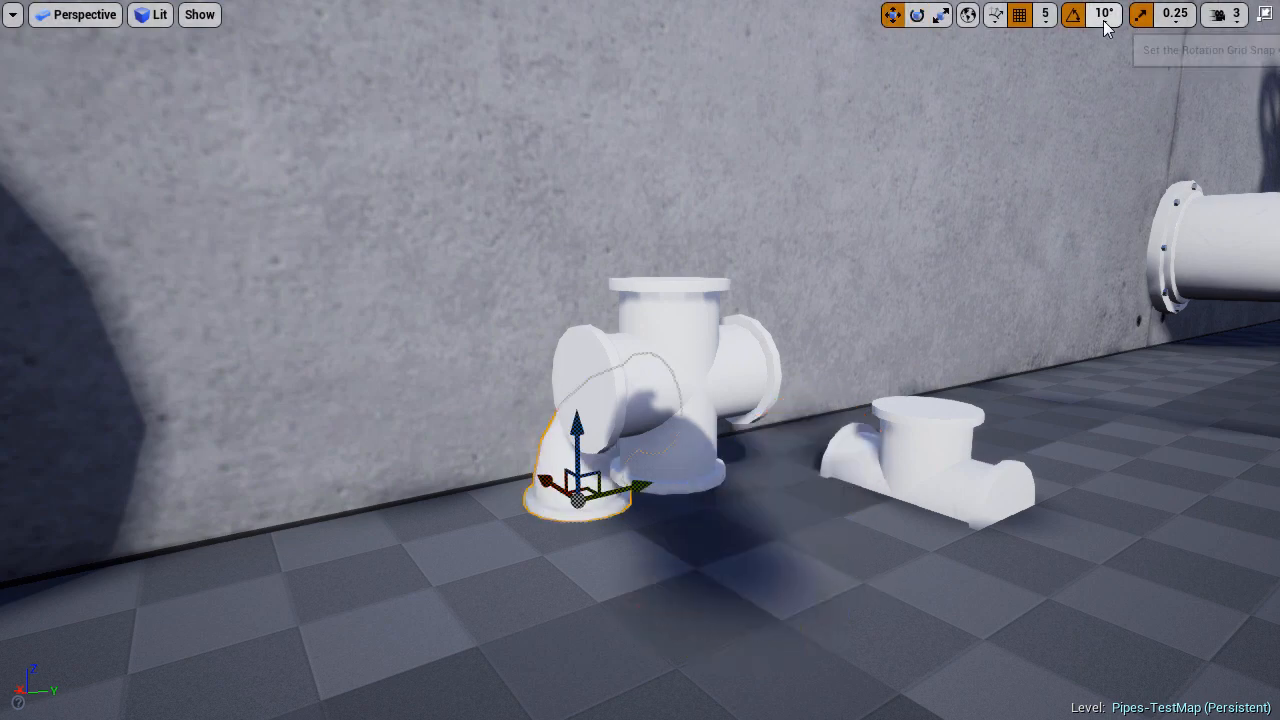
{"action": "left_click", "coordinate": [1105, 20]}
{"action": "left_click", "coordinate": [1112, 119]}
{"action": "left_click_drag", "start_coordinate": [654, 418], "coordinate": [640, 418]}
{"action": "right_click_drag", "start_coordinate": [640, 418], "coordinate": [580, 383]}
Set the camera speed to 2 and lower the small four-way fitting to line up with the floor elbow's opening.
{"action": "left_click", "coordinate": [728, 300]}
{"action": "left_click", "coordinate": [1236, 15]}
{"action": "left_click", "coordinate": [1226, 63]}
{"action": "right_click_drag", "start_coordinate": [940, 220], "coordinate": [952, 207]}
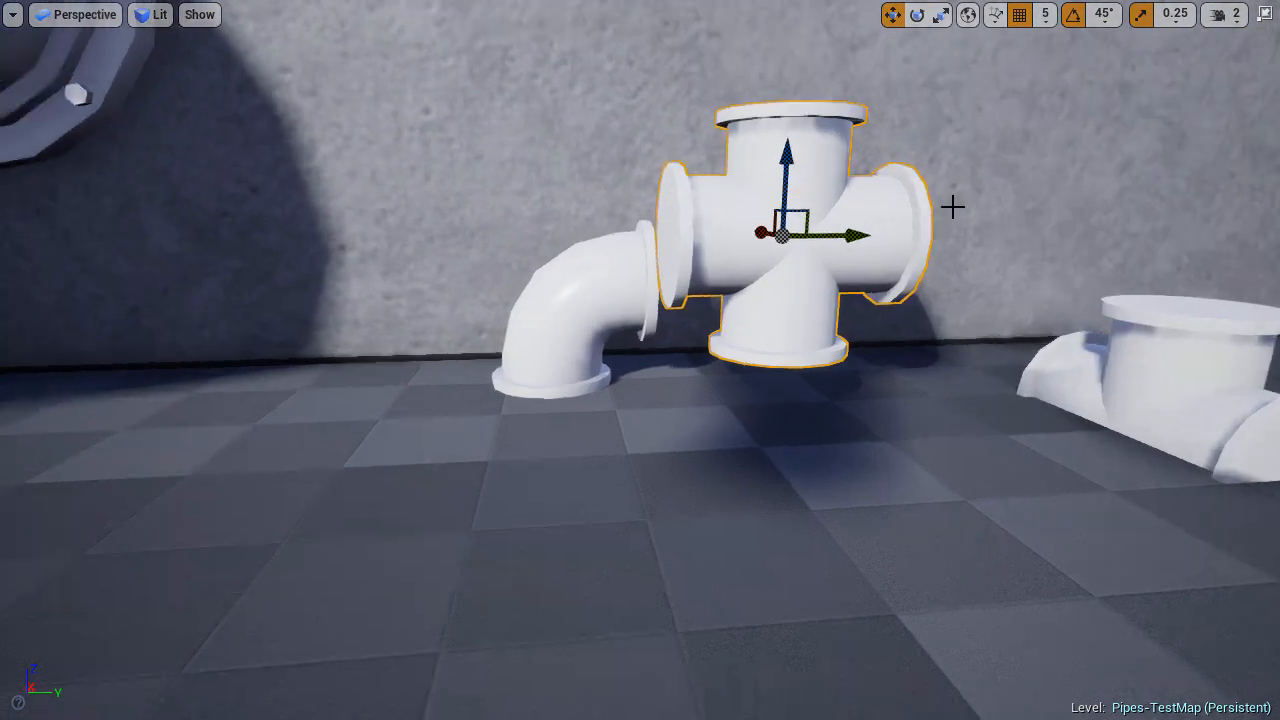
{"action": "left_click_drag", "start_coordinate": [787, 186], "coordinate": [785, 241]}
{"action": "key", "text": "g"}
{"action": "right_click_drag", "start_coordinate": [771, 323], "coordinate": [820, 330]}
Raise the small three-way fitting well above the floor along the Z axis.
{"action": "left_click", "coordinate": [943, 466]}
{"action": "left_click_drag", "start_coordinate": [913, 462], "coordinate": [913, 230]}
{"action": "right_click_drag", "start_coordinate": [913, 230], "coordinate": [890, 200]}
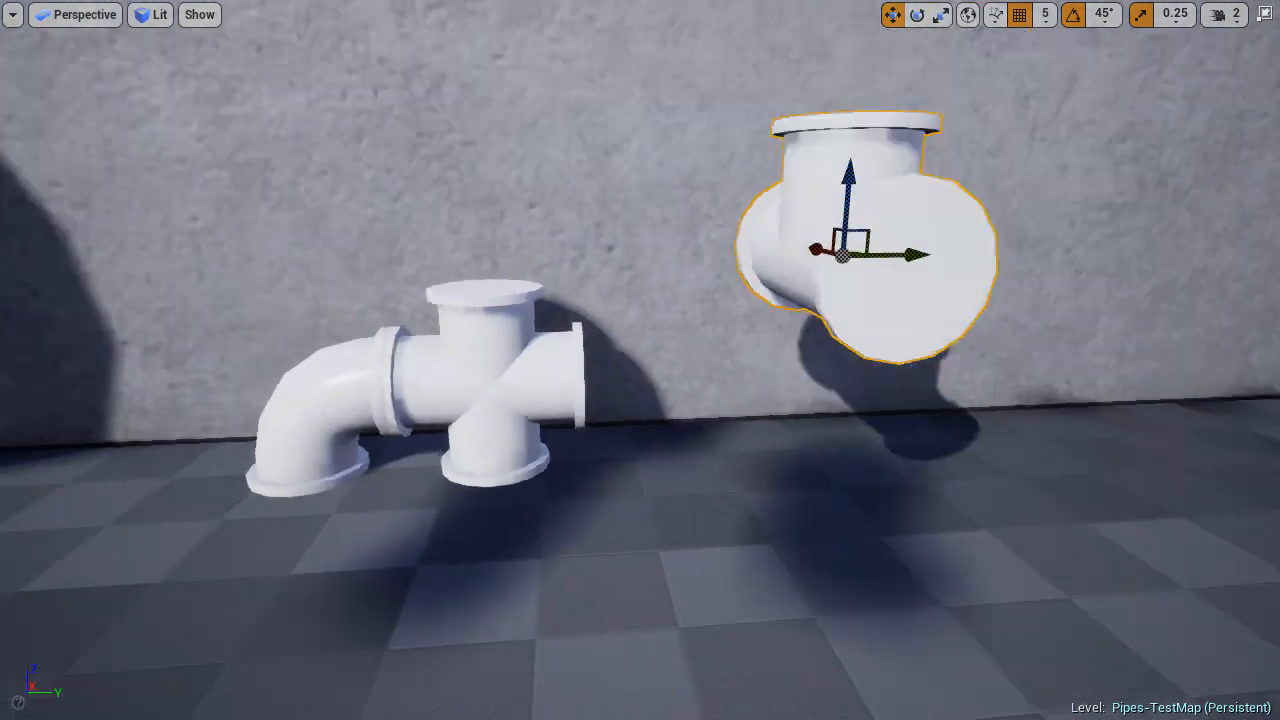
{"action": "left_click_drag", "start_coordinate": [849, 172], "coordinate": [846, 60]}
{"action": "right_click_drag", "start_coordinate": [740, 240], "coordinate": [685, 400]}
Swap a duplicated four-way's mesh for pipes_small_50 and join it horizontally to the original four-way's side opening.
{"action": "left_click", "coordinate": [685, 453]}
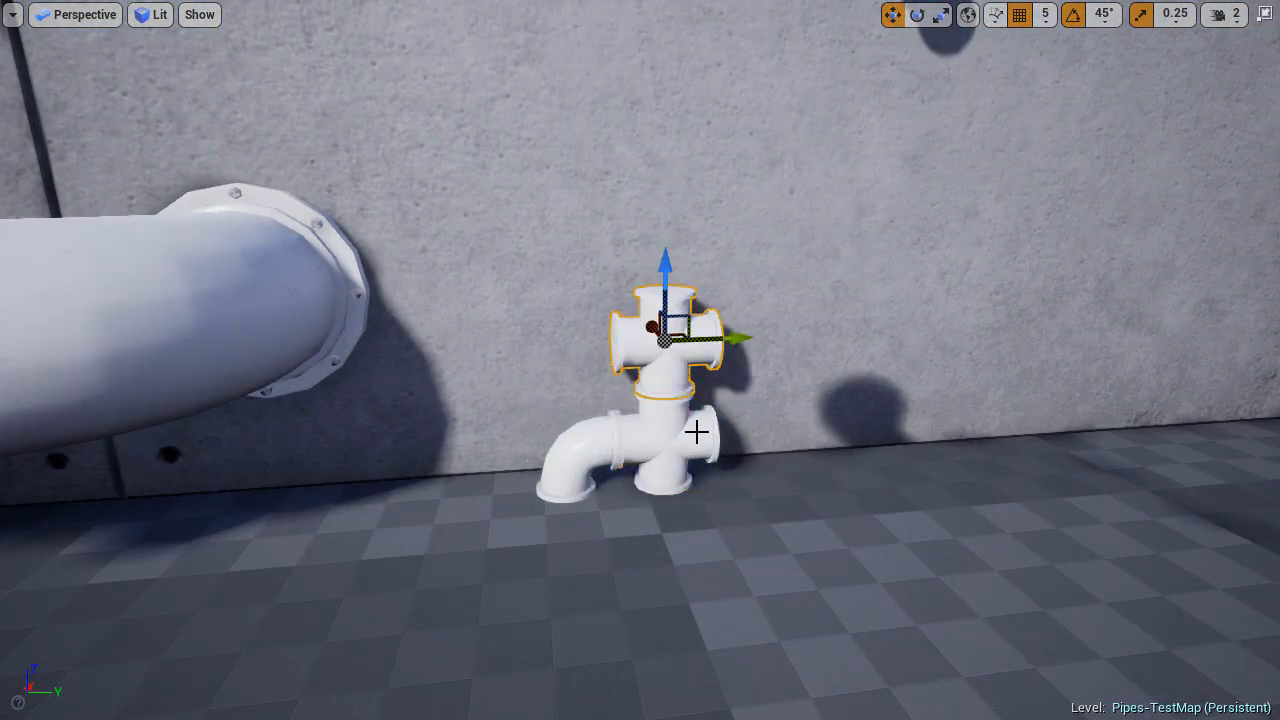
{"action": "key", "text": "F11"}
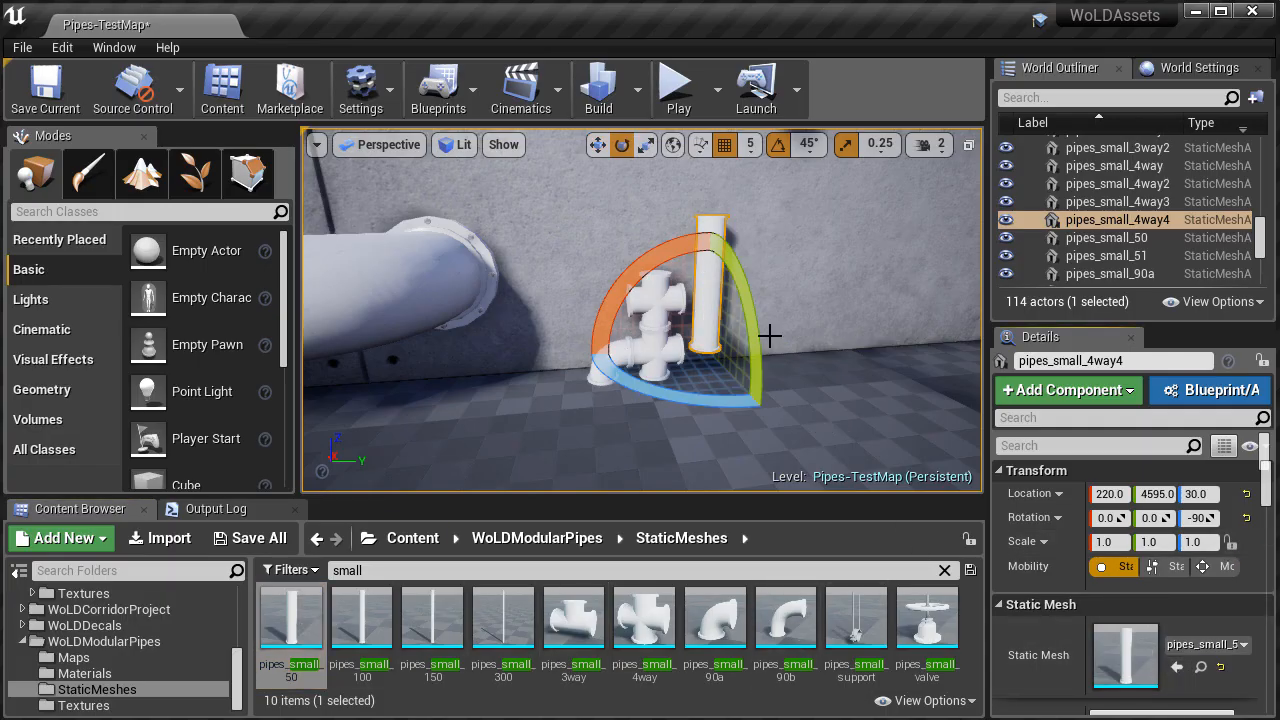
{"action": "key", "text": "w"}
{"action": "left_click_drag", "start_coordinate": [790, 347], "coordinate": [766, 348]}
{"action": "right_click_drag", "start_coordinate": [766, 348], "coordinate": [780, 340]}
Select the elbow, four-way and horizontal pipe together and adjust the height of the joined pieces.
{"action": "left_click", "coordinate": [455, 388]}
{"action": "left_click", "coordinate": [517, 377], "text": "ctrl"}
{"action": "left_click", "coordinate": [585, 366], "text": "ctrl"}
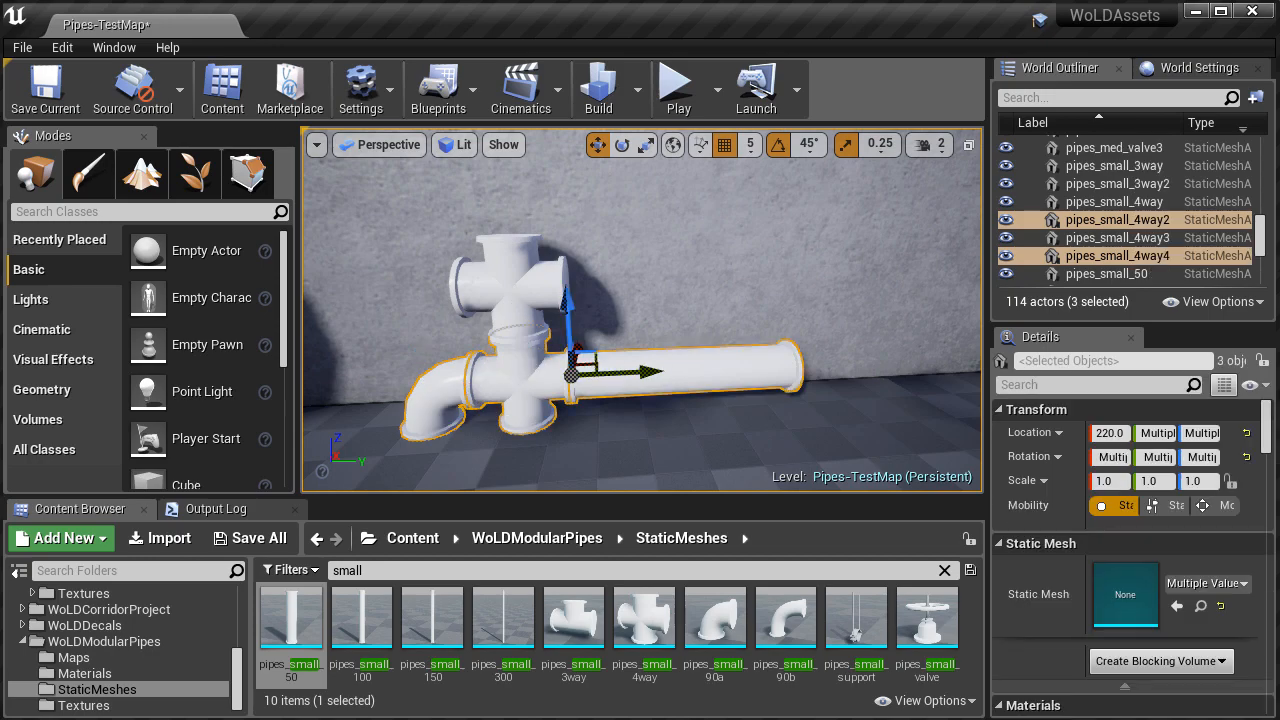
{"action": "right_click_drag", "start_coordinate": [583, 363], "coordinate": [575, 340]}
{"action": "left_click", "coordinate": [532, 368]}
{"action": "left_click_drag", "start_coordinate": [529, 255], "coordinate": [529, 301]}
Replace the stacked four-way copies with straight small pipes and fit them vertically above and below the main four-way.
{"action": "key", "text": "F11"}
{"action": "right_click_drag", "start_coordinate": [674, 283], "coordinate": [720, 320]}
{"action": "left_click", "coordinate": [656, 466], "text": "ctrl"}
{"action": "left_click", "coordinate": [730, 464], "text": "ctrl"}
{"action": "key", "text": "F11"}
{"action": "left_click", "coordinate": [1179, 669]}
{"action": "key", "text": "F11"}
{"action": "left_click", "coordinate": [570, 159]}
{"action": "left_click_drag", "start_coordinate": [423, 193], "coordinate": [424, 224]}
{"action": "right_click_drag", "start_coordinate": [528, 114], "coordinate": [646, 289]}
Duplicate the lower vertical pipe along the Y axis so the copy stands beneath the elbow.
{"action": "left_click", "coordinate": [563, 414]}
{"action": "right_click_drag", "start_coordinate": [563, 414], "coordinate": [600, 400]}
{"action": "left_click_drag", "start_coordinate": [694, 475], "coordinate": [603, 475], "text": "alt"}
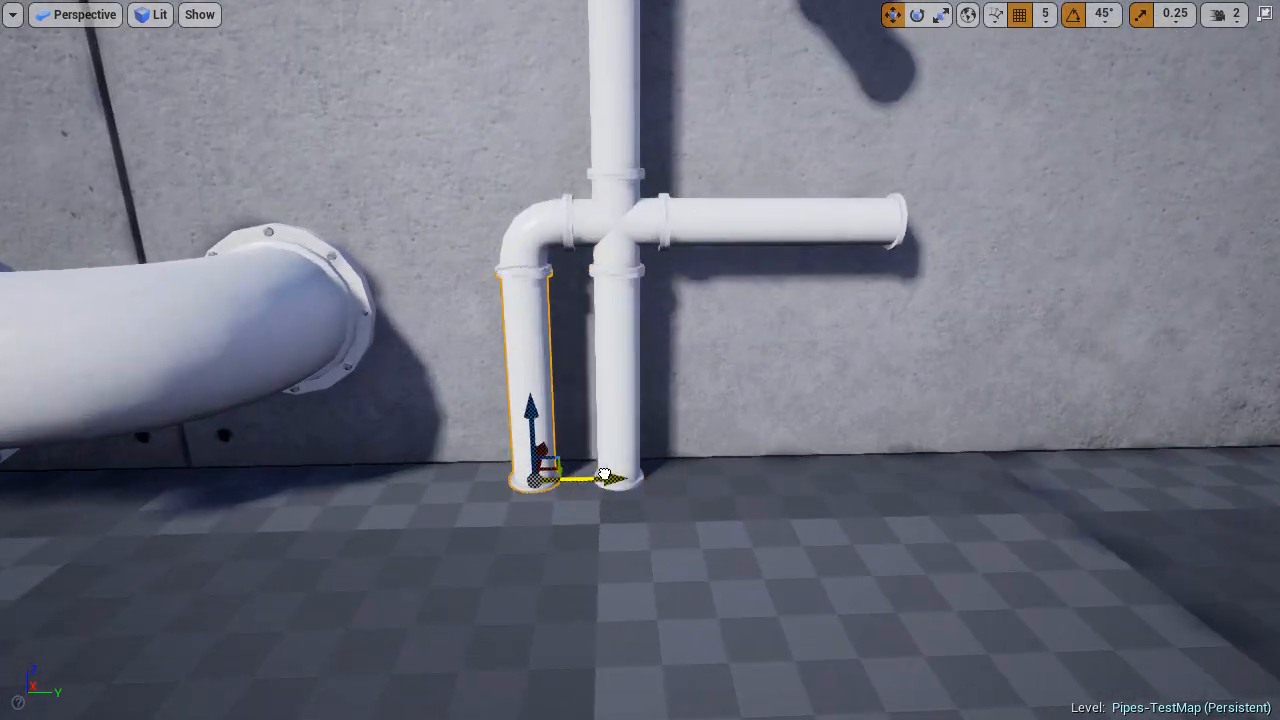
Rotate the floating three-way fitting and move it onto the open end of the horizontal pipe, side outlet facing up.
{"action": "right_click_drag", "start_coordinate": [603, 475], "coordinate": [649, 409]}
{"action": "left_click", "coordinate": [510, 214]}
{"action": "key", "text": "e"}
{"action": "key", "text": "space"}
{"action": "left_click_drag", "start_coordinate": [508, 150], "coordinate": [508, 354]}
{"action": "right_click_drag", "start_coordinate": [508, 354], "coordinate": [440, 350]}
{"action": "left_click_drag", "start_coordinate": [560, 302], "coordinate": [850, 350]}
{"action": "right_click_drag", "start_coordinate": [850, 350], "coordinate": [950, 340]}
Duplicate the tall vertical pipe onto the three-way's upper outlet and swap the copy for a longer straight pipe.
{"action": "right_click_drag", "start_coordinate": [285, 268], "coordinate": [300, 230]}
{"action": "left_click", "coordinate": [285, 268]}
{"action": "left_click_drag", "start_coordinate": [445, 425], "coordinate": [637, 423], "text": "alt"}
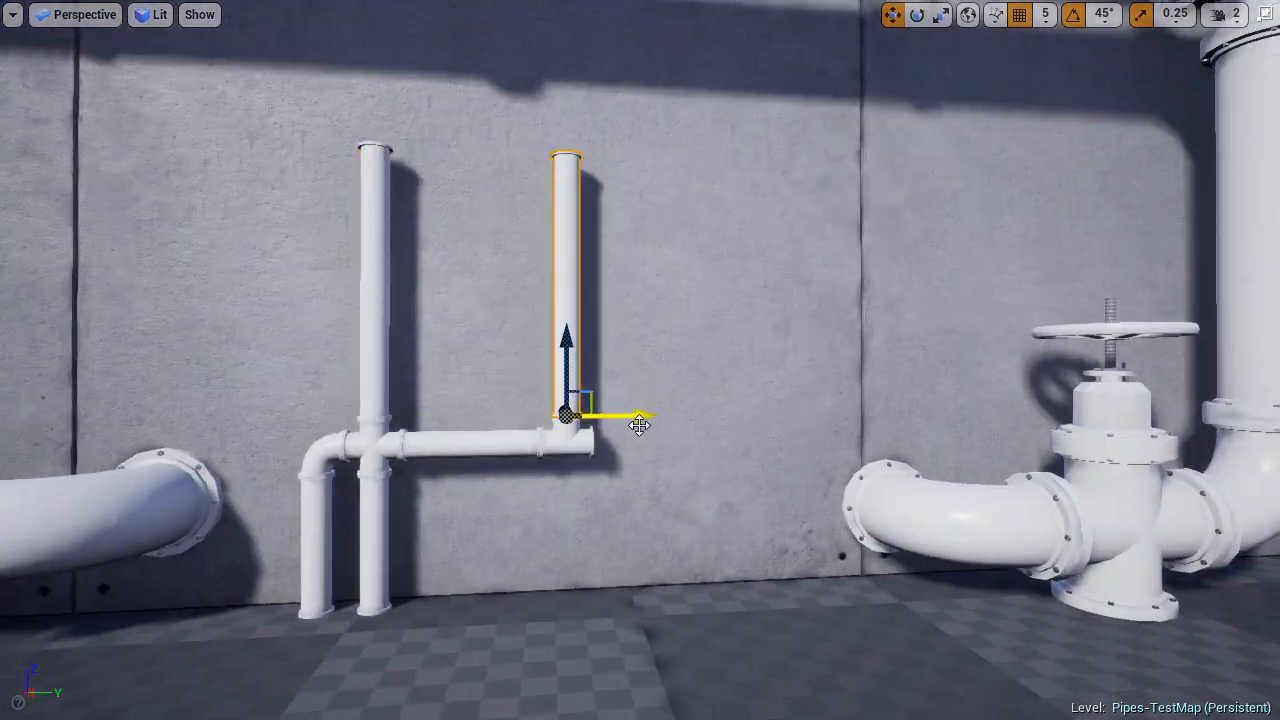
{"action": "key", "text": "F11"}
{"action": "right_click_drag", "start_coordinate": [637, 423], "coordinate": [665, 310]}
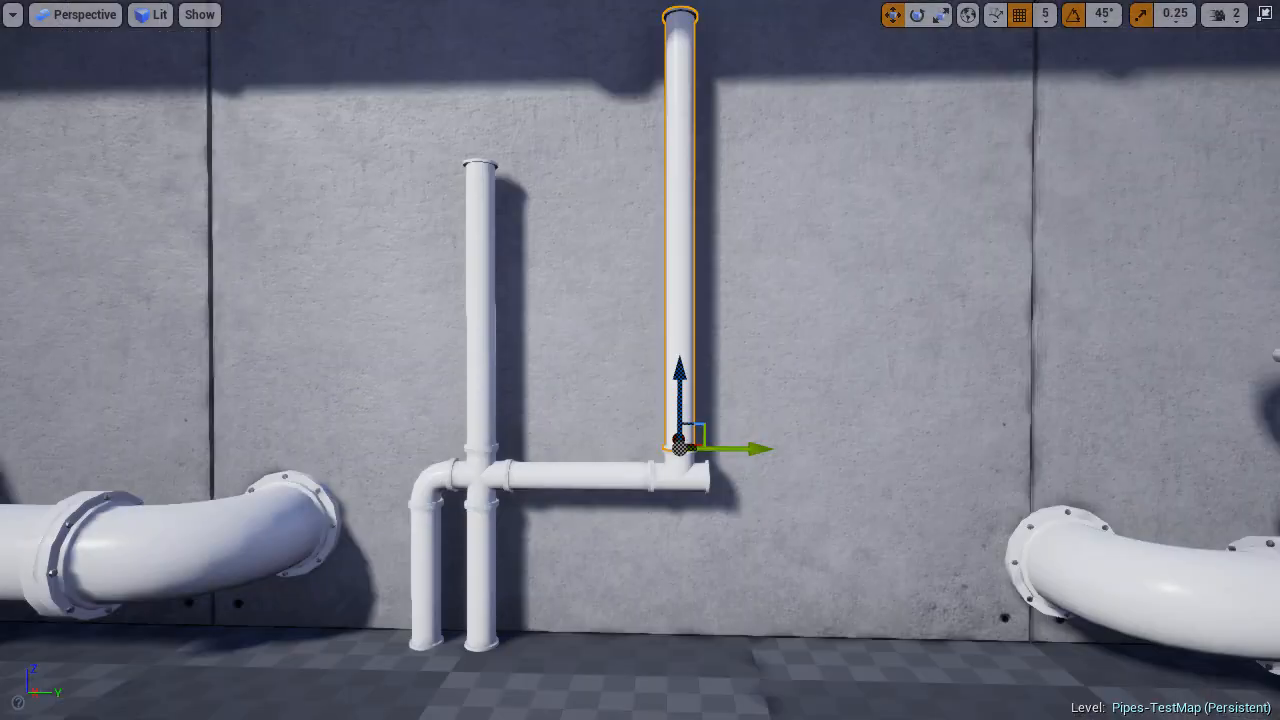
Extend the run with a four-way and second riser beside the three-way, and place an elbow with its leg farther along Y.
{"action": "left_click", "coordinate": [668, 455]}
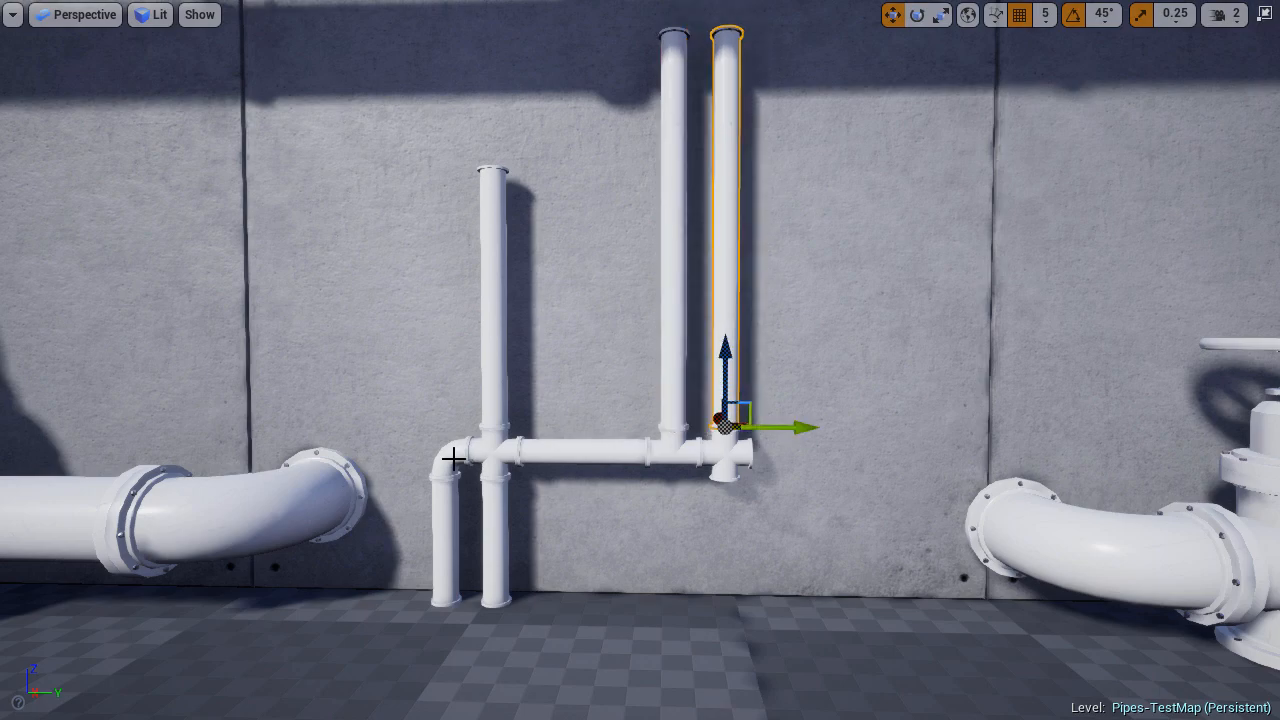
{"action": "left_click_drag", "start_coordinate": [907, 544], "coordinate": [1000, 540]}
{"action": "mouse_move", "coordinate": [742, 428]}
{"action": "right_mouse_down"}
{"action": "mouse_move", "coordinate": [742, 395]}
{"action": "mouse_move", "coordinate": [765, 395]}
{"action": "mouse_move", "coordinate": [742, 428]}
{"action": "right_mouse_up"}
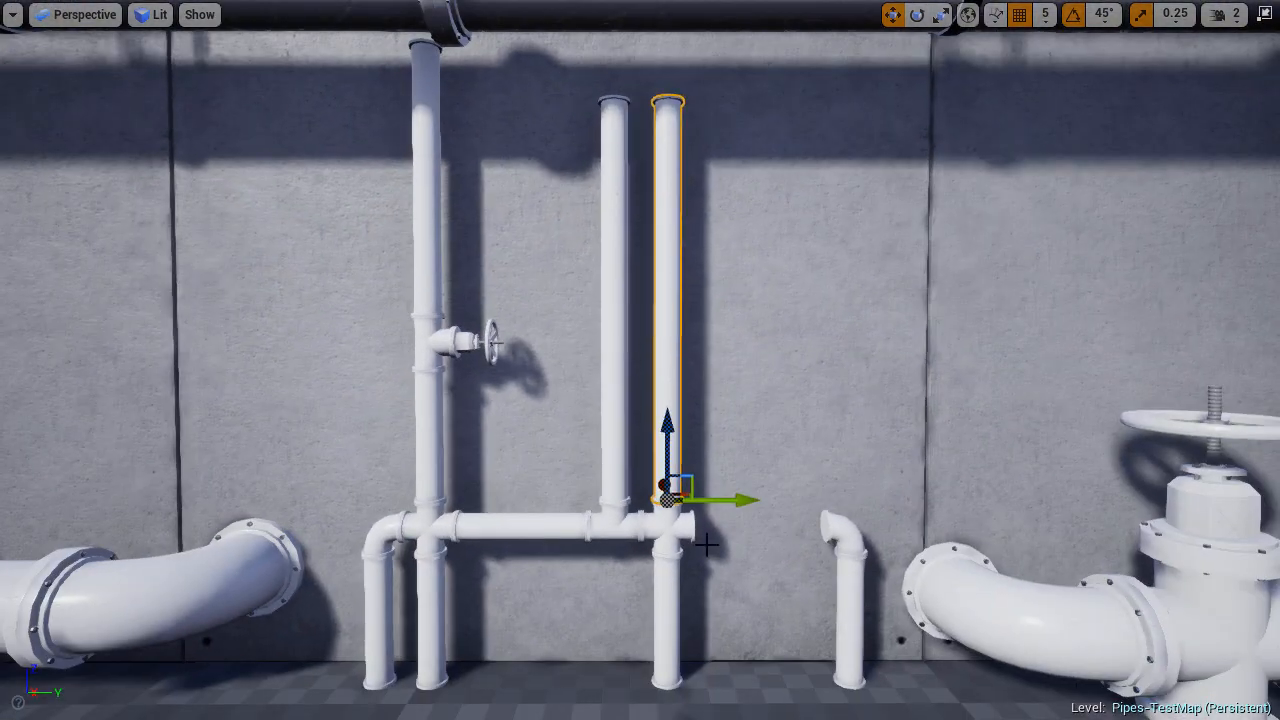
Fit an elbow onto the shortened riser above the end four-way, turned into the wall and shifted along X.
{"action": "right_click_drag", "start_coordinate": [683, 424], "coordinate": [530, 440]}
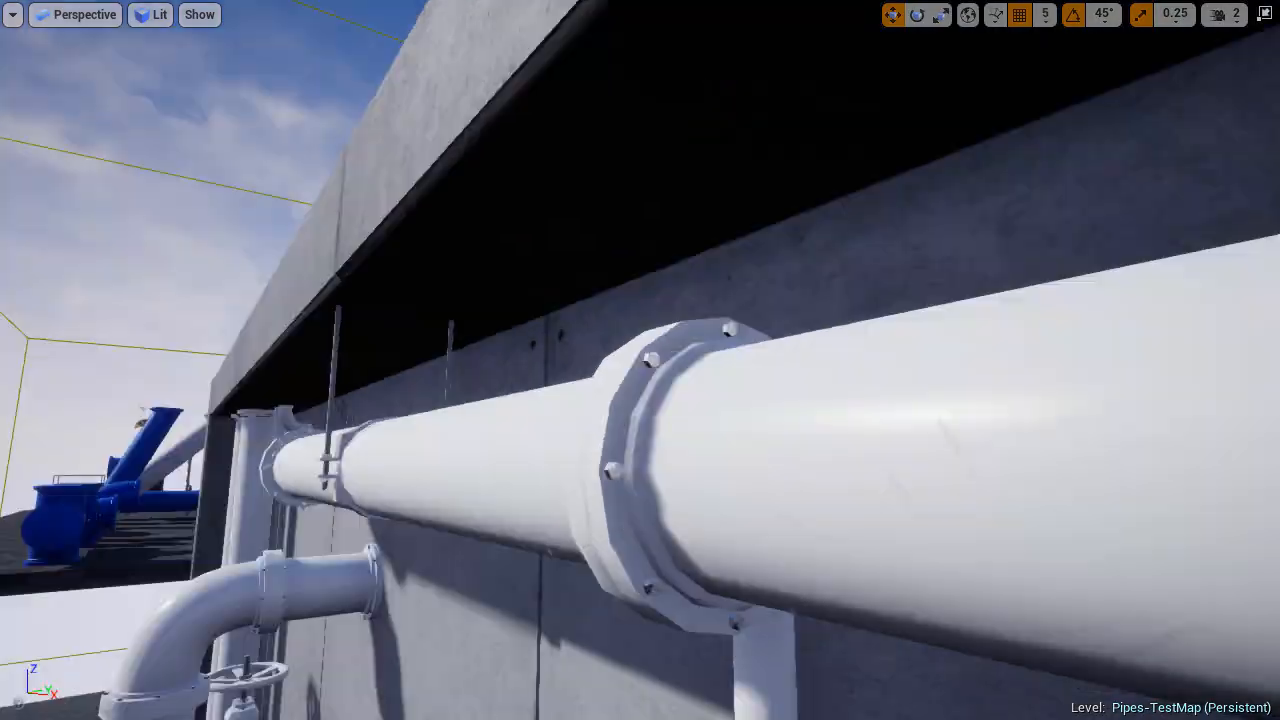
{"action": "left_click", "coordinate": [512, 540]}
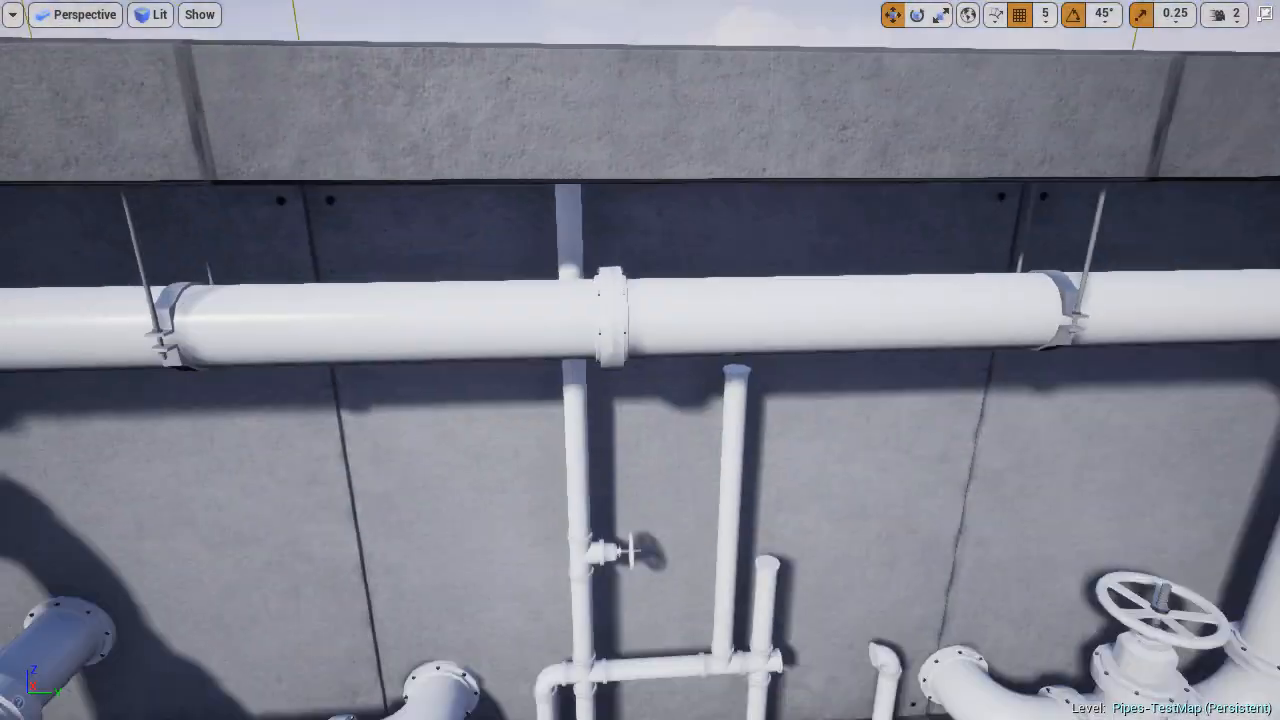
{"action": "left_click", "coordinate": [634, 609]}
{"action": "right_click_drag", "start_coordinate": [640, 560], "coordinate": [600, 640]}
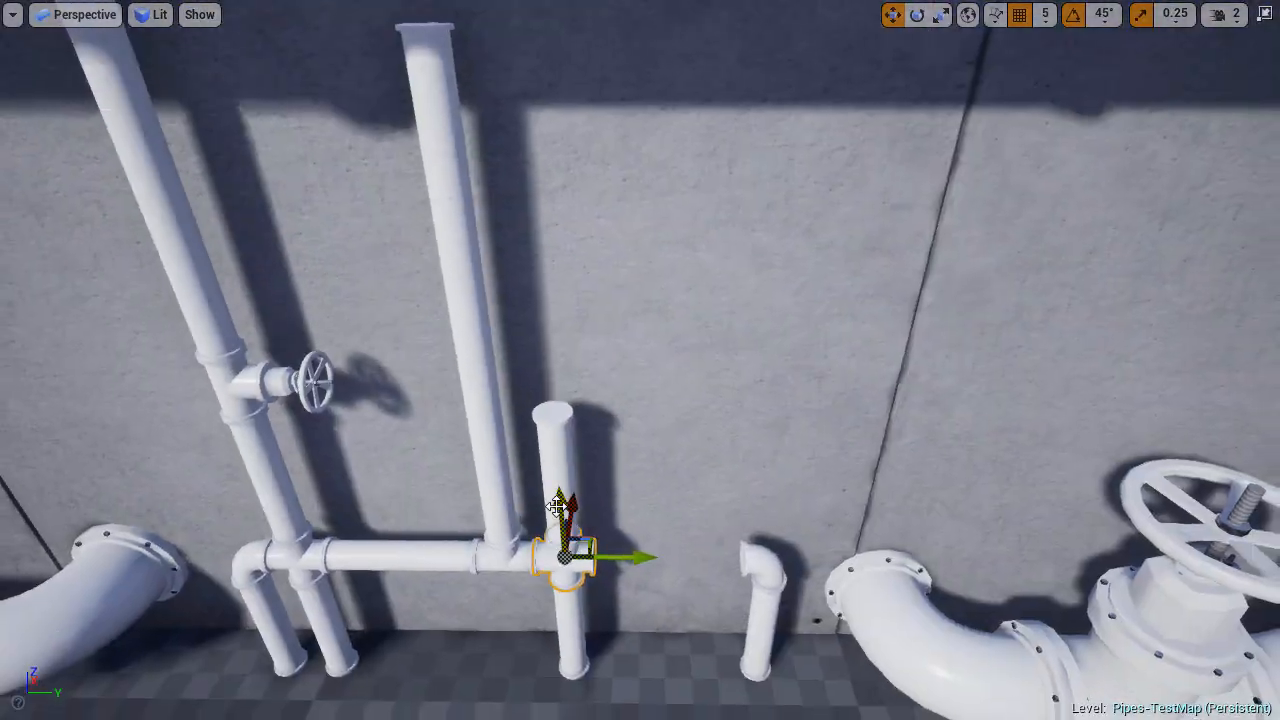
{"action": "key", "text": "e"}
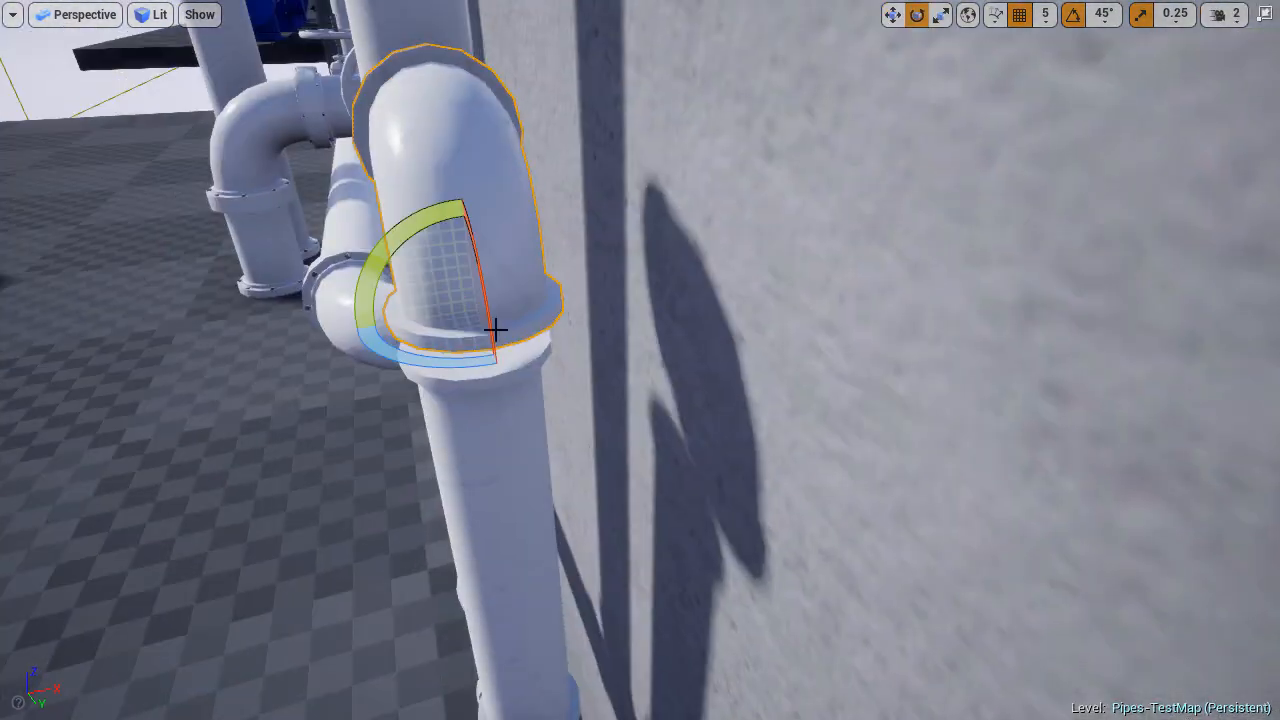
{"action": "key", "text": "w"}
{"action": "right_click_drag", "start_coordinate": [537, 384], "coordinate": [430, 350]}
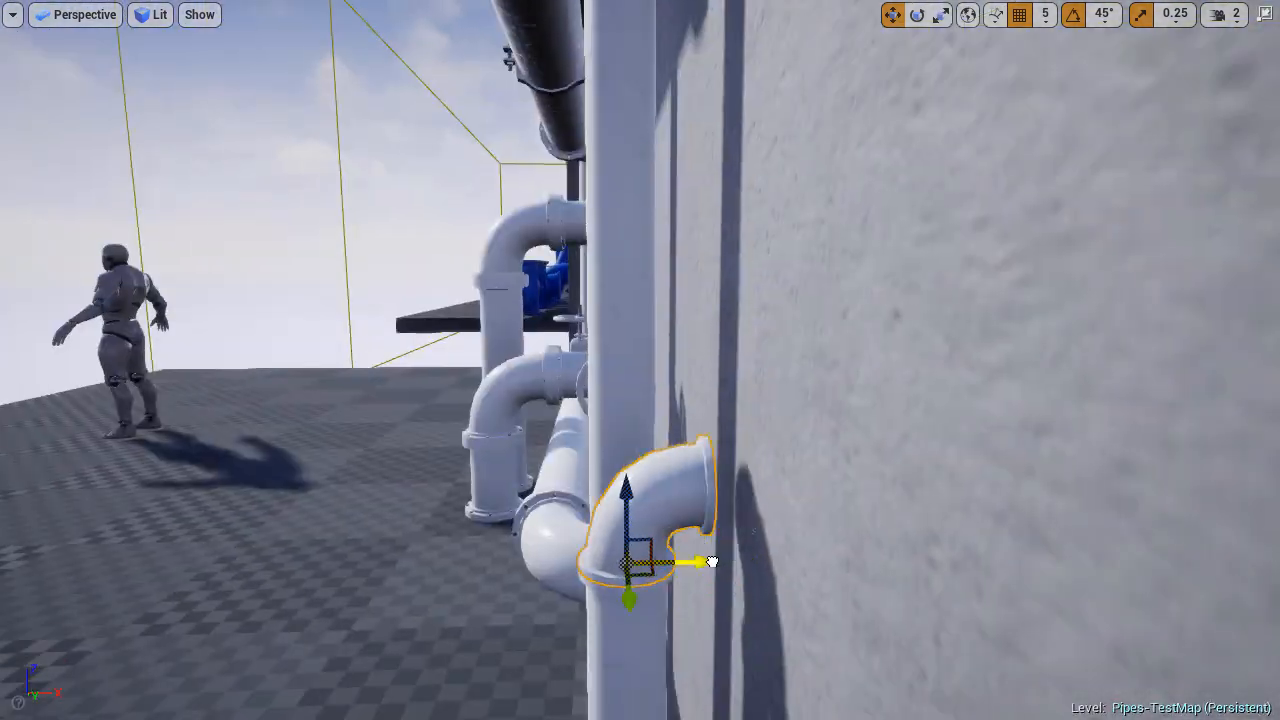
{"action": "left_click_drag", "start_coordinate": [712, 562], "coordinate": [722, 562]}
Rotate the small valve on the first riser 90° about the Z axis so its handwheel faces away from the wall.
{"action": "key", "text": "g"}
{"action": "right_click_drag", "start_coordinate": [722, 562], "coordinate": [516, 354]}
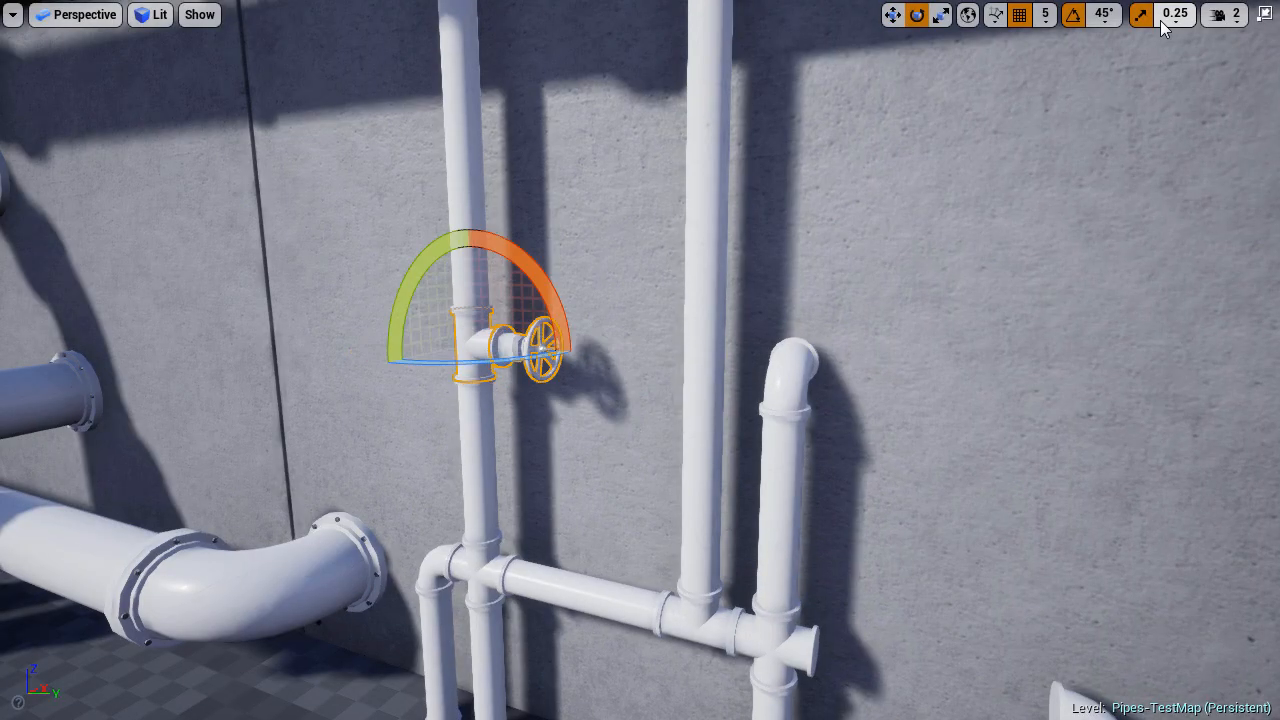
{"action": "left_click_drag", "start_coordinate": [531, 350], "coordinate": [540, 351]}
{"action": "key", "text": "Escape"}
{"action": "right_click_drag", "start_coordinate": [643, 354], "coordinate": [765, 355]}
{"action": "left_click", "coordinate": [1117, 18]}
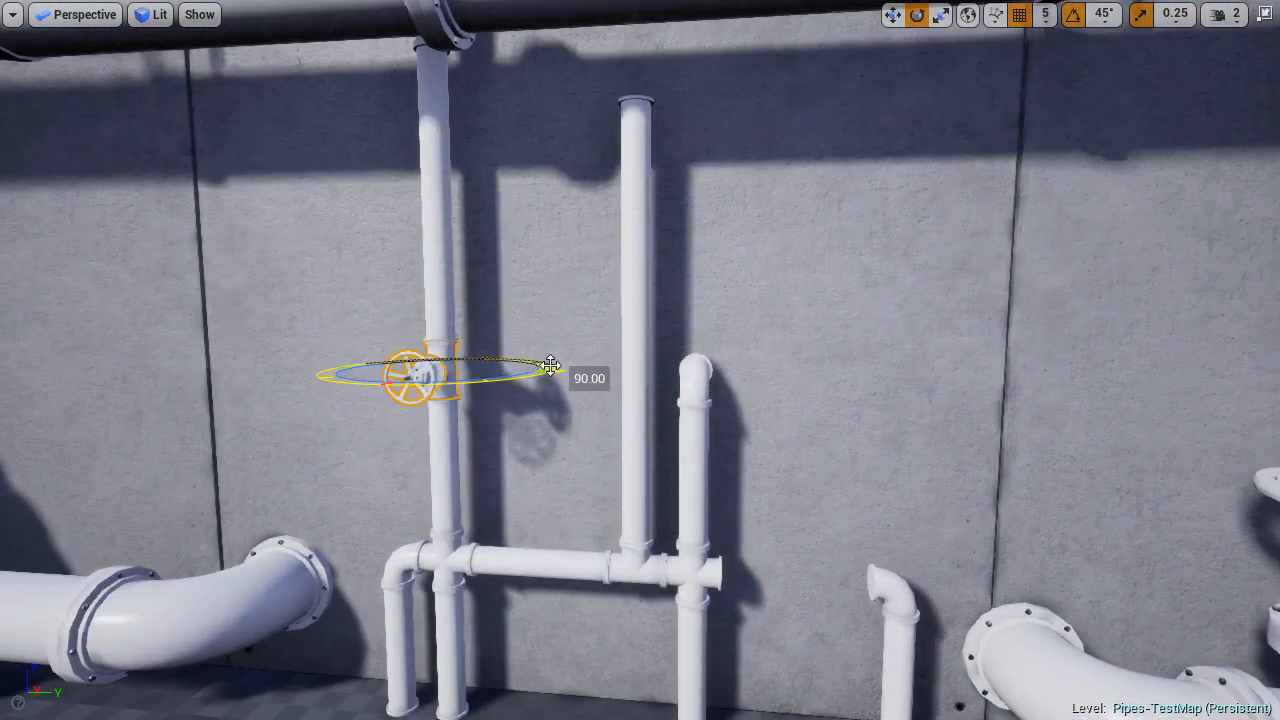
{"action": "left_click_drag", "start_coordinate": [550, 366], "coordinate": [552, 367]}
{"action": "key", "text": "Escape"}
Copy the wall-facing elbow upward and align it with the top of the tall middle riser.
{"action": "right_click_drag", "start_coordinate": [580, 470], "coordinate": [370, 465]}
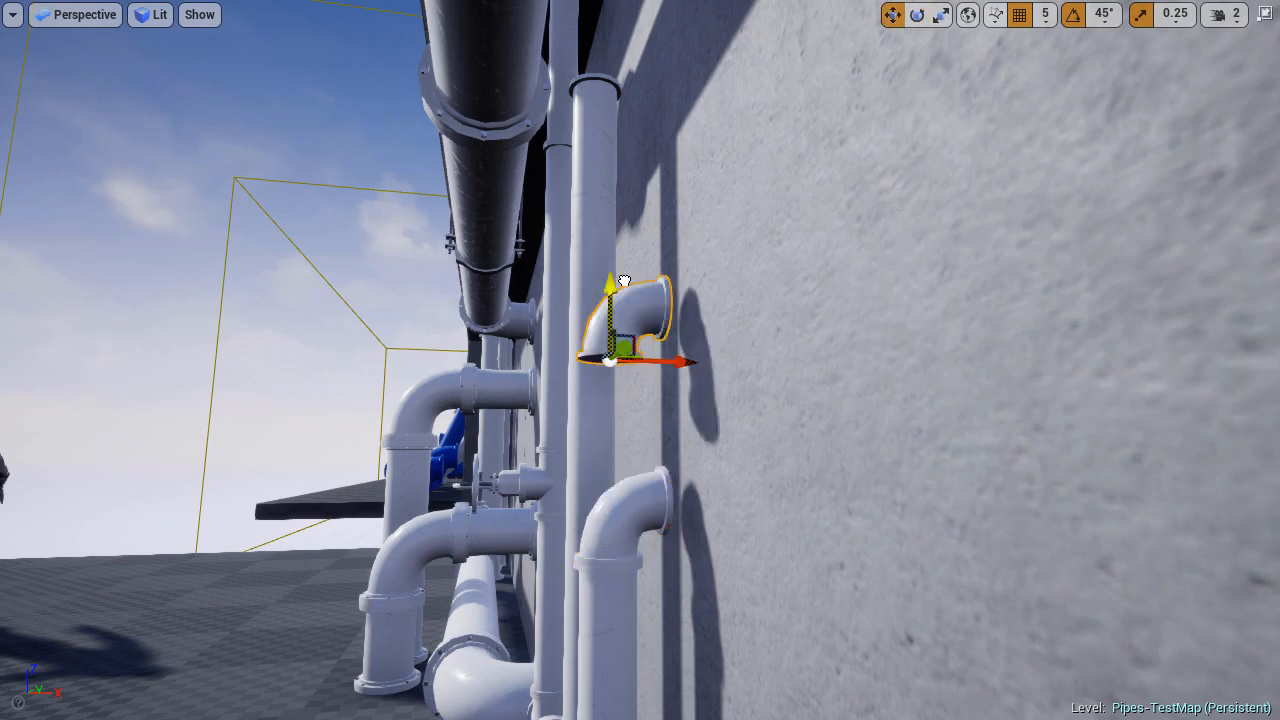
{"action": "left_click_drag", "start_coordinate": [624, 281], "coordinate": [622, 262]}
{"action": "right_click_drag", "start_coordinate": [622, 262], "coordinate": [603, 340]}
{"action": "left_click_drag", "start_coordinate": [603, 357], "coordinate": [570, 335]}
{"action": "left_click_drag", "start_coordinate": [549, 270], "coordinate": [549, 257]}
{"action": "key", "text": "Escape"}
Duplicate the riser's small valve and rotate the copy so its handwheel points up and its body runs horizontally.
{"action": "right_click_drag", "start_coordinate": [549, 257], "coordinate": [400, 270]}
{"action": "left_click", "coordinate": [451, 250]}
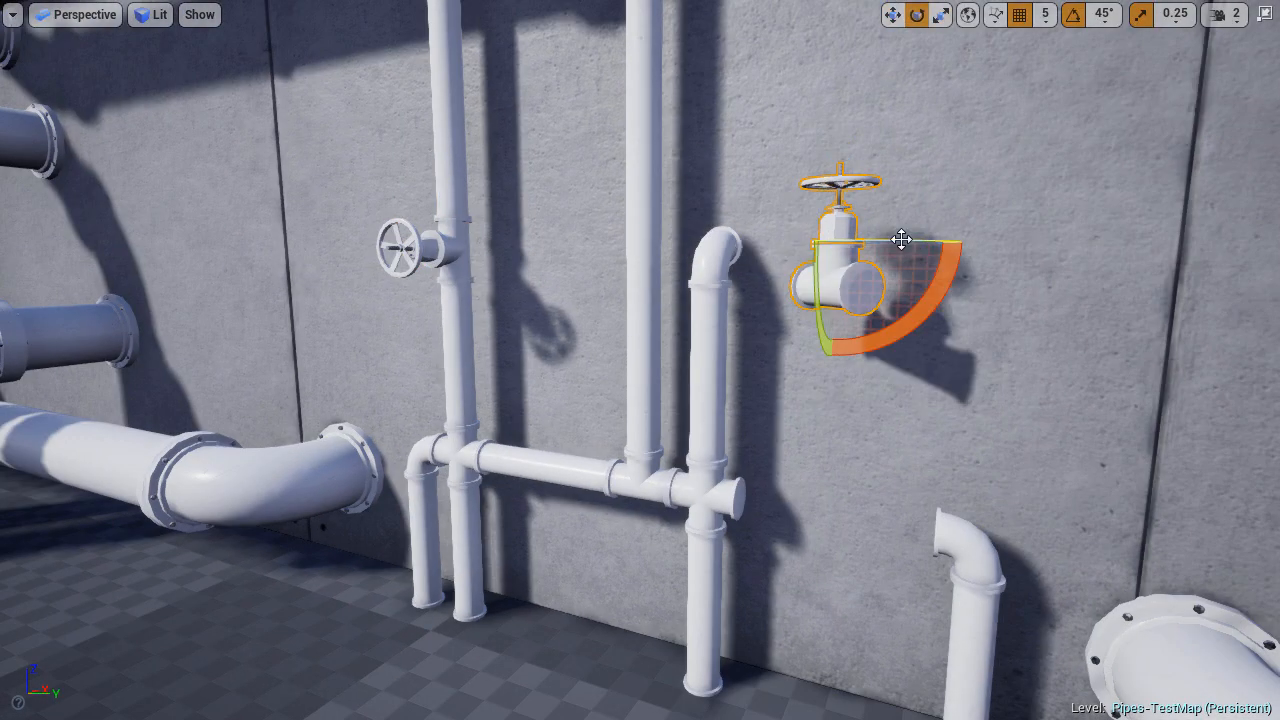
{"action": "left_click_drag", "start_coordinate": [901, 240], "coordinate": [962, 243]}
Lower the upright valve and align it with the end four-way's open side.
{"action": "key", "text": "w"}
{"action": "left_click_drag", "start_coordinate": [832, 185], "coordinate": [832, 412]}
{"action": "left_click_drag", "start_coordinate": [906, 491], "coordinate": [866, 487]}
{"action": "right_click_drag", "start_coordinate": [866, 487], "coordinate": [660, 420]}
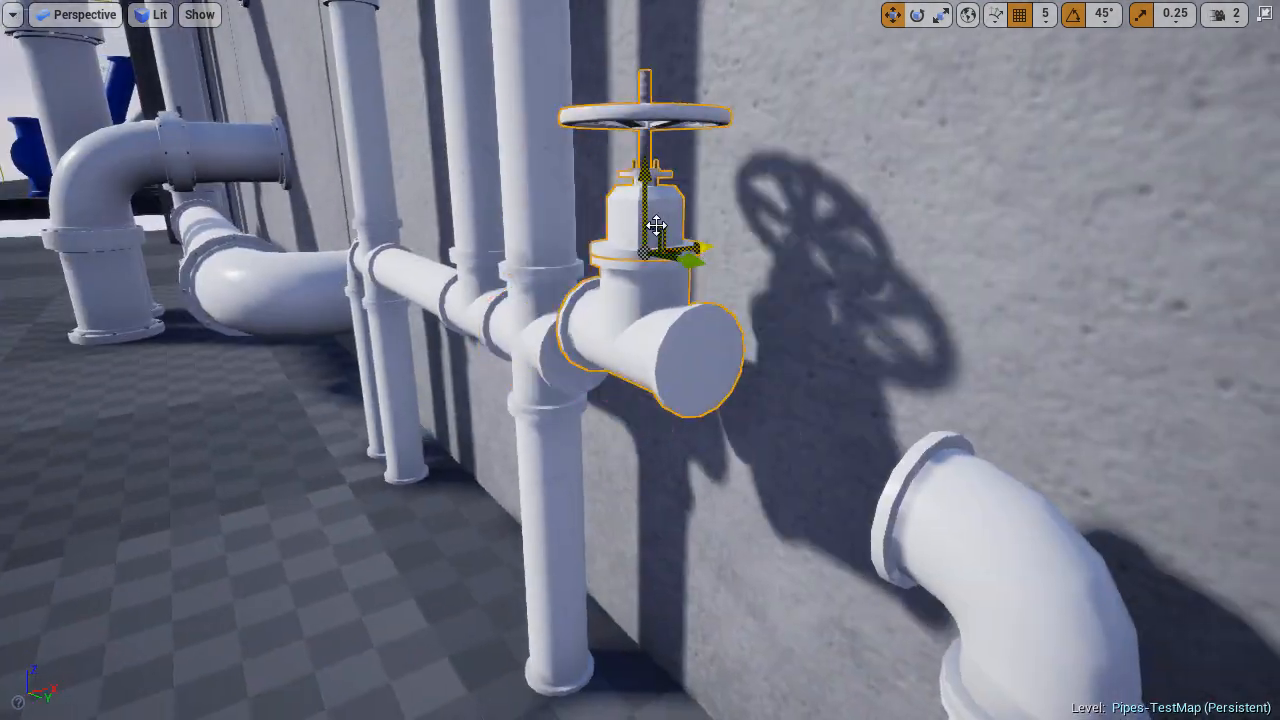
{"action": "left_click_drag", "start_coordinate": [656, 225], "coordinate": [672, 236]}
{"action": "right_click_drag", "start_coordinate": [672, 236], "coordinate": [741, 320]}
Select all pipes, elbows, fittings and valves of the small-pipe assembly and nudge them along the Z axis.
{"action": "right_click_drag", "start_coordinate": [1087, 487], "coordinate": [808, 408]}
{"action": "left_click", "coordinate": [724, 300], "text": "ctrl"}
{"action": "right_click_drag", "start_coordinate": [724, 300], "coordinate": [735, 400]}
{"action": "left_click", "coordinate": [721, 291], "text": "ctrl"}
{"action": "left_click", "coordinate": [715, 375], "text": "ctrl"}
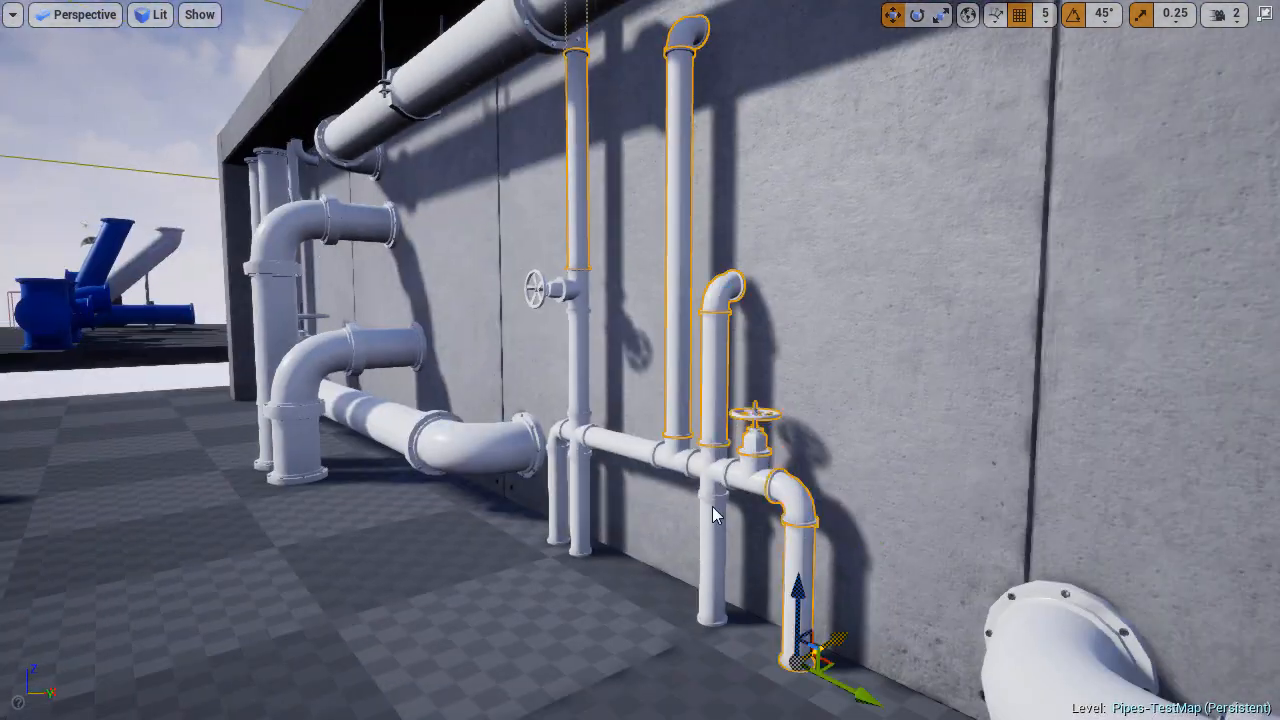
{"action": "right_click_drag", "start_coordinate": [634, 417], "coordinate": [634, 345]}
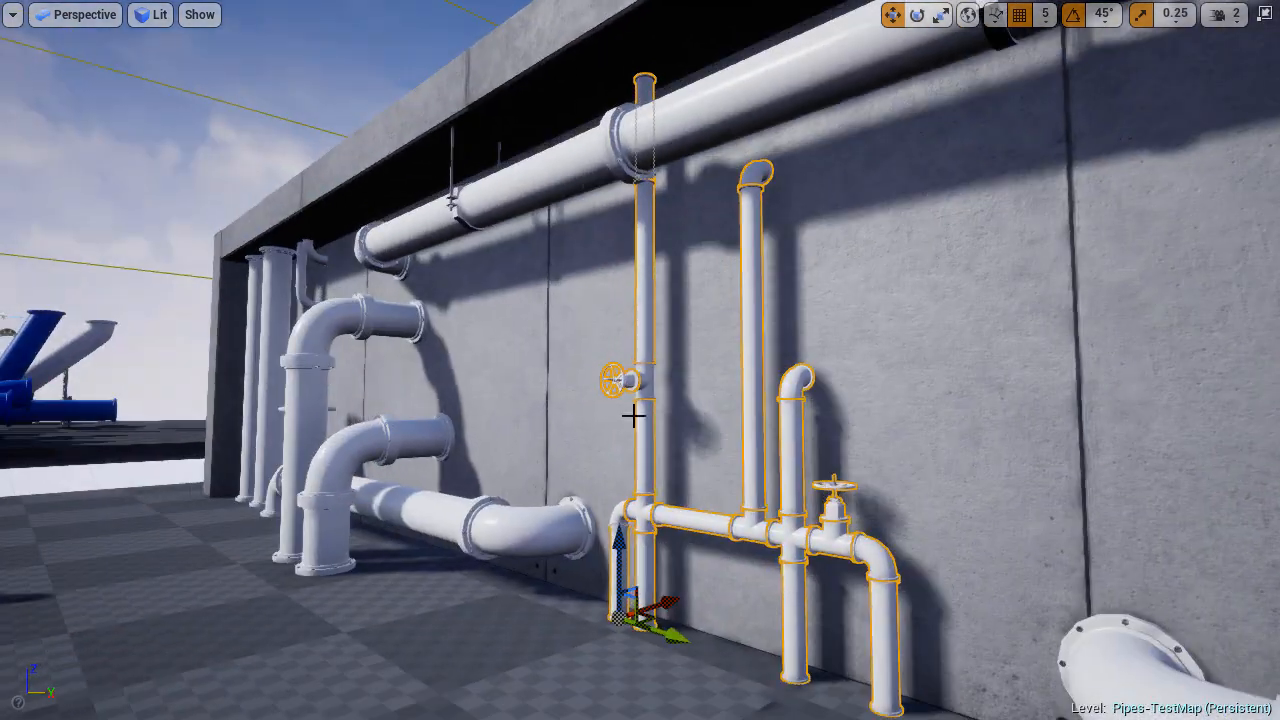
{"action": "mouse_move", "coordinate": [621, 560]}
{"action": "left_mouse_down"}
{"action": "mouse_move", "coordinate": [620, 395]}
{"action": "mouse_move", "coordinate": [621, 575]}
{"action": "left_mouse_up"}
{"action": "right_click_drag", "start_coordinate": [621, 575], "coordinate": [660, 515]}
Group all the selected parts of the small-pipe assembly.
{"action": "left_click", "coordinate": [748, 399], "text": "shift"}
{"action": "right_click_drag", "start_coordinate": [876, 395], "coordinate": [626, 246]}
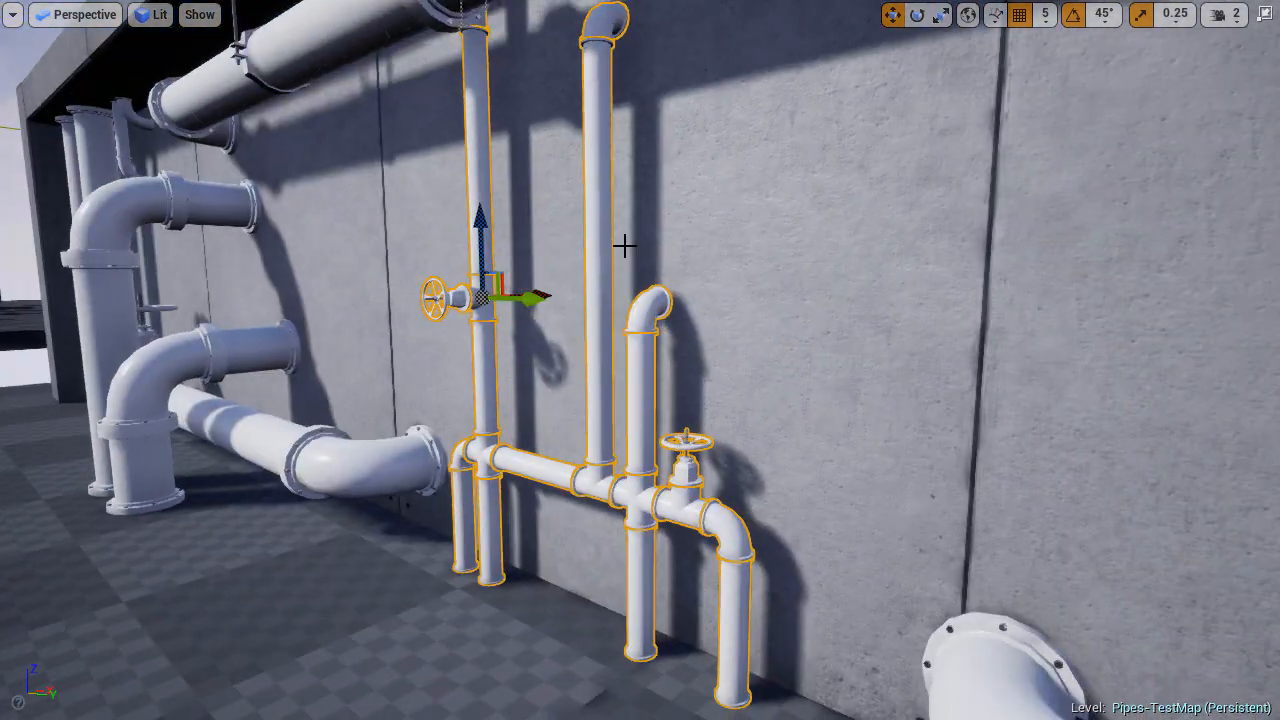
{"action": "key", "text": "F11"}
{"action": "left_click", "coordinate": [70, 50]}
{"action": "right_click_drag", "start_coordinate": [543, 321], "coordinate": [556, 314]}
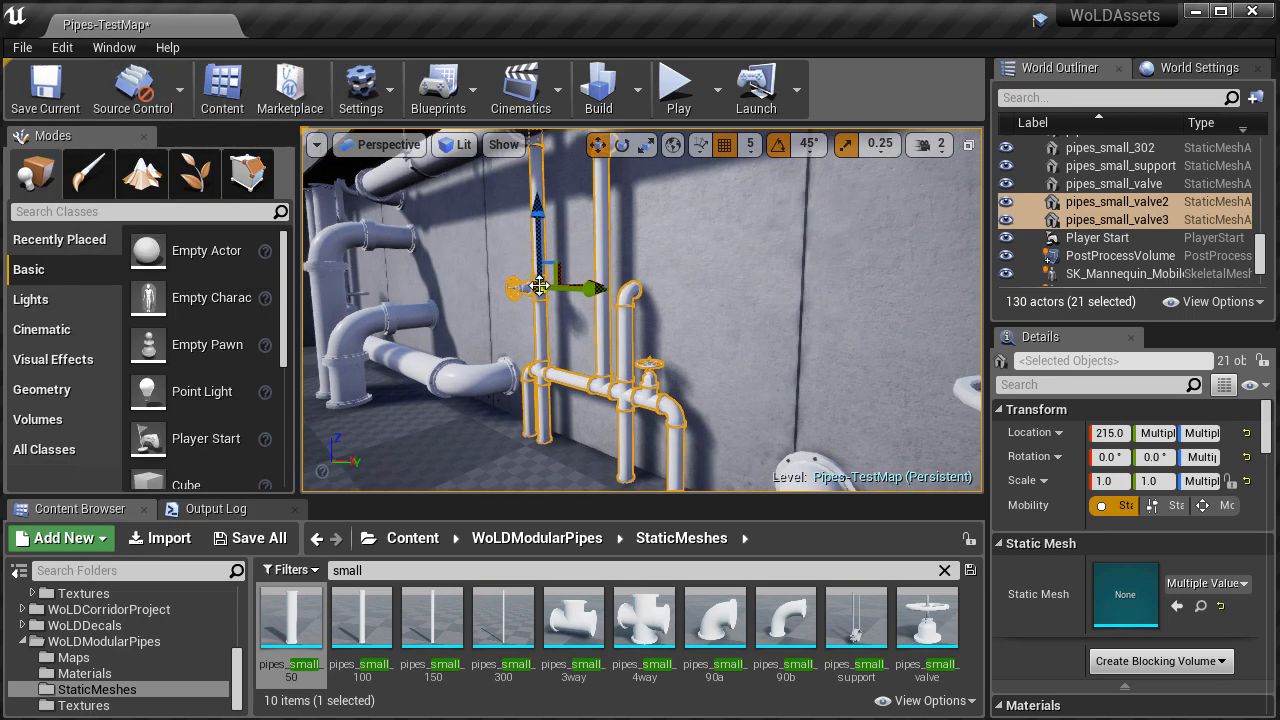
{"action": "right_click", "coordinate": [543, 321]}
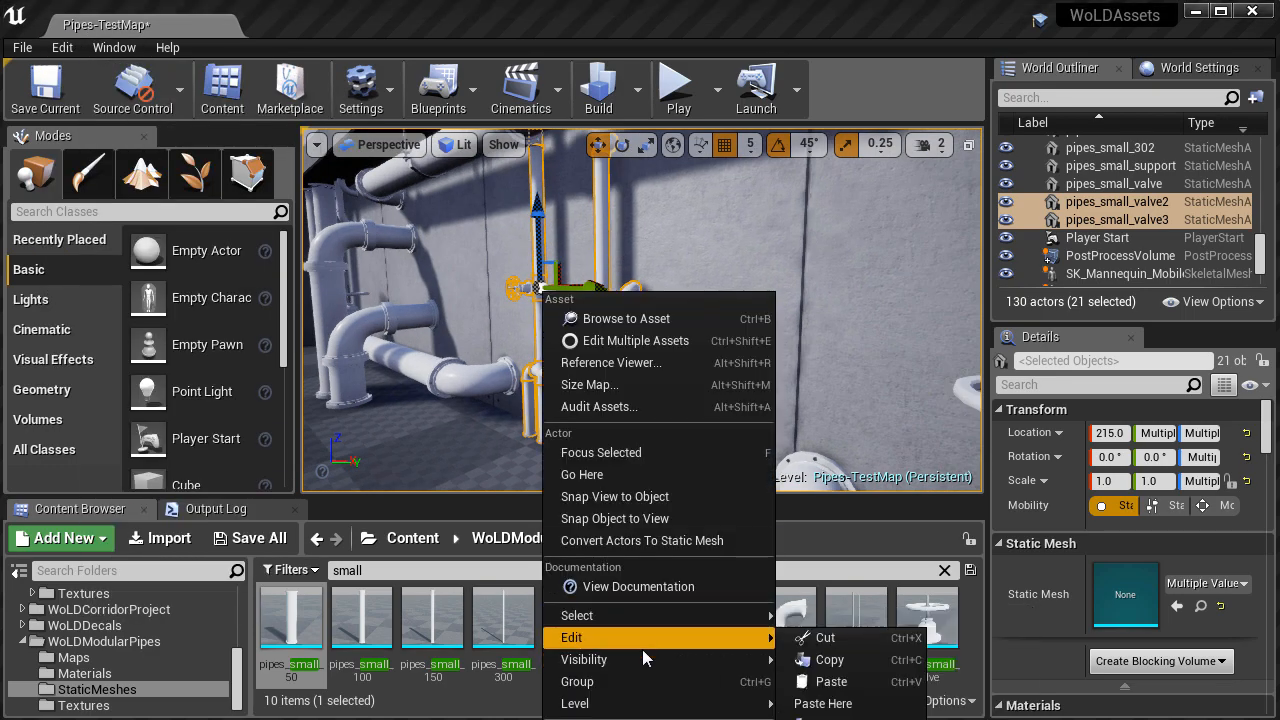
{"action": "left_click", "coordinate": [610, 681]}
{"action": "key", "text": "F11"}
Shift the grouped small-pipe assembly toward the wall along X and reposition it along the wall on the Y axis.
{"action": "right_click_drag", "start_coordinate": [466, 163], "coordinate": [270, 163]}
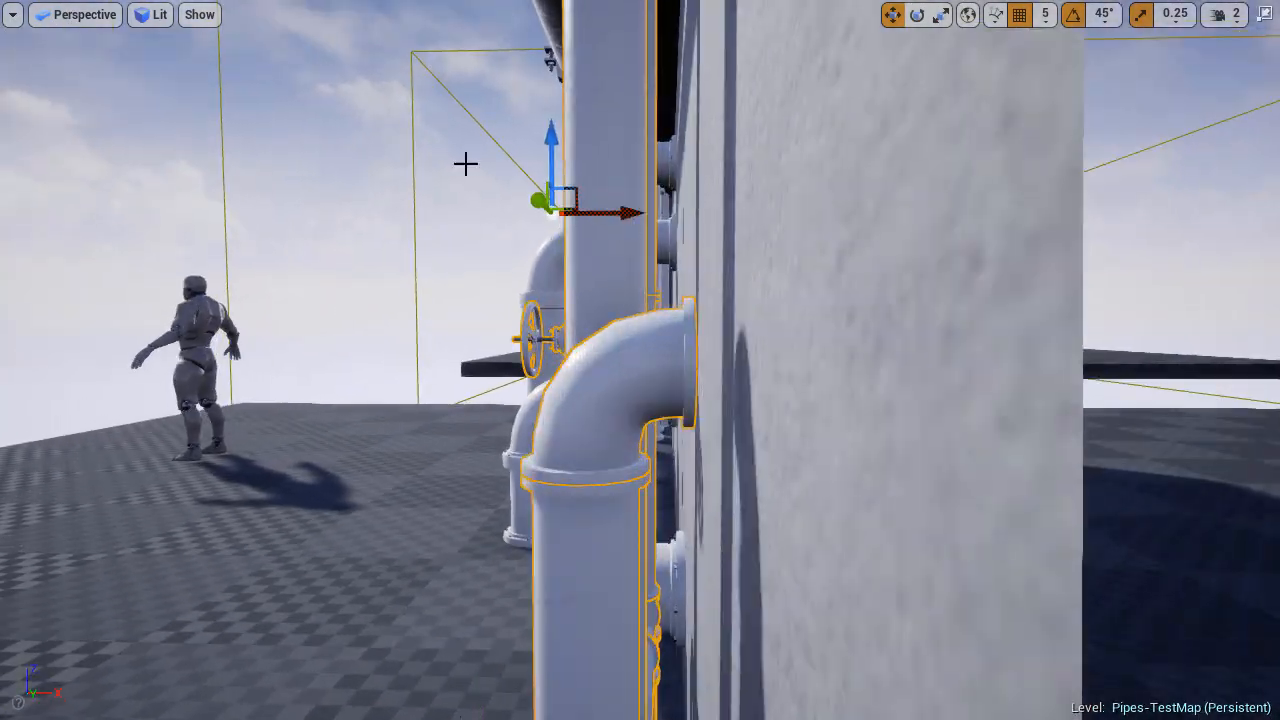
{"action": "left_click_drag", "start_coordinate": [632, 216], "coordinate": [658, 225]}
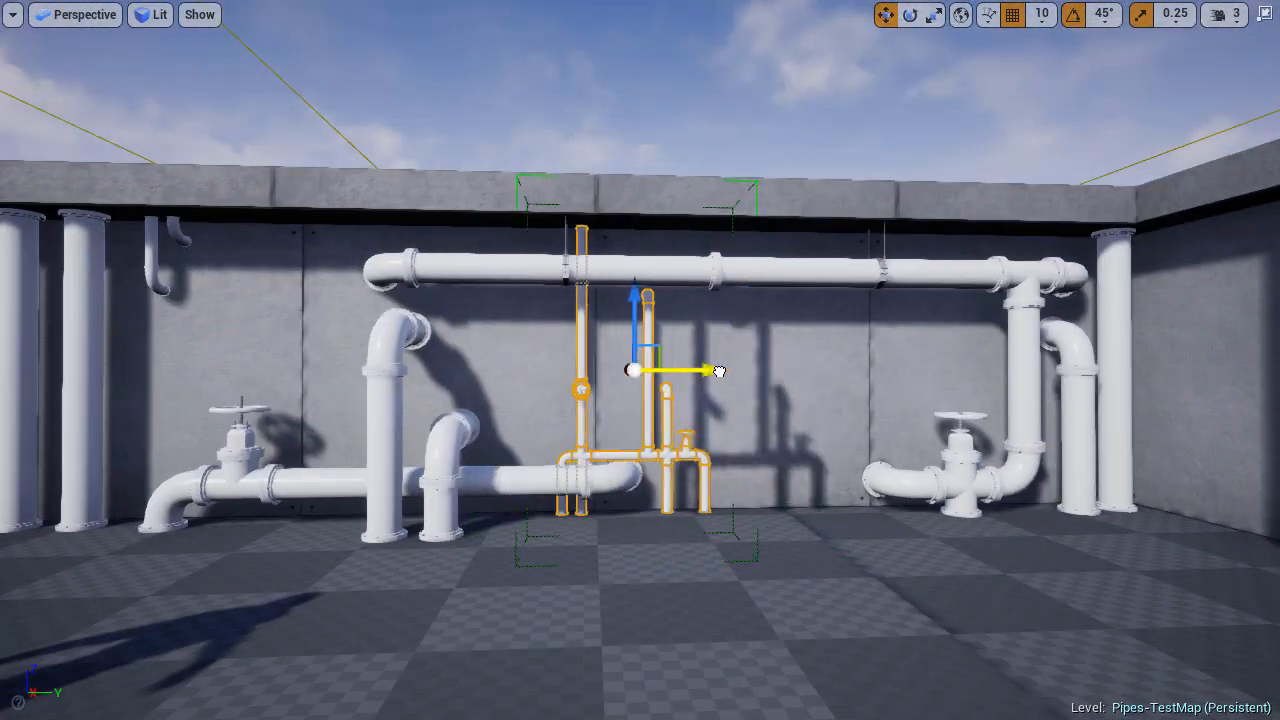
{"action": "right_click_drag", "start_coordinate": [719, 371], "coordinate": [700, 400]}
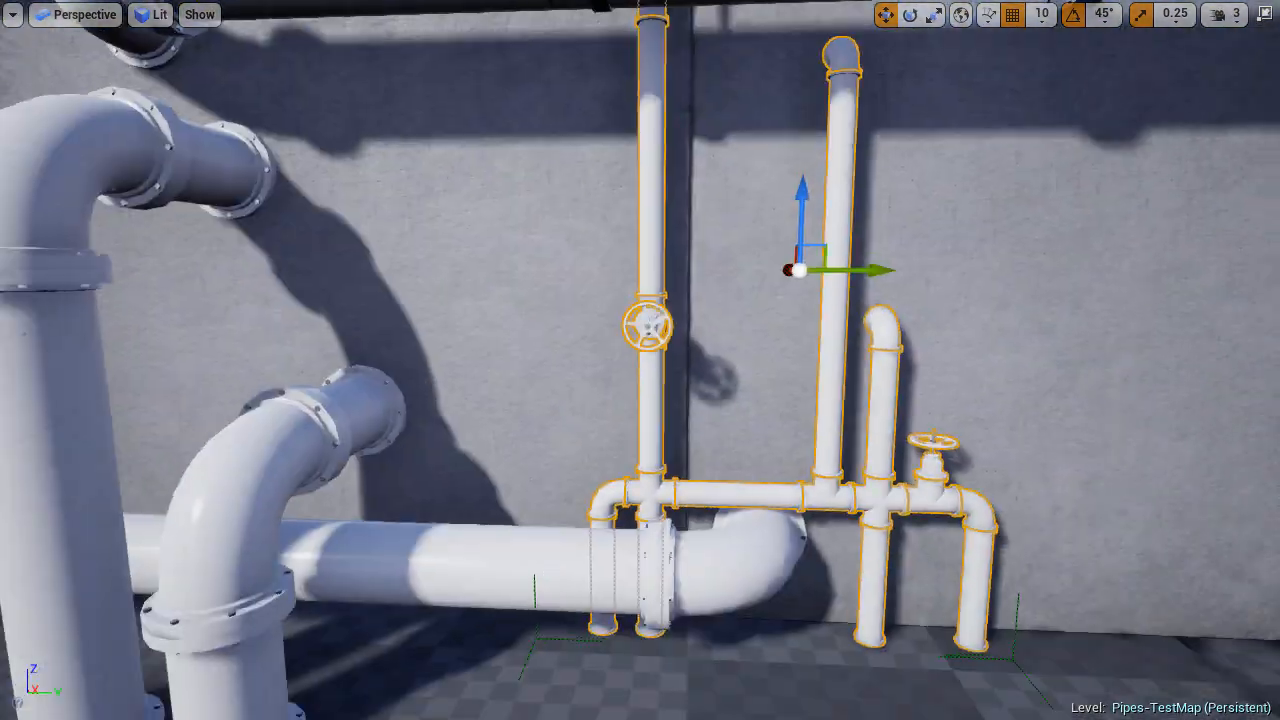
{"action": "left_click_drag", "start_coordinate": [760, 294], "coordinate": [638, 294]}
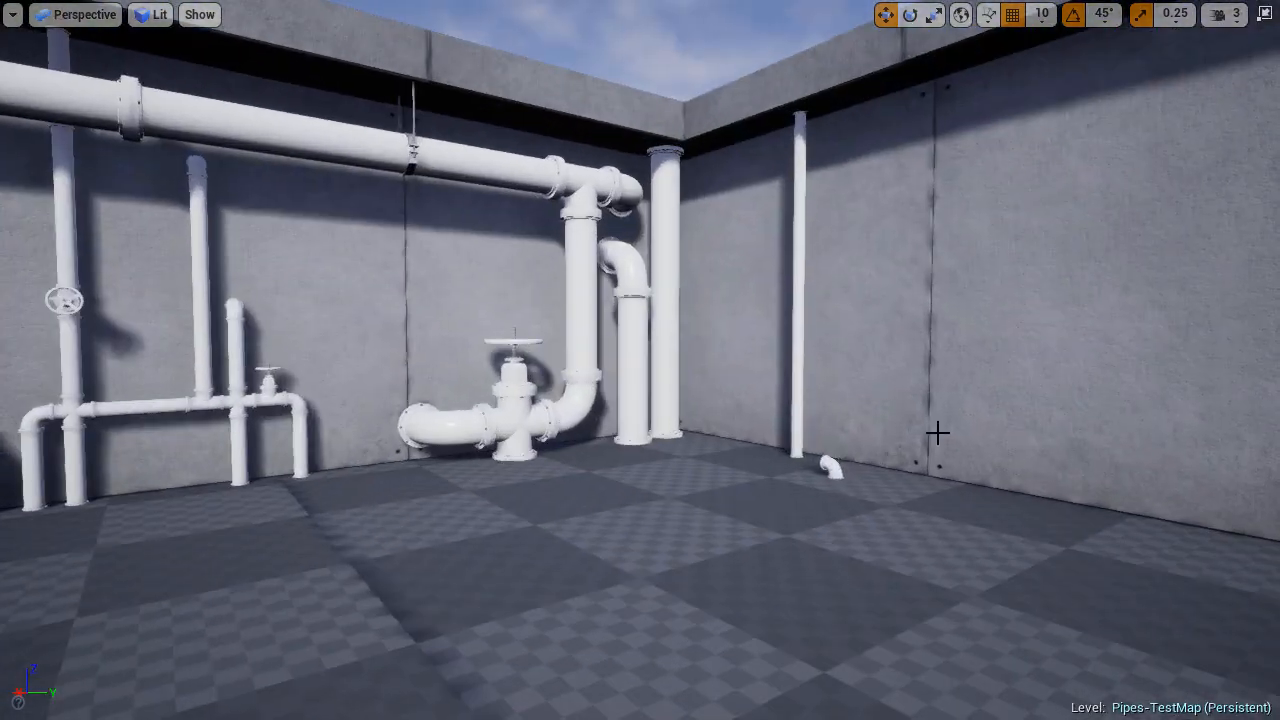
Place a rotated copy of the grouped small-pipe assembly against the adjacent wall, beside the tall vertical pipe.
{"action": "left_click", "coordinate": [800, 274]}
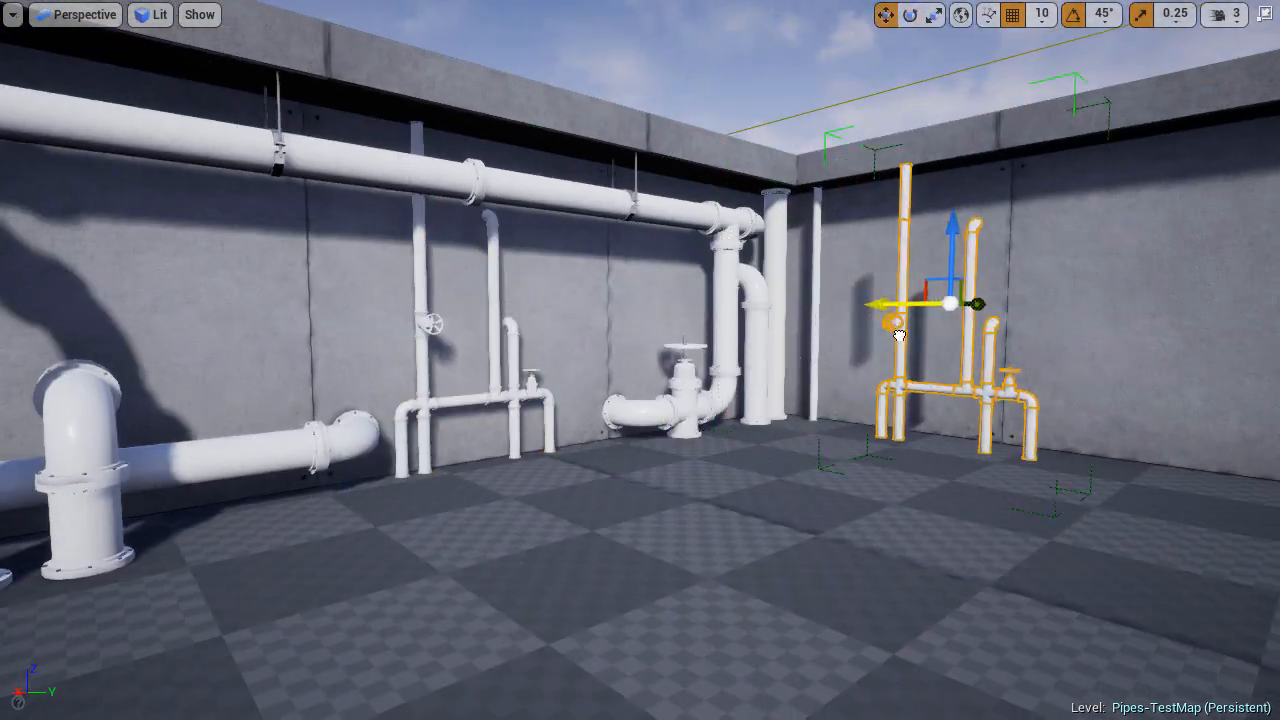
{"action": "left_click_drag", "start_coordinate": [899, 335], "coordinate": [876, 334]}
{"action": "left_click_drag", "start_coordinate": [986, 366], "coordinate": [1000, 367]}
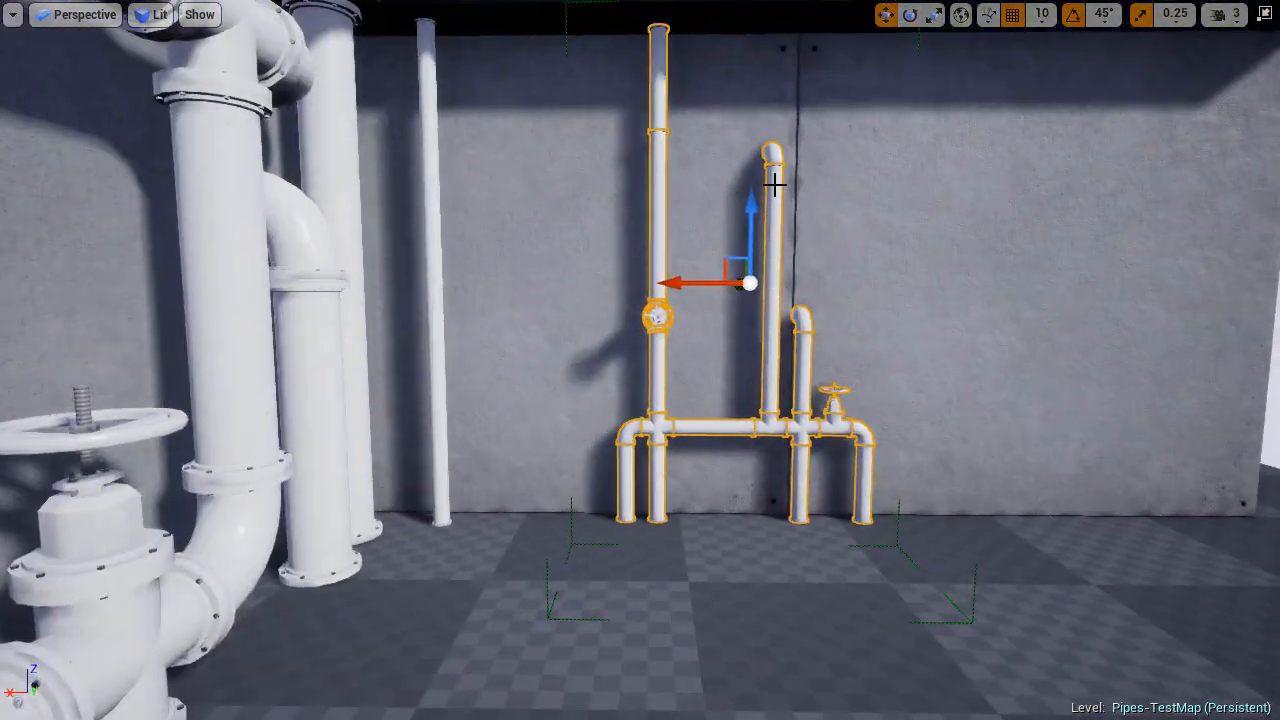
Ungroup the copied assembly and remove the horizontal pipe connecting its two halves.
{"action": "right_click", "coordinate": [771, 177]}
{"action": "left_click", "coordinate": [1040, 577]}
{"action": "scroll", "coordinate": [855, 318], "scroll_direction": "up", "scroll_amount": 3}
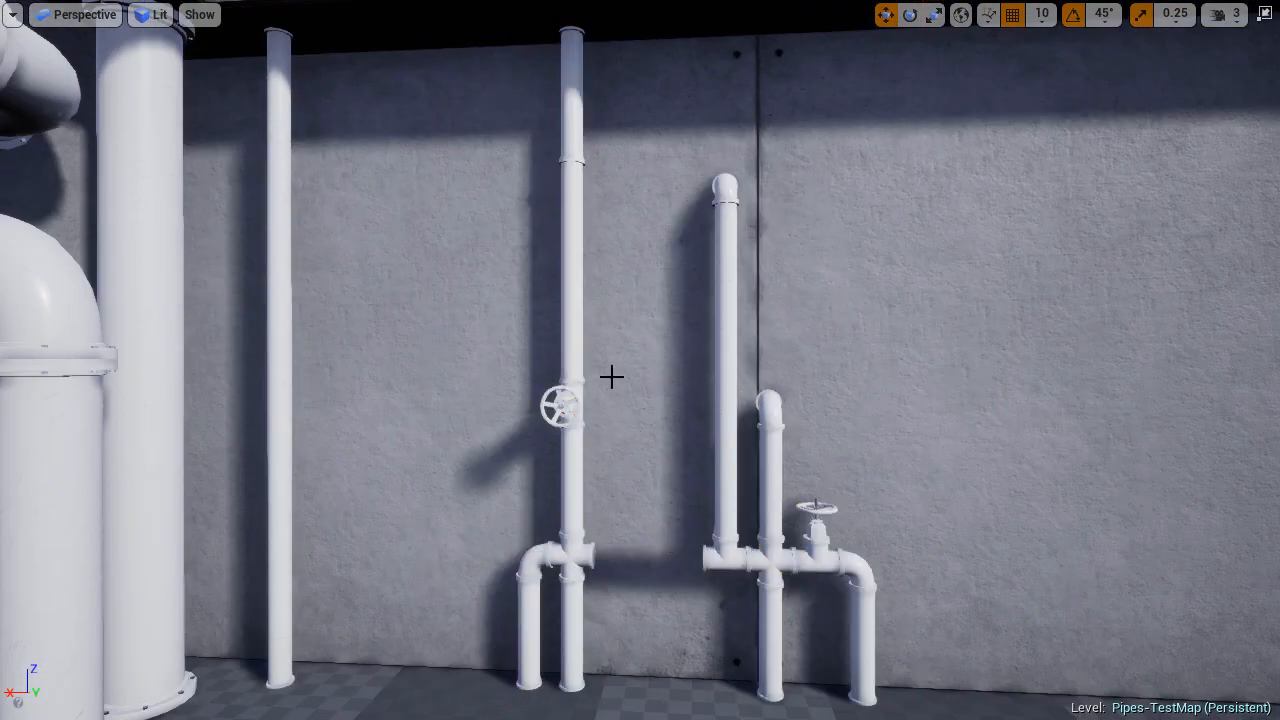
Fit a wall-facing elbow to the valve riser's open four-way and stand a short pipe beside the other half's legs.
{"action": "scroll", "coordinate": [760, 620], "scroll_direction": "up", "scroll_amount": 2}
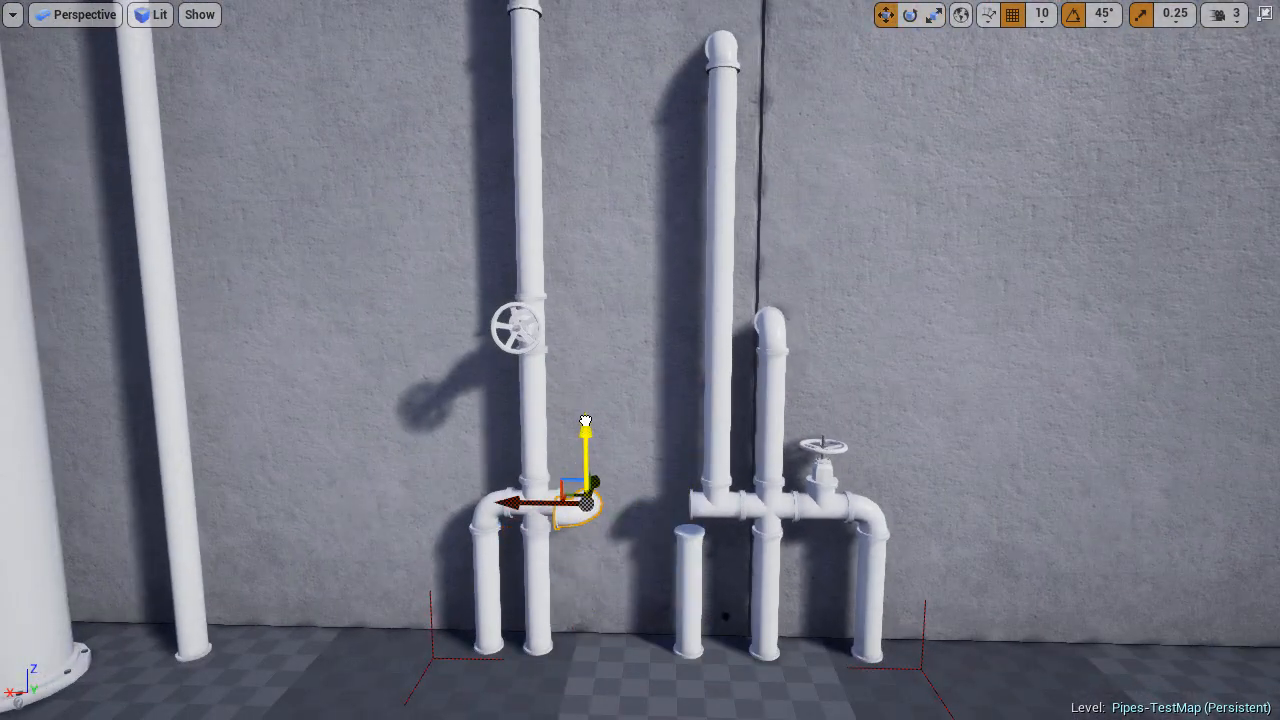
{"action": "right_click_drag", "start_coordinate": [585, 421], "coordinate": [420, 500]}
{"action": "left_click_drag", "start_coordinate": [766, 451], "coordinate": [792, 449]}
{"action": "key", "text": "Escape"}
{"action": "right_click_drag", "start_coordinate": [792, 449], "coordinate": [890, 380]}
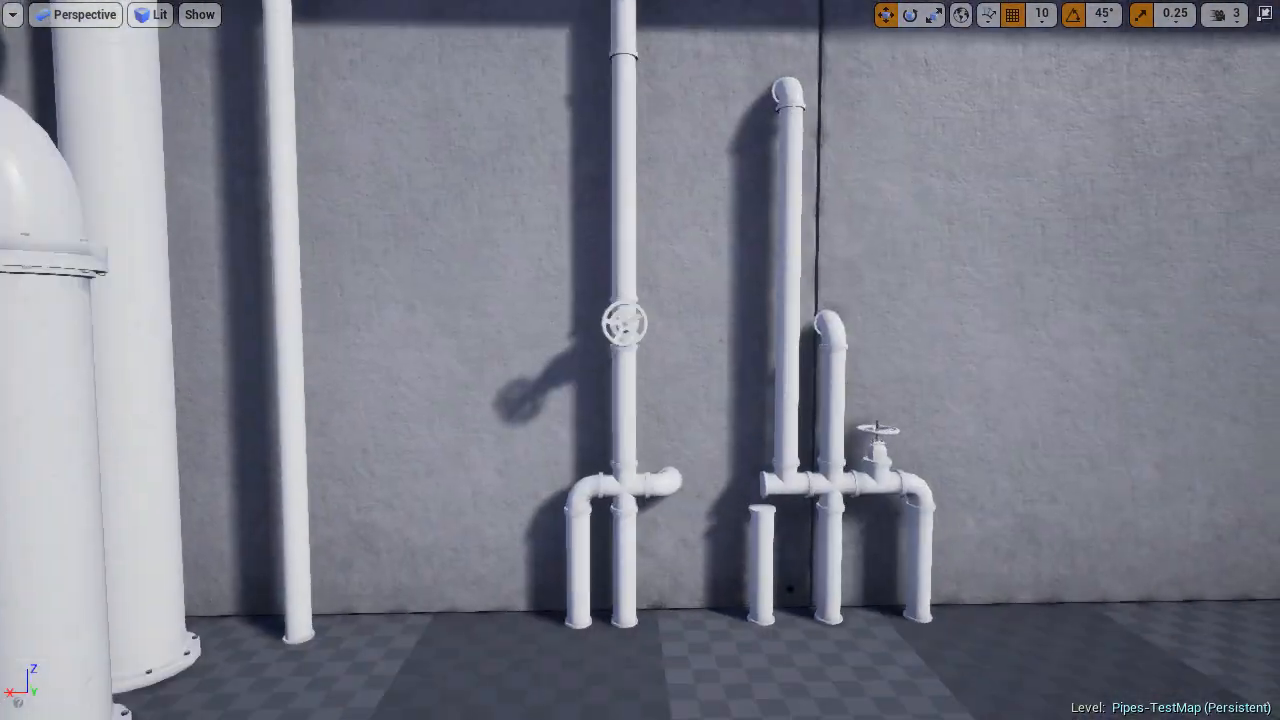
Move the valve-riser half of the ungrouped small-pipe assembly along X until it stands beside the tall vertical pipe in the corner.
{"action": "right_click_drag", "start_coordinate": [640, 300], "coordinate": [634, 208]}
{"action": "left_click", "coordinate": [625, 195]}
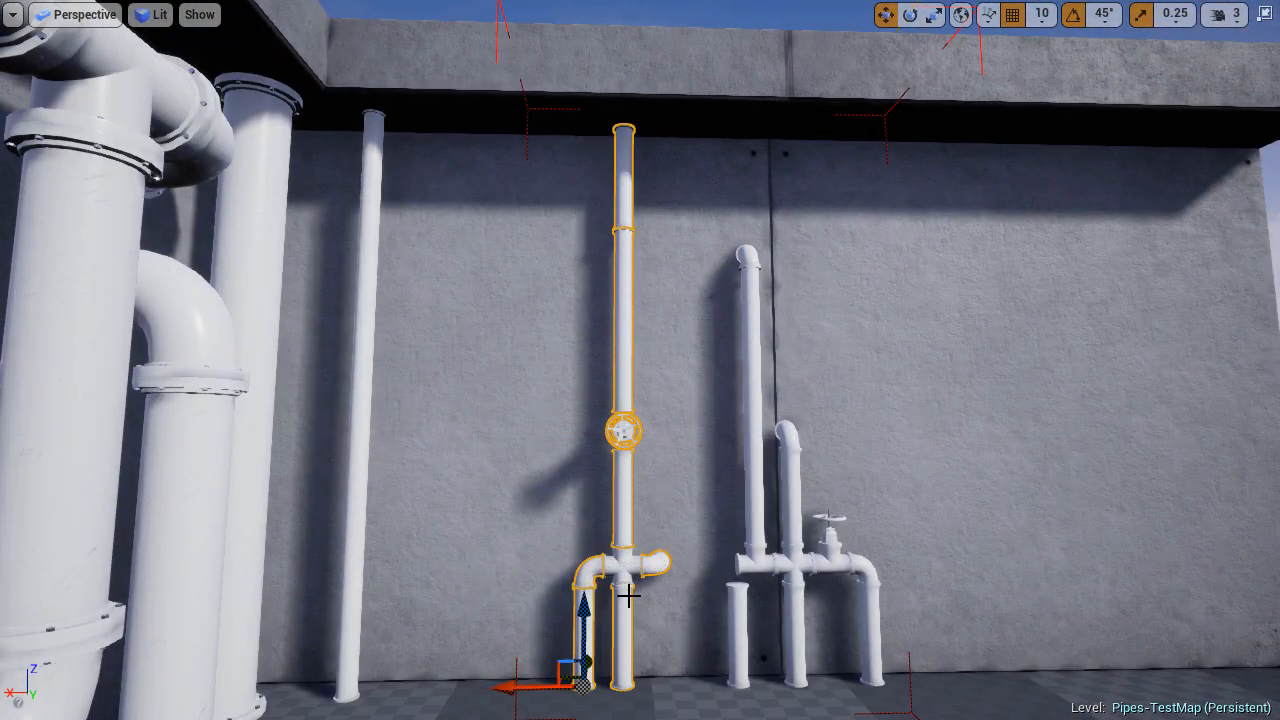
{"action": "key", "text": "ctrl+z"}
{"action": "left_click", "coordinate": [534, 463], "text": "ctrl"}
{"action": "right_click_drag", "start_coordinate": [593, 517], "coordinate": [576, 400]}
{"action": "left_click_drag", "start_coordinate": [576, 388], "coordinate": [502, 388]}
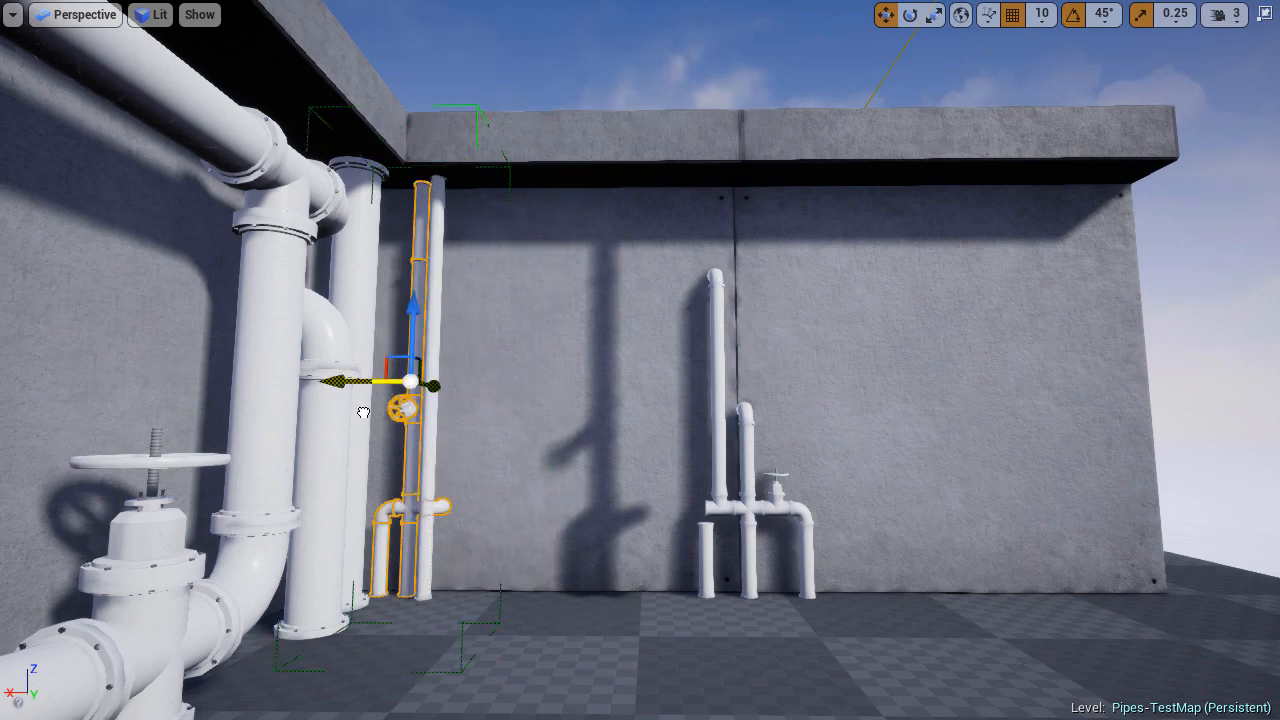
{"action": "left_click_drag", "start_coordinate": [501, 604], "coordinate": [400, 604]}
{"action": "right_click_drag", "start_coordinate": [400, 604], "coordinate": [330, 605]}
{"action": "left_click_drag", "start_coordinate": [609, 595], "coordinate": [629, 592]}
{"action": "right_click_drag", "start_coordinate": [629, 592], "coordinate": [720, 263]}
{"action": "key", "text": "Escape"}
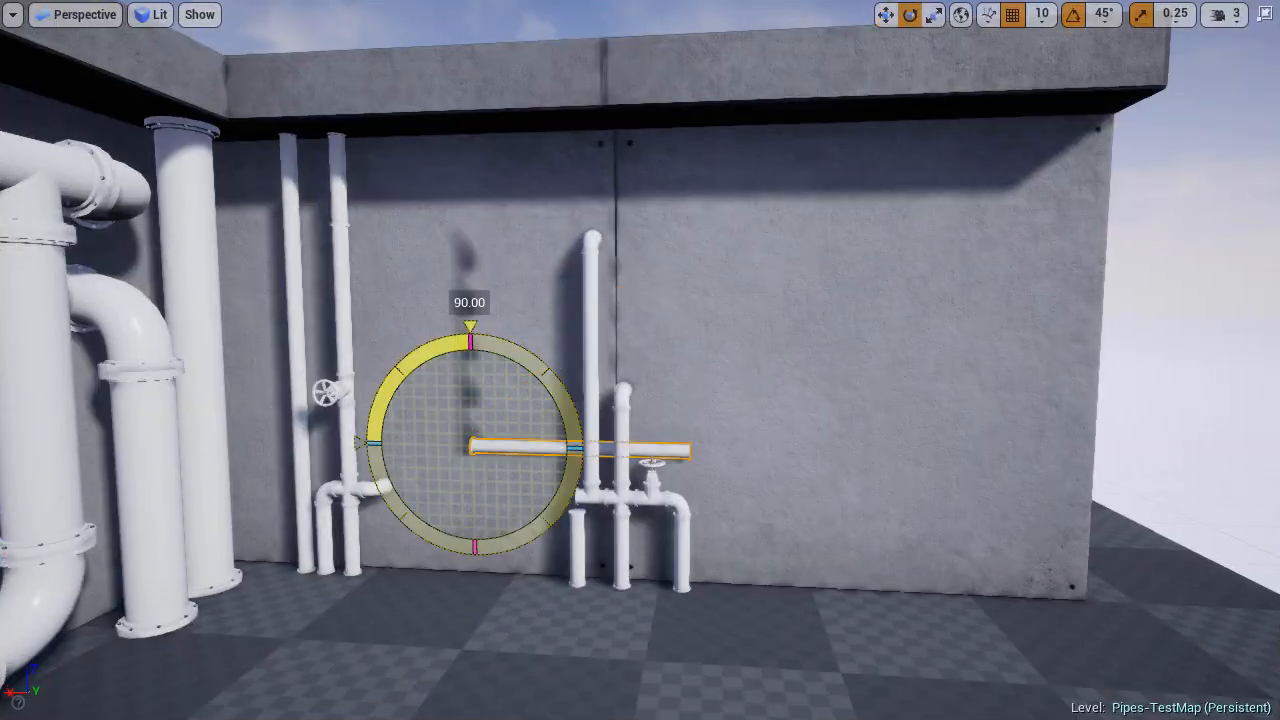
Raise the horizontally laid small pipe toward the wall's overhang and fit a hanging support bracket around it.
{"action": "key", "text": "w"}
{"action": "left_click_drag", "start_coordinate": [473, 365], "coordinate": [480, 75]}
{"action": "right_click_drag", "start_coordinate": [480, 75], "coordinate": [350, 85]}
{"action": "key", "text": "F11"}
{"action": "key", "text": "F11"}
{"action": "right_click_drag", "start_coordinate": [717, 246], "coordinate": [713, 431]}
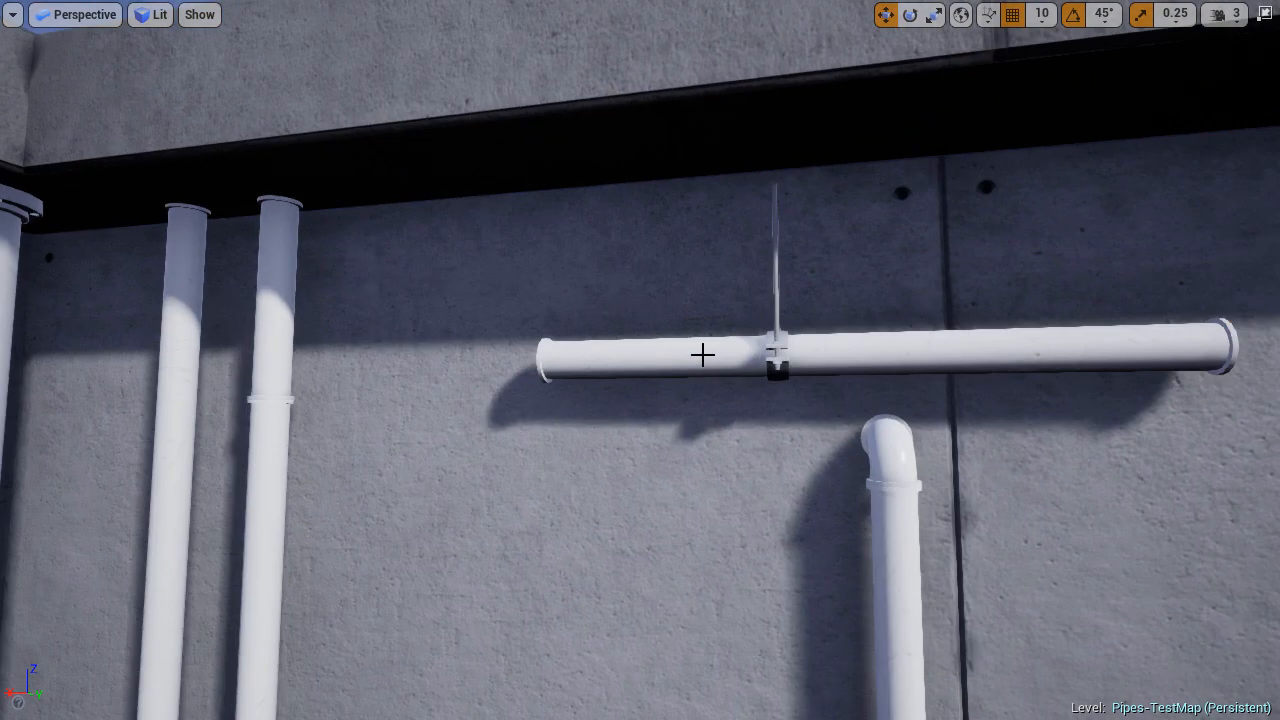
Lift the horizontal small pipe together with its hanging bracket closer to the underside of the overhang.
{"action": "left_click", "coordinate": [700, 354]}
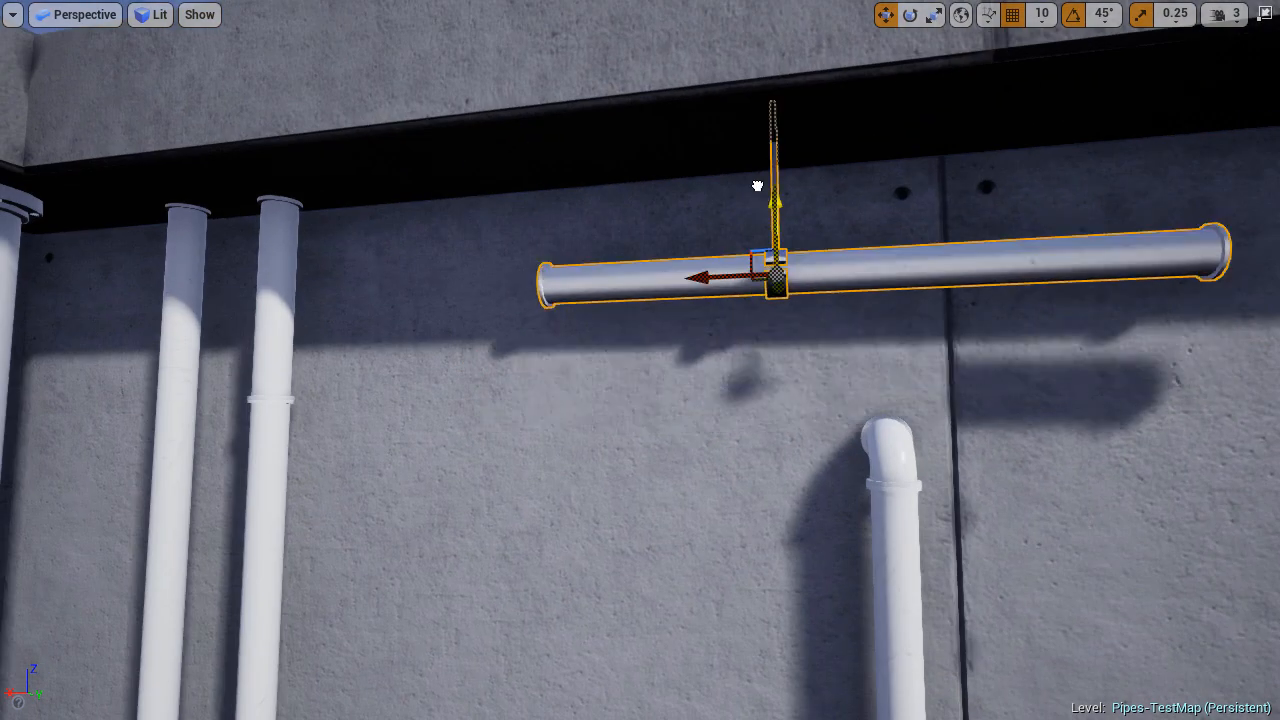
{"action": "right_click_drag", "start_coordinate": [700, 354], "coordinate": [750, 278]}
{"action": "right_click_drag", "start_coordinate": [554, 290], "coordinate": [600, 330]}
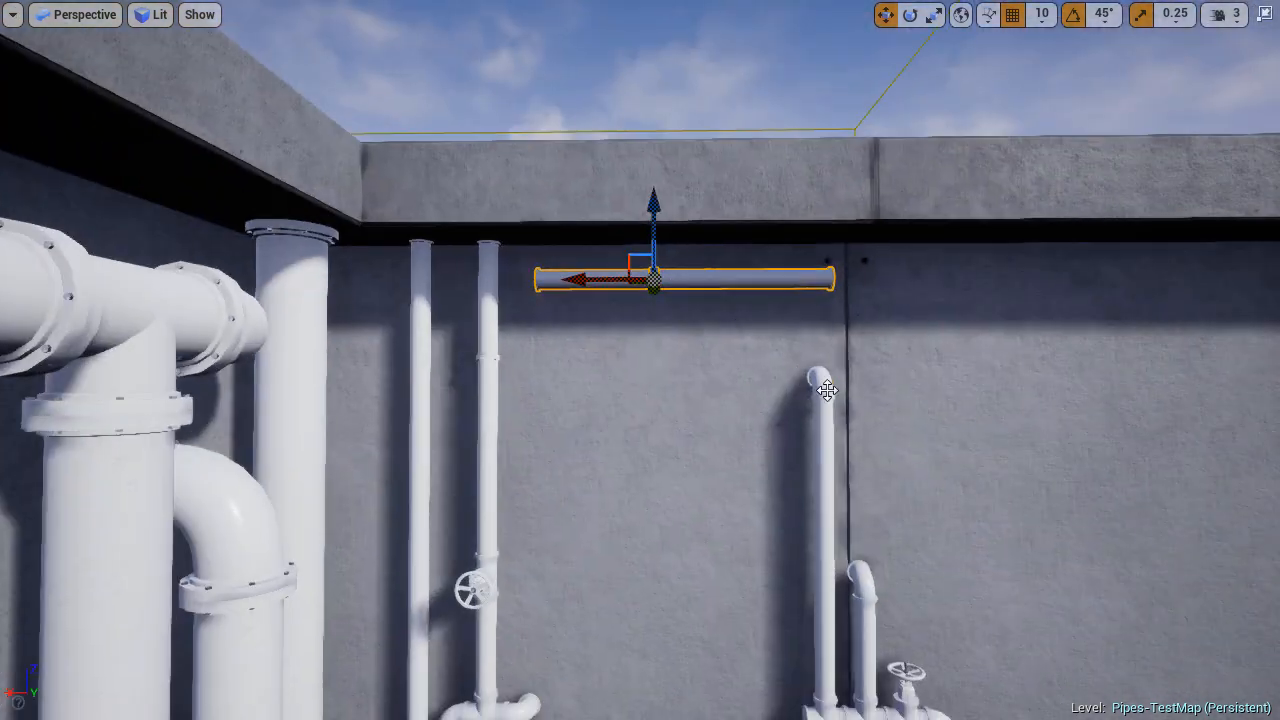
{"action": "left_click", "coordinate": [820, 383]}
{"action": "left_click_drag", "start_coordinate": [750, 382], "coordinate": [555, 308], "text": "alt"}
{"action": "key", "text": "ctrl+z"}
{"action": "right_click_drag", "start_coordinate": [555, 308], "coordinate": [600, 380]}
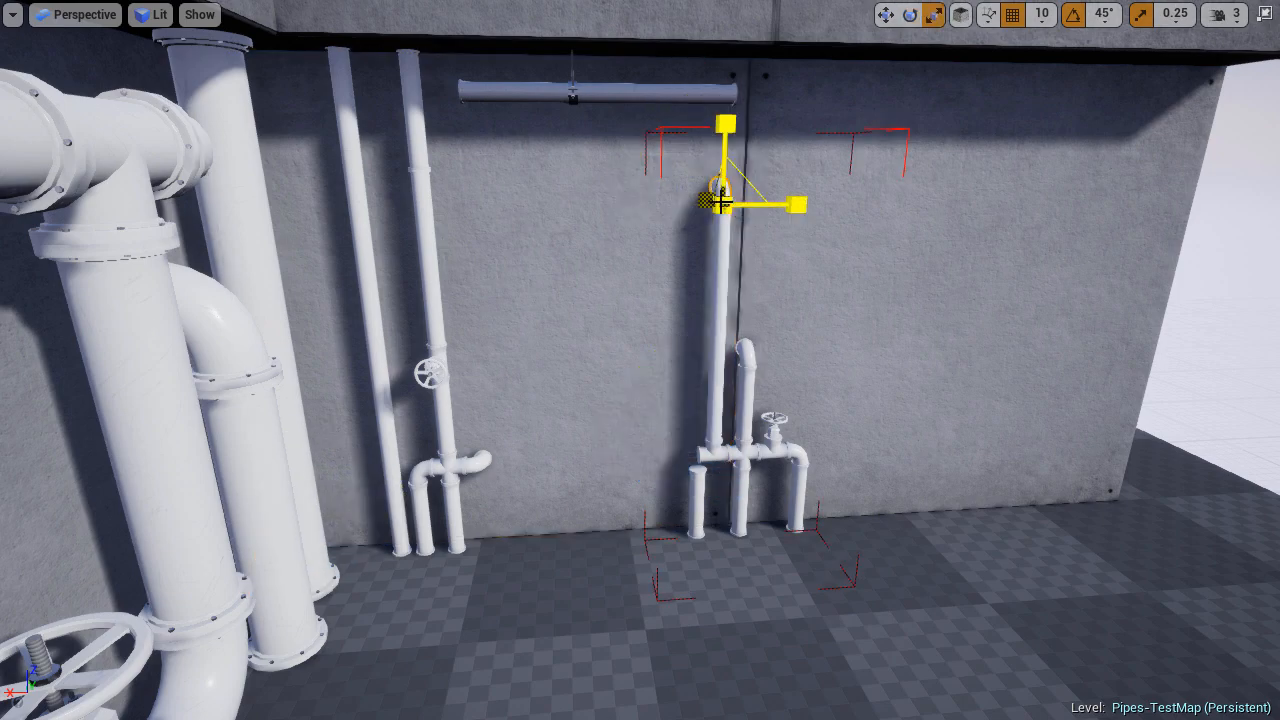
Ungroup the small-pipe assembly and place a rotated copy of the tall riser's top elbow near the overhead pipe's corner-side end.
{"action": "left_click_drag", "start_coordinate": [620, 200], "coordinate": [715, 195]}
{"action": "right_click", "coordinate": [722, 192]}
{"action": "left_click", "coordinate": [1026, 650]}
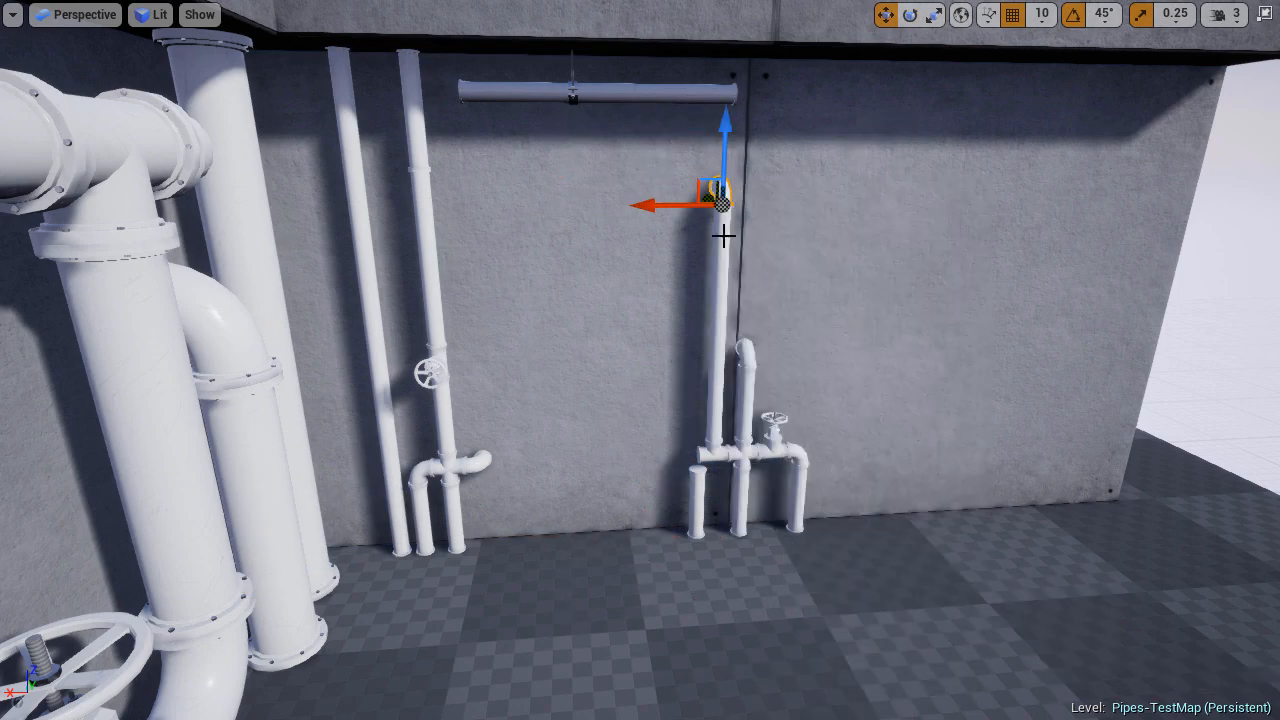
{"action": "right_click_drag", "start_coordinate": [724, 170], "coordinate": [766, 148]}
{"action": "left_click_drag", "start_coordinate": [635, 217], "coordinate": [522, 220], "text": "alt"}
{"action": "key", "text": "e"}
{"action": "left_click_drag", "start_coordinate": [570, 231], "coordinate": [610, 231]}
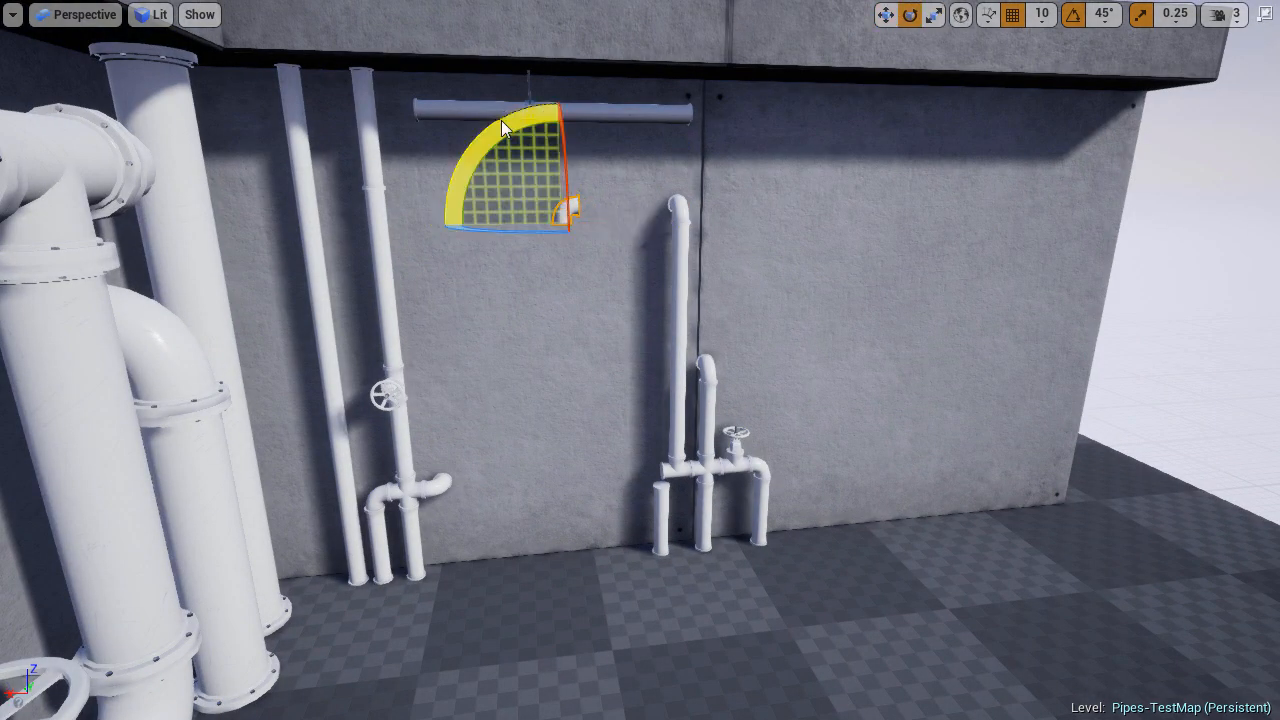
{"action": "left_click_drag", "start_coordinate": [383, 210], "coordinate": [383, 122]}
{"action": "right_click_drag", "start_coordinate": [383, 122], "coordinate": [480, 170]}
Reduce the grid snap to 5 and align the overhead pipe and the copied elbow flange to flange.
{"action": "left_click", "coordinate": [800, 280]}
{"action": "left_click_drag", "start_coordinate": [610, 285], "coordinate": [640, 285]}
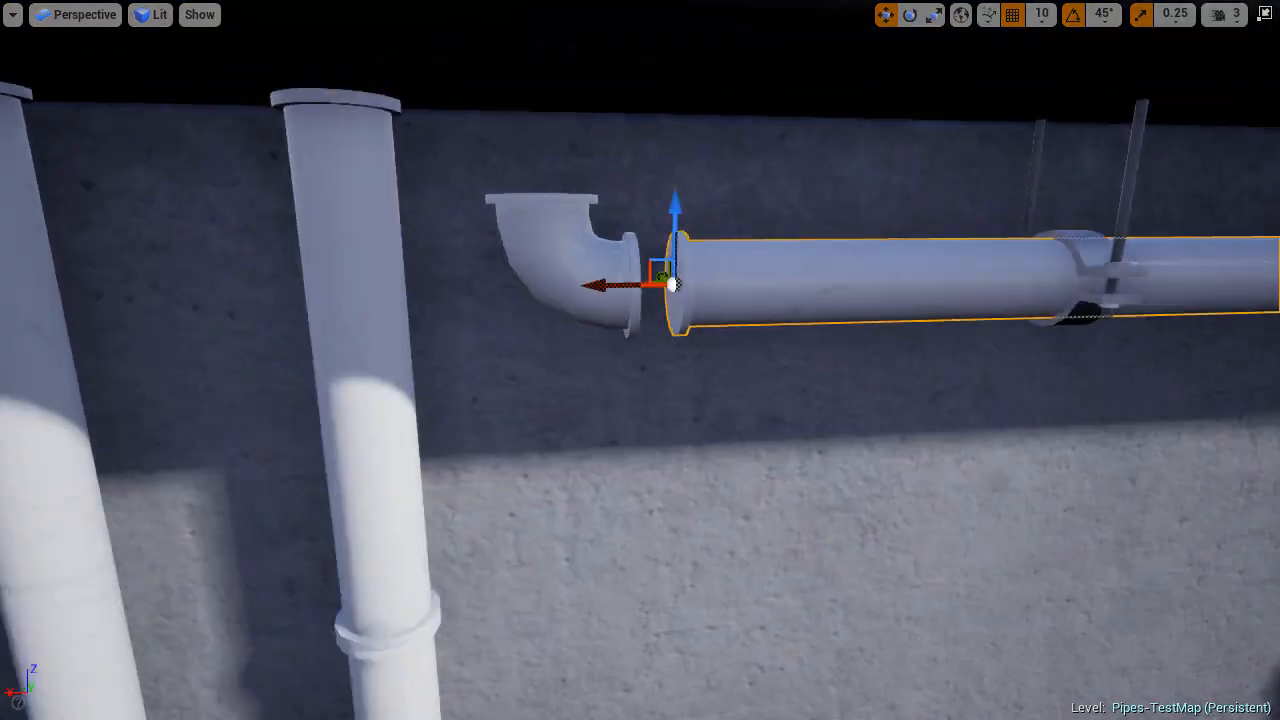
{"action": "left_click", "coordinate": [650, 265]}
{"action": "right_click_drag", "start_coordinate": [650, 265], "coordinate": [600, 275]}
{"action": "key", "text": "bracketleft"}
{"action": "left_click_drag", "start_coordinate": [775, 308], "coordinate": [806, 308]}
{"action": "right_click_drag", "start_coordinate": [806, 308], "coordinate": [810, 380]}
Stand a short vertical pipe on the overhead elbow's upward opening so that it runs into the overhang.
{"action": "left_click", "coordinate": [771, 60], "text": "ctrl"}
{"action": "right_click_drag", "start_coordinate": [773, 97], "coordinate": [768, 55]}
{"action": "left_click", "coordinate": [806, 228], "text": "ctrl"}
{"action": "left_click_drag", "start_coordinate": [806, 143], "coordinate": [806, 138]}
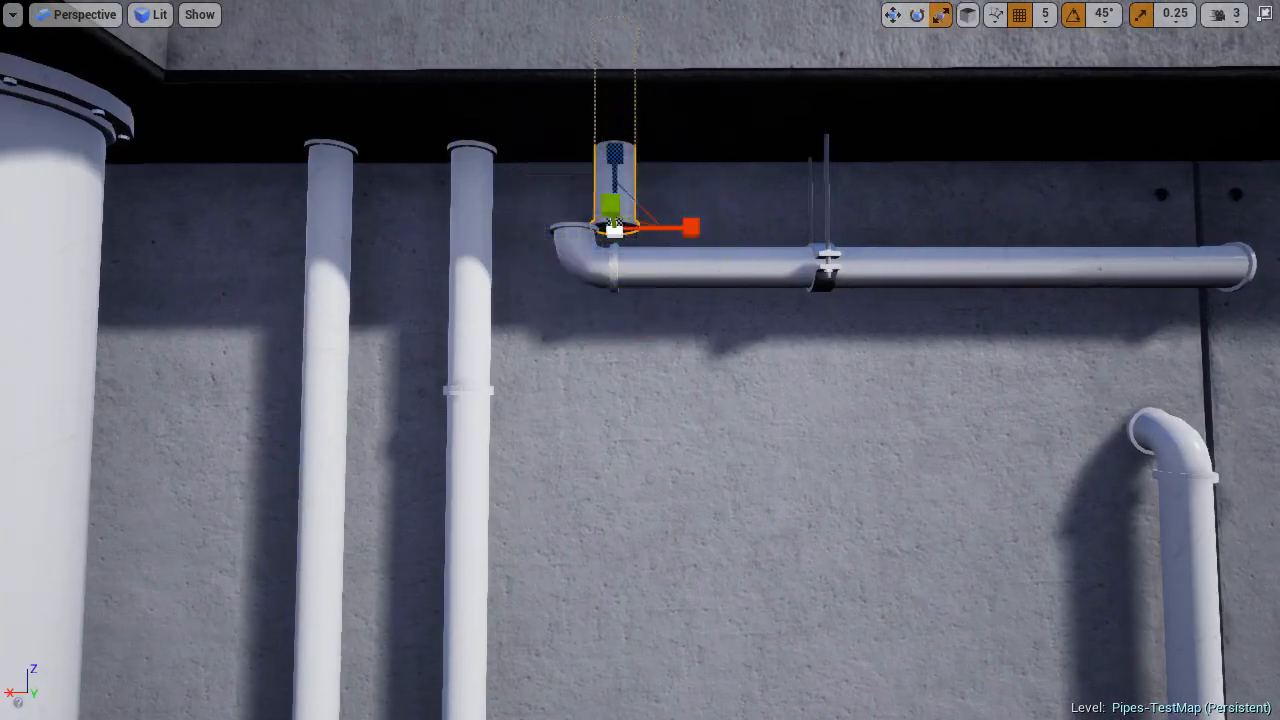
{"action": "key", "text": "w"}
{"action": "left_click_drag", "start_coordinate": [560, 228], "coordinate": [520, 228]}
{"action": "left_click", "coordinate": [549, 270]}
Extend the overhead run along X by attaching a copy of the horizontal small pipe to its free end.
{"action": "right_click_drag", "start_coordinate": [580, 190], "coordinate": [500, 300]}
{"action": "left_click", "coordinate": [450, 328], "text": "ctrl"}
{"action": "left_click", "coordinate": [582, 327], "text": "ctrl"}
{"action": "key", "text": "Escape"}
{"action": "right_click_drag", "start_coordinate": [603, 258], "coordinate": [596, 285]}
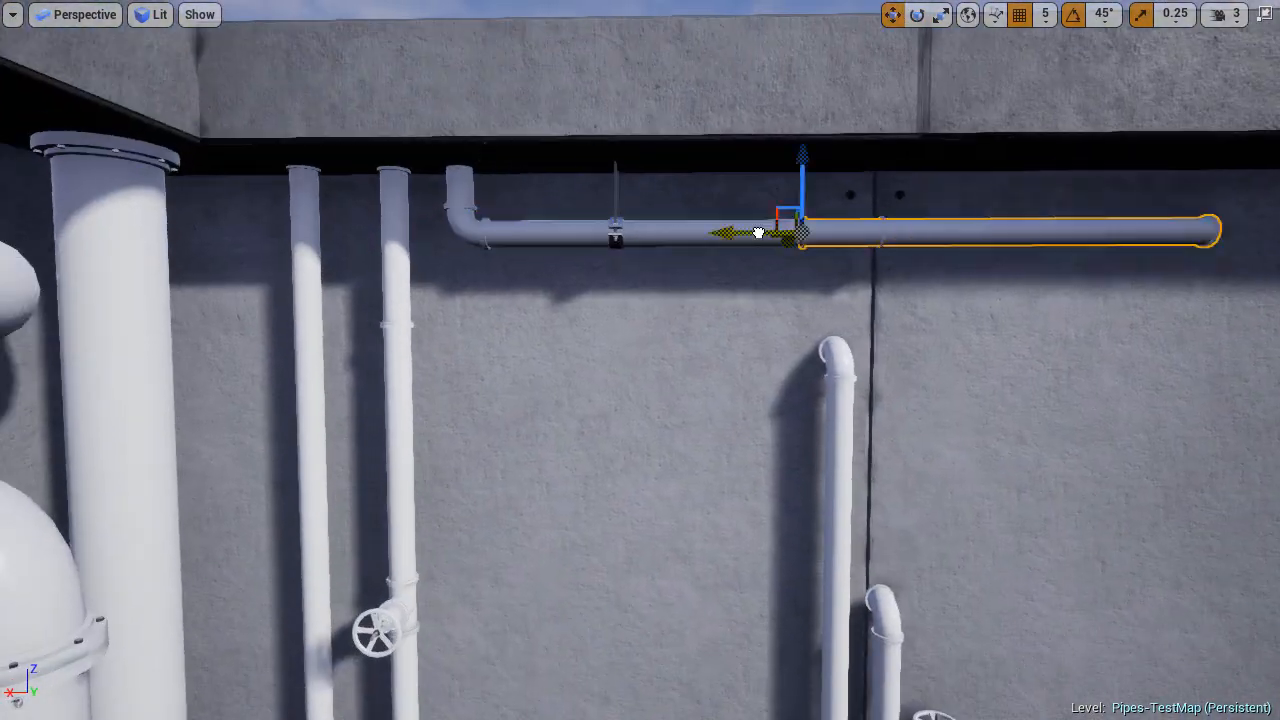
{"action": "left_click_drag", "start_coordinate": [758, 233], "coordinate": [812, 233]}
Place a pipes_med_90 elbow on the floor by the valve riser and rotate its opening toward the wall.
{"action": "mouse_move", "coordinate": [352, 566]}
{"action": "right_mouse_down"}
{"action": "mouse_move", "coordinate": [430, 560]}
{"action": "mouse_move", "coordinate": [340, 580]}
{"action": "mouse_move", "coordinate": [352, 566]}
{"action": "right_mouse_up"}
{"action": "right_click_drag", "start_coordinate": [431, 552], "coordinate": [574, 526]}
{"action": "key", "text": "F11"}
{"action": "left_click", "coordinate": [586, 569]}
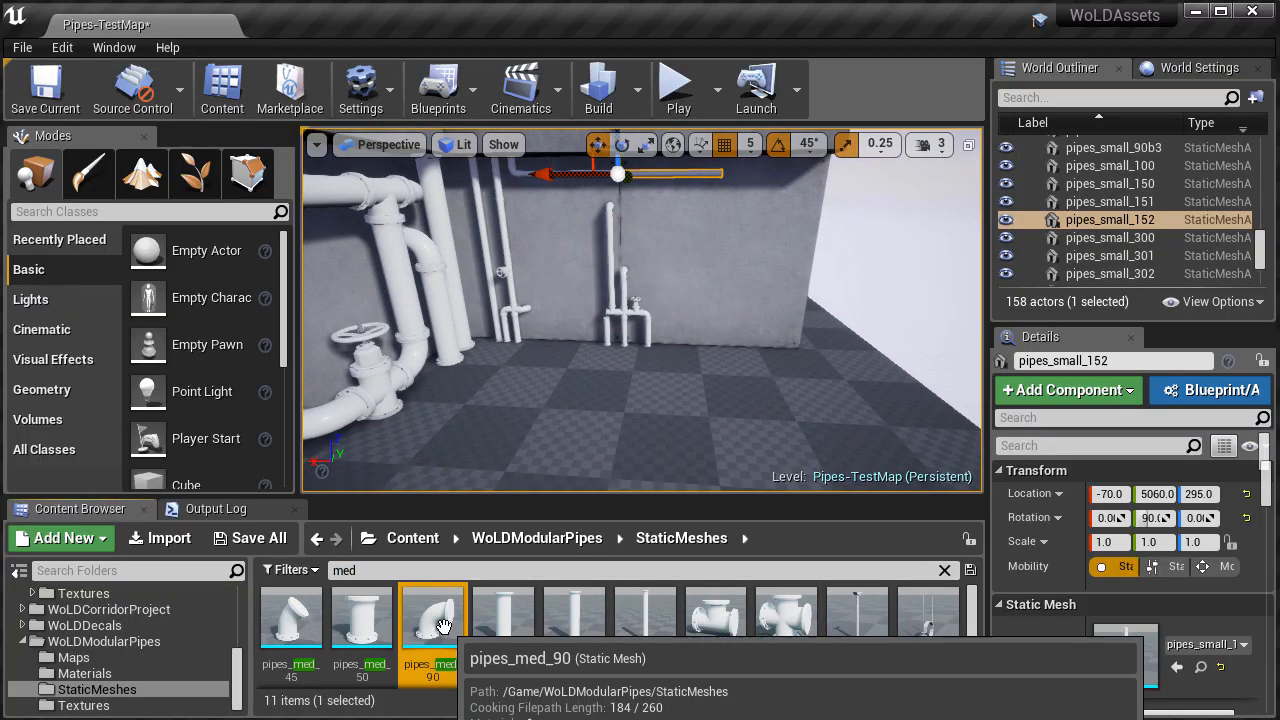
{"action": "key", "text": "F11"}
{"action": "key", "text": "e"}
{"action": "left_click_drag", "start_coordinate": [606, 543], "coordinate": [690, 538]}
{"action": "right_click_drag", "start_coordinate": [690, 538], "coordinate": [769, 572]}
{"action": "right_click_drag", "start_coordinate": [752, 488], "coordinate": [930, 475]}
{"action": "left_click_drag", "start_coordinate": [515, 521], "coordinate": [598, 533], "text": "alt"}
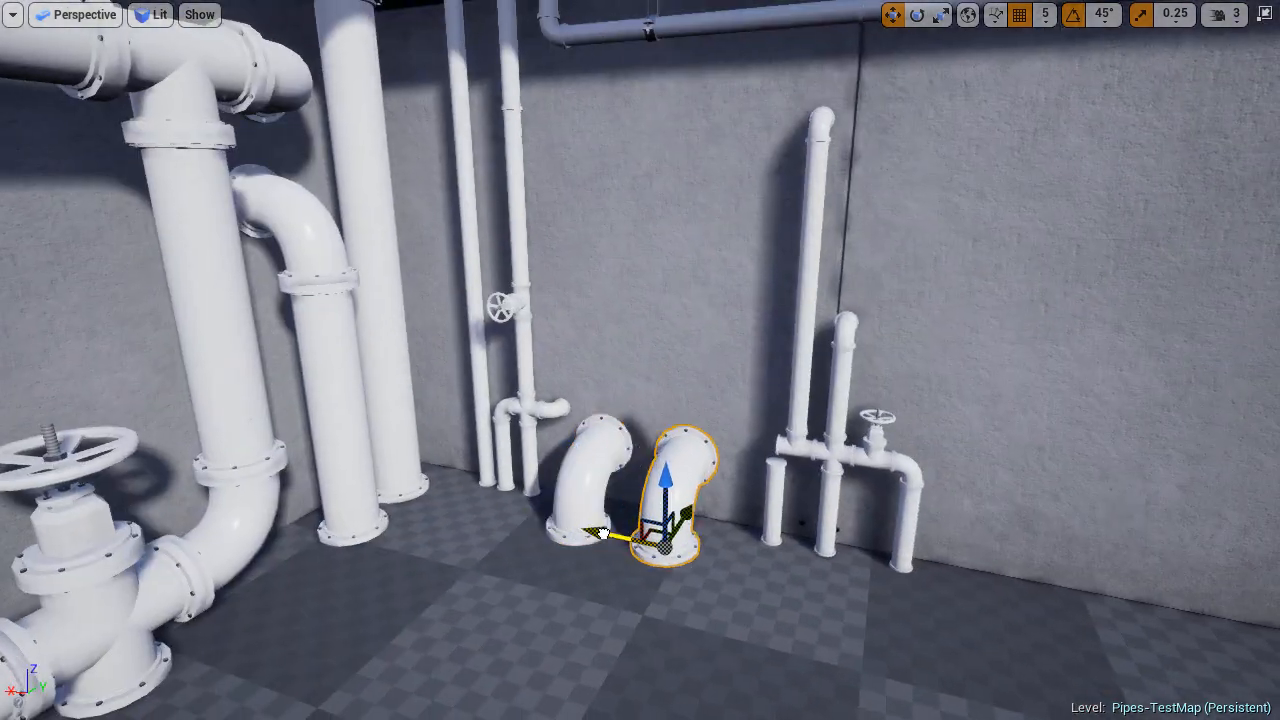
{"action": "key", "text": "Escape"}
{"action": "mouse_move", "coordinate": [610, 530]}
{"action": "right_mouse_down"}
{"action": "mouse_move", "coordinate": [600, 495]}
{"action": "mouse_move", "coordinate": [620, 465]}
{"action": "mouse_move", "coordinate": [610, 520]}
{"action": "right_mouse_up"}
{"action": "left_click", "coordinate": [620, 620]}
{"action": "key", "text": "Delete"}
Shift the medium floor elbow along X to between the valve riser and the other small-pipe cluster.
{"action": "left_click", "coordinate": [528, 632]}
{"action": "right_click_drag", "start_coordinate": [528, 632], "coordinate": [560, 610]}
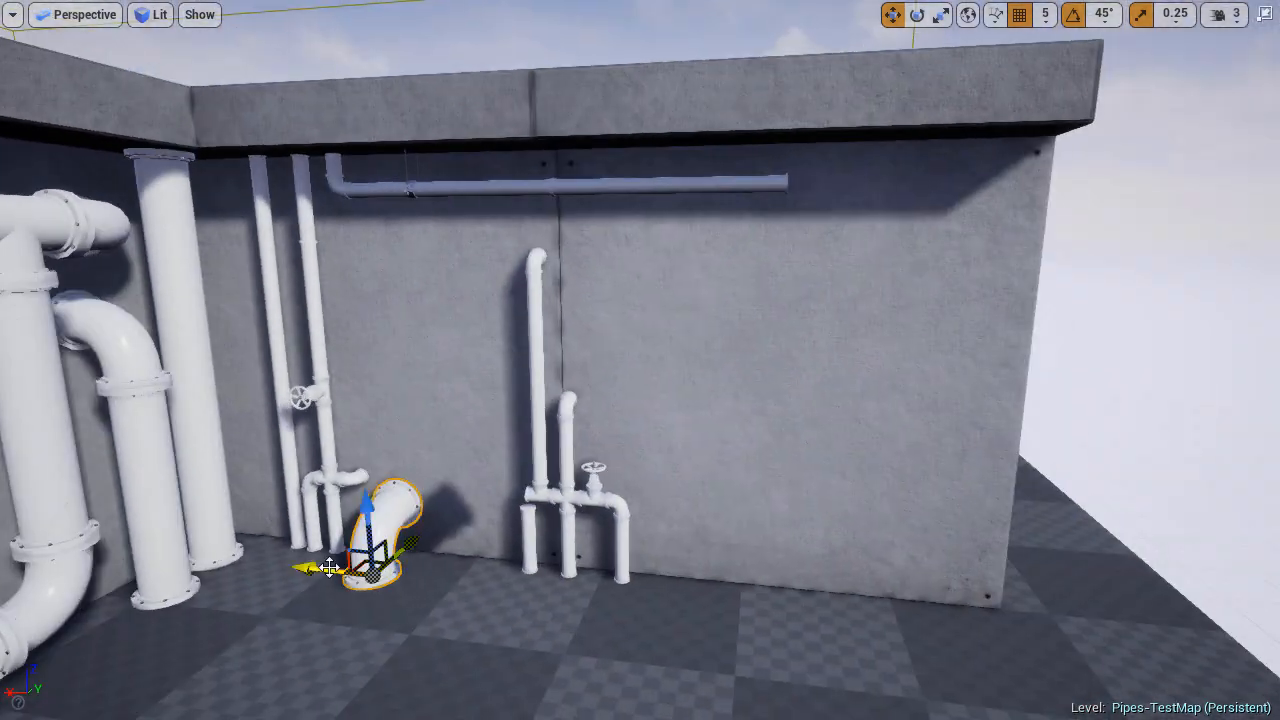
{"action": "left_click_drag", "start_coordinate": [334, 566], "coordinate": [420, 572]}
{"action": "key", "text": "Escape"}
Fit an elbow between the short standing pipe and the open end of the small-pipe cluster's horizontal section.
{"action": "right_click_drag", "start_coordinate": [600, 467], "coordinate": [600, 430]}
{"action": "left_click", "coordinate": [600, 467]}
{"action": "left_click_drag", "start_coordinate": [688, 577], "coordinate": [662, 577]}
{"action": "right_click_drag", "start_coordinate": [662, 577], "coordinate": [680, 545]}
{"action": "left_click", "coordinate": [982, 545]}
Add another copy of the horizontal small pipe to the overhead run, extending it to the wall's outer end.
{"action": "right_click_drag", "start_coordinate": [827, 556], "coordinate": [860, 480]}
{"action": "left_click", "coordinate": [880, 272]}
{"action": "right_click_drag", "start_coordinate": [880, 272], "coordinate": [905, 235]}
{"action": "left_click_drag", "start_coordinate": [725, 323], "coordinate": [731, 323]}
{"action": "right_click_drag", "start_coordinate": [731, 323], "coordinate": [600, 375]}
{"action": "key", "text": "Escape"}
Place a wall end column, rotated 90°, flush against the outer end of the wall behind the overhead run.
{"action": "left_click", "coordinate": [893, 340]}
{"action": "key", "text": "e"}
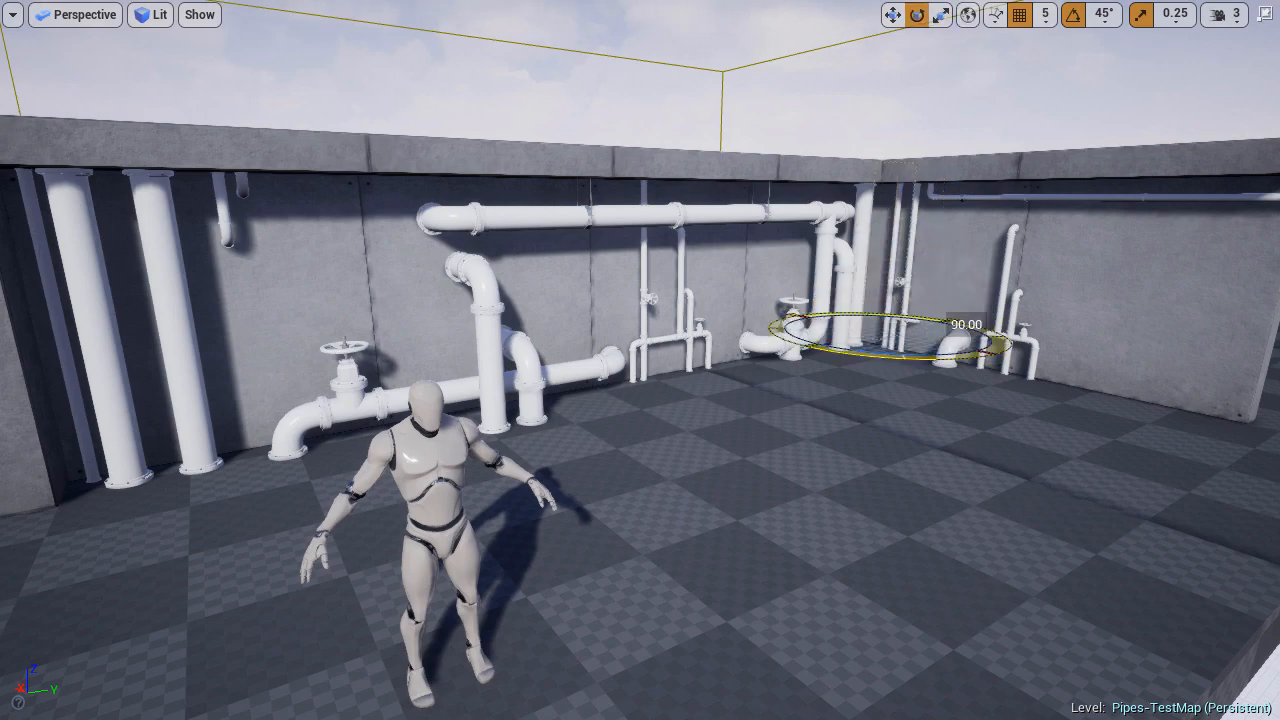
{"action": "key", "text": "w"}
{"action": "left_click_drag", "start_coordinate": [920, 352], "coordinate": [1154, 446]}
{"action": "right_click_drag", "start_coordinate": [1154, 446], "coordinate": [1145, 405]}
{"action": "left_click_drag", "start_coordinate": [536, 566], "coordinate": [524, 560]}
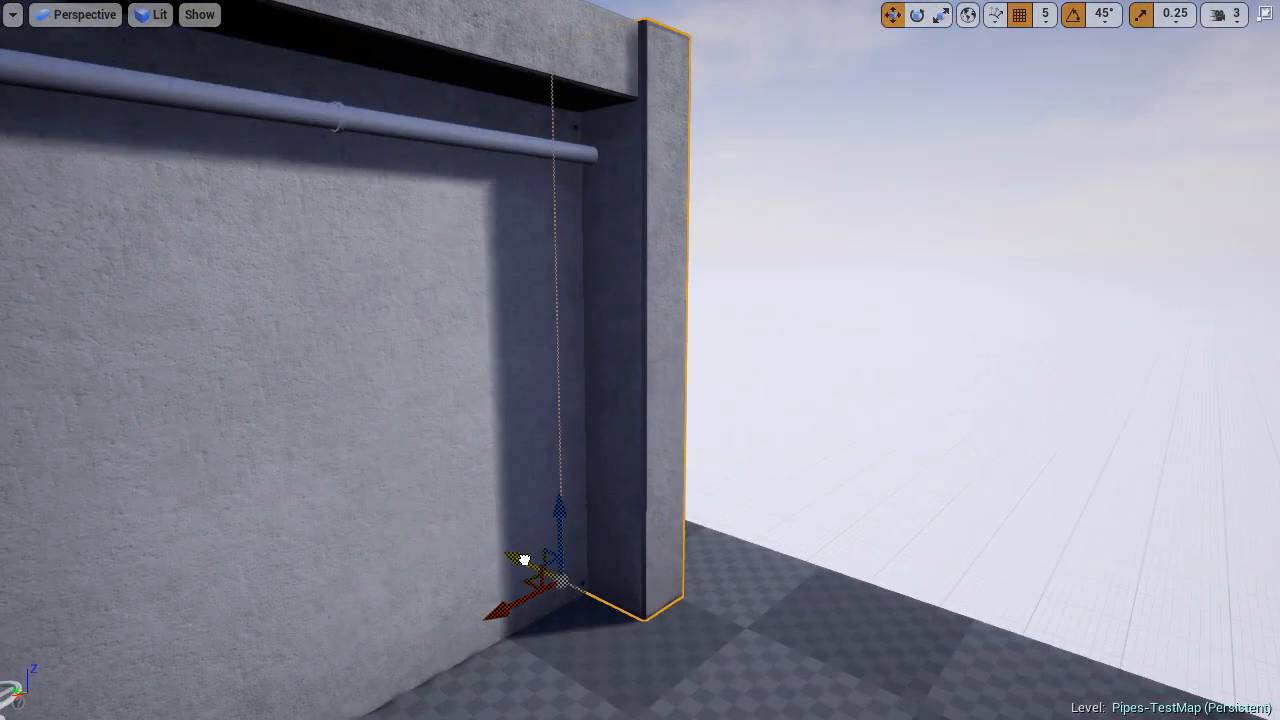
{"action": "key", "text": "Escape"}
Shift the complete overhead small-pipe run along X toward the valve riser and space hanging bracket copies along it.
{"action": "right_click_drag", "start_coordinate": [524, 560], "coordinate": [450, 470]}
{"action": "left_click", "coordinate": [537, 378]}
{"action": "right_click_drag", "start_coordinate": [537, 384], "coordinate": [490, 370]}
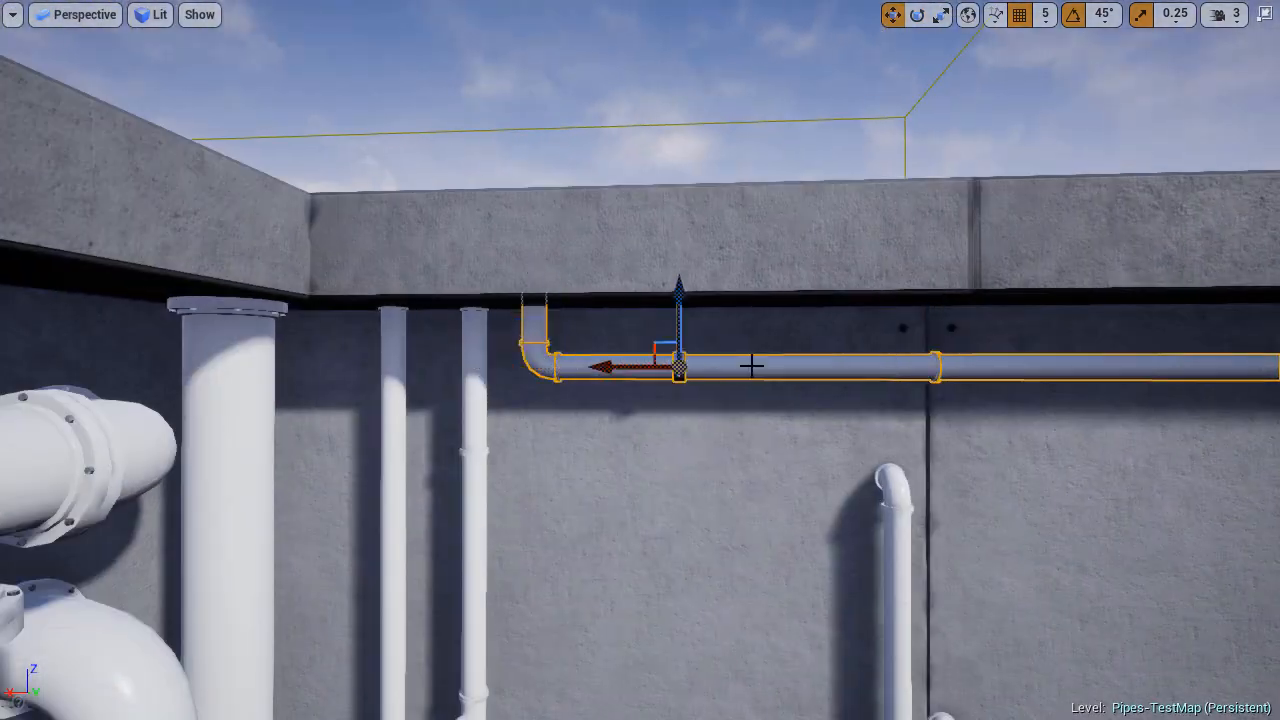
{"action": "right_click_drag", "start_coordinate": [751, 366], "coordinate": [805, 370]}
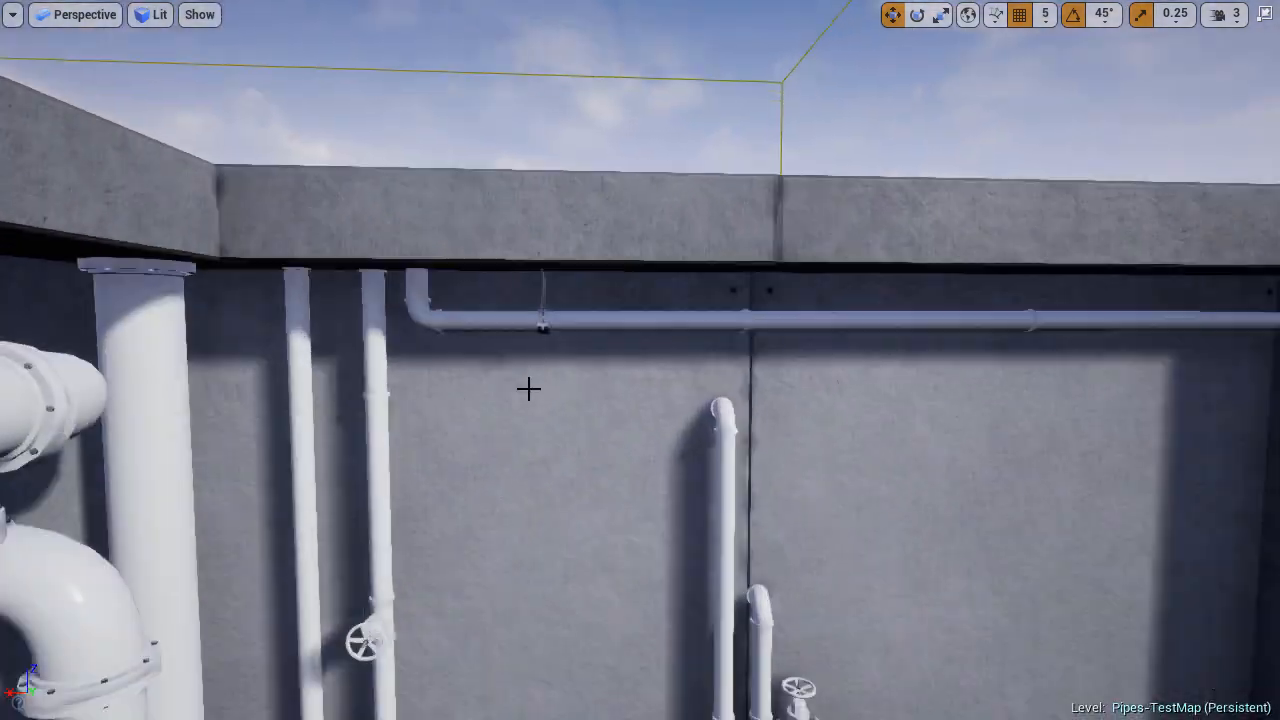
{"action": "right_click_drag", "start_coordinate": [526, 386], "coordinate": [470, 402]}
Place a copy of the grouped small-pipe assembly beside the two large vertical pipes on the first wall and ungroup it.
{"action": "left_click", "coordinate": [888, 378]}
{"action": "mouse_move", "coordinate": [888, 378]}
{"action": "right_mouse_down"}
{"action": "mouse_move", "coordinate": [960, 378]}
{"action": "mouse_move", "coordinate": [900, 360]}
{"action": "right_mouse_up"}
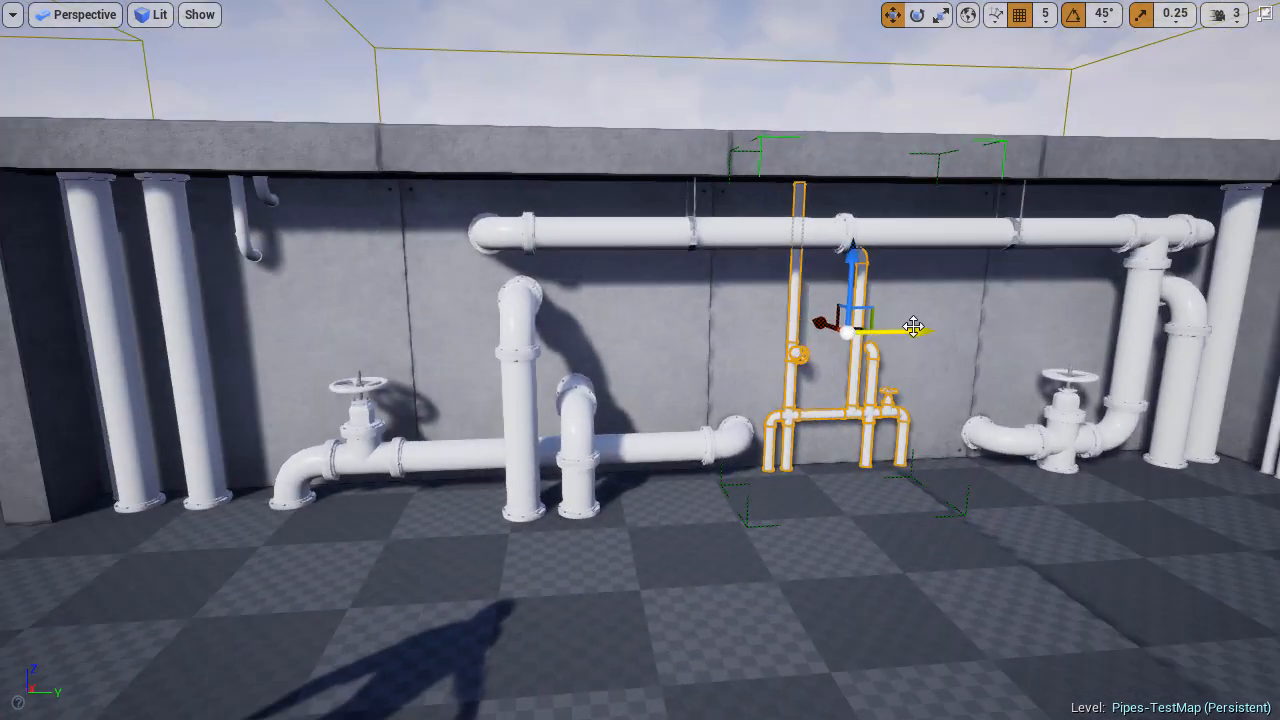
{"action": "key", "text": "f"}
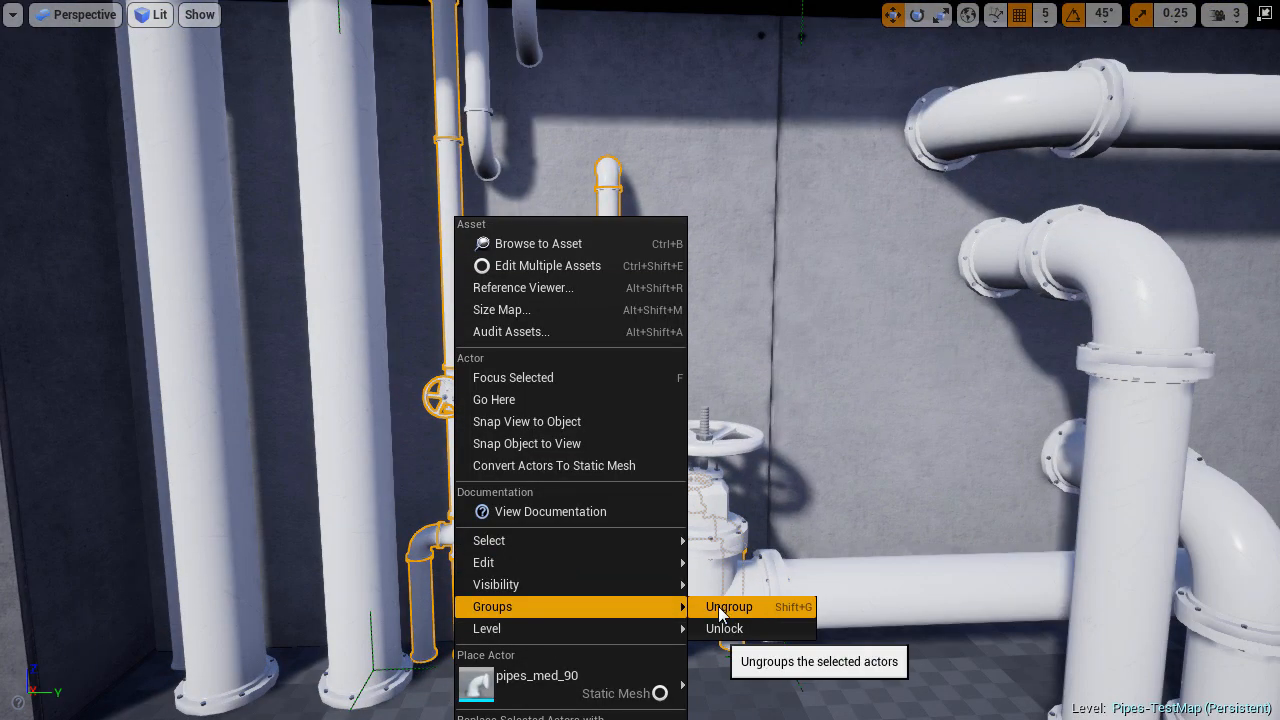
{"action": "left_click", "coordinate": [718, 606]}
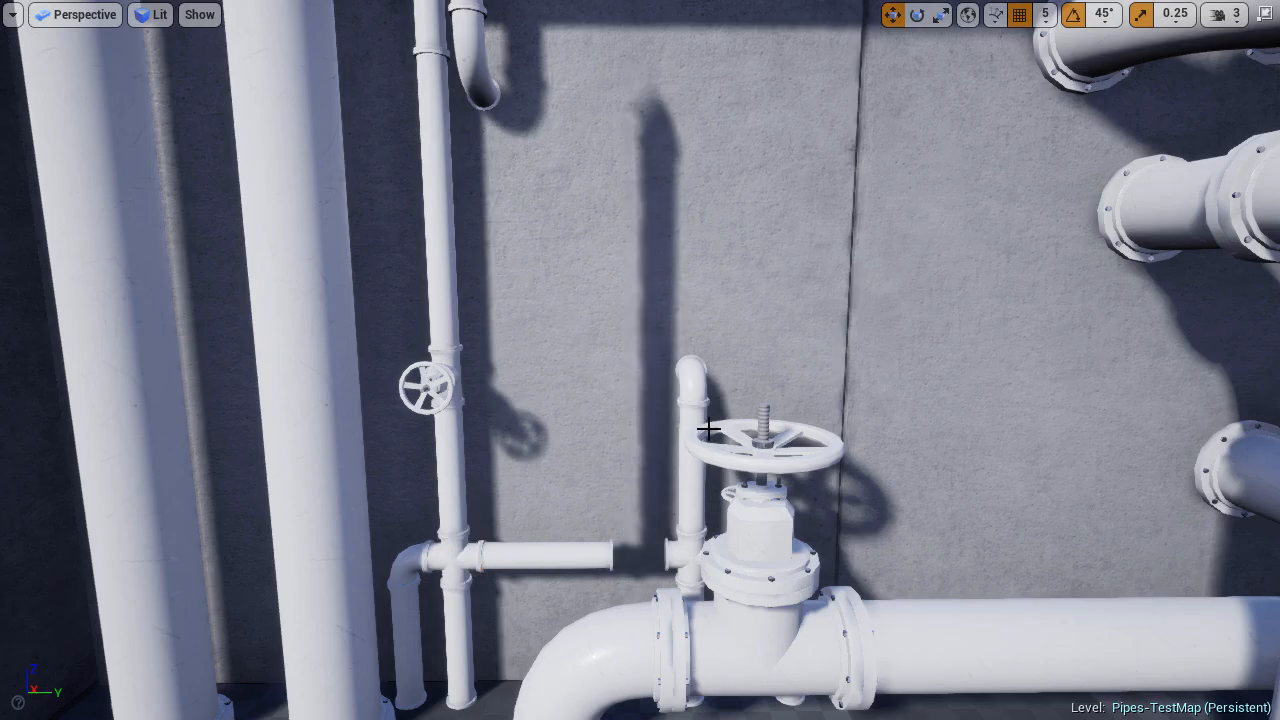
Remove the copied assembly's connecting pipe and replace the valve riser's four-way with a three-way rotated -90°.
{"action": "left_click", "coordinate": [706, 428]}
{"action": "key", "text": "f"}
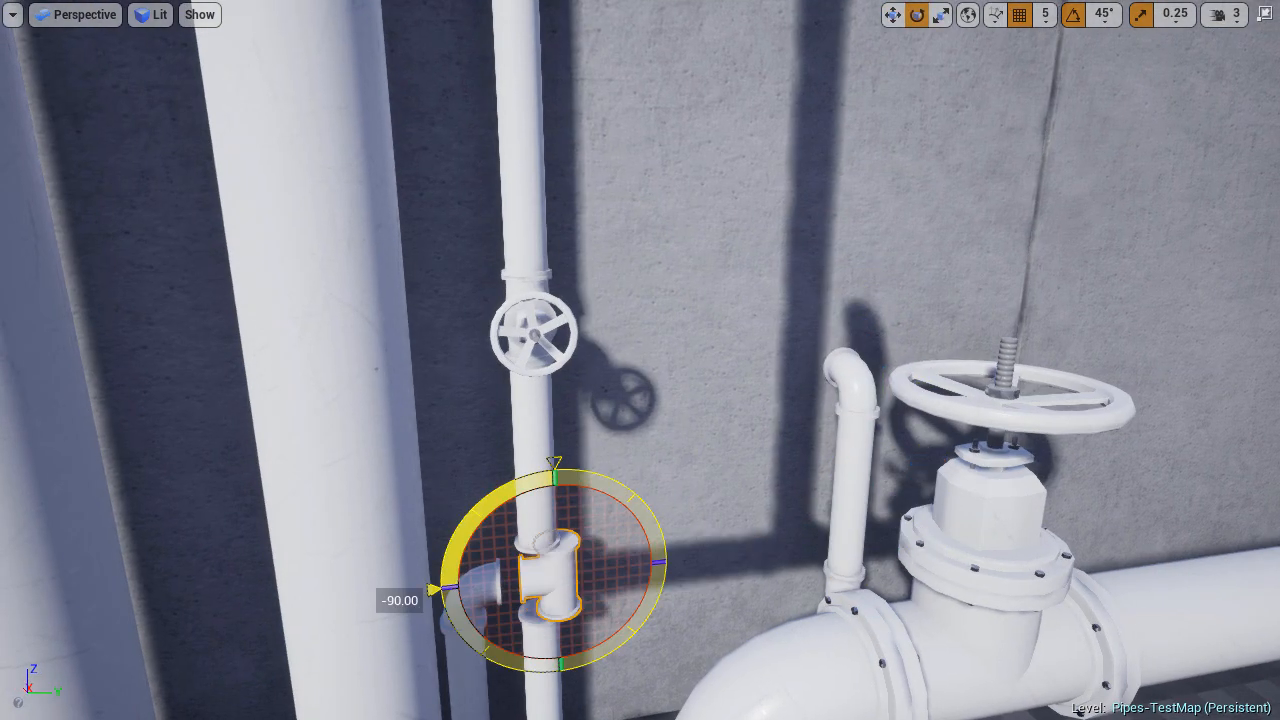
{"action": "key", "text": "w"}
{"action": "right_click_drag", "start_coordinate": [560, 500], "coordinate": [760, 460]}
Rotate a copied small elbow and short pipe 90°, set them on the medium horizontal pipe, and add a second copy alongside.
{"action": "left_click", "coordinate": [660, 404]}
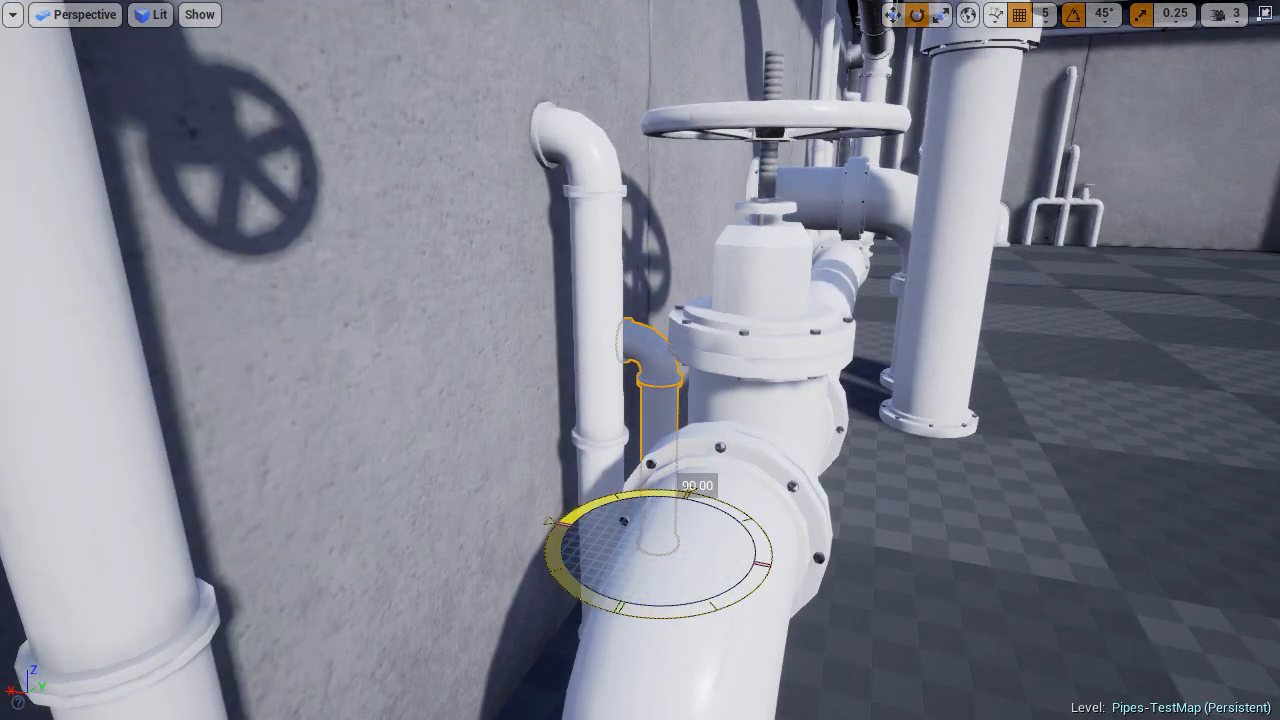
{"action": "key", "text": "w"}
{"action": "right_click_drag", "start_coordinate": [640, 440], "coordinate": [680, 540]}
{"action": "left_click_drag", "start_coordinate": [680, 626], "coordinate": [694, 690]}
{"action": "right_click_drag", "start_coordinate": [737, 460], "coordinate": [640, 470]}
{"action": "left_click_drag", "start_coordinate": [735, 562], "coordinate": [779, 558], "text": "alt"}
{"action": "right_click_drag", "start_coordinate": [779, 558], "coordinate": [560, 520]}
Select all parts of the copied valve riser and its elbowed leg, and shift them along Y away from the large pipes.
{"action": "left_click", "coordinate": [482, 588]}
{"action": "left_click", "coordinate": [522, 364], "text": "ctrl"}
{"action": "left_click", "coordinate": [518, 275], "text": "ctrl"}
{"action": "right_click_drag", "start_coordinate": [518, 275], "coordinate": [510, 170]}
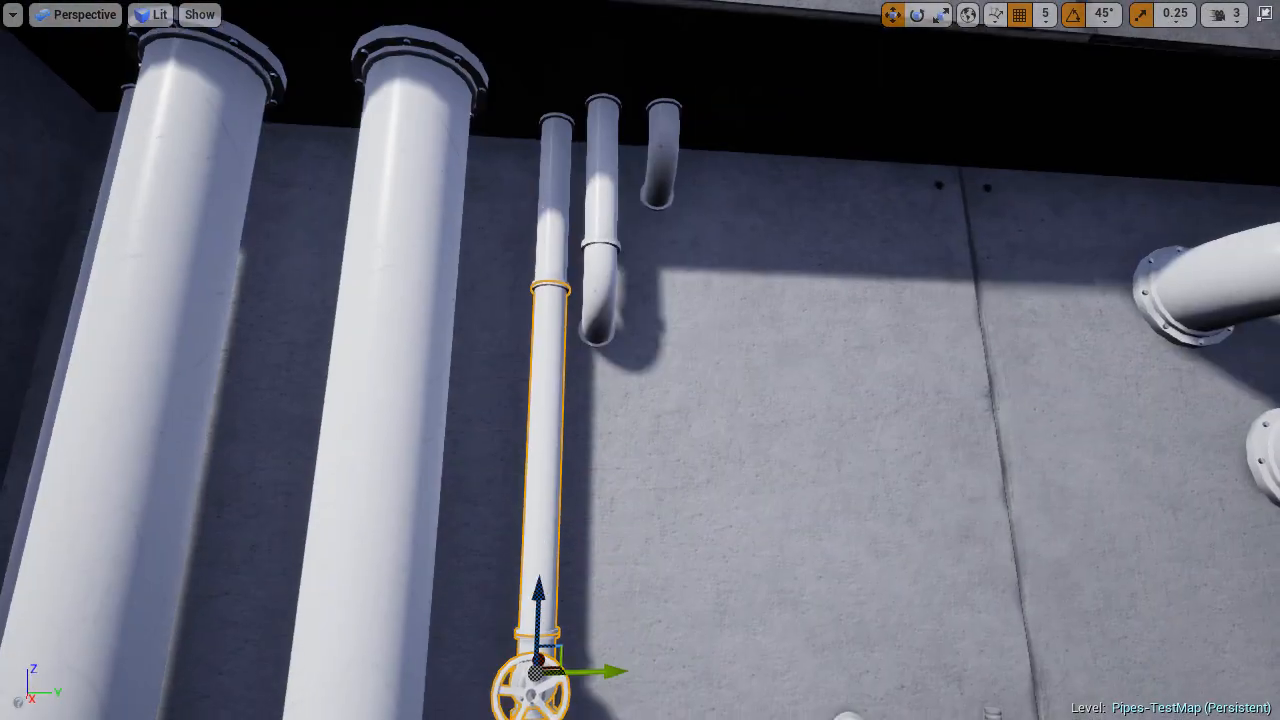
{"action": "left_click", "coordinate": [554, 215], "text": "ctrl"}
{"action": "right_click_drag", "start_coordinate": [554, 215], "coordinate": [554, 400]}
{"action": "left_click", "coordinate": [538, 545], "text": "ctrl"}
{"action": "left_click", "coordinate": [494, 550], "text": "ctrl"}
{"action": "right_click_drag", "start_coordinate": [494, 550], "coordinate": [470, 560]}
{"action": "left_click_drag", "start_coordinate": [634, 610], "coordinate": [664, 612]}
{"action": "right_click_drag", "start_coordinate": [655, 400], "coordinate": [650, 217]}
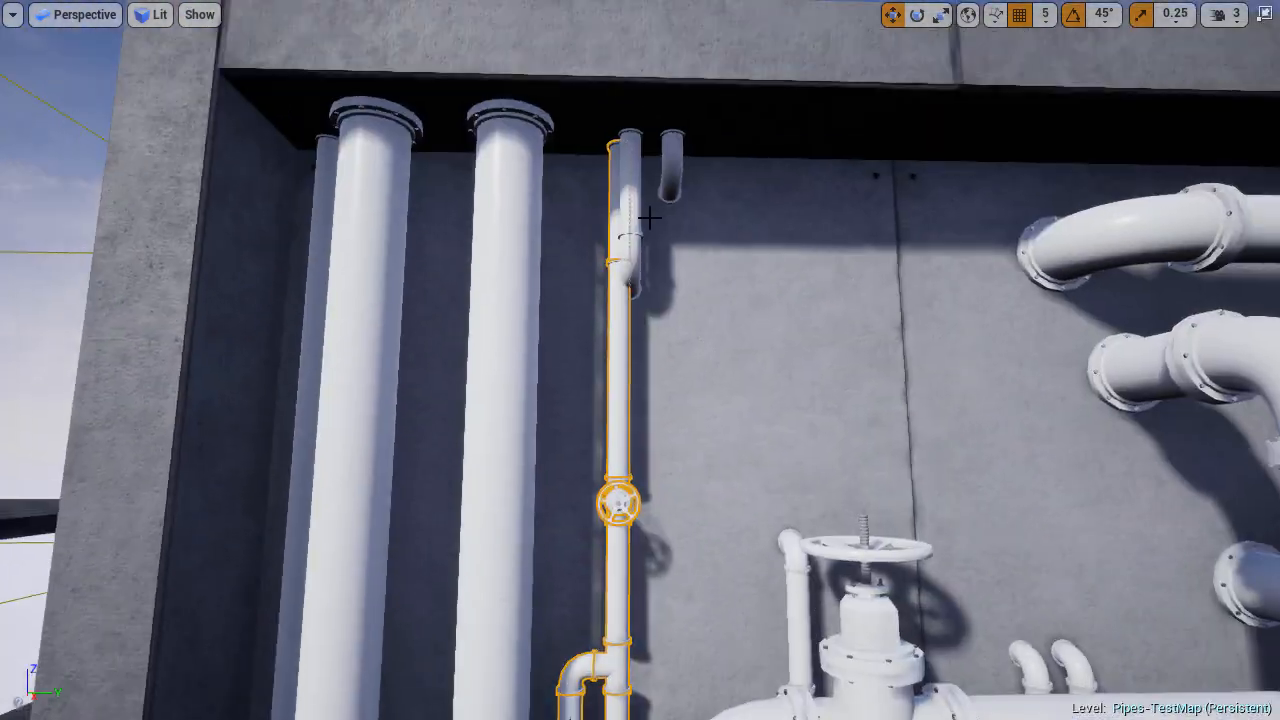
{"action": "key", "text": "Escape"}
Copy the medium elbow with its short pipes to the open floor near the wall's end column and turn it toward the wall.
{"action": "right_click_drag", "start_coordinate": [1039, 175], "coordinate": [757, 176]}
{"action": "mouse_move", "coordinate": [662, 273]}
{"action": "right_mouse_down"}
{"action": "mouse_move", "coordinate": [760, 300]}
{"action": "mouse_move", "coordinate": [662, 290]}
{"action": "mouse_move", "coordinate": [680, 270]}
{"action": "right_mouse_up"}
{"action": "left_click", "coordinate": [722, 374]}
{"action": "left_click", "coordinate": [737, 494], "text": "ctrl"}
{"action": "left_click_drag", "start_coordinate": [815, 446], "coordinate": [1200, 446], "text": "alt"}
{"action": "right_click_drag", "start_coordinate": [690, 432], "coordinate": [850, 432]}
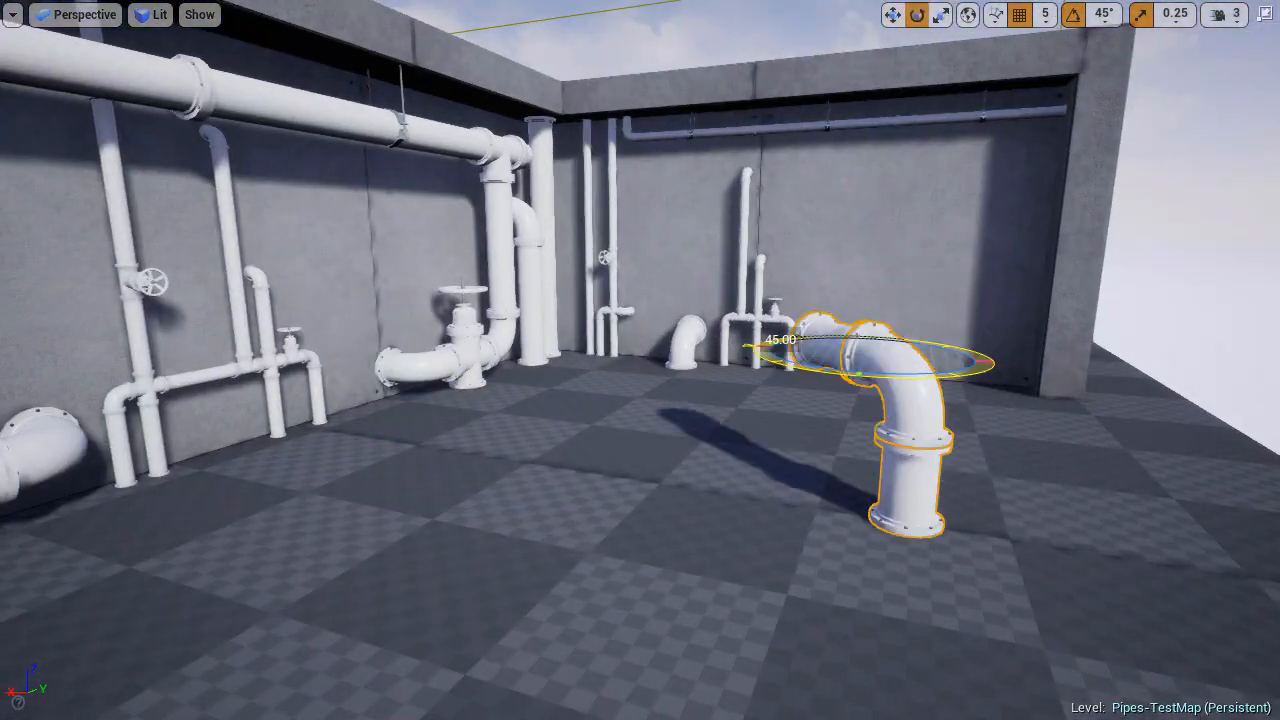
{"action": "key", "text": "w"}
{"action": "right_click_drag", "start_coordinate": [1059, 370], "coordinate": [840, 420]}
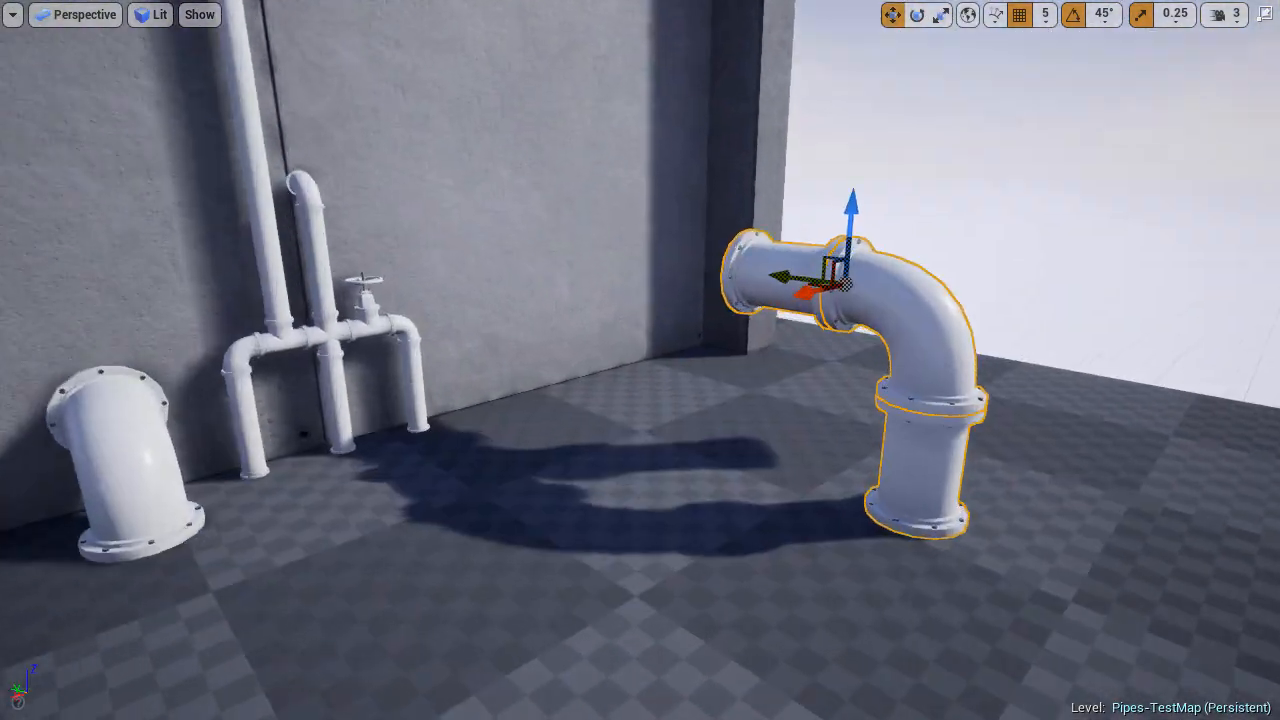
Place a medium floor support beside the copied assembly and swap its horizontal pipe's static mesh to pipes_med_100.
{"action": "key", "text": "F11"}
{"action": "left_click", "coordinate": [735, 285]}
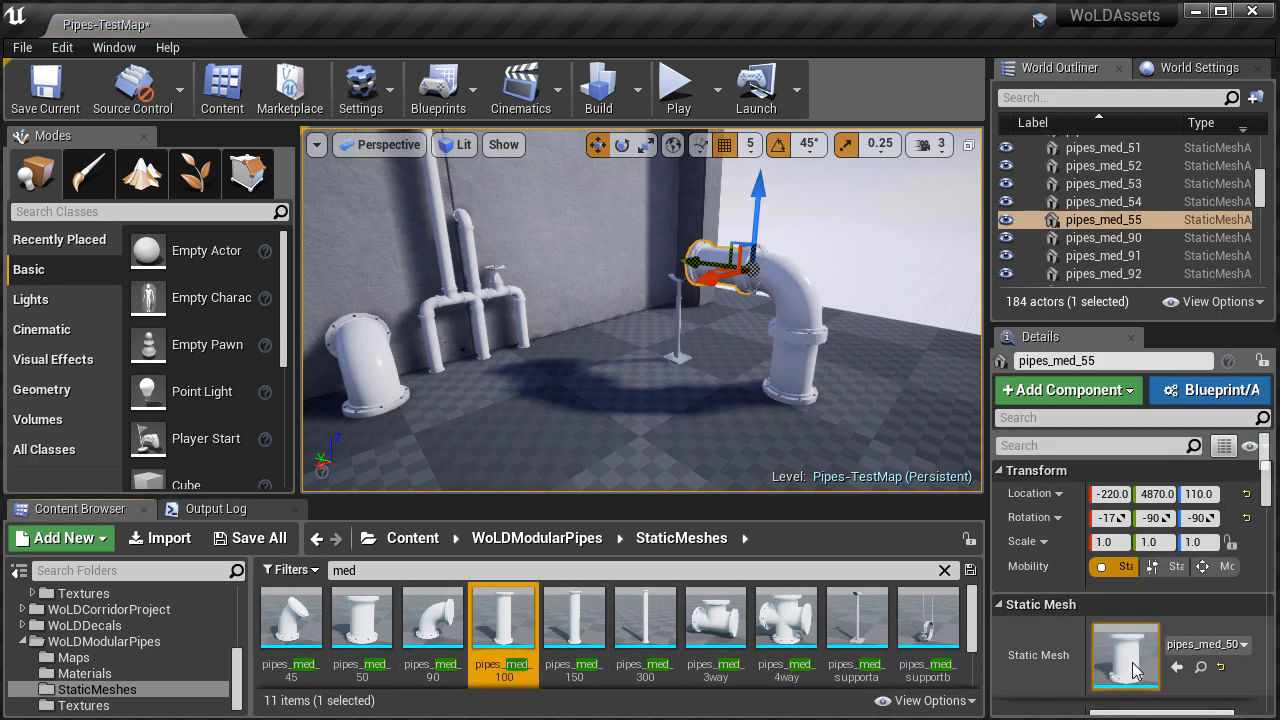
{"action": "left_click_drag", "start_coordinate": [645, 636], "coordinate": [1125, 655]}
{"action": "mouse_move", "coordinate": [650, 376]}
{"action": "right_mouse_down"}
{"action": "mouse_move", "coordinate": [640, 400]}
{"action": "mouse_move", "coordinate": [650, 376]}
{"action": "right_mouse_up"}
{"action": "key", "text": "F11"}
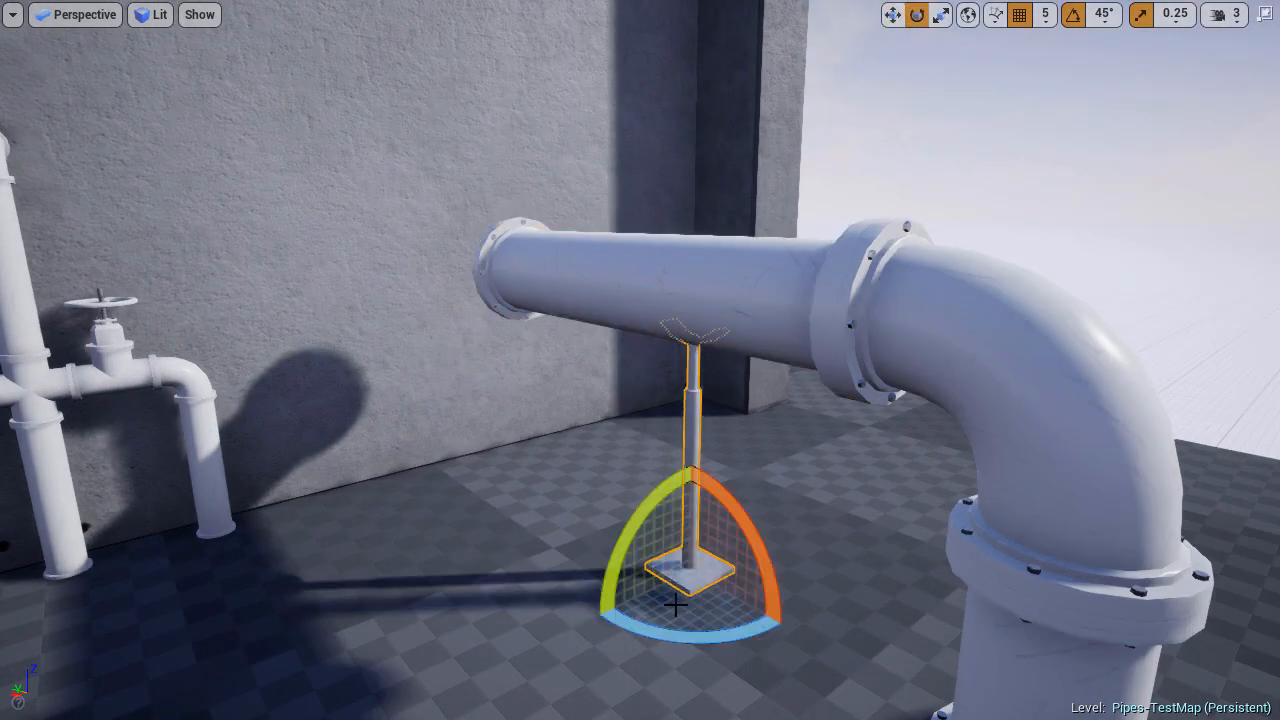
Rotate the floor support to line up beneath the medium horizontal pipe.
{"action": "left_click_drag", "start_coordinate": [676, 637], "coordinate": [760, 630]}
{"action": "right_click_drag", "start_coordinate": [760, 560], "coordinate": [928, 499]}
{"action": "key", "text": "w"}
{"action": "key", "text": "Escape"}
{"action": "right_click_drag", "start_coordinate": [795, 602], "coordinate": [632, 364]}
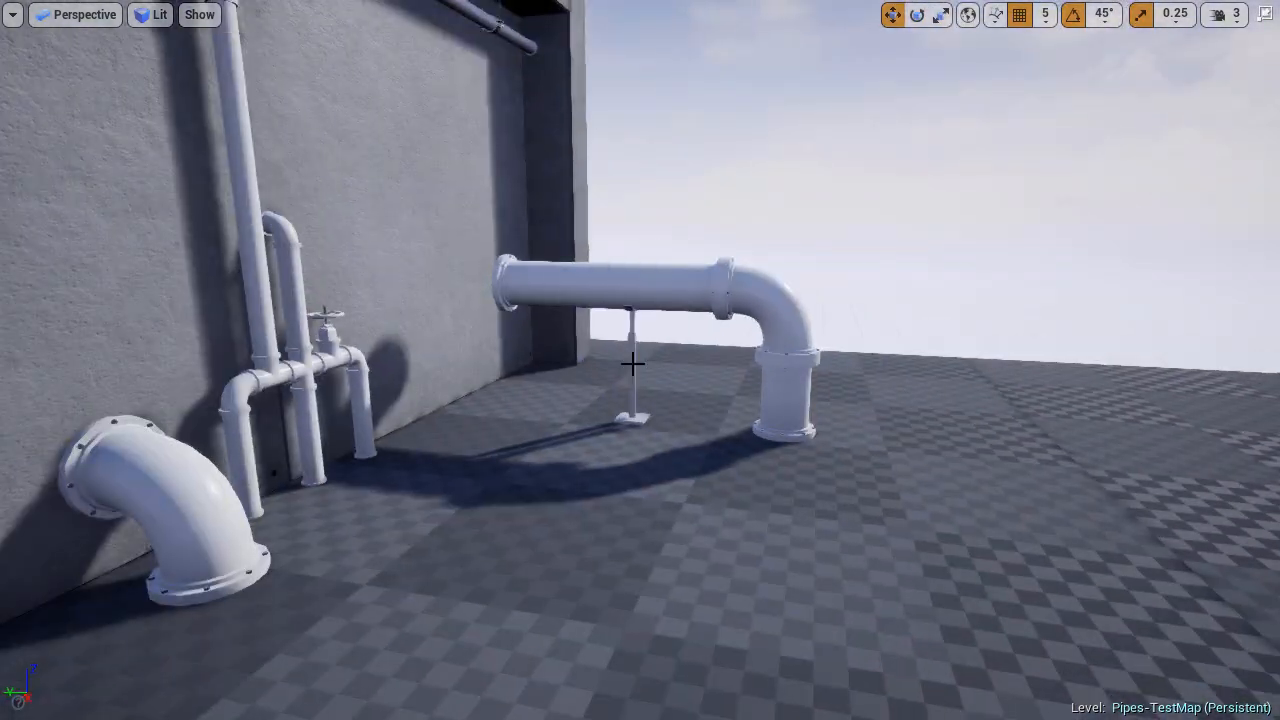
Select the medium elbow assembly with its floor support and adjust its position along the wall on the X axis.
{"action": "left_click_drag", "start_coordinate": [490, 407], "coordinate": [478, 406]}
{"action": "right_click_drag", "start_coordinate": [600, 420], "coordinate": [500, 410]}
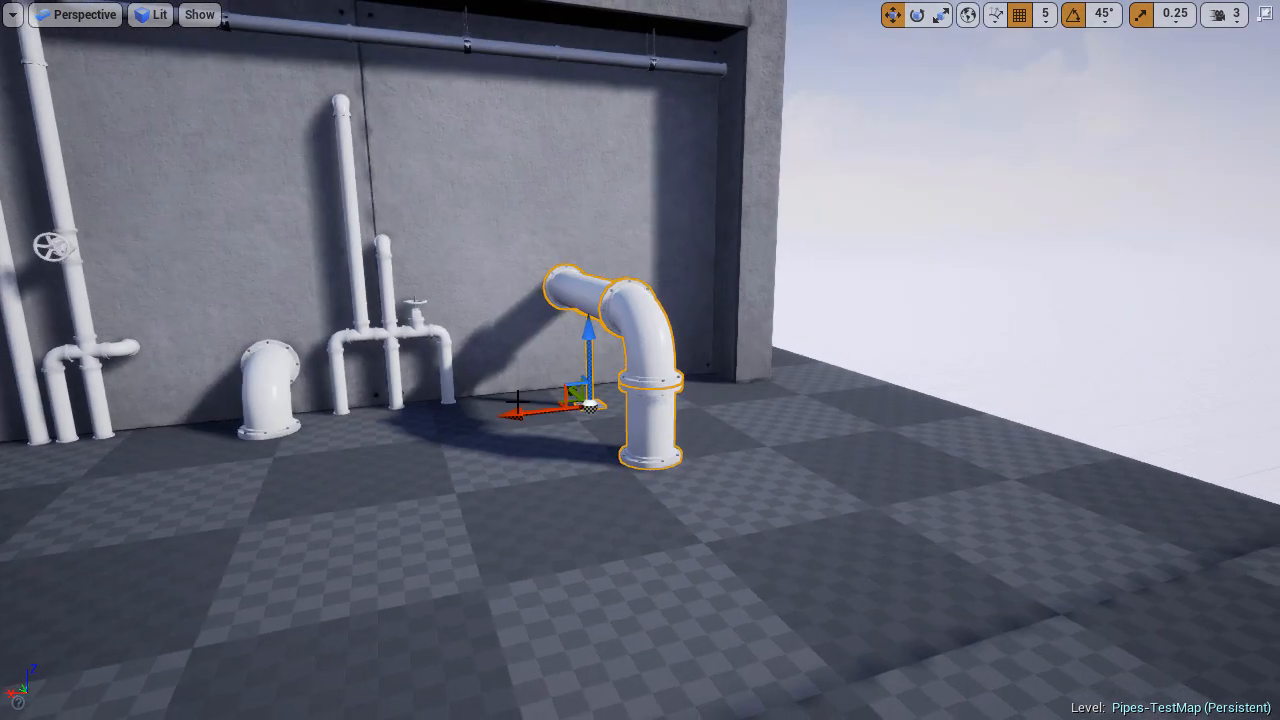
{"action": "left_click_drag", "start_coordinate": [532, 415], "coordinate": [570, 413]}
{"action": "right_click_drag", "start_coordinate": [640, 430], "coordinate": [620, 400]}
{"action": "key", "text": "Escape"}
Place a copy of the standing medium pipe and elbow beside the end column, using pipes_med_100 with the elbow on top.
{"action": "right_click_drag", "start_coordinate": [700, 450], "coordinate": [860, 480]}
{"action": "left_click", "coordinate": [850, 430]}
{"action": "left_click_drag", "start_coordinate": [862, 540], "coordinate": [634, 514]}
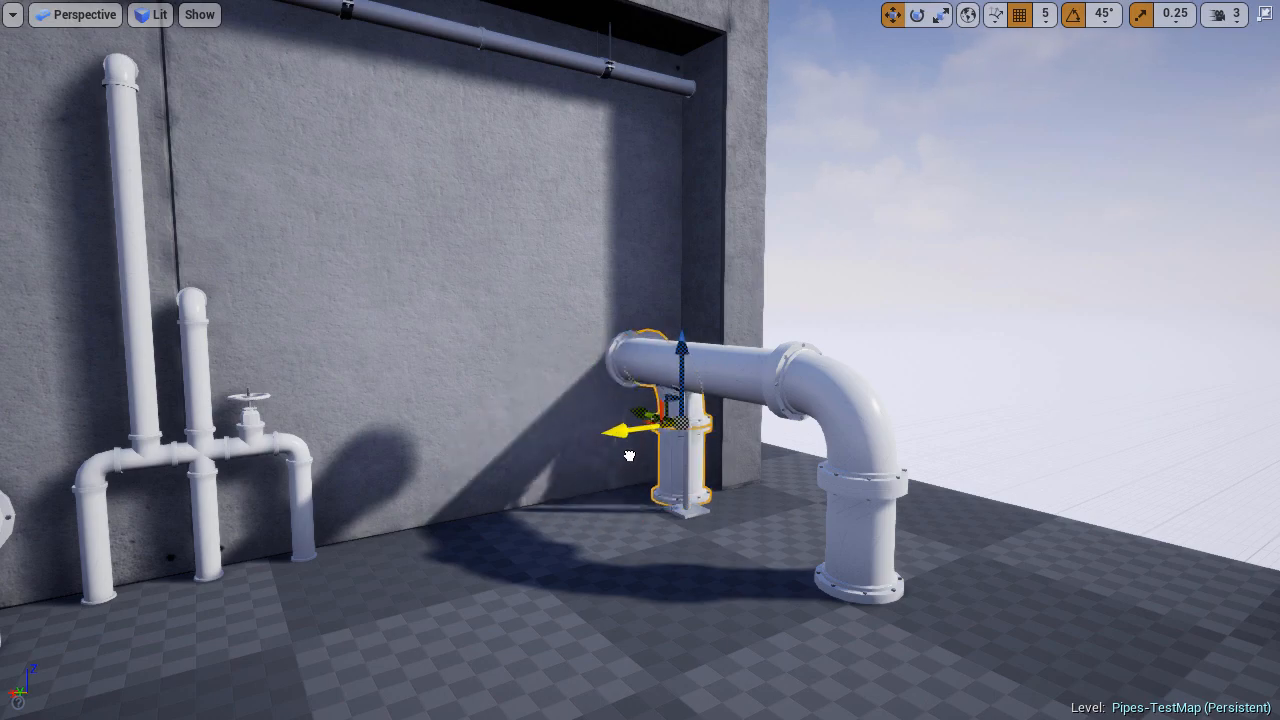
{"action": "left_click_drag", "start_coordinate": [719, 624], "coordinate": [692, 635]}
{"action": "right_click_drag", "start_coordinate": [692, 635], "coordinate": [560, 640]}
{"action": "left_click_drag", "start_coordinate": [600, 547], "coordinate": [589, 547]}
{"action": "key", "text": "F11"}
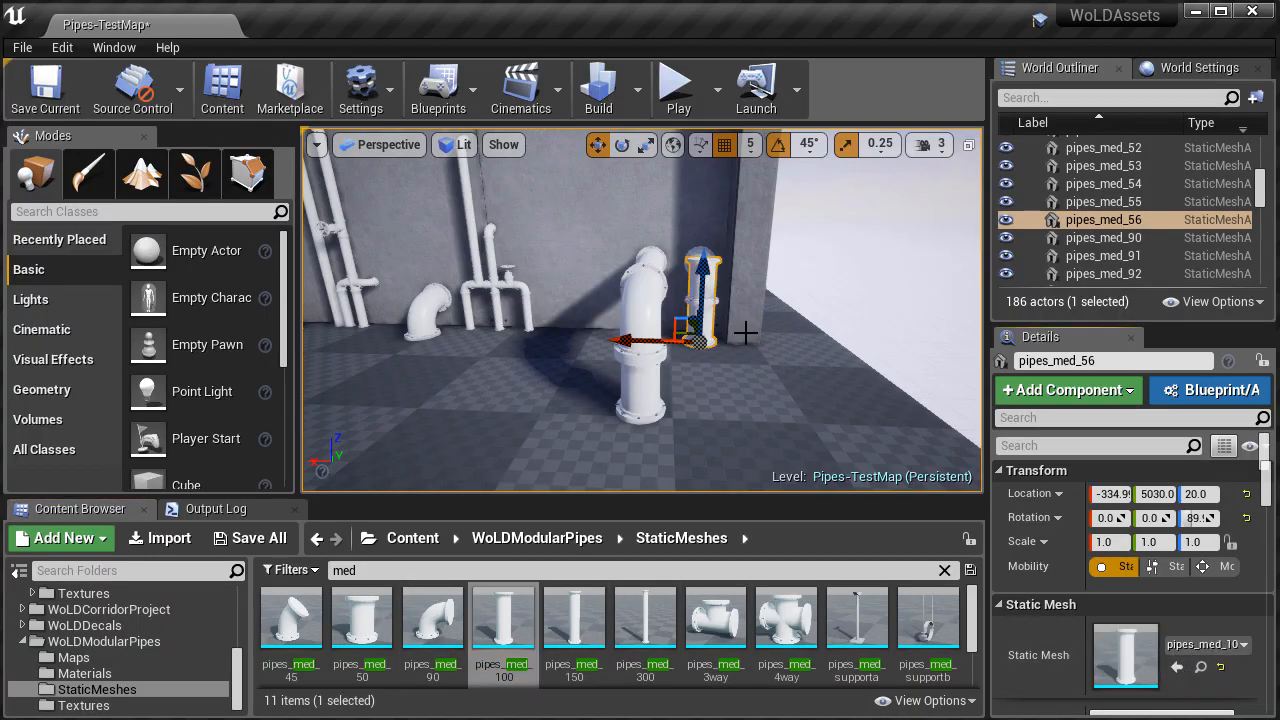
{"action": "key", "text": "F11"}
{"action": "left_click", "coordinate": [737, 220]}
Select the supported medium horizontal pipe together with its neighbouring elbow and standing pipe, and shift the assembly near the end column.
{"action": "left_click", "coordinate": [543, 428]}
{"action": "left_click", "coordinate": [566, 530], "text": "ctrl"}
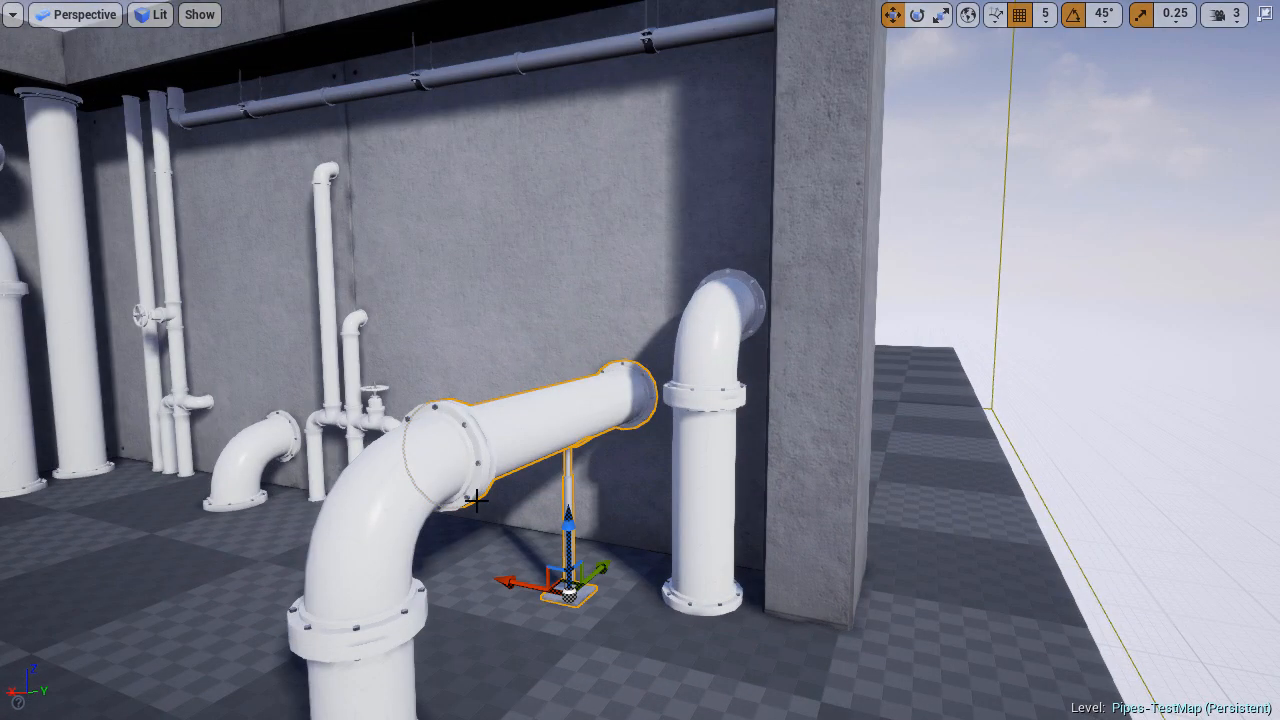
{"action": "left_click", "coordinate": [500, 415], "text": "ctrl"}
{"action": "left_click", "coordinate": [490, 545], "text": "ctrl"}
{"action": "left_click_drag", "start_coordinate": [455, 576], "coordinate": [470, 580]}
{"action": "right_click_drag", "start_coordinate": [470, 580], "coordinate": [240, 550]}
{"action": "key", "text": "Escape"}
Play the level and walk the character past both walls to inspect the pipe layout.
{"action": "right_click_drag", "start_coordinate": [650, 600], "coordinate": [660, 608]}
{"action": "right_click", "coordinate": [660, 608]}
{"action": "left_click", "coordinate": [685, 545]}
{"action": "left_click", "coordinate": [685, 543]}
{"action": "key", "text": "w"}
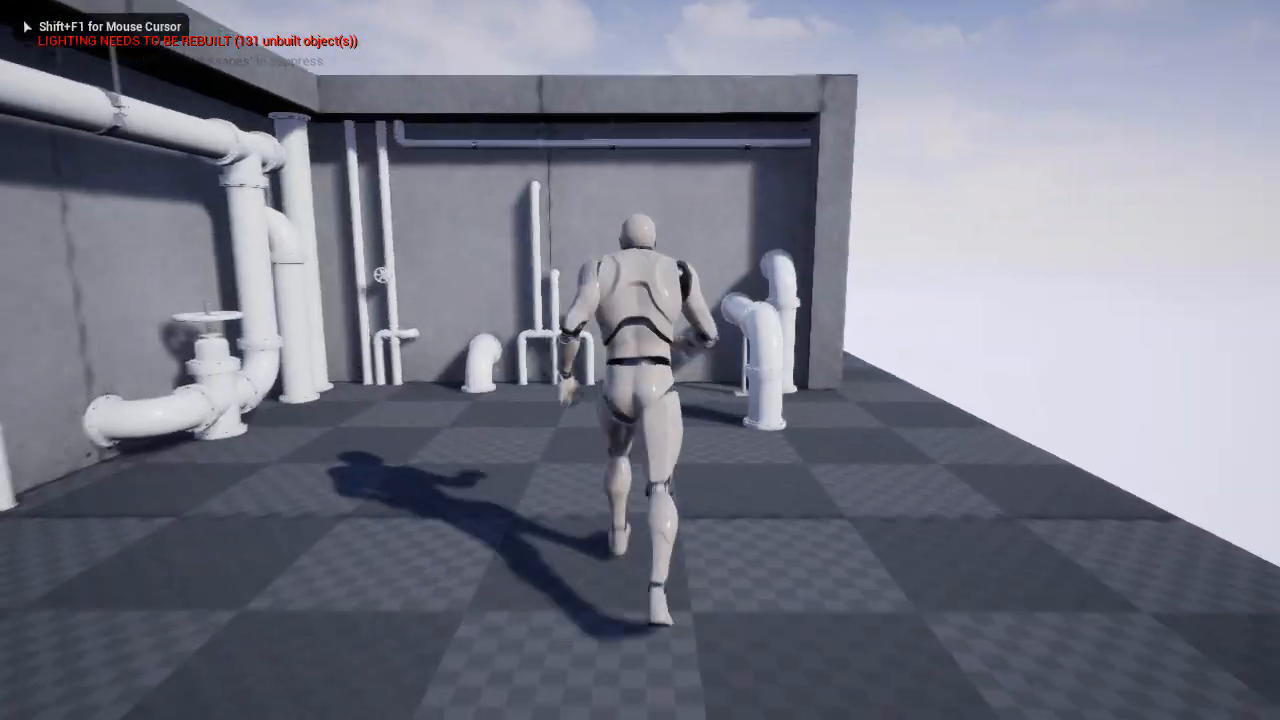
{"action": "key", "text": "w"}
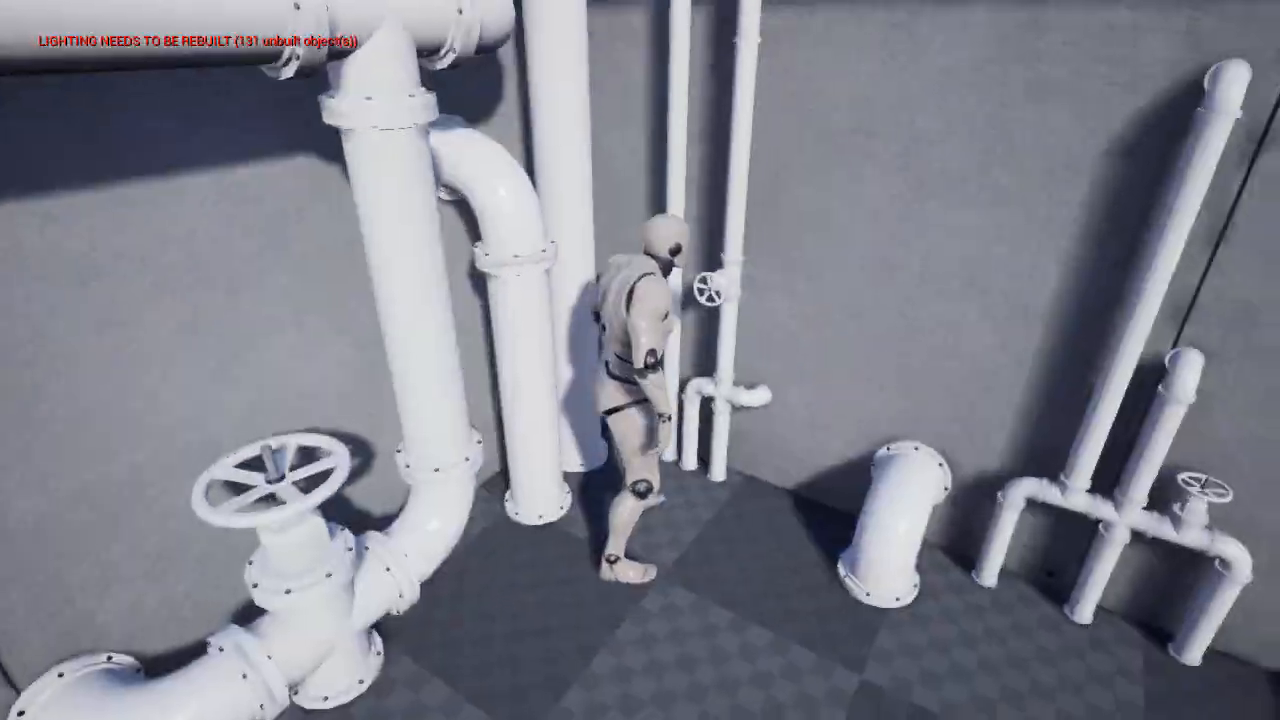
{"action": "key", "text": "a"}
{"action": "key", "text": "w"}
{"action": "key", "text": "d"}
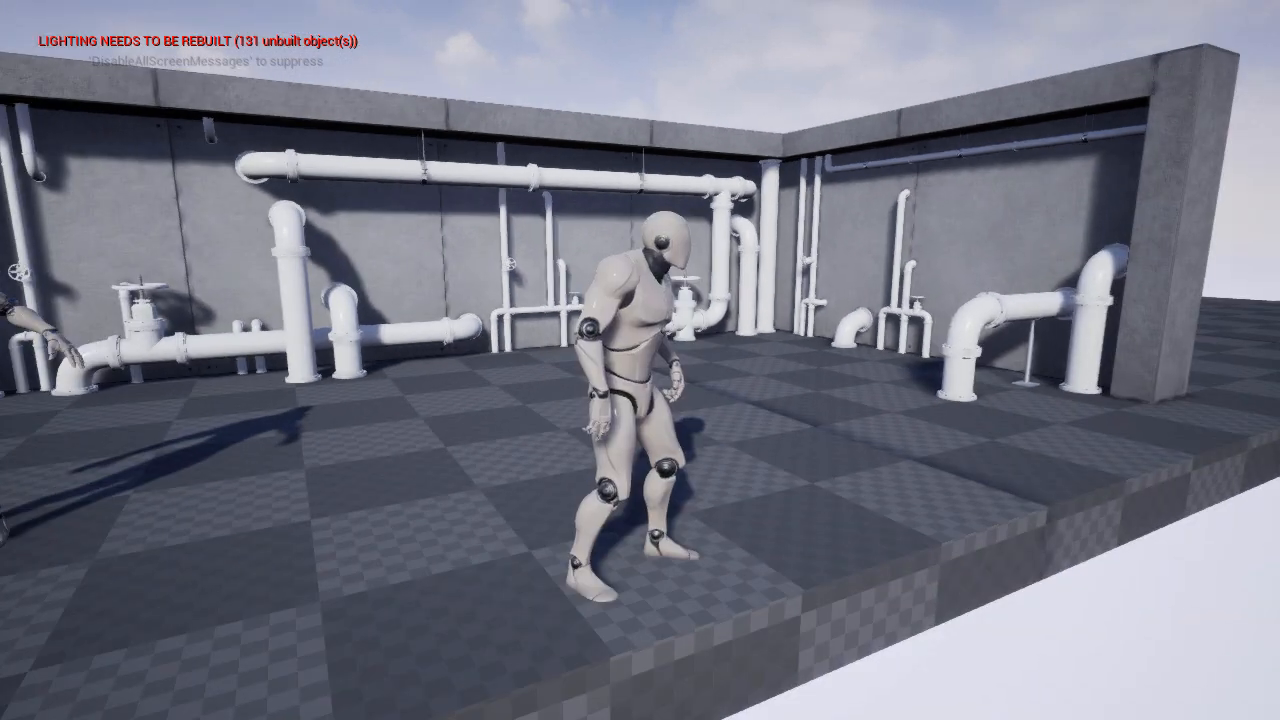
{"action": "key", "text": "Escape"}
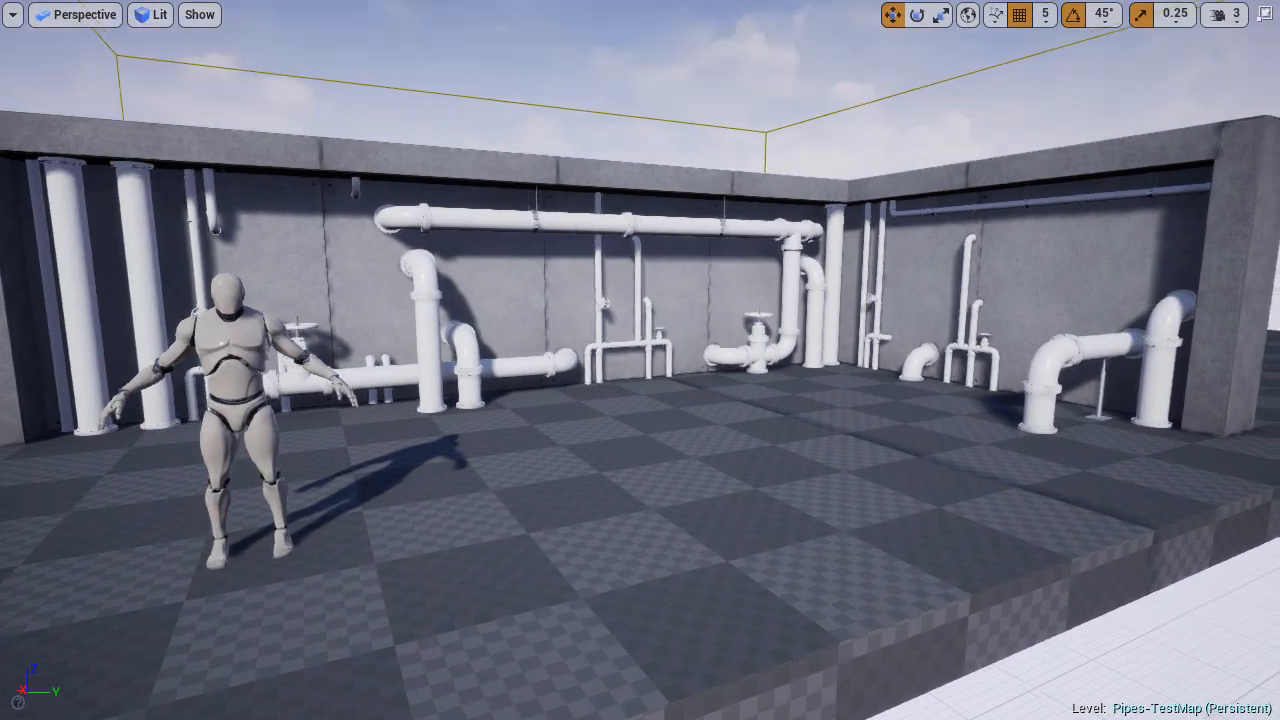
Delete the tall medium column beside the inner corner of the two walls.
{"action": "key", "text": "w"}
{"action": "right_click_drag", "start_coordinate": [640, 360], "coordinate": [740, 340]}
{"action": "left_click", "coordinate": [745, 320]}
{"action": "key", "text": "Delete"}
{"action": "left_click", "coordinate": [676, 150]}
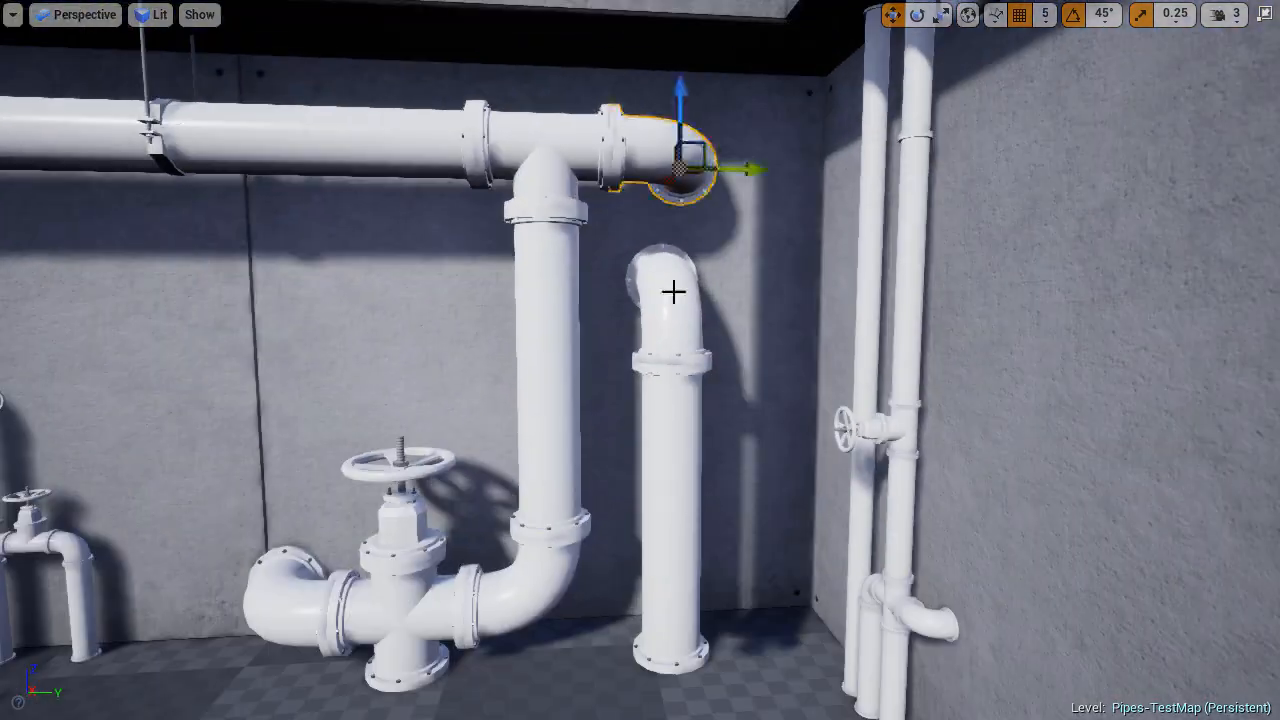
{"action": "left_click_drag", "start_coordinate": [820, 451], "coordinate": [805, 451]}
Move the small vertical pipe group with the valve along the adjoining wall, closer to the inner corner.
{"action": "right_click_drag", "start_coordinate": [771, 229], "coordinate": [920, 235]}
{"action": "left_click", "coordinate": [822, 467]}
{"action": "right_click_drag", "start_coordinate": [822, 467], "coordinate": [880, 505]}
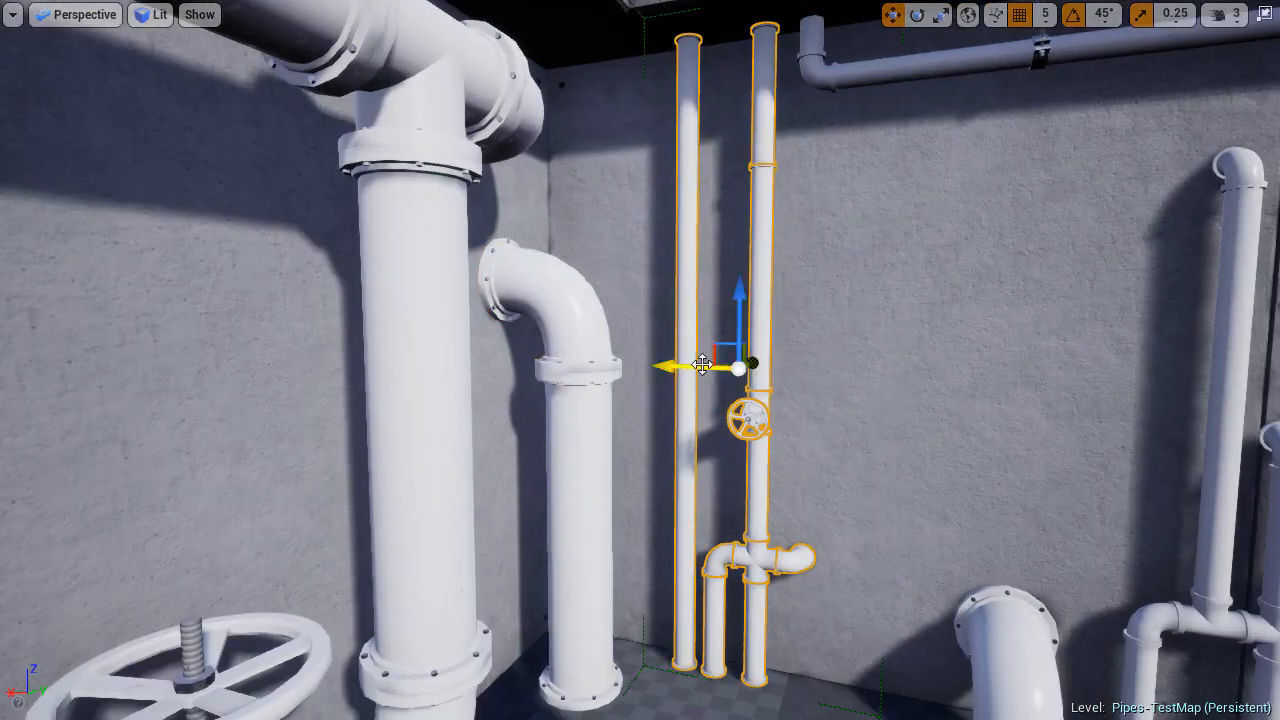
{"action": "left_click_drag", "start_coordinate": [702, 366], "coordinate": [658, 366]}
{"action": "right_click_drag", "start_coordinate": [658, 366], "coordinate": [705, 390]}
{"action": "key", "text": "Escape"}
Move the medium floor elbow along the adjoining wall toward the small pipe group.
{"action": "left_click", "coordinate": [849, 509]}
{"action": "right_click_drag", "start_coordinate": [849, 509], "coordinate": [880, 520]}
{"action": "left_click_drag", "start_coordinate": [765, 545], "coordinate": [615, 526]}
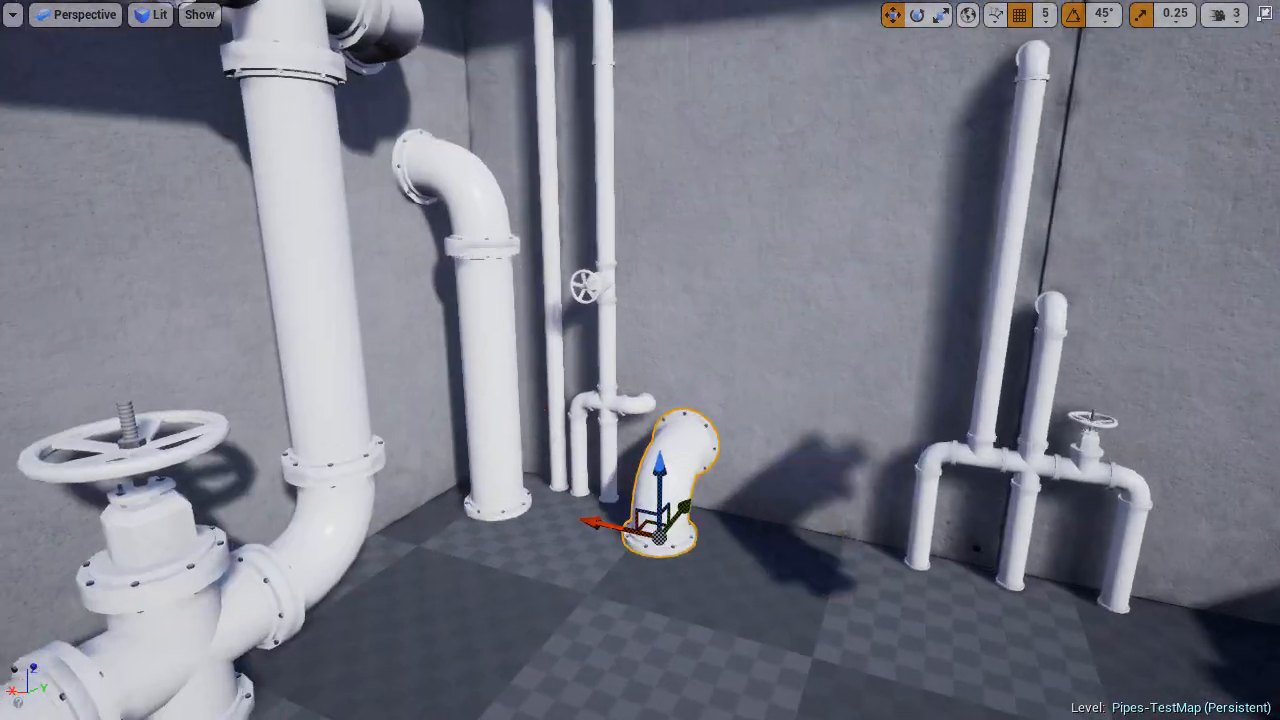
Select the whole overhead medium run with its hangers, down pipe and valve assembly, and fine-tune its position along the wall.
{"action": "right_click_drag", "start_coordinate": [640, 530], "coordinate": [440, 480]}
{"action": "left_click", "coordinate": [745, 155]}
{"action": "left_click", "coordinate": [617, 165], "text": "ctrl"}
{"action": "left_click", "coordinate": [617, 370], "text": "ctrl"}
{"action": "left_click", "coordinate": [600, 590], "text": "ctrl"}
{"action": "left_click", "coordinate": [491, 543], "text": "ctrl"}
{"action": "right_click_drag", "start_coordinate": [491, 543], "coordinate": [440, 480]}
{"action": "left_click", "coordinate": [620, 291], "text": "ctrl"}
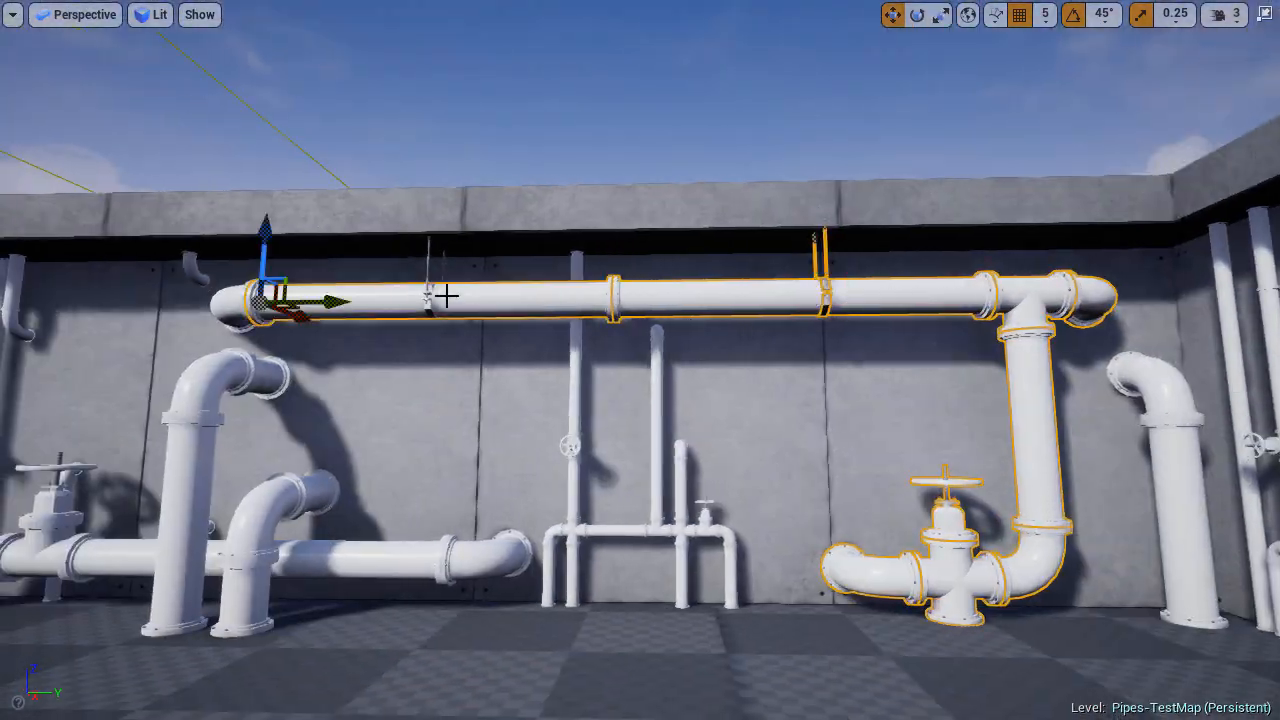
{"action": "right_click_drag", "start_coordinate": [446, 296], "coordinate": [138, 295]}
{"action": "left_click_drag", "start_coordinate": [515, 389], "coordinate": [523, 389]}
{"action": "right_click_drag", "start_coordinate": [523, 389], "coordinate": [620, 400]}
{"action": "left_click_drag", "start_coordinate": [272, 363], "coordinate": [262, 363]}
{"action": "key", "text": "Escape"}
{"action": "right_click_drag", "start_coordinate": [640, 390], "coordinate": [549, 372]}
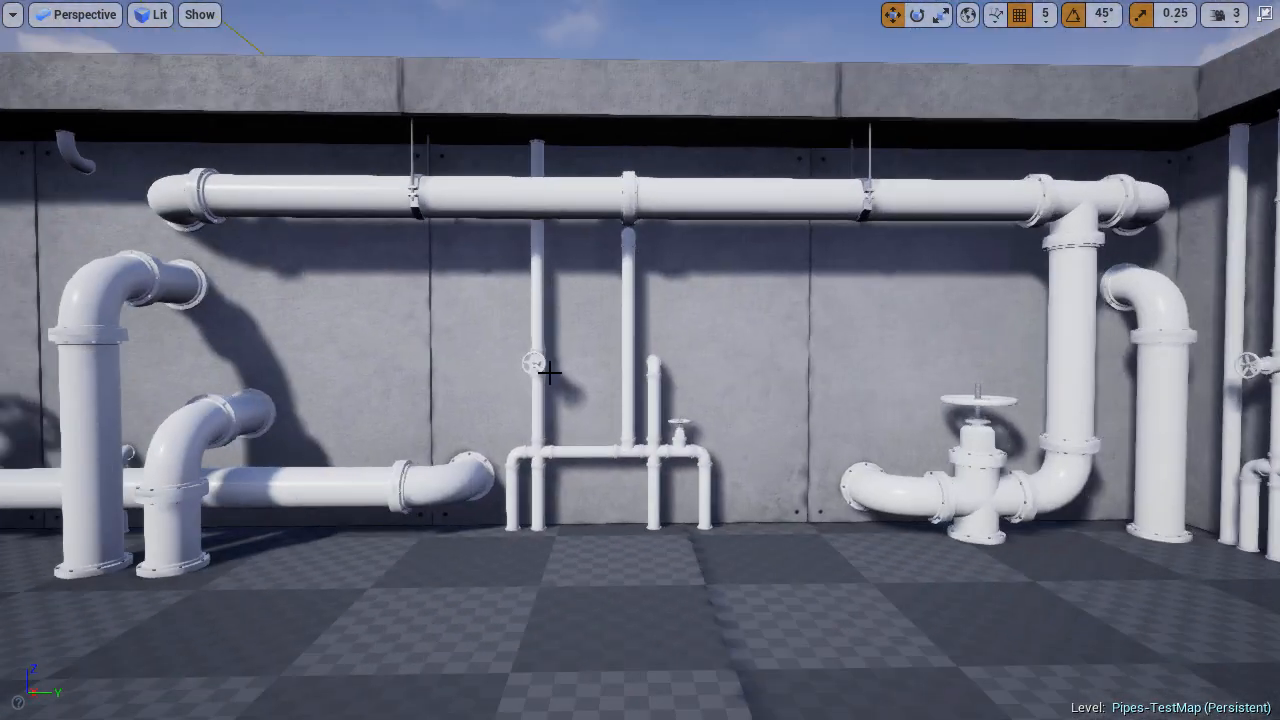
Move the small valve manifold beneath the overhead run along the wall to sit beside the medium valve assembly.
{"action": "left_click_drag", "start_coordinate": [870, 343], "coordinate": [915, 343]}
{"action": "right_click_drag", "start_coordinate": [915, 343], "coordinate": [750, 400]}
{"action": "key", "text": "Escape"}
{"action": "left_click", "coordinate": [748, 400]}
{"action": "left_click_drag", "start_coordinate": [797, 364], "coordinate": [680, 364]}
{"action": "key", "text": "Escape"}
{"action": "right_click_drag", "start_coordinate": [680, 364], "coordinate": [502, 301]}
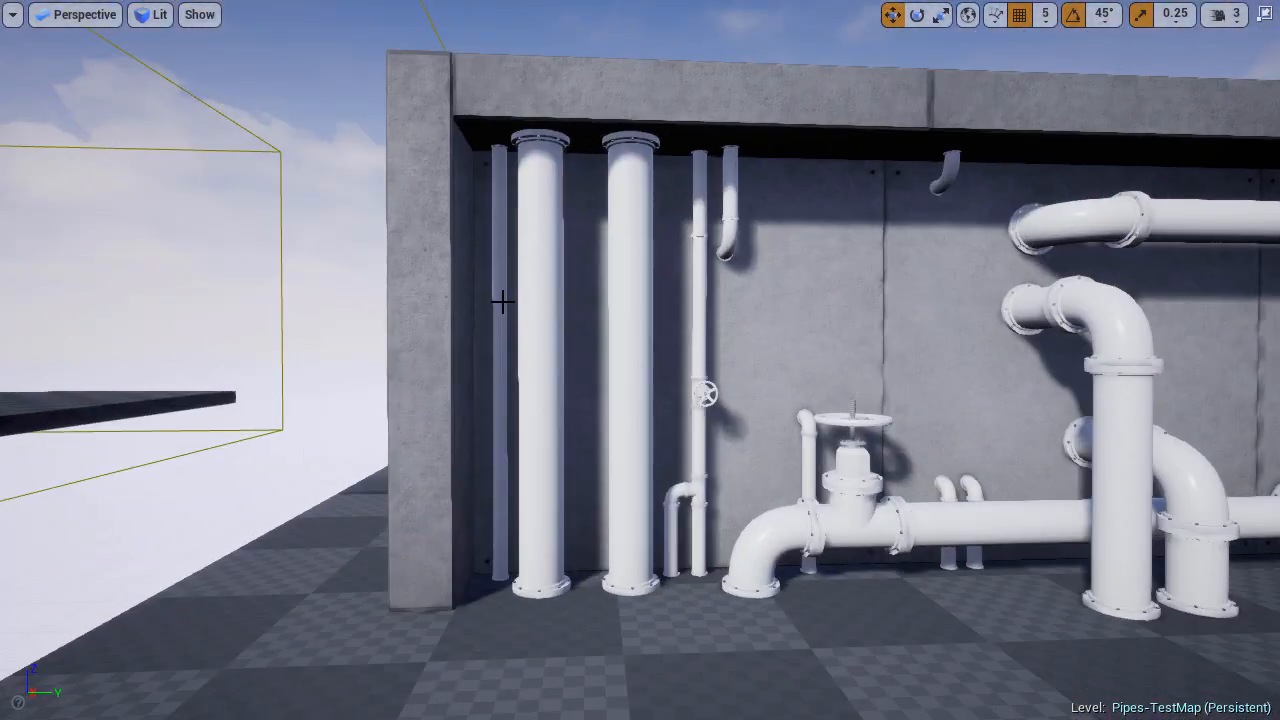
Remove the second tall medium column and gather the small vertical pipe and valve group beside the remaining column.
{"action": "left_click", "coordinate": [698, 530], "text": "ctrl"}
{"action": "left_click", "coordinate": [679, 490], "text": "ctrl"}
{"action": "left_click", "coordinate": [671, 530], "text": "ctrl"}
{"action": "right_click_drag", "start_coordinate": [671, 530], "coordinate": [773, 380]}
{"action": "key", "text": "ctrl+g"}
{"action": "left_click_drag", "start_coordinate": [773, 380], "coordinate": [706, 380]}
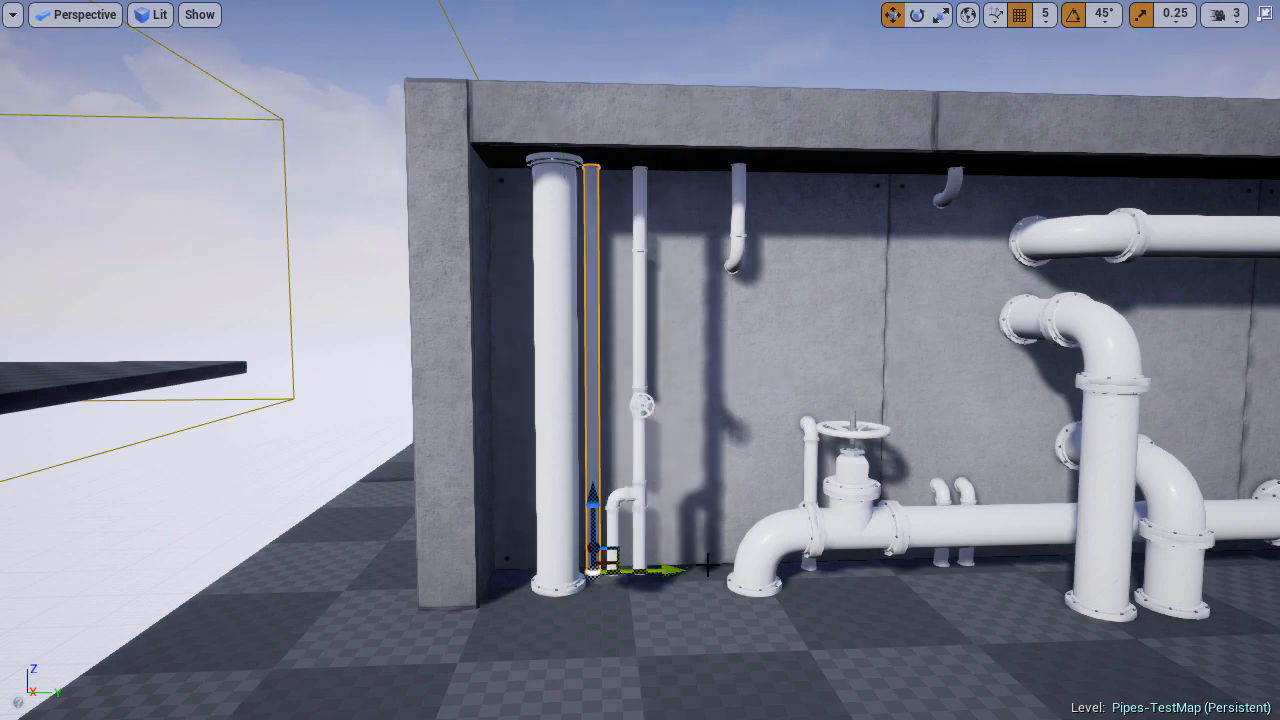
{"action": "key", "text": "Escape"}
Move the small standing pipe with the elbow out from behind the floor run to beside the small valve group.
{"action": "right_click_drag", "start_coordinate": [707, 566], "coordinate": [629, 469]}
{"action": "right_click_drag", "start_coordinate": [780, 253], "coordinate": [771, 510]}
{"action": "left_click", "coordinate": [680, 446]}
{"action": "left_click_drag", "start_coordinate": [815, 522], "coordinate": [612, 522]}
{"action": "key", "text": "Escape"}
Reposition the short and long small ceiling drops so they hang beside the small vertical pipes near the tall column.
{"action": "right_click_drag", "start_coordinate": [612, 522], "coordinate": [702, 278]}
{"action": "left_click_drag", "start_coordinate": [801, 268], "coordinate": [1066, 268]}
{"action": "left_click", "coordinate": [929, 165]}
{"action": "left_click_drag", "start_coordinate": [990, 172], "coordinate": [630, 185]}
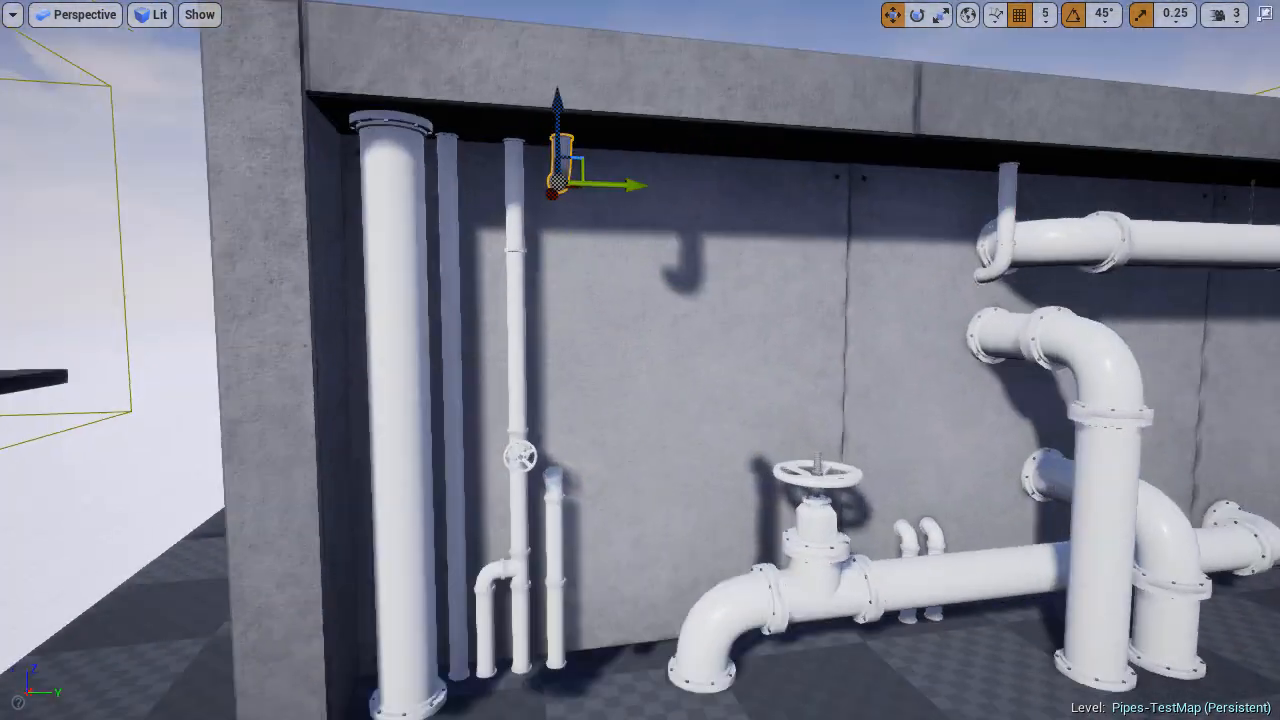
{"action": "right_click_drag", "start_coordinate": [630, 185], "coordinate": [640, 268]}
{"action": "left_click", "coordinate": [1005, 268]}
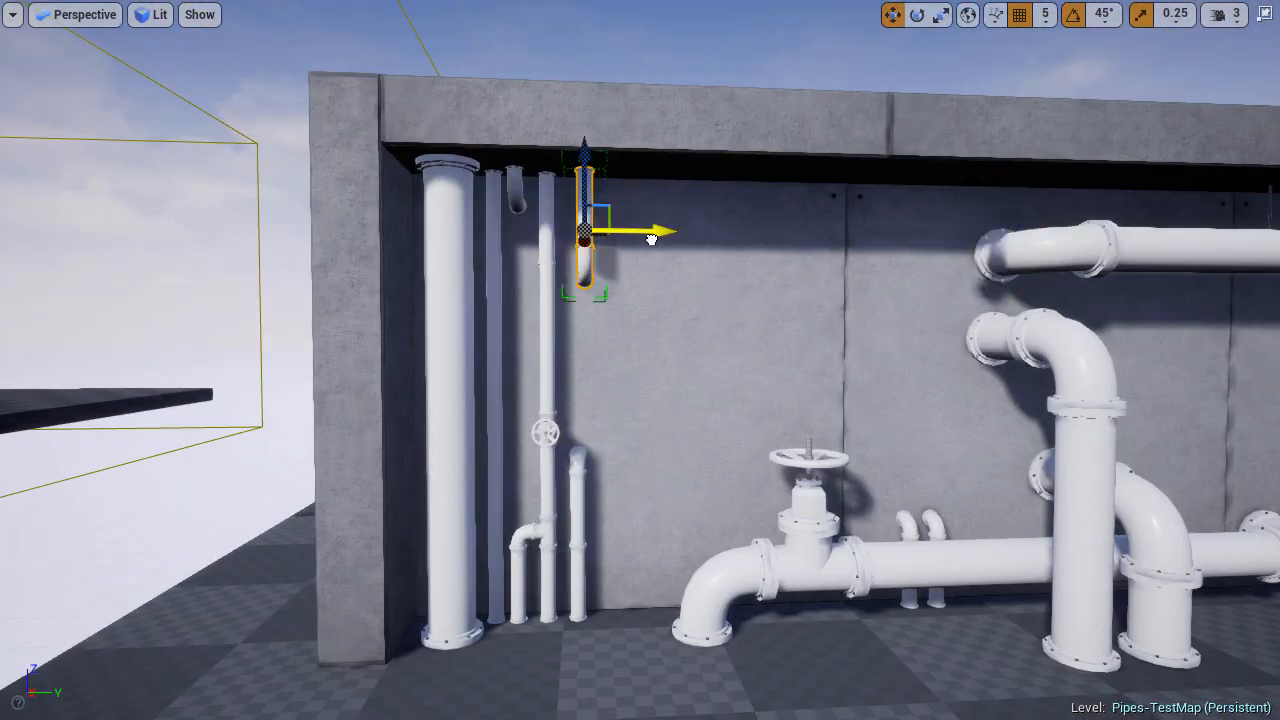
{"action": "left_click_drag", "start_coordinate": [652, 239], "coordinate": [646, 239]}
{"action": "key", "text": "Escape"}
Select the pair of small standing elbow pipes behind the floor run and move them to its far end.
{"action": "right_click_drag", "start_coordinate": [646, 239], "coordinate": [717, 395]}
{"action": "left_click", "coordinate": [717, 395]}
{"action": "left_click", "coordinate": [820, 411], "text": "ctrl"}
{"action": "right_click_drag", "start_coordinate": [820, 411], "coordinate": [860, 430]}
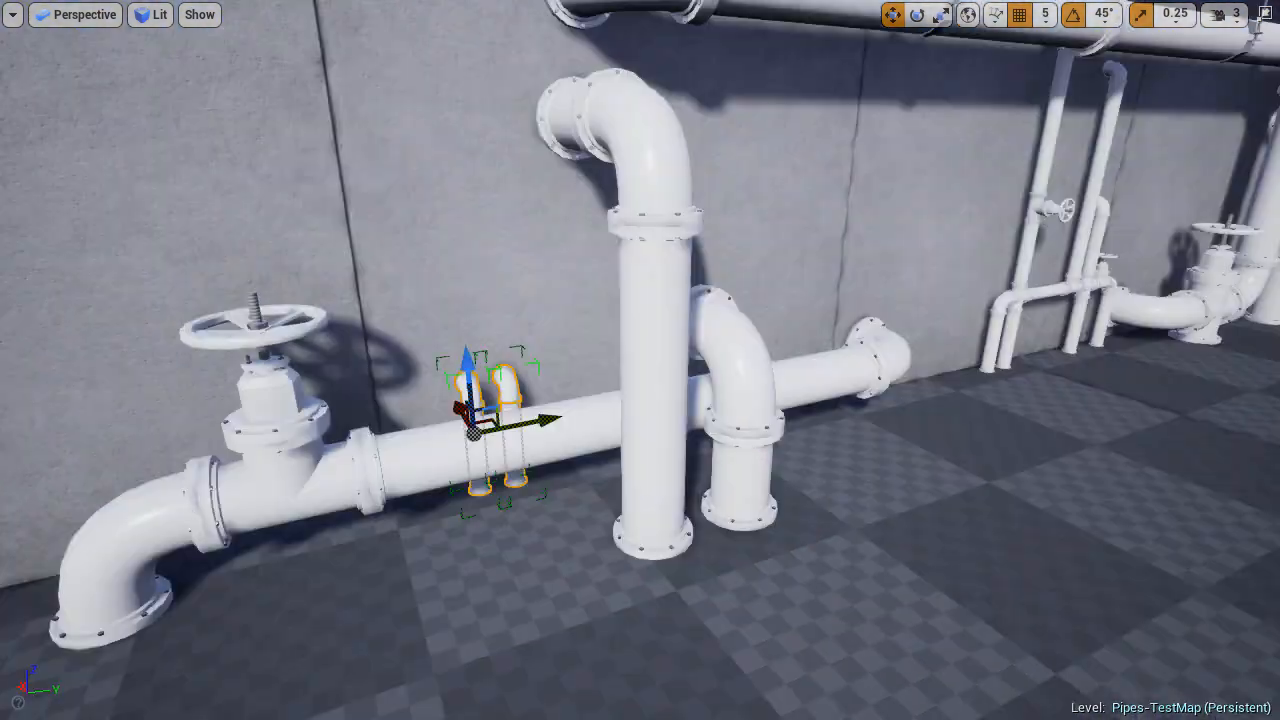
{"action": "right_click_drag", "start_coordinate": [515, 430], "coordinate": [478, 400]}
{"action": "left_click_drag", "start_coordinate": [478, 400], "coordinate": [866, 398]}
{"action": "right_click_drag", "start_coordinate": [700, 378], "coordinate": [640, 300]}
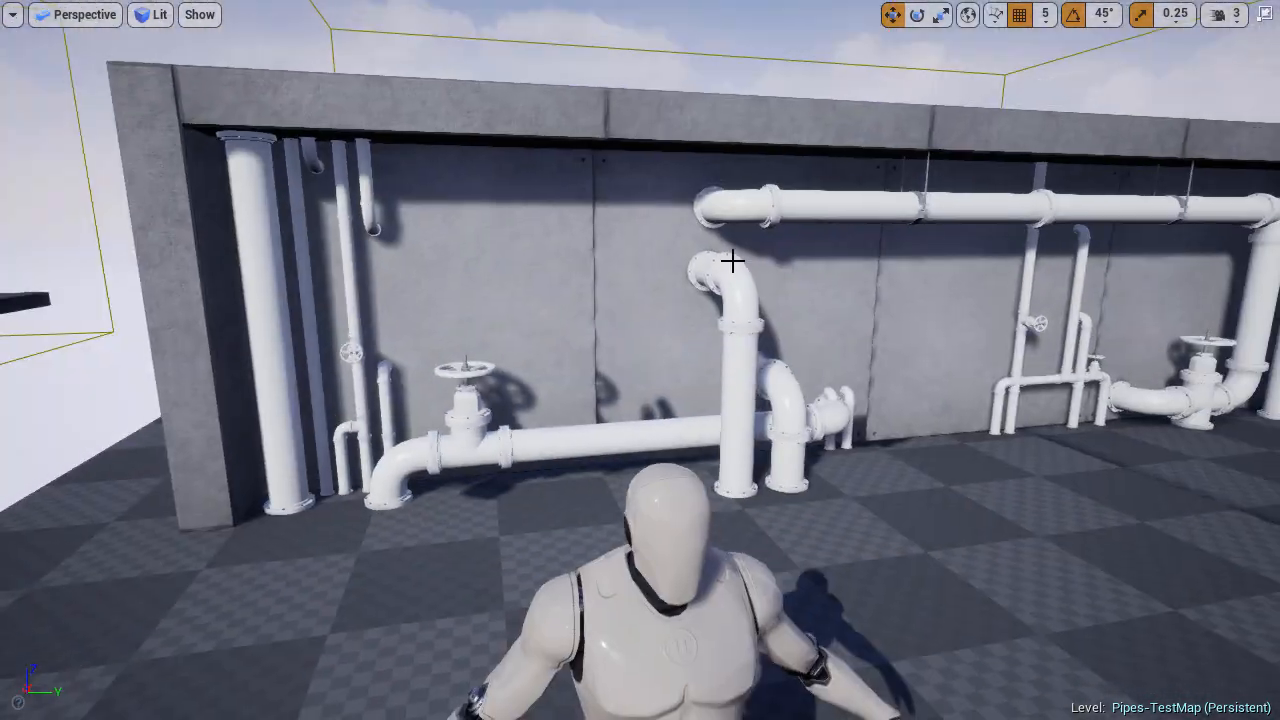
Select the standing medium pipes with their elbows in front of the floor run and shift them along the wall toward its valve.
{"action": "right_click_drag", "start_coordinate": [732, 261], "coordinate": [750, 400]}
{"action": "left_click", "coordinate": [766, 460]}
{"action": "left_click", "coordinate": [745, 337], "text": "ctrl"}
{"action": "left_click_drag", "start_coordinate": [812, 338], "coordinate": [640, 338]}
{"action": "right_click_drag", "start_coordinate": [640, 338], "coordinate": [719, 459]}
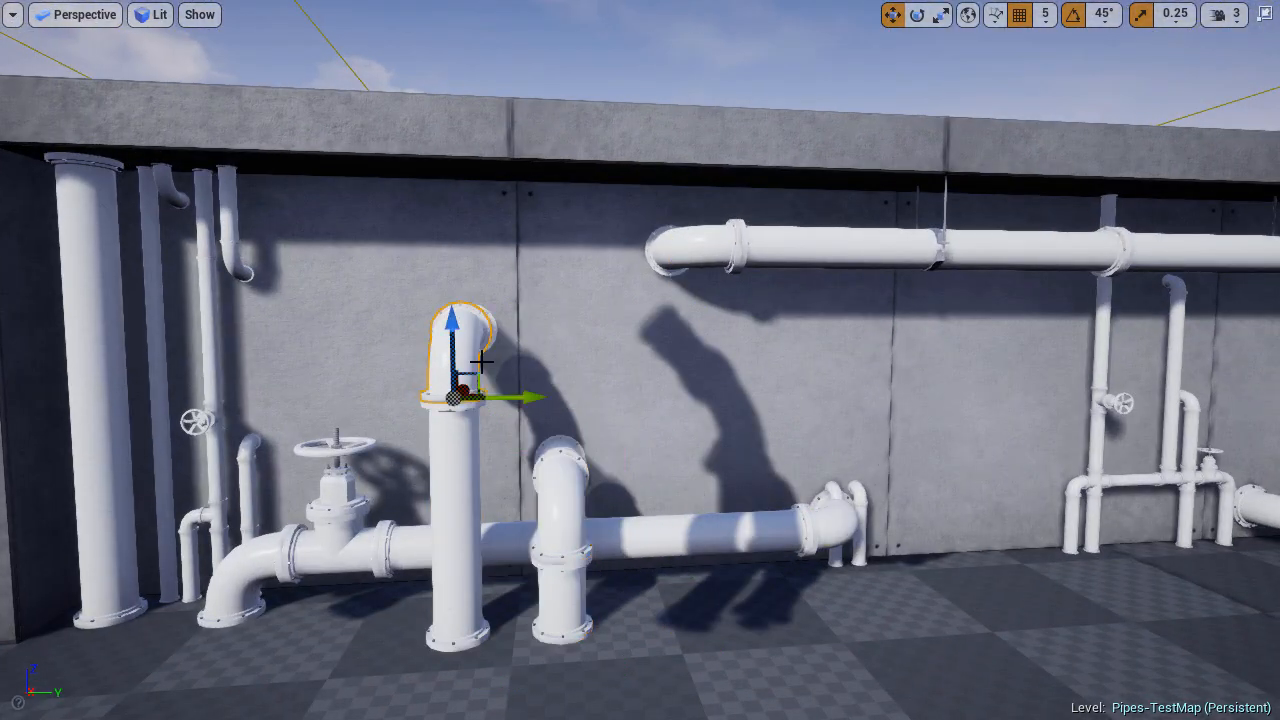
{"action": "left_click", "coordinate": [491, 328], "text": "ctrl"}
{"action": "left_click", "coordinate": [456, 500], "text": "ctrl"}
{"action": "right_click_drag", "start_coordinate": [456, 500], "coordinate": [655, 503]}
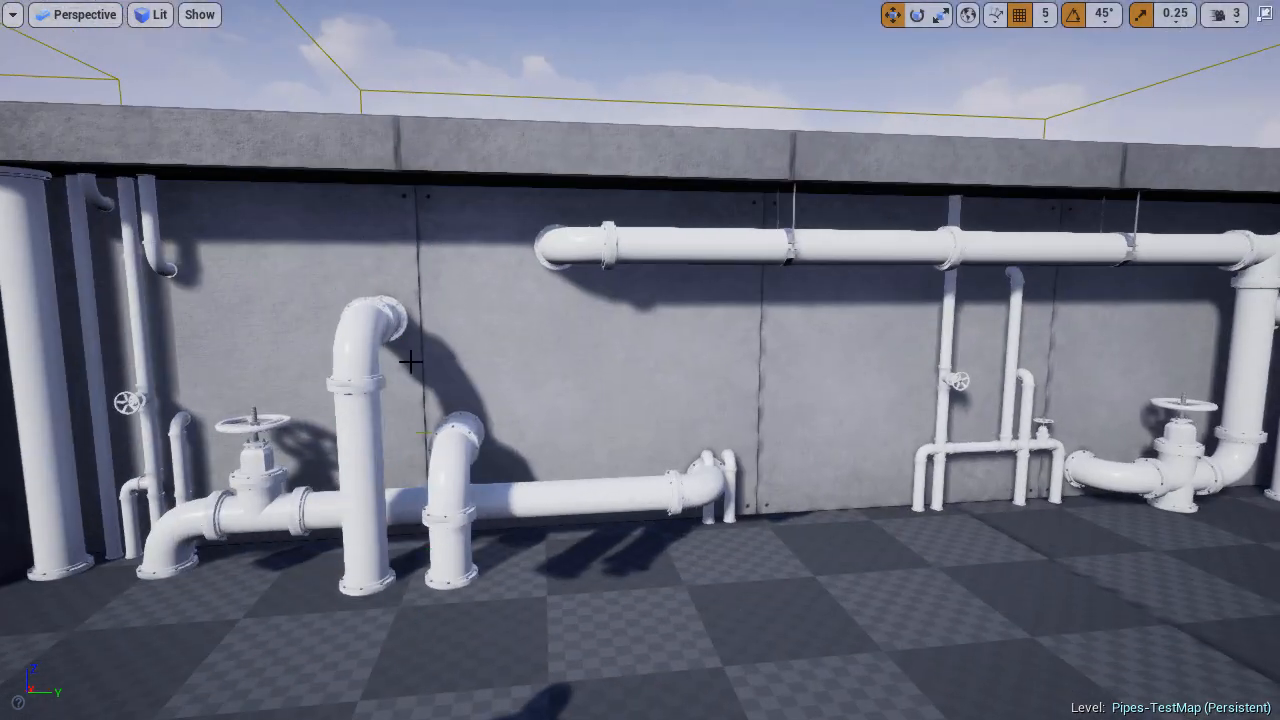
{"action": "left_click_drag", "start_coordinate": [624, 484], "coordinate": [610, 484]}
{"action": "key", "text": "Escape"}
Move the pair of small elbow pipes back along the wall behind the floor run to just past its valve.
{"action": "right_click_drag", "start_coordinate": [654, 474], "coordinate": [514, 410]}
{"action": "left_click", "coordinate": [514, 410]}
{"action": "key", "text": "Escape"}
{"action": "right_click_drag", "start_coordinate": [640, 440], "coordinate": [660, 430]}
{"action": "left_click", "coordinate": [855, 440]}
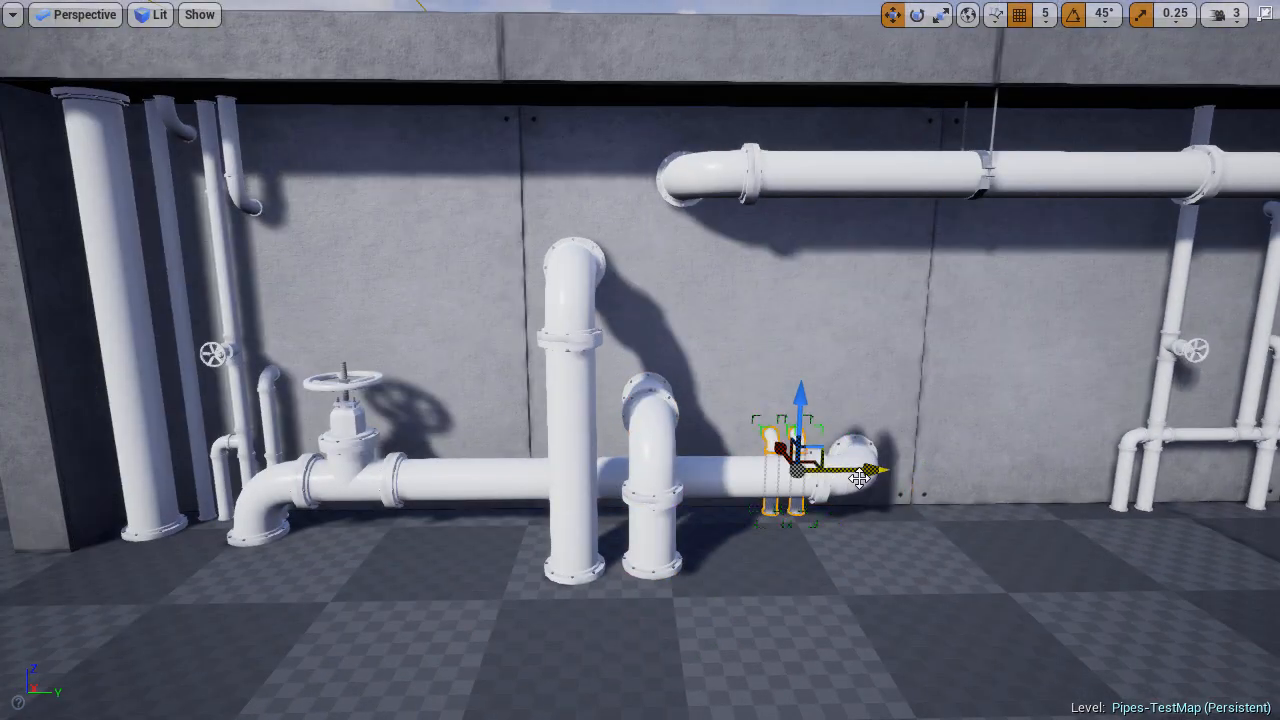
{"action": "key", "text": "Escape"}
{"action": "right_click_drag", "start_coordinate": [859, 478], "coordinate": [900, 440]}
{"action": "left_click", "coordinate": [845, 445]}
{"action": "left_click_drag", "start_coordinate": [889, 472], "coordinate": [550, 474]}
{"action": "key", "text": "Escape"}
Spread out the small standing elbow pipes behind the floor run, placing one near the run's end elbow.
{"action": "right_click_drag", "start_coordinate": [550, 474], "coordinate": [480, 480]}
{"action": "left_click", "coordinate": [343, 410]}
{"action": "left_click", "coordinate": [357, 541], "text": "ctrl"}
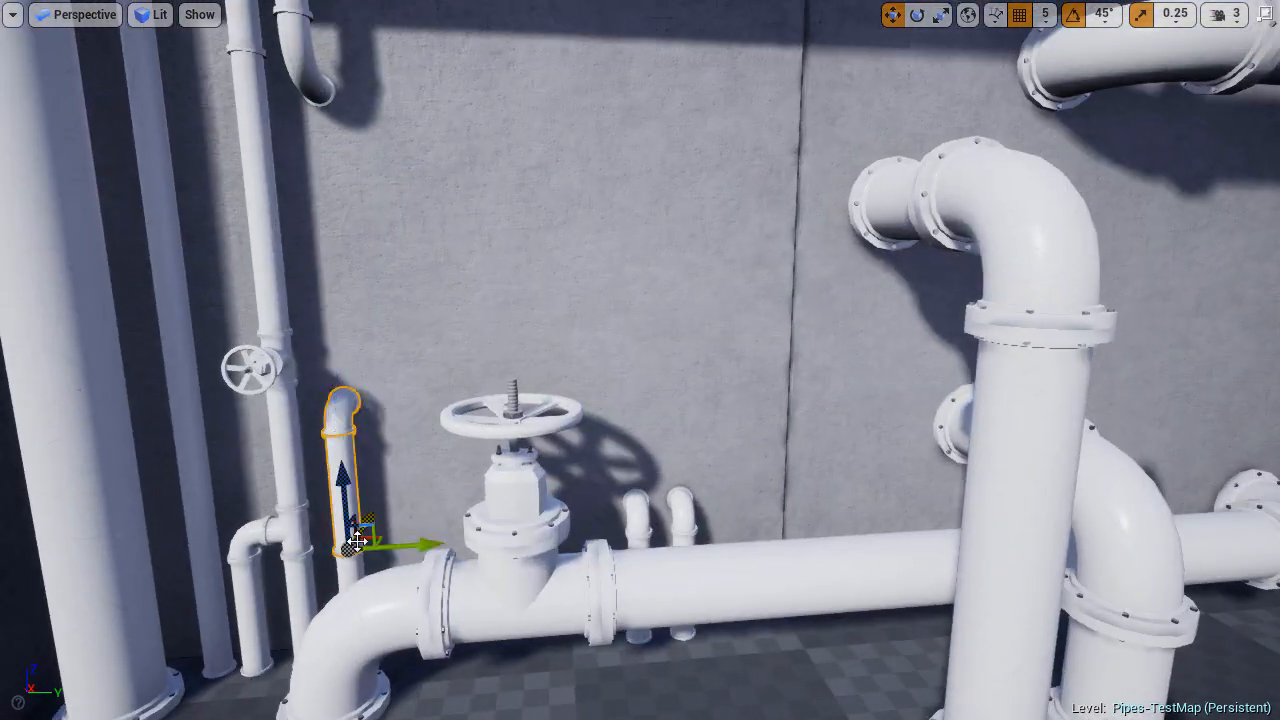
{"action": "right_click_drag", "start_coordinate": [861, 607], "coordinate": [960, 590]}
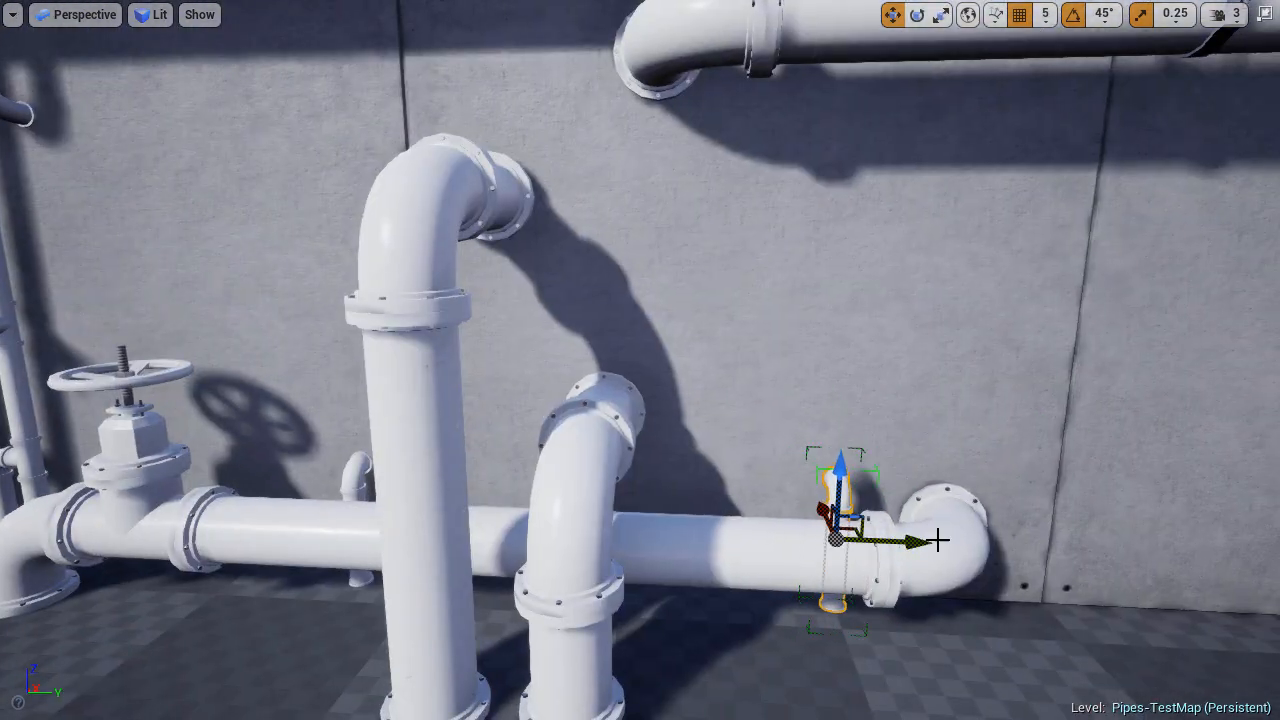
{"action": "key", "text": "Escape"}
{"action": "right_click_drag", "start_coordinate": [941, 540], "coordinate": [860, 520]}
Copy the long small ceiling drop and place it in the inner corner beside the end of the overhead medium run.
{"action": "left_click", "coordinate": [460, 262]}
{"action": "left_click_drag", "start_coordinate": [531, 246], "coordinate": [1010, 250], "text": "alt"}
{"action": "right_click_drag", "start_coordinate": [1010, 250], "coordinate": [640, 340]}
{"action": "left_click_drag", "start_coordinate": [453, 326], "coordinate": [1150, 335]}
{"action": "right_click_drag", "start_coordinate": [1150, 335], "coordinate": [1180, 345]}
{"action": "left_click_drag", "start_coordinate": [380, 344], "coordinate": [780, 350]}
{"action": "key", "text": "Escape"}
{"action": "right_click_drag", "start_coordinate": [780, 350], "coordinate": [700, 360]}
{"action": "left_click", "coordinate": [658, 400]}
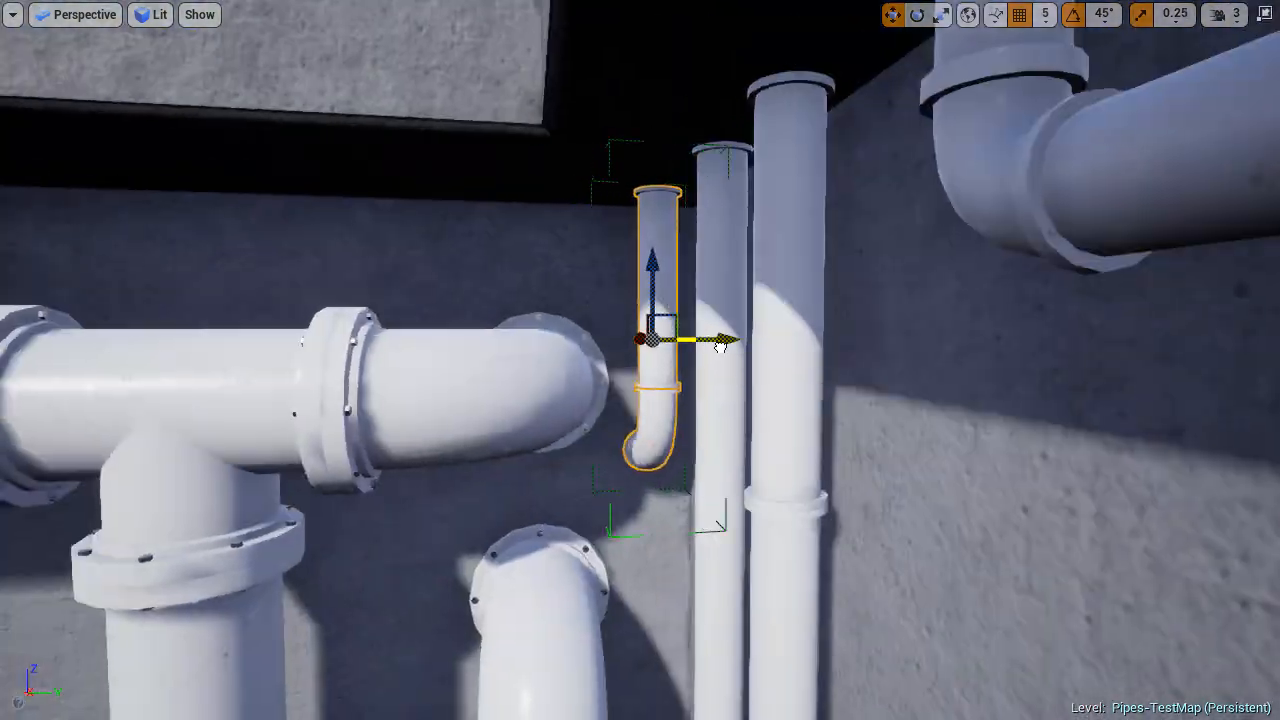
{"action": "left_click_drag", "start_coordinate": [723, 342], "coordinate": [700, 344]}
{"action": "key", "text": "Escape"}
{"action": "right_click_drag", "start_coordinate": [700, 344], "coordinate": [628, 353]}
{"action": "key", "text": "Escape"}
Shift the small three-legged valve manifold along the adjoining wall.
{"action": "right_click_drag", "start_coordinate": [611, 417], "coordinate": [563, 388]}
{"action": "left_click", "coordinate": [556, 352]}
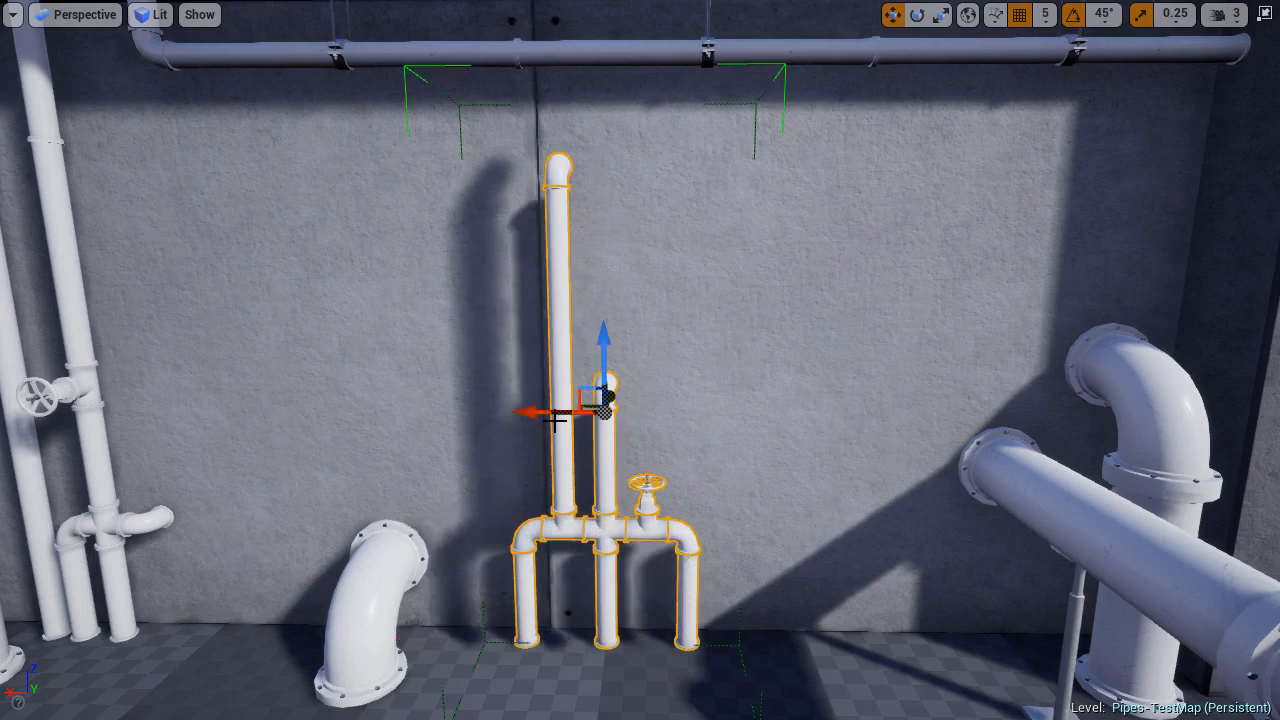
{"action": "key", "text": "Escape"}
Move the medium floor elbow along the adjoining wall to stand beside the pipes at the end column.
{"action": "right_click_drag", "start_coordinate": [771, 390], "coordinate": [640, 440]}
{"action": "left_click", "coordinate": [560, 480]}
{"action": "left_click_drag", "start_coordinate": [510, 560], "coordinate": [777, 566]}
{"action": "right_click_drag", "start_coordinate": [777, 566], "coordinate": [740, 415]}
{"action": "key", "text": "Escape"}
{"action": "left_click", "coordinate": [755, 365]}
{"action": "left_click", "coordinate": [740, 415]}
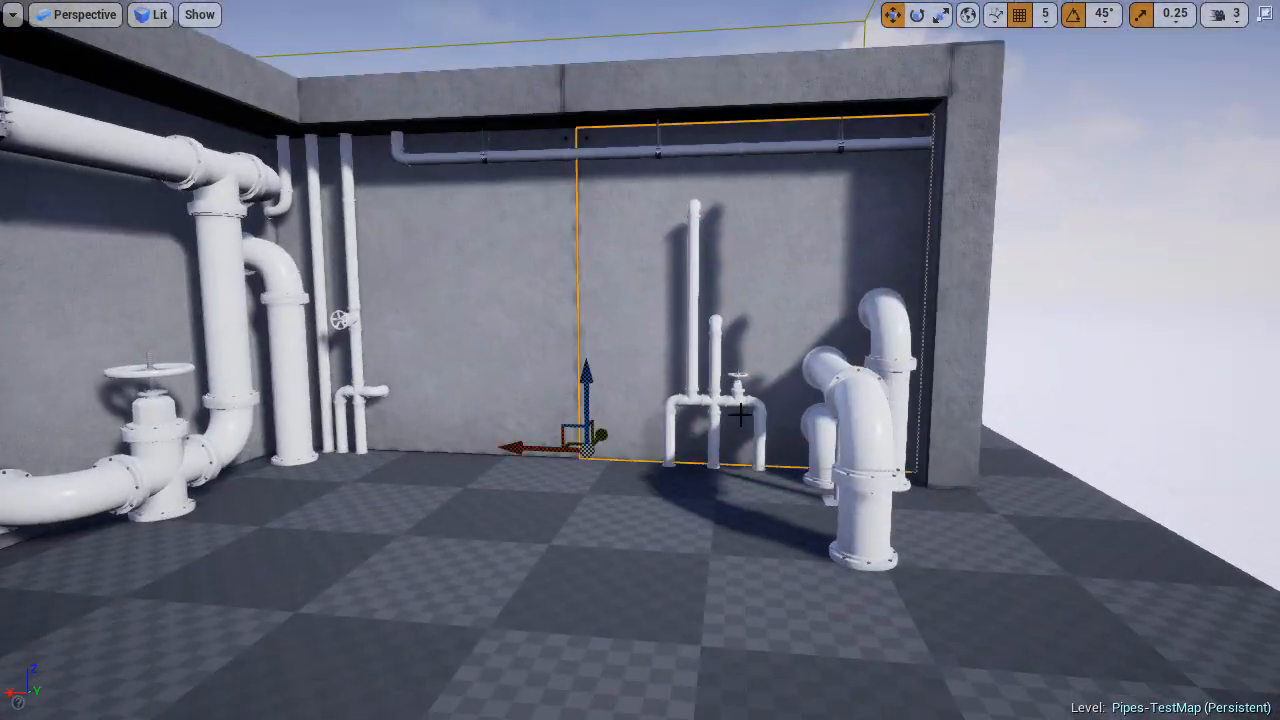
{"action": "key", "text": "Escape"}
Place a copy of the small ceiling drop above the floor run and fine-tune its height and position with 1-unit snapping.
{"action": "right_click_drag", "start_coordinate": [395, 334], "coordinate": [404, 400]}
{"action": "left_click", "coordinate": [404, 545]}
{"action": "left_click_drag", "start_coordinate": [391, 486], "coordinate": [404, 228], "text": "alt"}
{"action": "right_click_drag", "start_coordinate": [404, 228], "coordinate": [483, 275]}
{"action": "left_click_drag", "start_coordinate": [434, 304], "coordinate": [434, 314]}
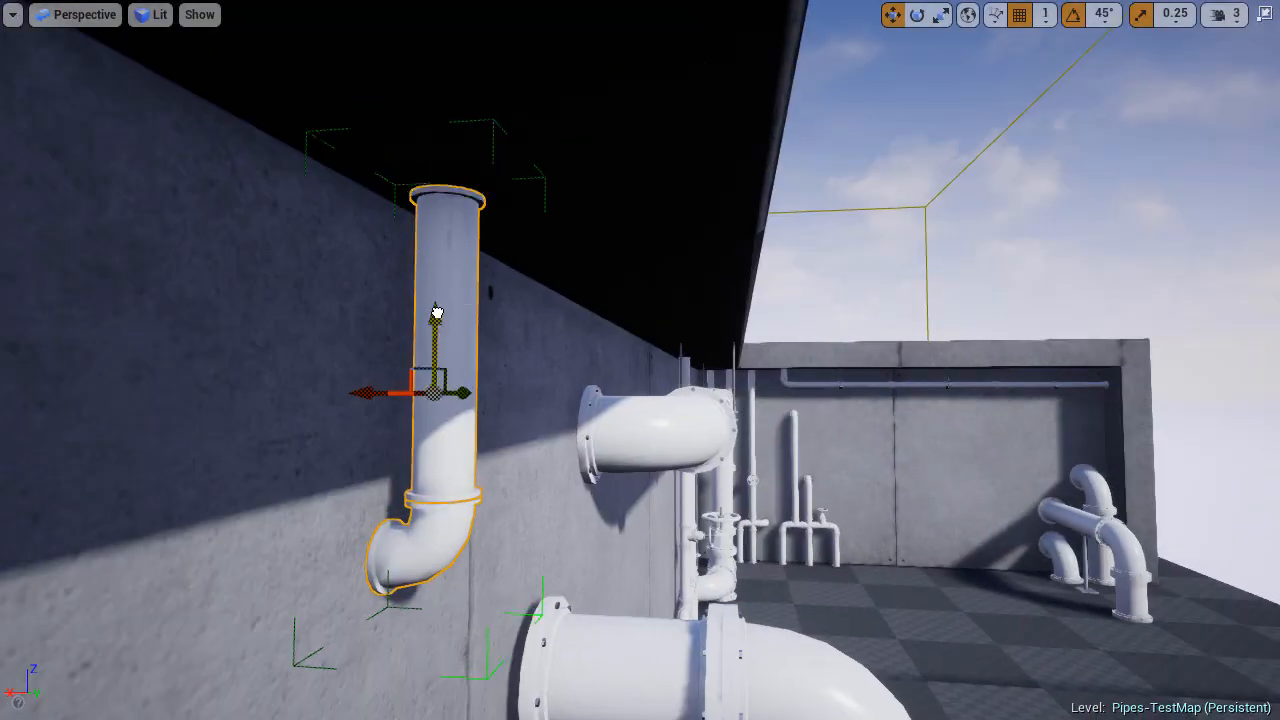
{"action": "right_click_drag", "start_coordinate": [434, 314], "coordinate": [350, 320]}
{"action": "left_click_drag", "start_coordinate": [655, 286], "coordinate": [684, 286]}
{"action": "key", "text": "Escape"}
{"action": "right_click_drag", "start_coordinate": [684, 286], "coordinate": [715, 300]}
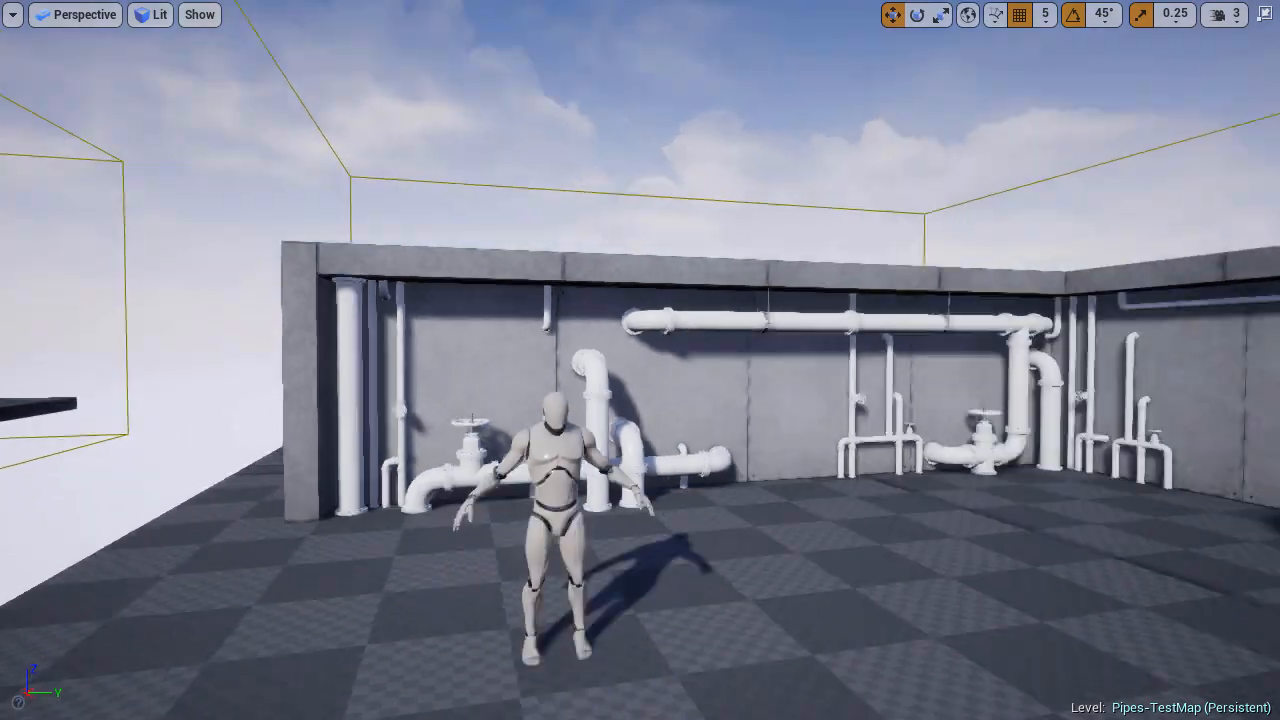
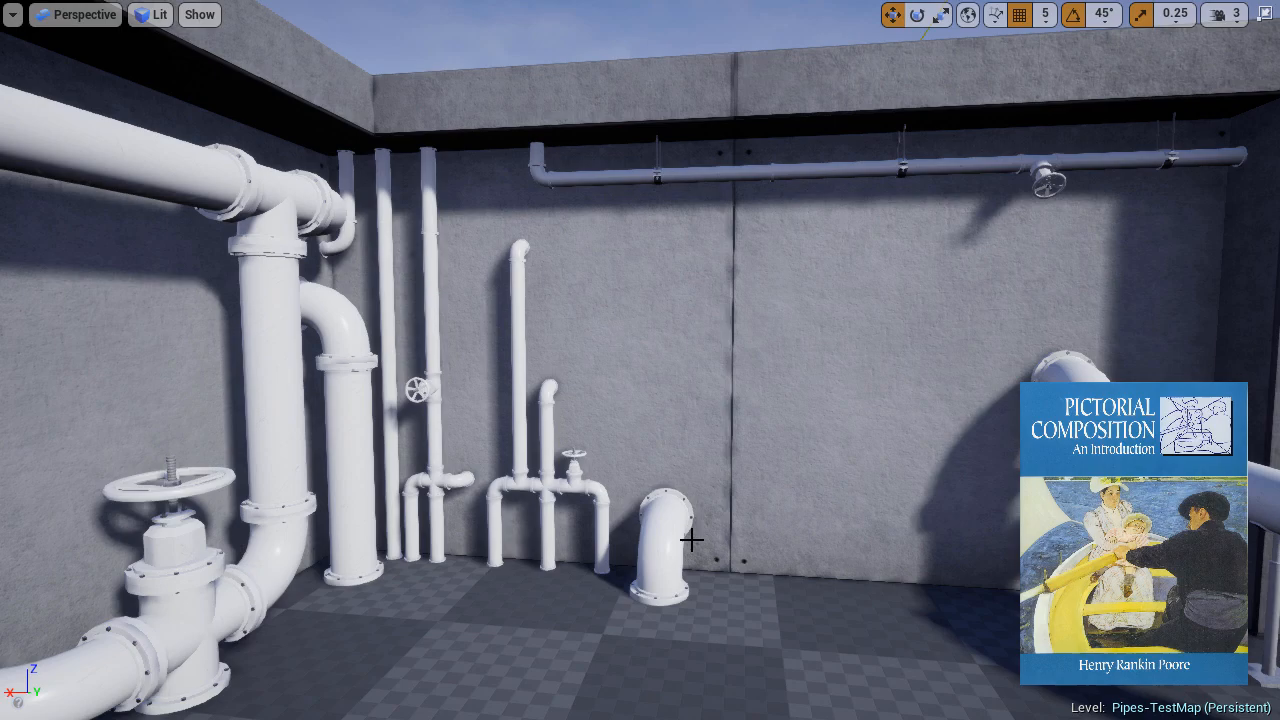
Move the medium floor elbow beside the small manifold, raise it, and put a pipes_med_150 section beneath it.
{"action": "left_click", "coordinate": [692, 540]}
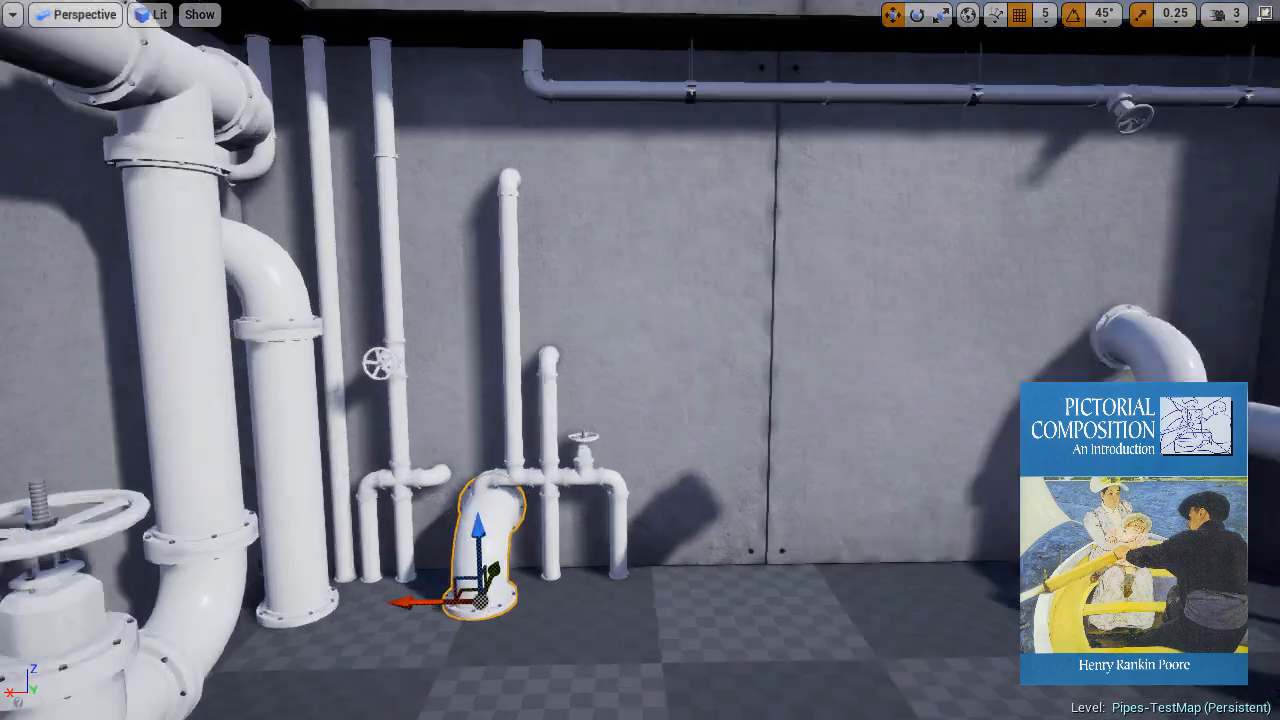
{"action": "key", "text": "F11"}
{"action": "left_click", "coordinate": [439, 572]}
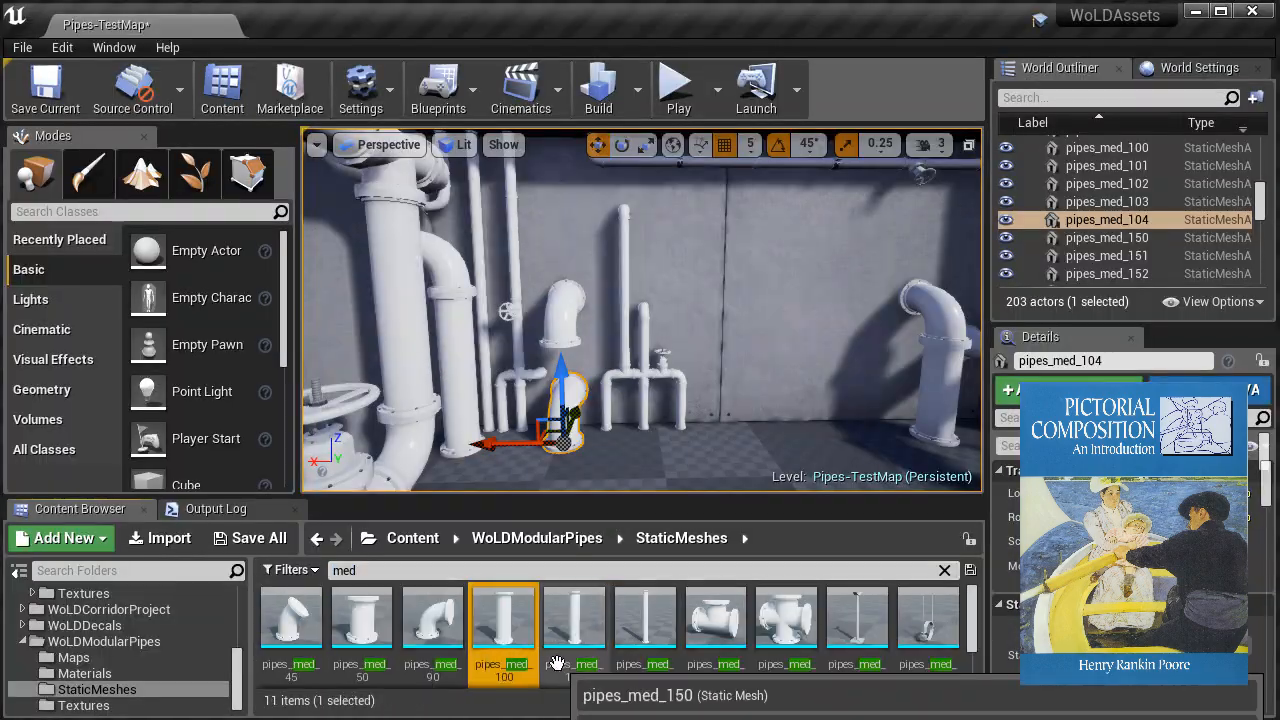
{"action": "key", "text": "F11"}
{"action": "key", "text": "s"}
{"action": "mouse_move", "coordinate": [608, 468]}
{"action": "right_mouse_down"}
{"action": "mouse_move", "coordinate": [550, 460]}
{"action": "mouse_move", "coordinate": [608, 468]}
{"action": "right_mouse_up"}
{"action": "key", "text": "w"}
{"action": "left_click_drag", "start_coordinate": [719, 402], "coordinate": [723, 402]}
{"action": "key", "text": "s"}
{"action": "right_click_drag", "start_coordinate": [723, 402], "coordinate": [622, 398]}
With grid snapping at 10, swap the wall panel near the end column for a doorway and place WoLDCorridorProject's door and doorframe beside it.
{"action": "right_click_drag", "start_coordinate": [640, 360], "coordinate": [610, 382]}
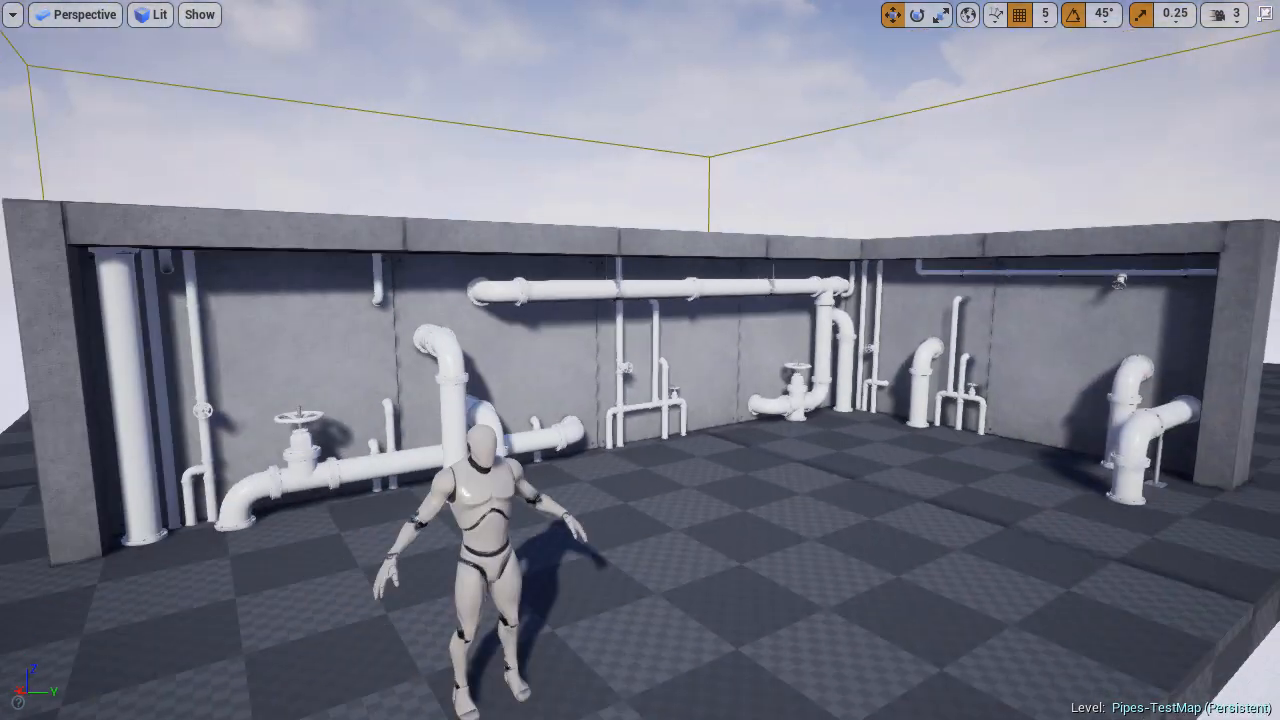
{"action": "key", "text": "bracketright"}
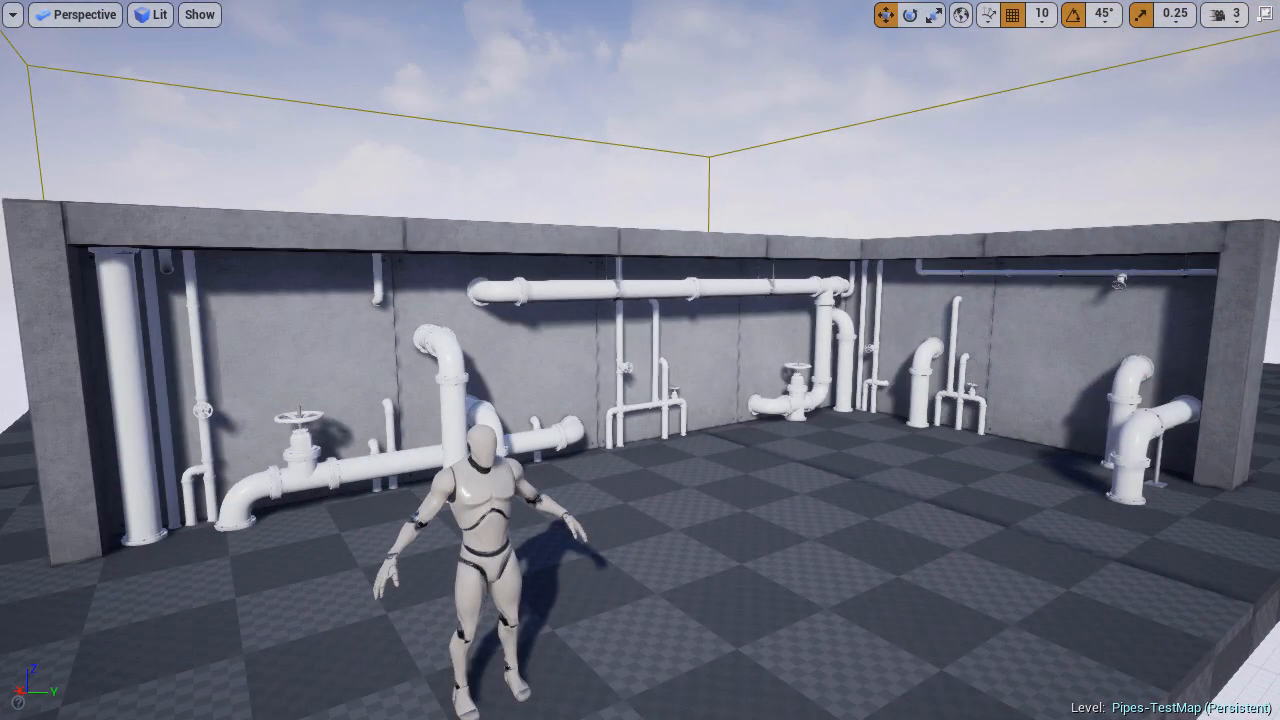
{"action": "right_click_drag", "start_coordinate": [700, 443], "coordinate": [825, 446]}
{"action": "left_click", "coordinate": [737, 457]}
{"action": "right_click_drag", "start_coordinate": [737, 457], "coordinate": [749, 457]}
{"action": "key", "text": "F11"}
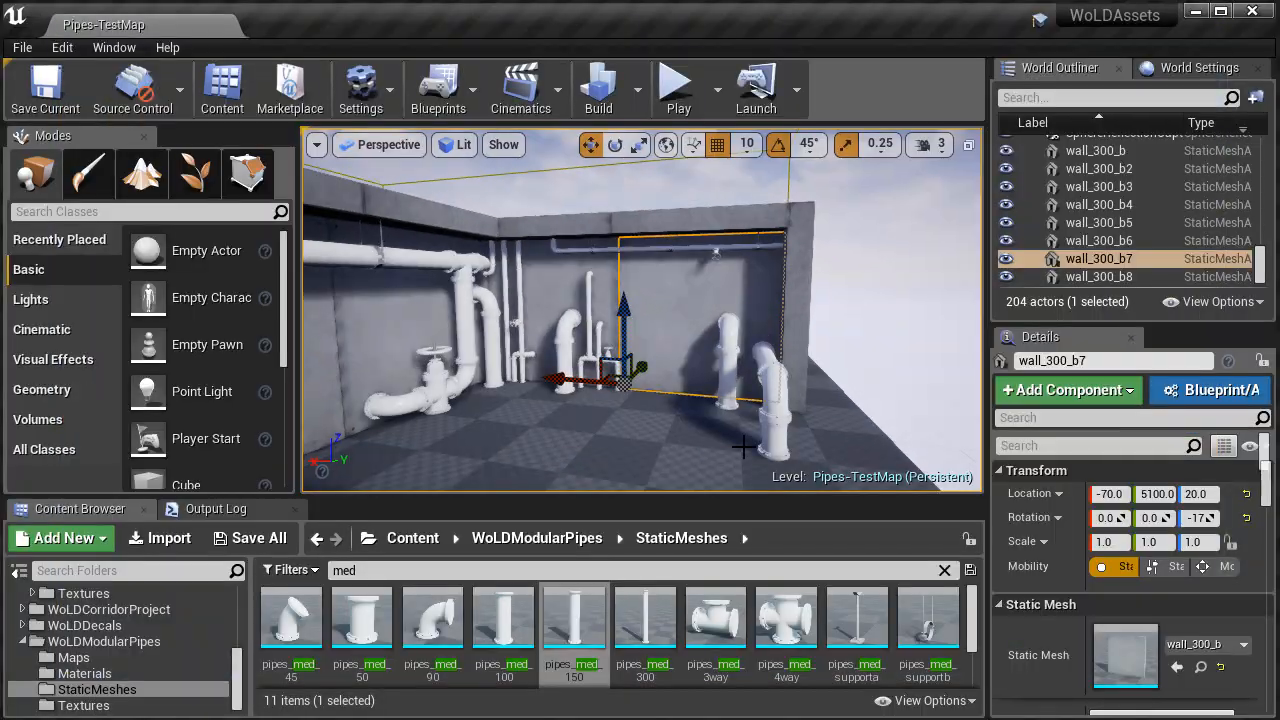
{"action": "left_click", "coordinate": [125, 611]}
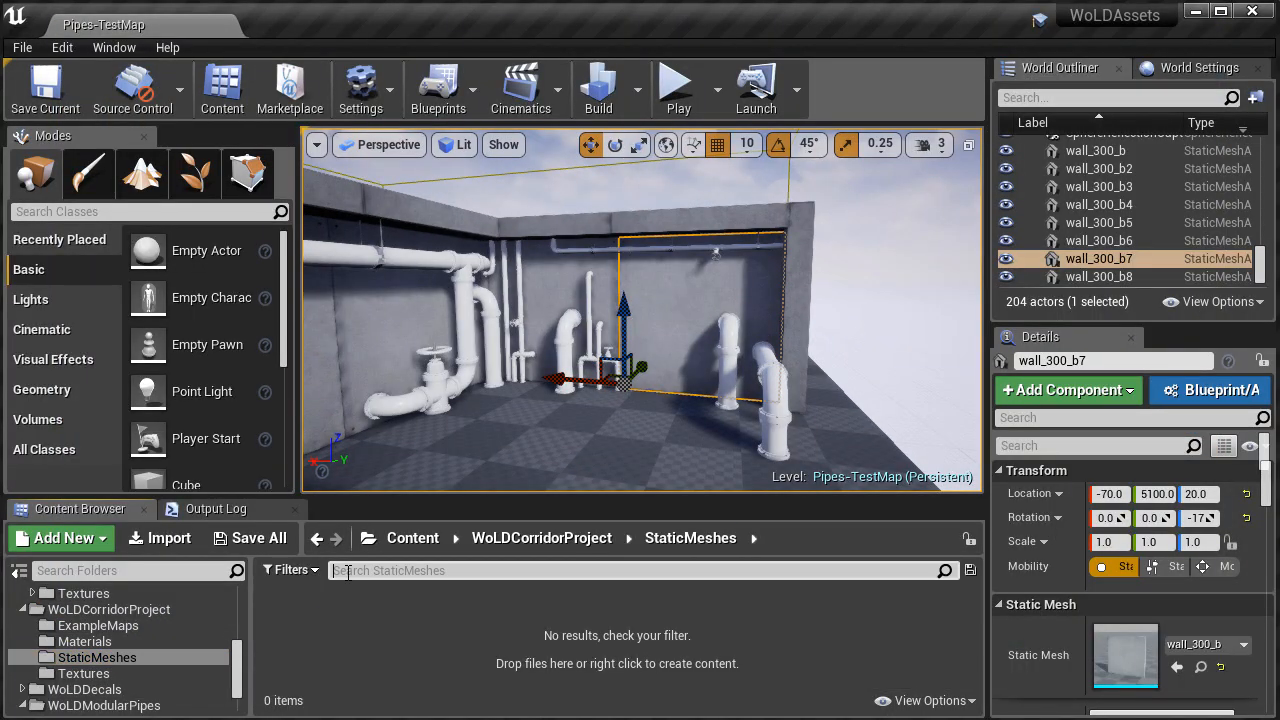
{"action": "left_click_drag", "start_coordinate": [715, 618], "coordinate": [688, 440]}
{"action": "left_click_drag", "start_coordinate": [786, 618], "coordinate": [728, 460]}
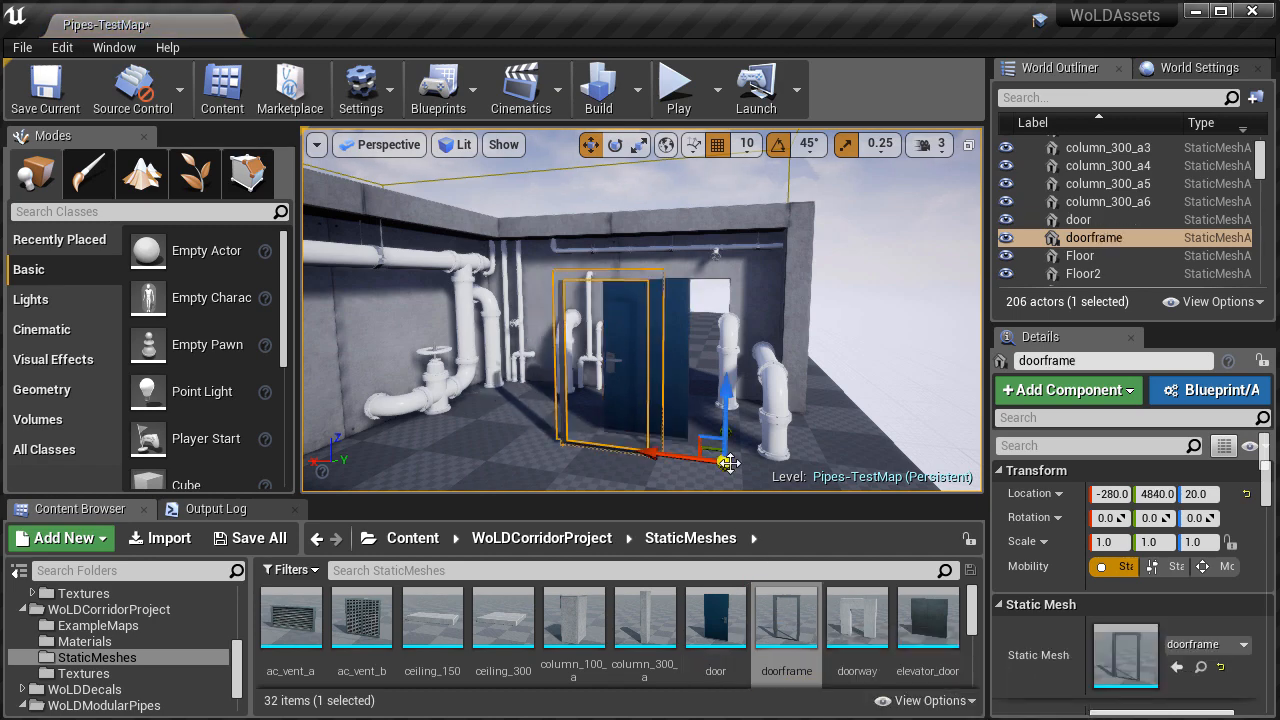
Move the doorframe along the wall and into the opening of the doorway panel.
{"action": "key", "text": "F11"}
{"action": "key", "text": "e"}
{"action": "left_click_drag", "start_coordinate": [738, 706], "coordinate": [905, 700]}
{"action": "key", "text": "w"}
{"action": "left_click_drag", "start_coordinate": [786, 640], "coordinate": [778, 590]}
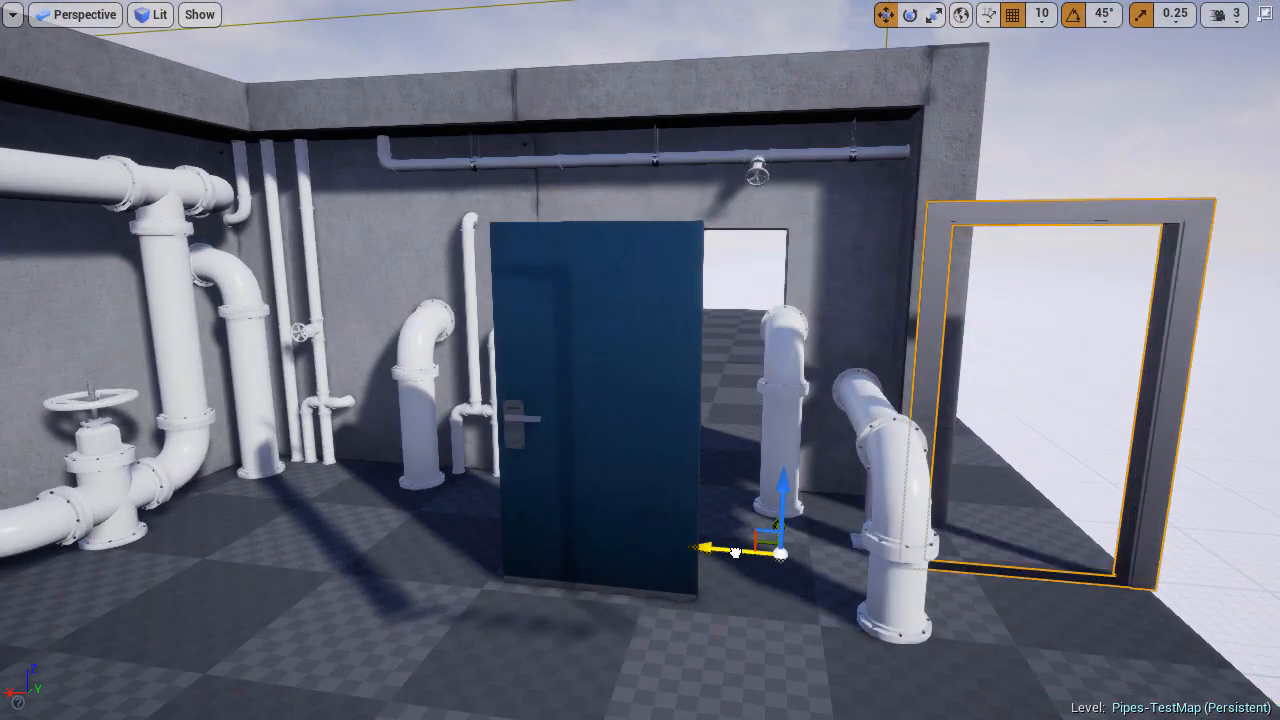
{"action": "left_click_drag", "start_coordinate": [737, 551], "coordinate": [370, 552]}
{"action": "left_click_drag", "start_coordinate": [430, 535], "coordinate": [540, 471]}
{"action": "right_click_drag", "start_coordinate": [540, 471], "coordinate": [598, 472]}
{"action": "left_click_drag", "start_coordinate": [598, 472], "coordinate": [628, 465]}
Move the blue door into the doorframe and fit it inside the frame's depth.
{"action": "right_click_drag", "start_coordinate": [590, 478], "coordinate": [650, 480]}
{"action": "left_click", "coordinate": [830, 470]}
{"action": "left_click_drag", "start_coordinate": [900, 602], "coordinate": [672, 508]}
{"action": "right_click_drag", "start_coordinate": [672, 508], "coordinate": [700, 520]}
{"action": "left_click_drag", "start_coordinate": [715, 640], "coordinate": [780, 615]}
{"action": "left_click_drag", "start_coordinate": [792, 575], "coordinate": [800, 567]}
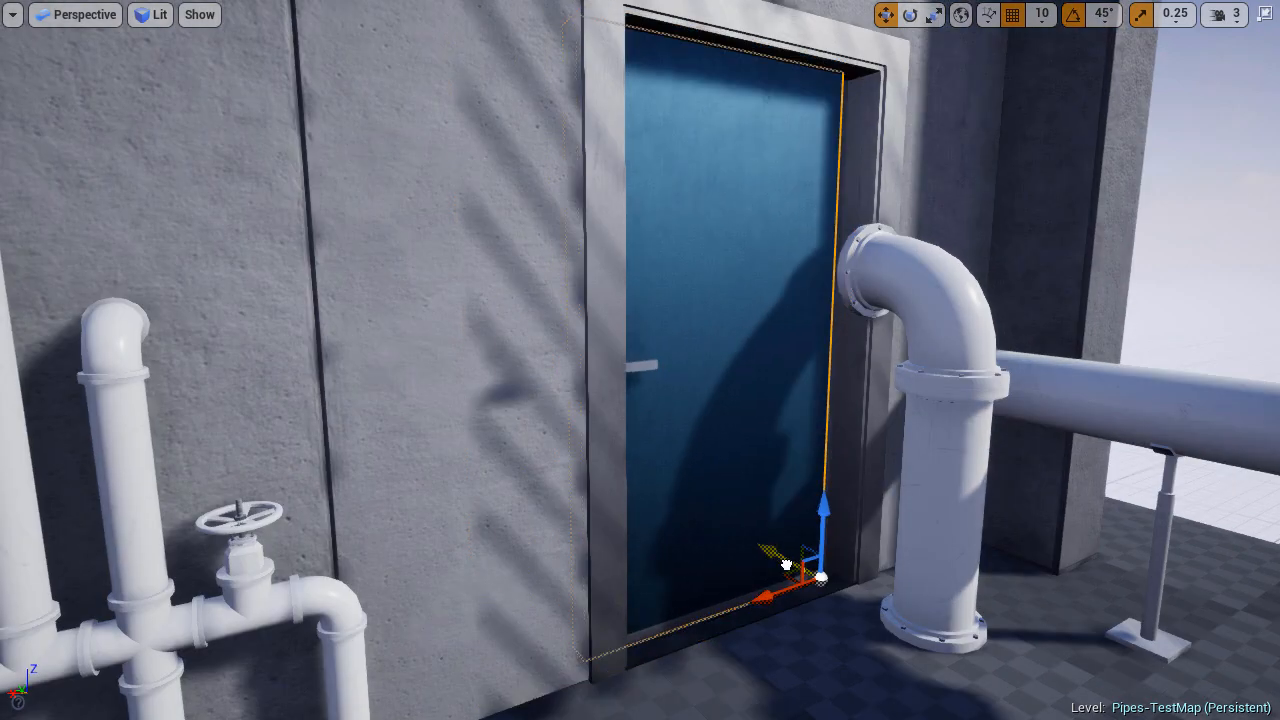
Delete the medium floor elbow assembly standing in front of the door.
{"action": "right_click_drag", "start_coordinate": [800, 567], "coordinate": [871, 603]}
{"action": "left_click", "coordinate": [714, 470]}
{"action": "key", "text": "Delete"}
Place WoLDCorridorProject's exit_sign on the wall above the door.
{"action": "left_click", "coordinate": [829, 447]}
{"action": "right_click_drag", "start_coordinate": [829, 447], "coordinate": [943, 391]}
{"action": "left_click", "coordinate": [943, 391]}
{"action": "key", "text": "F11"}
{"action": "key", "text": "ctrl+b"}
{"action": "scroll", "coordinate": [657, 648], "scroll_direction": "down", "scroll_amount": 2}
{"action": "left_click_drag", "start_coordinate": [358, 623], "coordinate": [714, 222]}
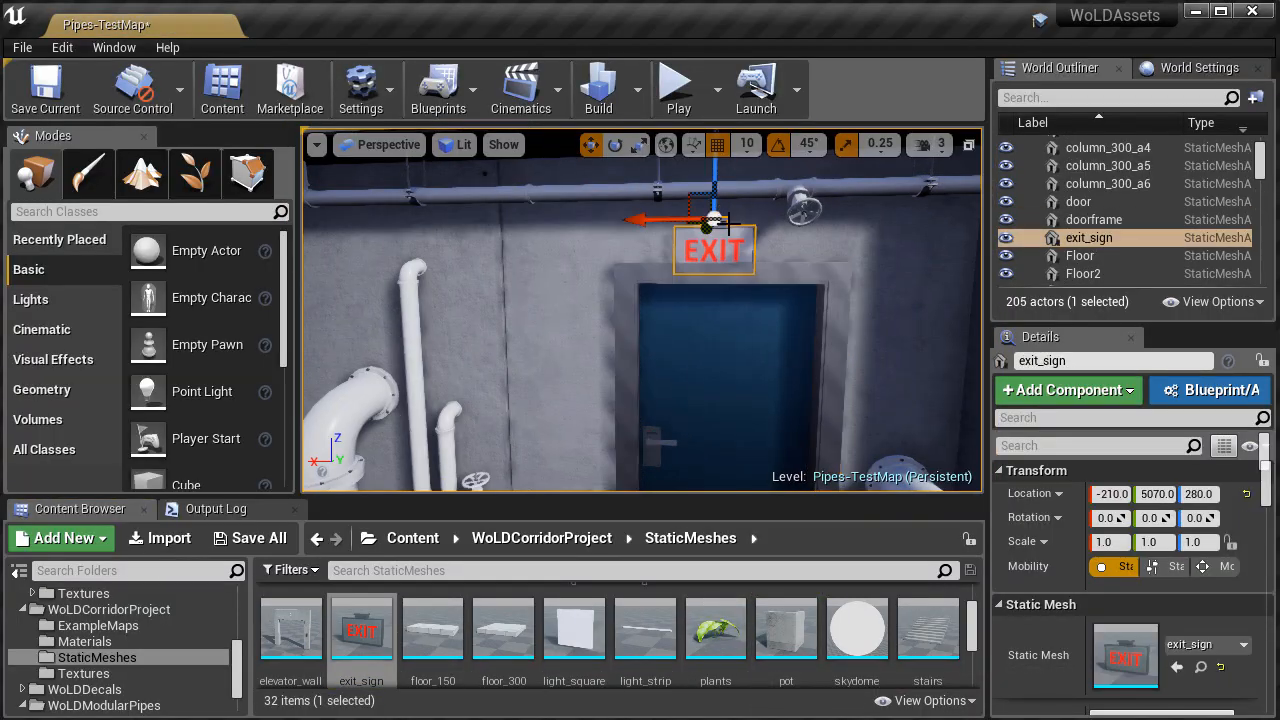
Raise the exit sign to the ceiling and adjust its distance from the wall beside the small pipe run.
{"action": "key", "text": "F11"}
{"action": "right_click_drag", "start_coordinate": [714, 222], "coordinate": [714, 190]}
{"action": "left_click_drag", "start_coordinate": [714, 215], "coordinate": [714, 115]}
{"action": "right_click_drag", "start_coordinate": [714, 115], "coordinate": [712, 280]}
{"action": "left_click_drag", "start_coordinate": [712, 280], "coordinate": [774, 275]}
{"action": "right_click_drag", "start_coordinate": [774, 275], "coordinate": [940, 320]}
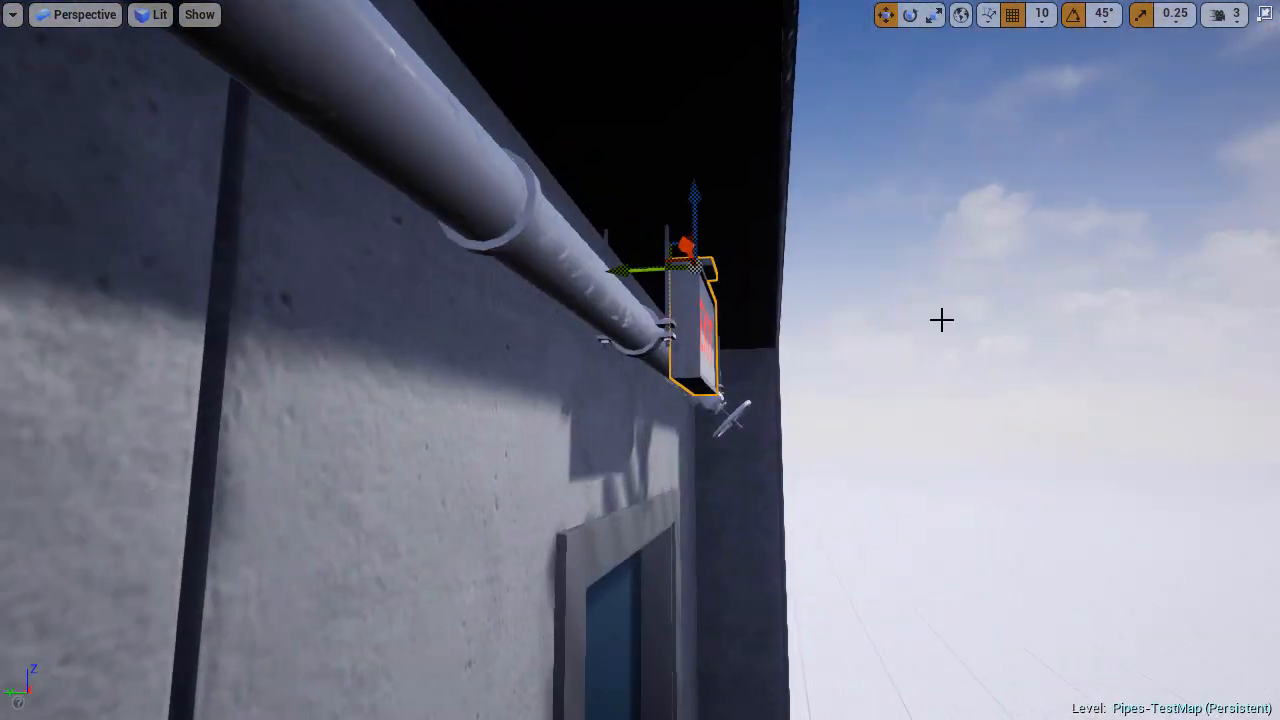
{"action": "left_click_drag", "start_coordinate": [620, 268], "coordinate": [656, 268]}
Ungroup the small ceiling pipe run and select its valve near the exit sign.
{"action": "left_click", "coordinate": [806, 329]}
{"action": "right_click_drag", "start_coordinate": [806, 329], "coordinate": [738, 370]}
{"action": "left_click", "coordinate": [738, 369]}
{"action": "key", "text": "shift+g"}
{"action": "left_click", "coordinate": [822, 325]}
{"action": "right_click_drag", "start_coordinate": [822, 325], "coordinate": [348, 316]}
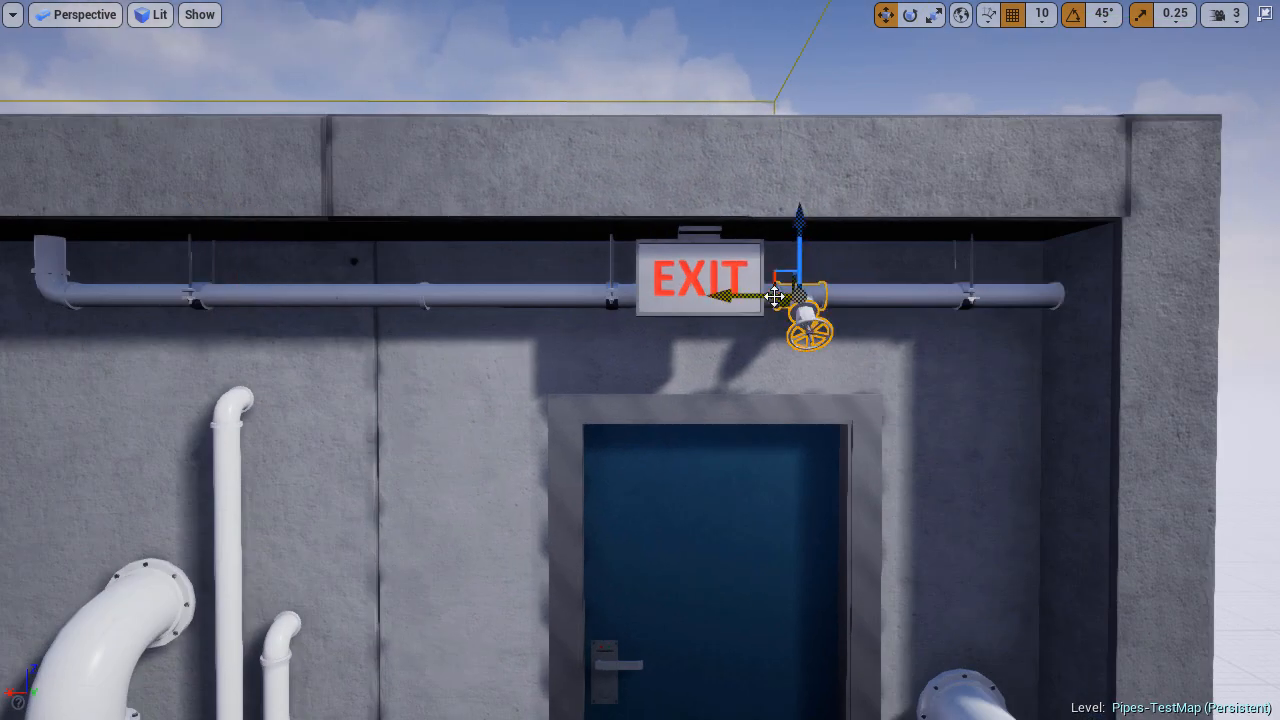
Delete the ceiling section next to the elbow and slide the neighbouring section with the valve into its place.
{"action": "right_click_drag", "start_coordinate": [774, 296], "coordinate": [660, 340]}
{"action": "left_click", "coordinate": [660, 341], "text": "ctrl"}
{"action": "left_click", "coordinate": [420, 339]}
{"action": "key", "text": "Delete"}
{"action": "left_click", "coordinate": [680, 332]}
{"action": "left_click", "coordinate": [1057, 368], "text": "ctrl"}
{"action": "left_click_drag", "start_coordinate": [960, 332], "coordinate": [632, 376]}
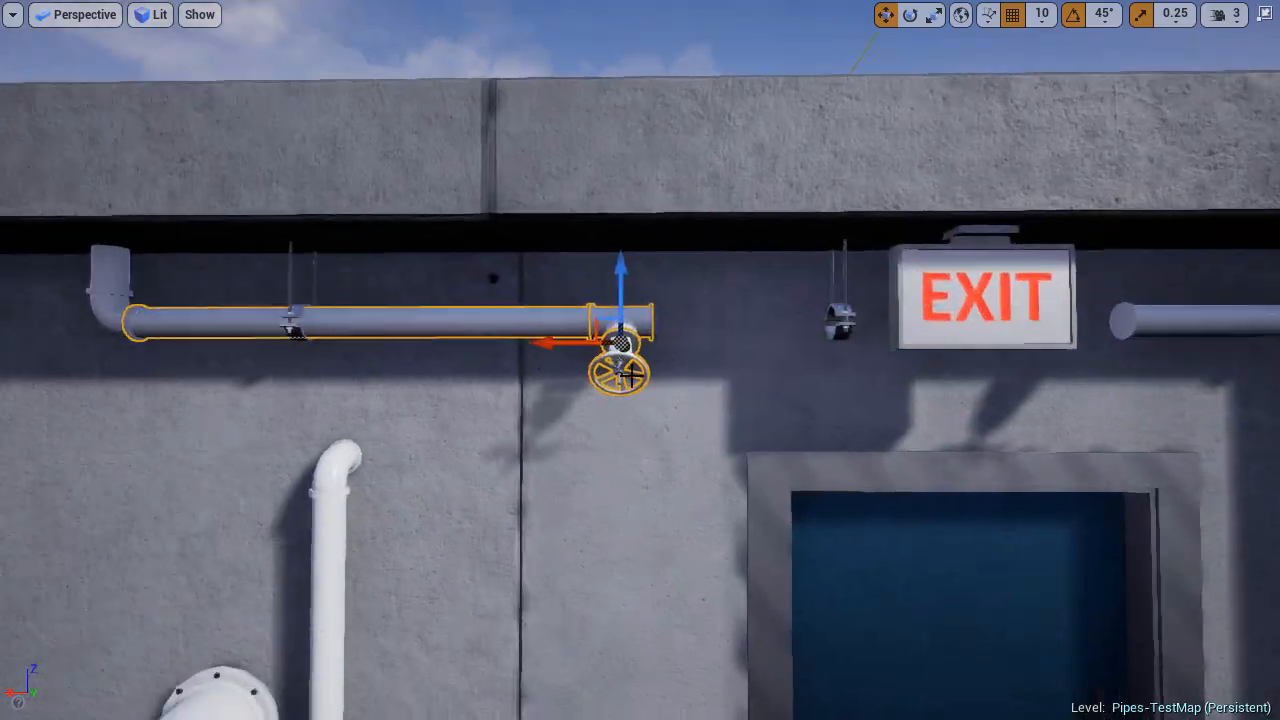
Filter WoLDModularPipes' static meshes for "small" and choose pipes_small_50 for the section between the ceiling elbow and valve.
{"action": "left_click", "coordinate": [420, 322]}
{"action": "right_click_drag", "start_coordinate": [420, 322], "coordinate": [470, 325]}
{"action": "key", "text": "F11"}
{"action": "left_click", "coordinate": [104, 641]}
{"action": "left_click", "coordinate": [120, 690]}
{"action": "left_click", "coordinate": [480, 570]}
{"action": "type", "text": "small"}
{"action": "left_click", "coordinate": [291, 622]}
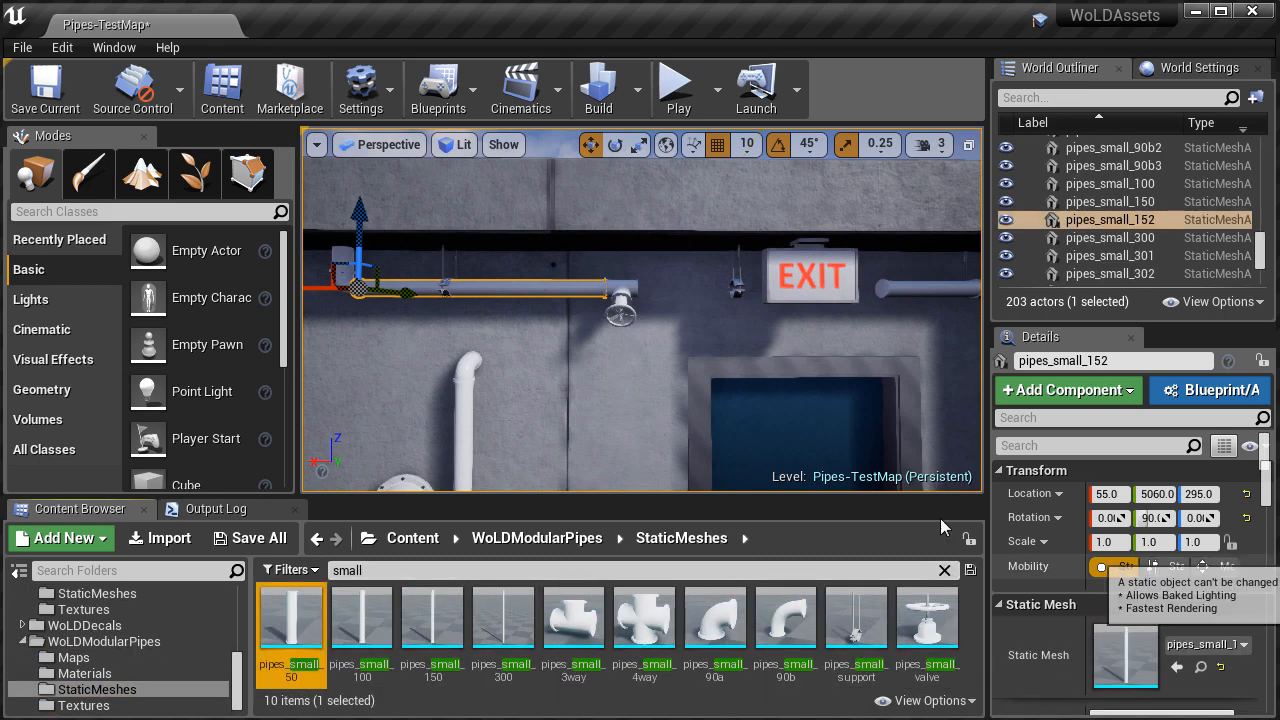
Slide the small ceiling run's loose pieces together and reposition the hanging support beside the exit sign.
{"action": "left_click", "coordinate": [918, 289], "text": "ctrl"}
{"action": "left_click_drag", "start_coordinate": [787, 250], "coordinate": [470, 249]}
{"action": "left_click", "coordinate": [506, 251]}
{"action": "right_click", "coordinate": [915, 251]}
{"action": "left_click", "coordinate": [718, 291]}
{"action": "scroll", "coordinate": [718, 291], "scroll_direction": "down", "scroll_amount": 5}
{"action": "left_click_drag", "start_coordinate": [548, 281], "coordinate": [598, 281]}
{"action": "key", "text": "F11"}
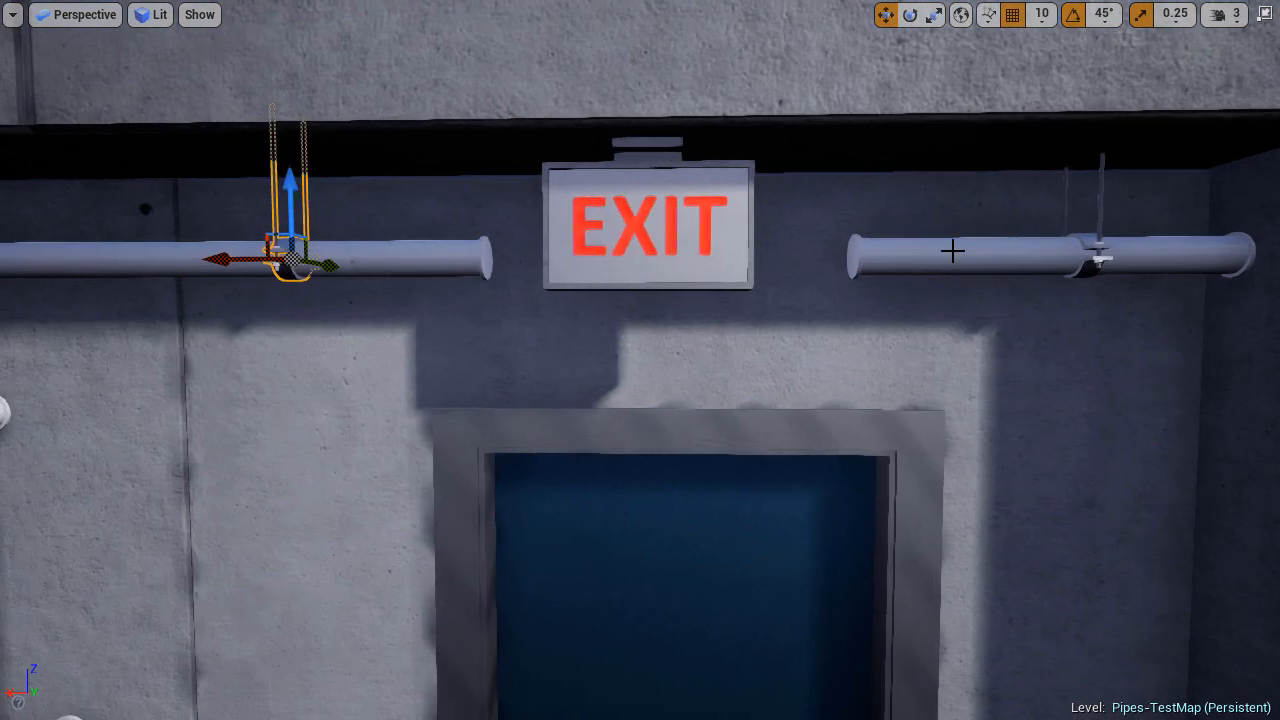
Slide the ceiling section near the end column behind the exit sign and swap its mesh for pipes_small_300.
{"action": "left_click", "coordinate": [951, 251]}
{"action": "left_click_drag", "start_coordinate": [806, 257], "coordinate": [446, 257]}
{"action": "scroll", "coordinate": [594, 294], "scroll_direction": "down", "scroll_amount": 5}
{"action": "key", "text": "F11"}
{"action": "left_click", "coordinate": [362, 622]}
{"action": "scroll", "coordinate": [1177, 580], "scroll_direction": "down", "scroll_amount": 2}
{"action": "left_click", "coordinate": [503, 622]}
{"action": "left_click", "coordinate": [1177, 574]}
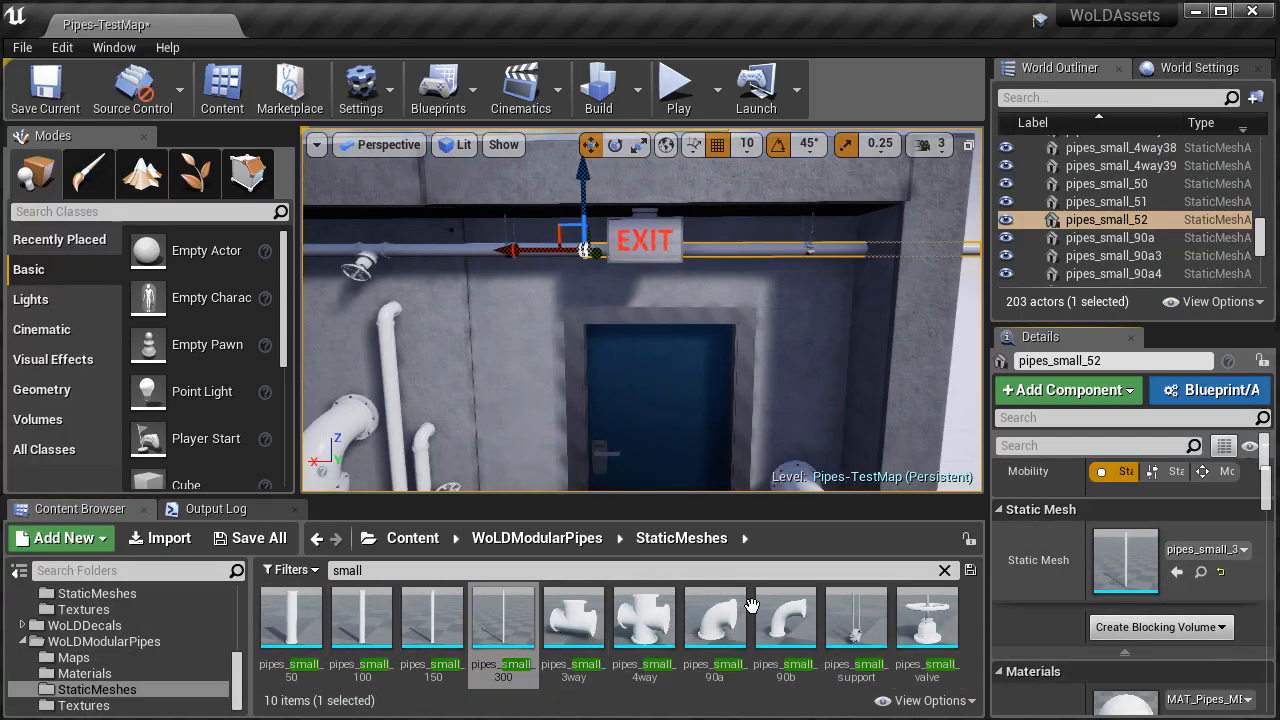
Fit the last small section of the ceiling run against the end column.
{"action": "key", "text": "Escape"}
{"action": "key", "text": "F11"}
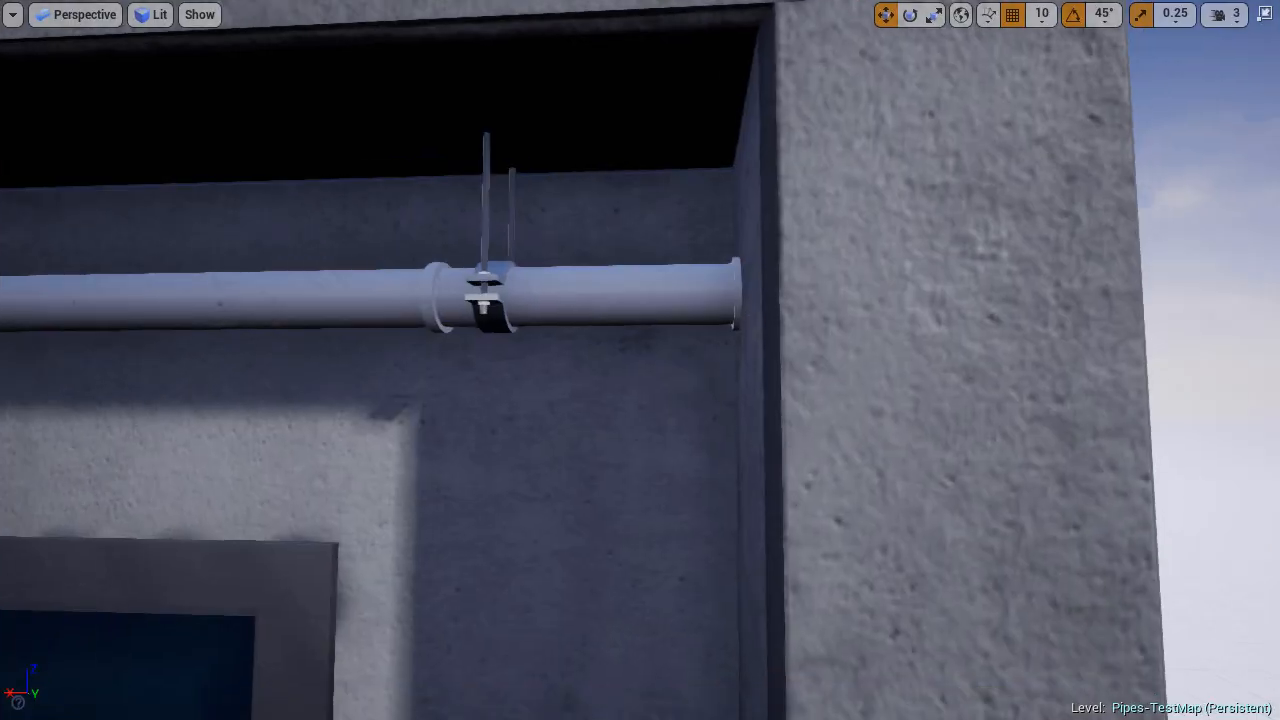
{"action": "left_click", "coordinate": [892, 300]}
{"action": "left_click_drag", "start_coordinate": [814, 306], "coordinate": [749, 306]}
{"action": "key", "text": "Escape"}
{"action": "right_click_drag", "start_coordinate": [657, 369], "coordinate": [690, 320]}
{"action": "left_click", "coordinate": [763, 257]}
{"action": "key", "text": "F11"}
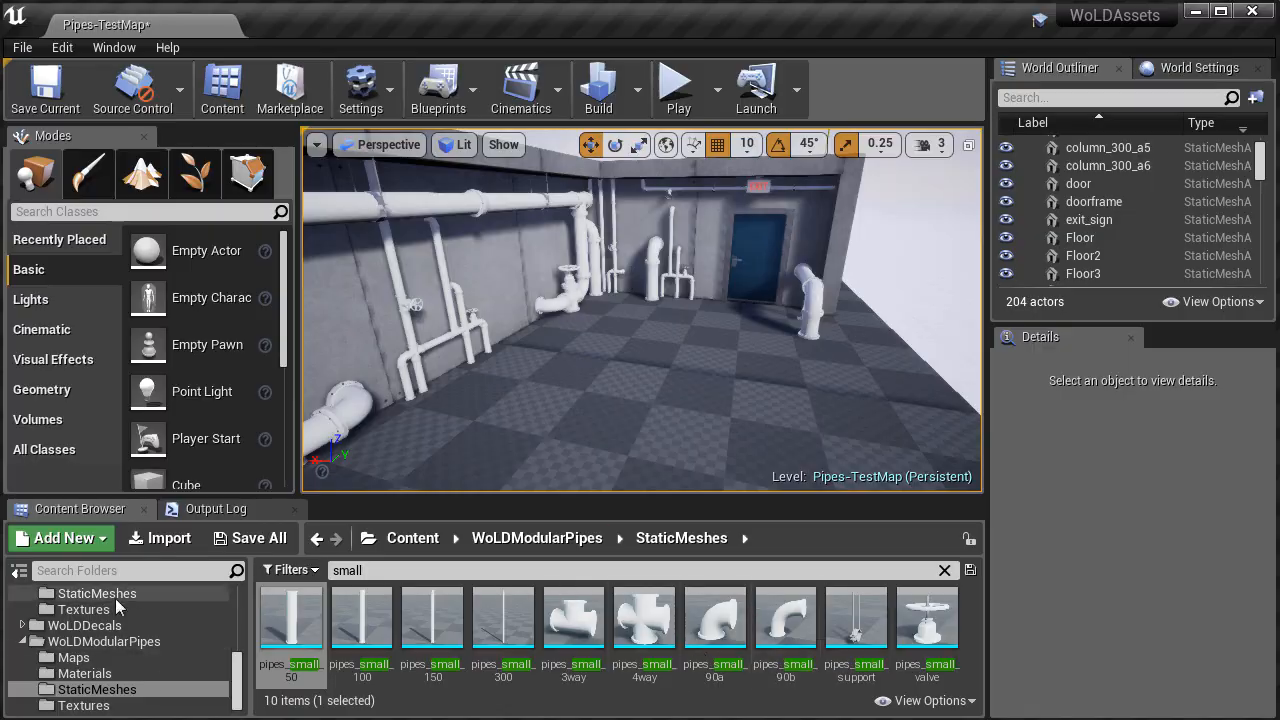
Place WoLDCorridorProject's ac_vent_a low on the door wall beside the small manifold.
{"action": "left_click", "coordinate": [115, 599]}
{"action": "left_click", "coordinate": [343, 571]}
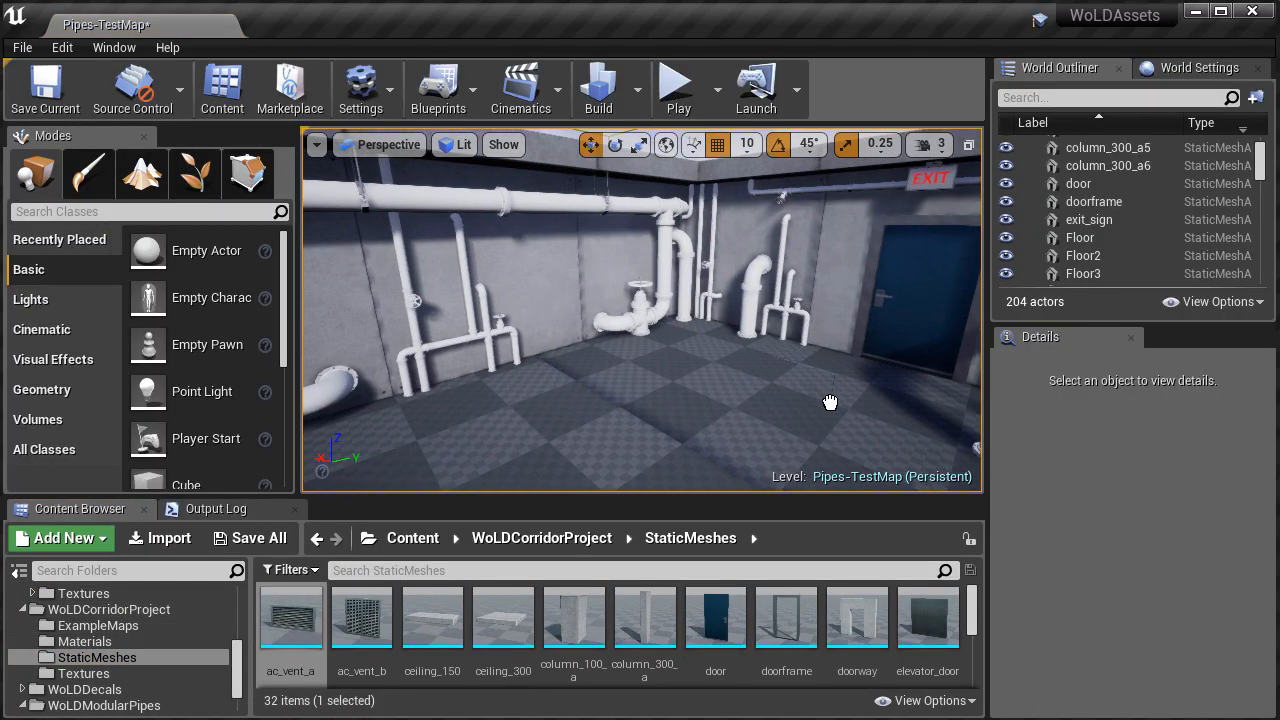
{"action": "key", "text": "F11"}
{"action": "right_click_drag", "start_coordinate": [878, 377], "coordinate": [689, 594]}
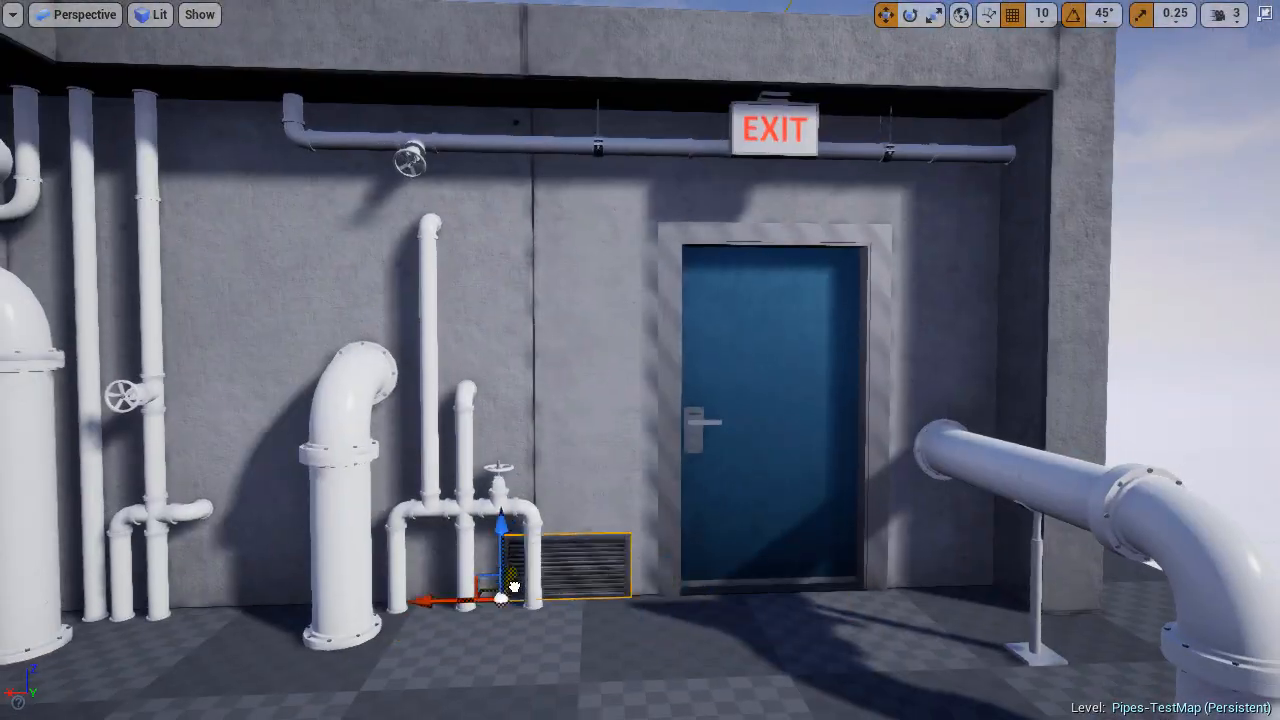
Slide the ac_vent_a along the door wall behind the medium floor elbow and adjust its height above the floor.
{"action": "left_click_drag", "start_coordinate": [250, 603], "coordinate": [122, 604]}
{"action": "right_click_drag", "start_coordinate": [122, 604], "coordinate": [100, 625]}
{"action": "right_click_drag", "start_coordinate": [420, 520], "coordinate": [486, 600]}
{"action": "left_click_drag", "start_coordinate": [486, 606], "coordinate": [497, 592]}
{"action": "right_click_drag", "start_coordinate": [497, 592], "coordinate": [646, 520]}
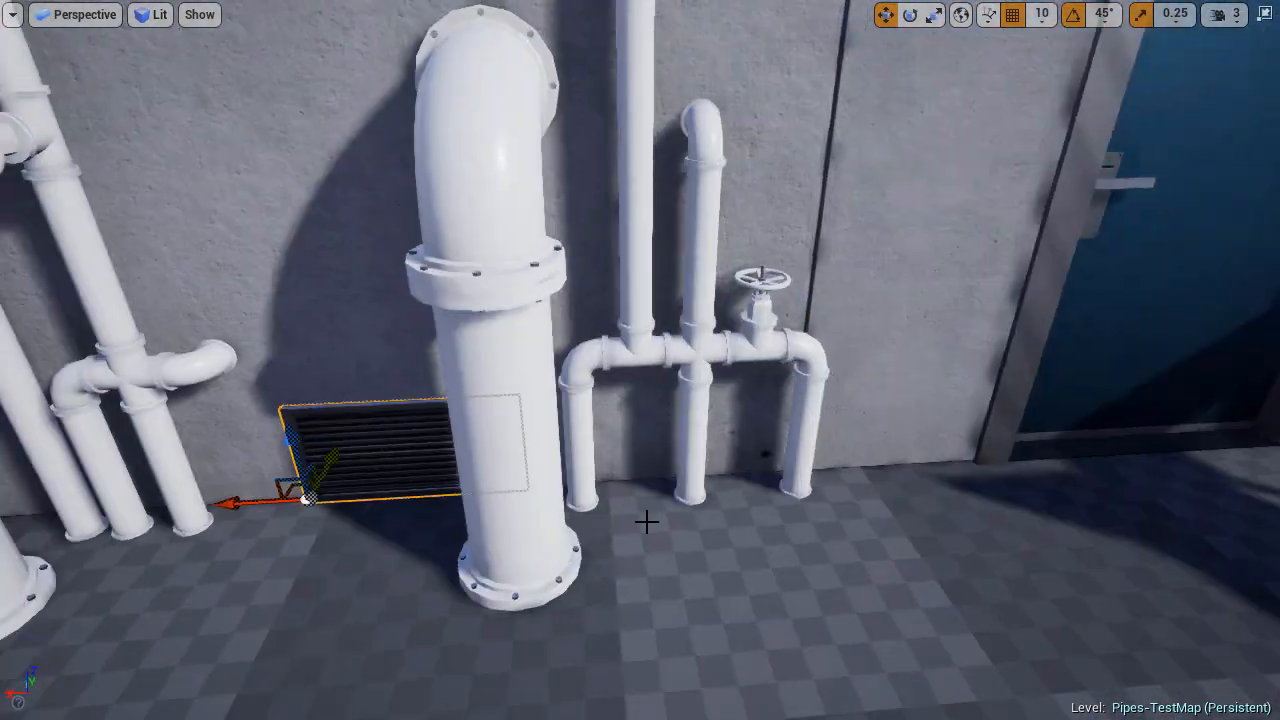
{"action": "left_click_drag", "start_coordinate": [287, 431], "coordinate": [283, 407]}
With grid snapping at 5, position the square mesh vent low on the adjoining wall beside the small manifold.
{"action": "key", "text": "bracketleft"}
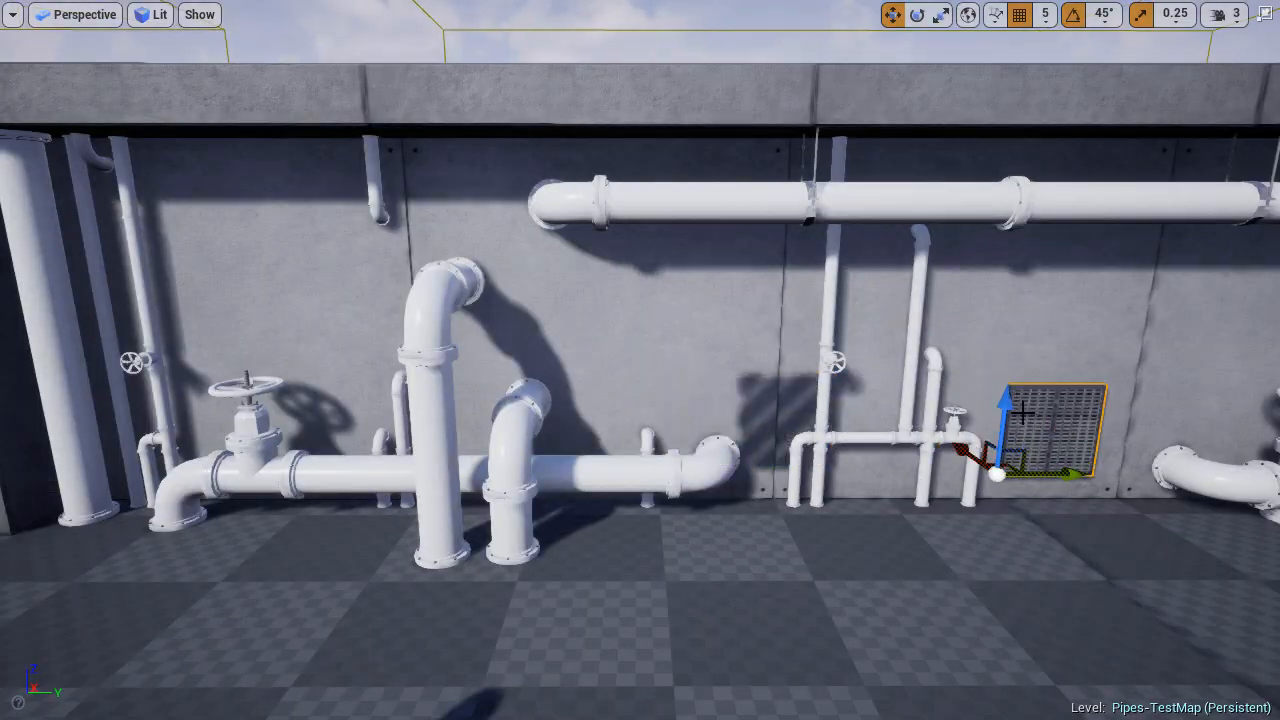
{"action": "right_click_drag", "start_coordinate": [1022, 412], "coordinate": [600, 450]}
{"action": "left_click", "coordinate": [620, 371]}
{"action": "left_click_drag", "start_coordinate": [522, 591], "coordinate": [509, 588]}
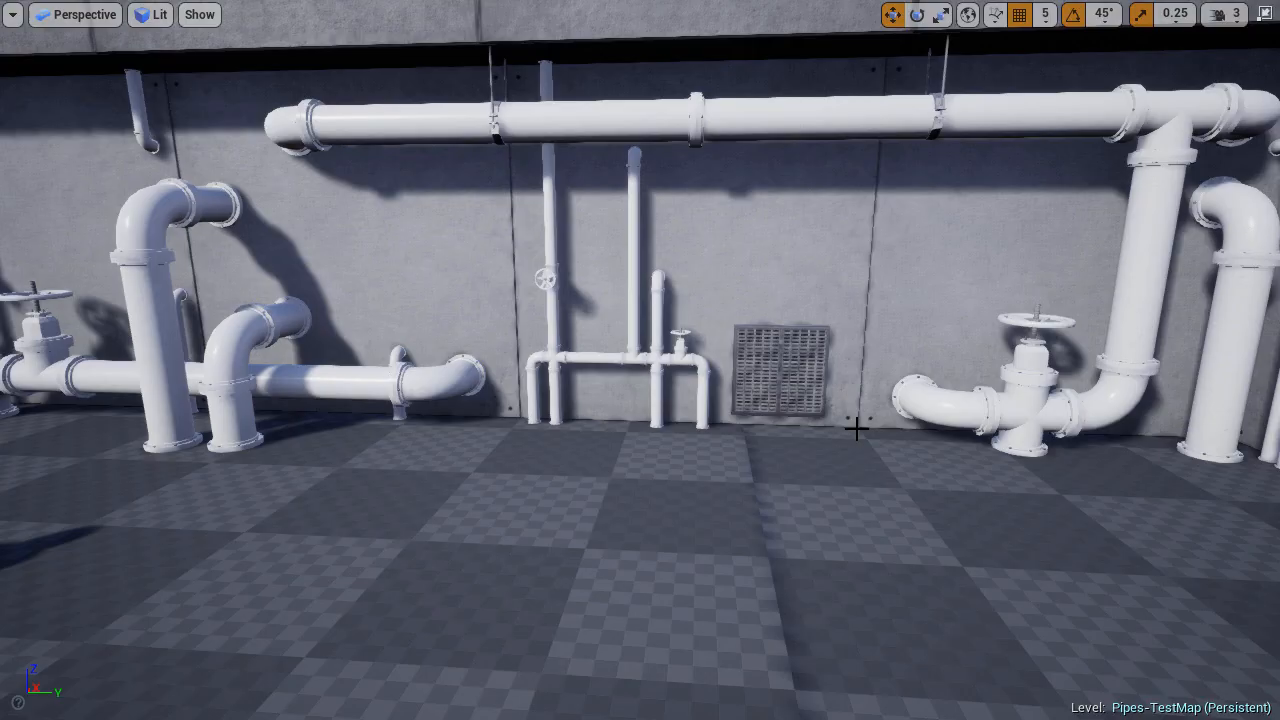
Slide the copied pairs of floor tiles along the wall to join the tiled floor already laid.
{"action": "right_click_drag", "start_coordinate": [1135, 460], "coordinate": [1135, 460]}
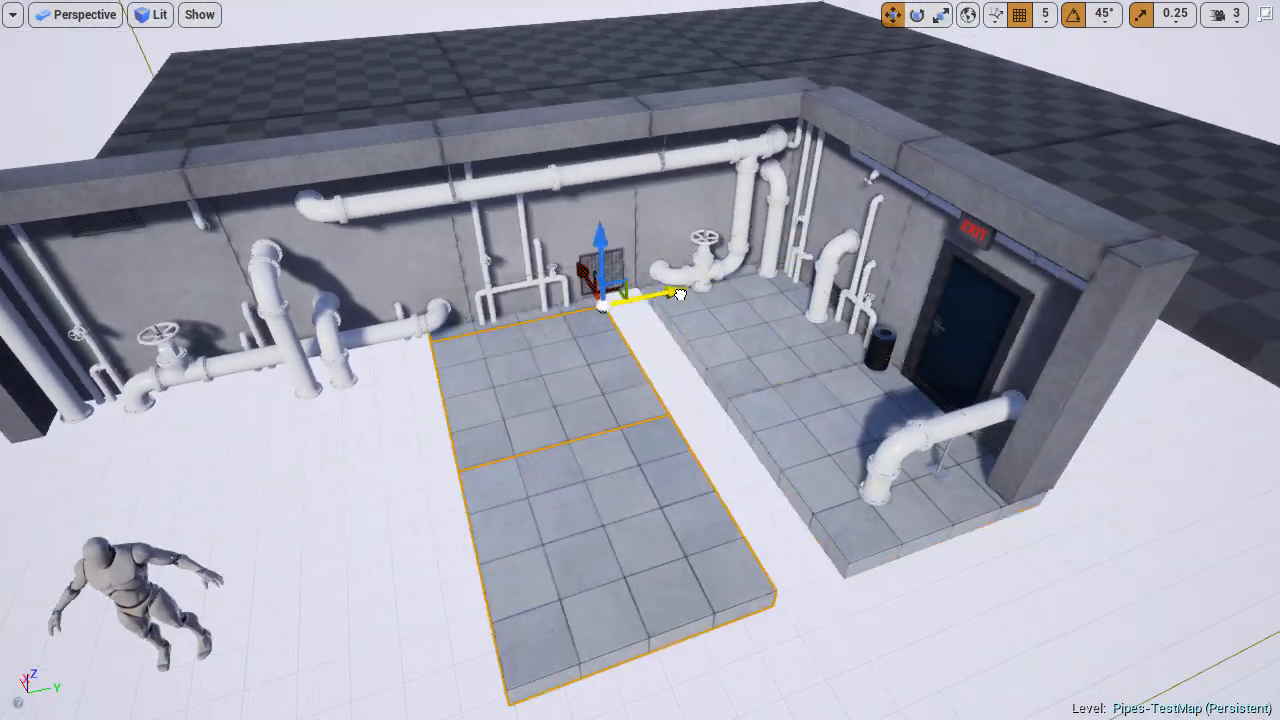
{"action": "left_click_drag", "start_coordinate": [686, 286], "coordinate": [737, 286]}
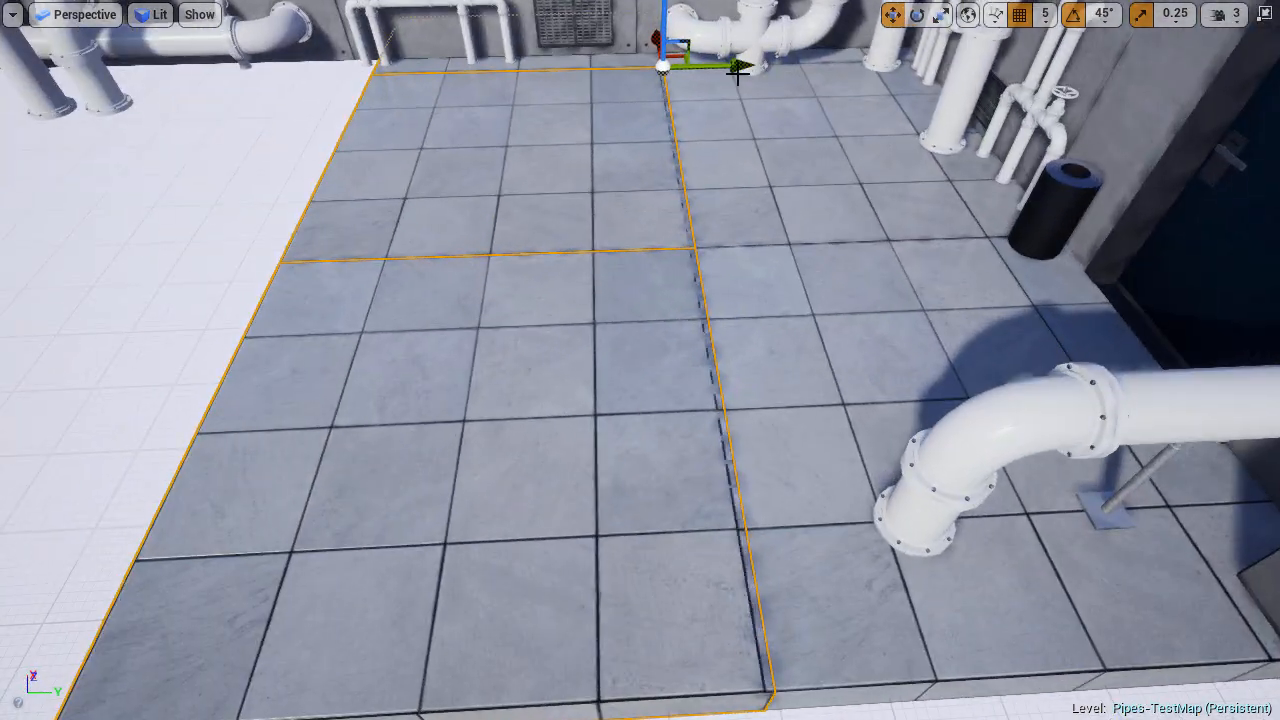
{"action": "scroll", "coordinate": [751, 266], "scroll_direction": "down", "scroll_amount": 3}
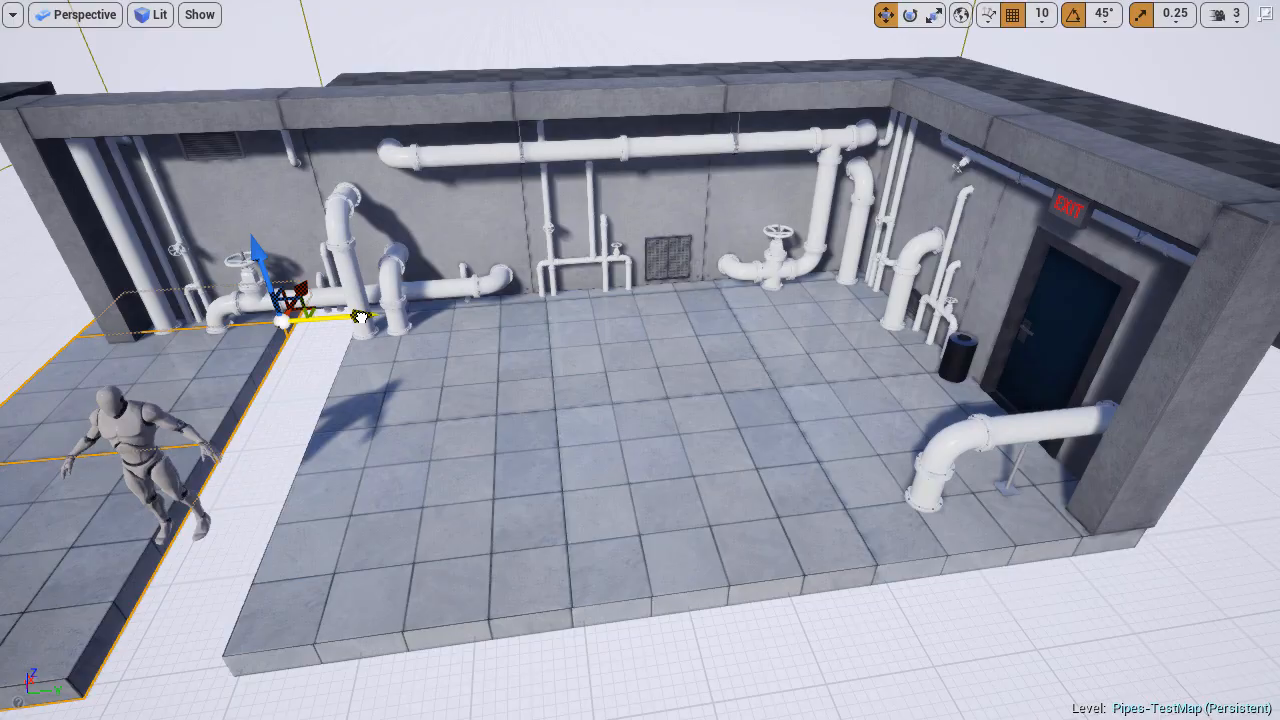
{"action": "right_click_drag", "start_coordinate": [360, 317], "coordinate": [563, 369]}
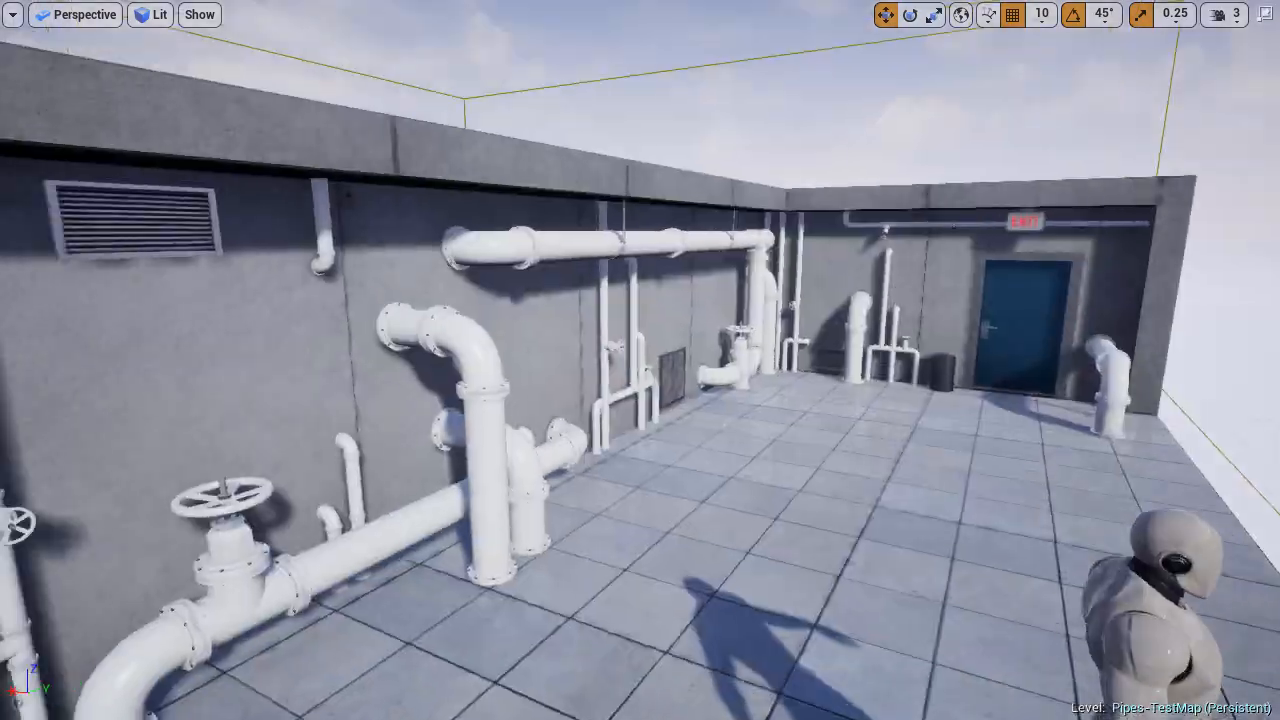
Open WoLDModularPipes' Materials folder and select the orange MAT_Pipes_MEDSML_INST.
{"action": "right_click_drag", "start_coordinate": [640, 360], "coordinate": [440, 385]}
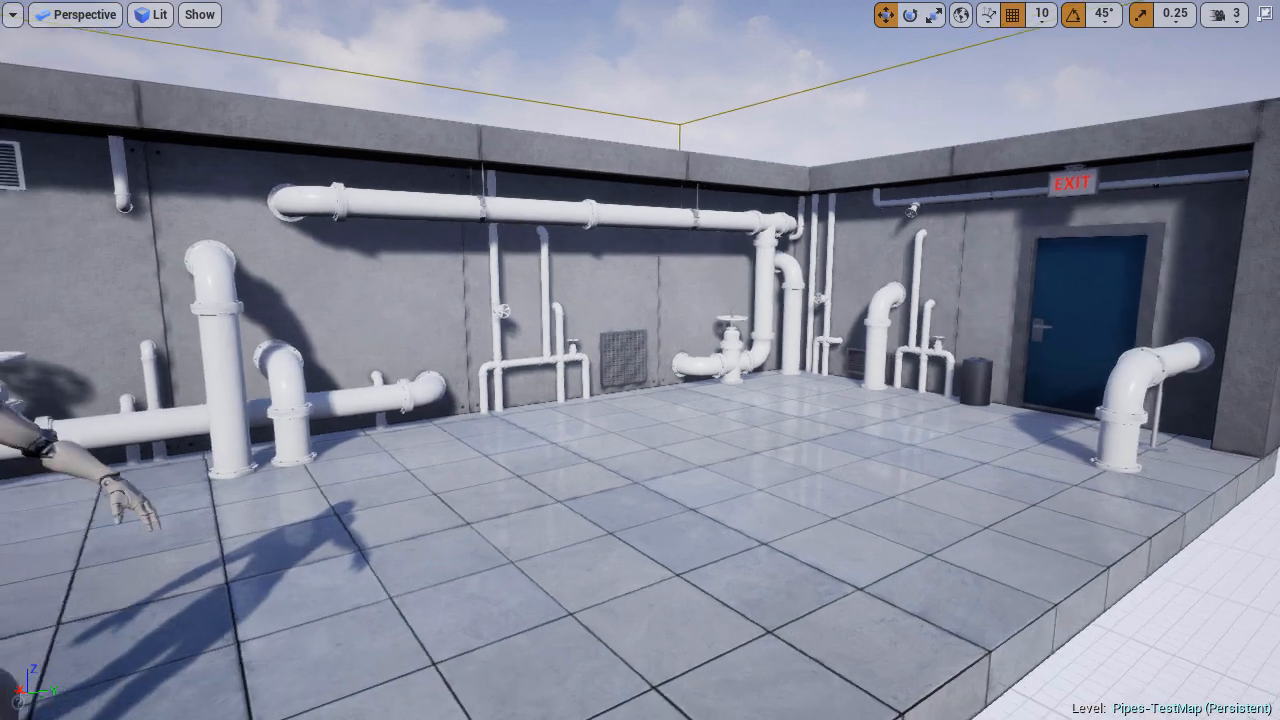
{"action": "right_click_drag", "start_coordinate": [640, 360], "coordinate": [655, 350]}
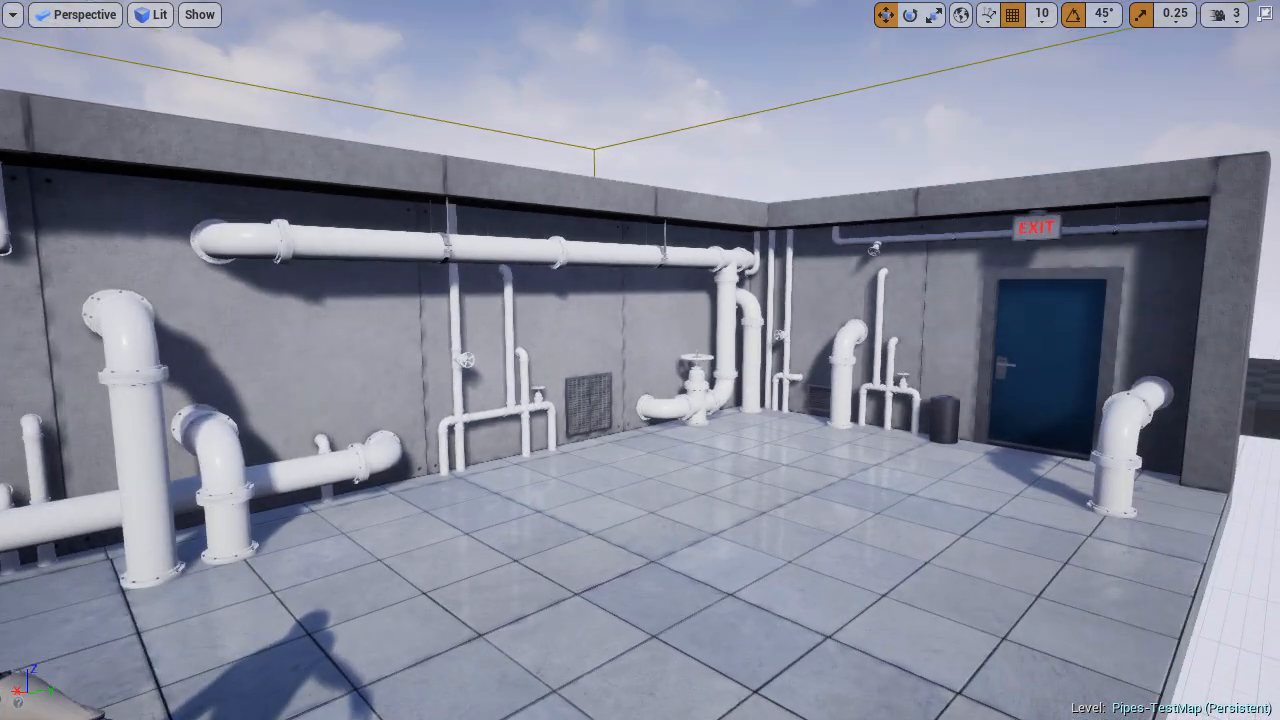
{"action": "right_click_drag", "start_coordinate": [980, 645], "coordinate": [910, 673]}
{"action": "key", "text": "F11"}
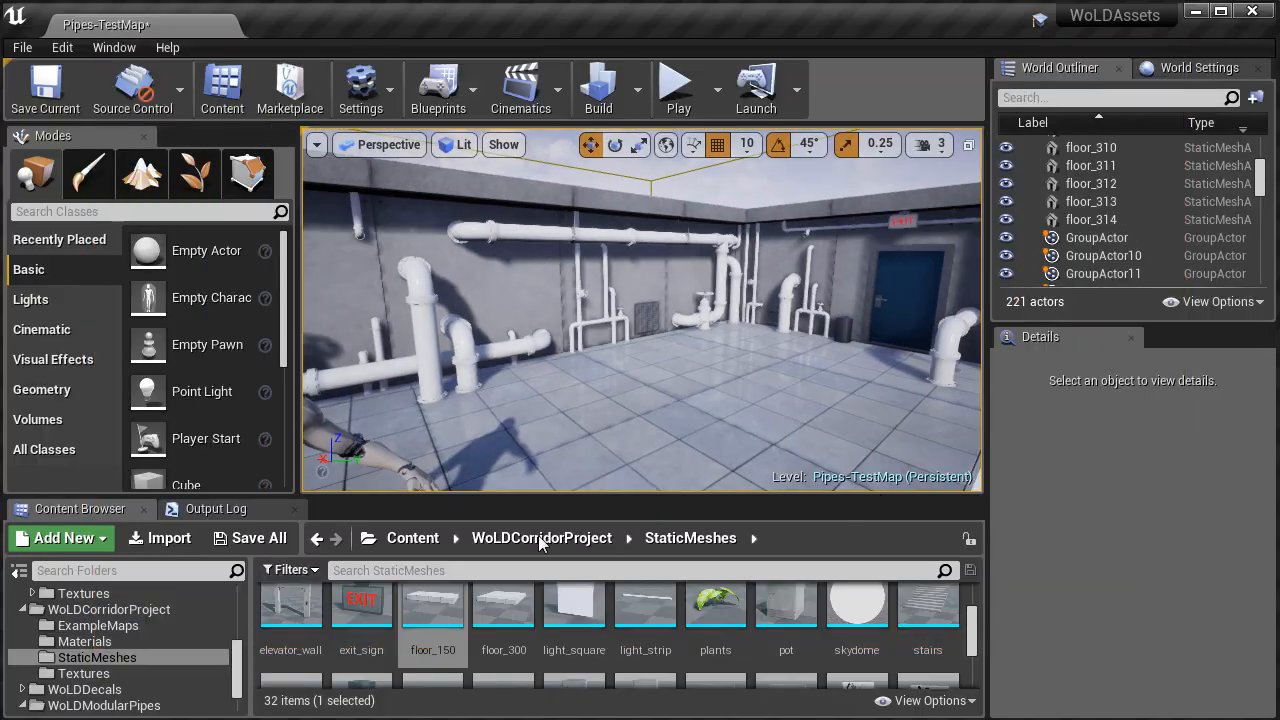
{"action": "double_click", "coordinate": [110, 703]}
{"action": "left_click", "coordinate": [150, 673]}
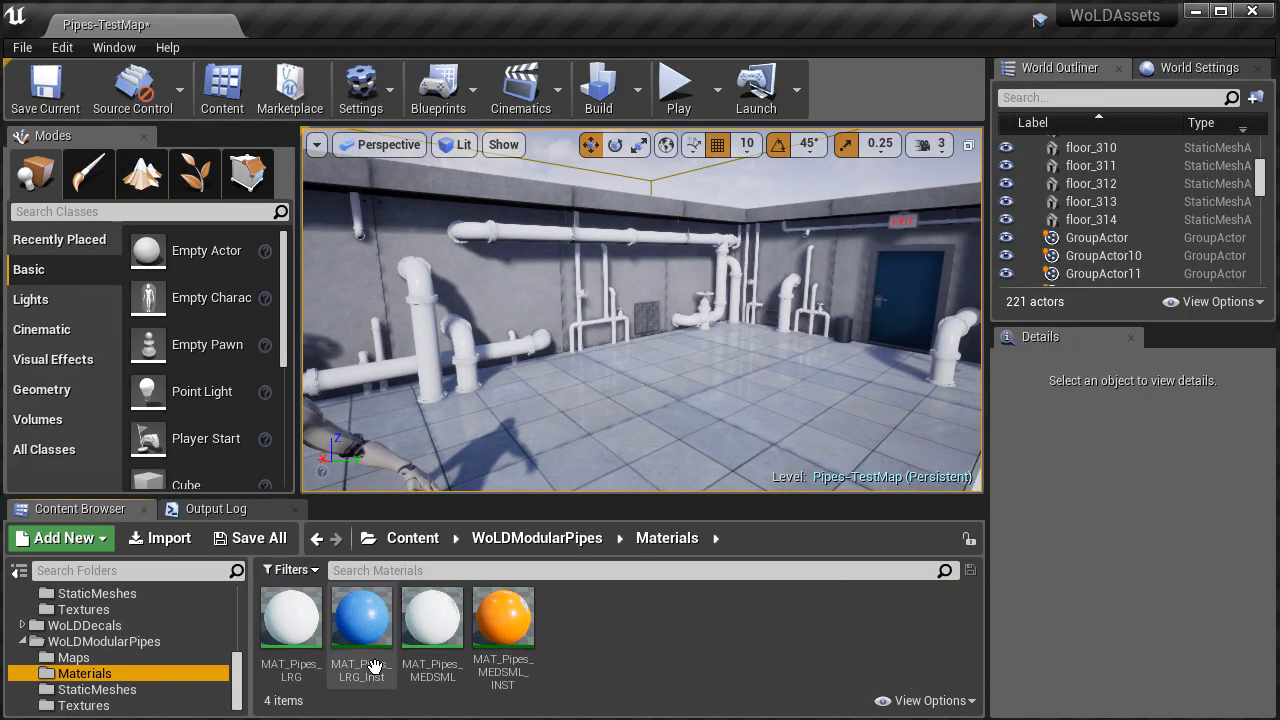
{"action": "left_click", "coordinate": [520, 617]}
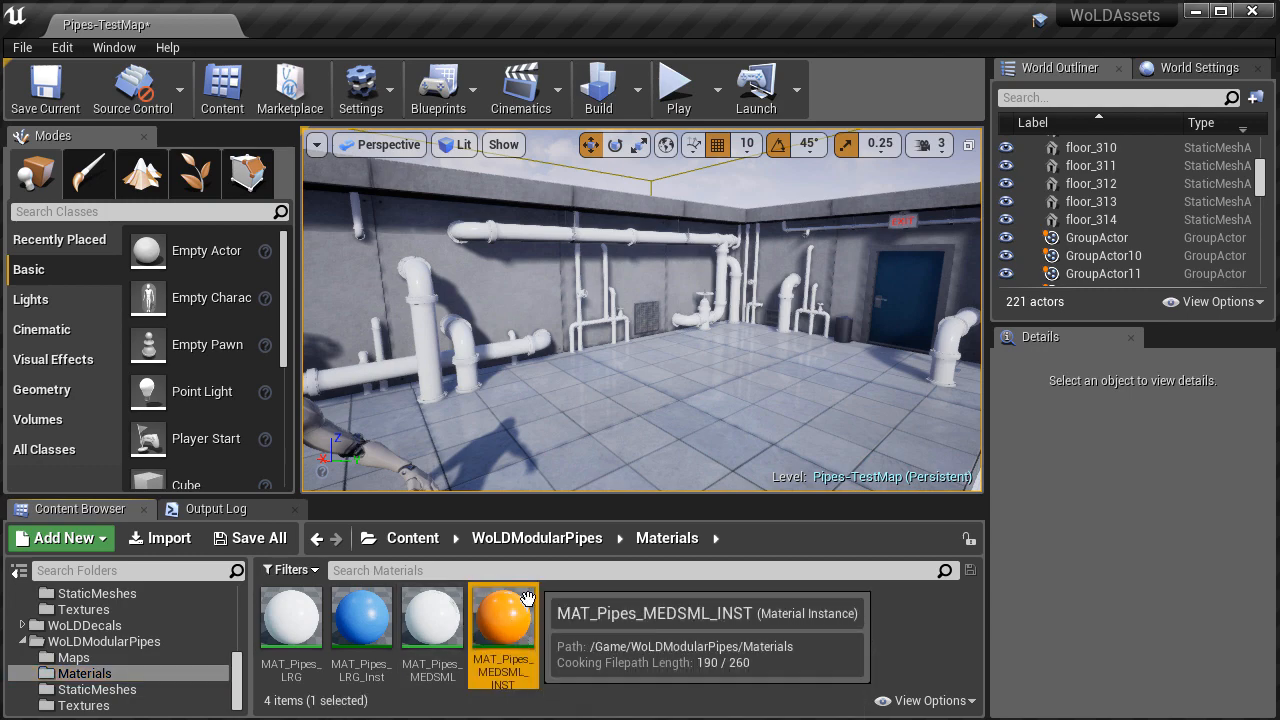
Apply MAT_Pipes_MEDSML_INST to individual parts of the small manifold beside the door and select its whole group.
{"action": "right_click_drag", "start_coordinate": [545, 430], "coordinate": [628, 412]}
{"action": "key", "text": "w"}
{"action": "left_click_drag", "start_coordinate": [503, 618], "coordinate": [612, 371]}
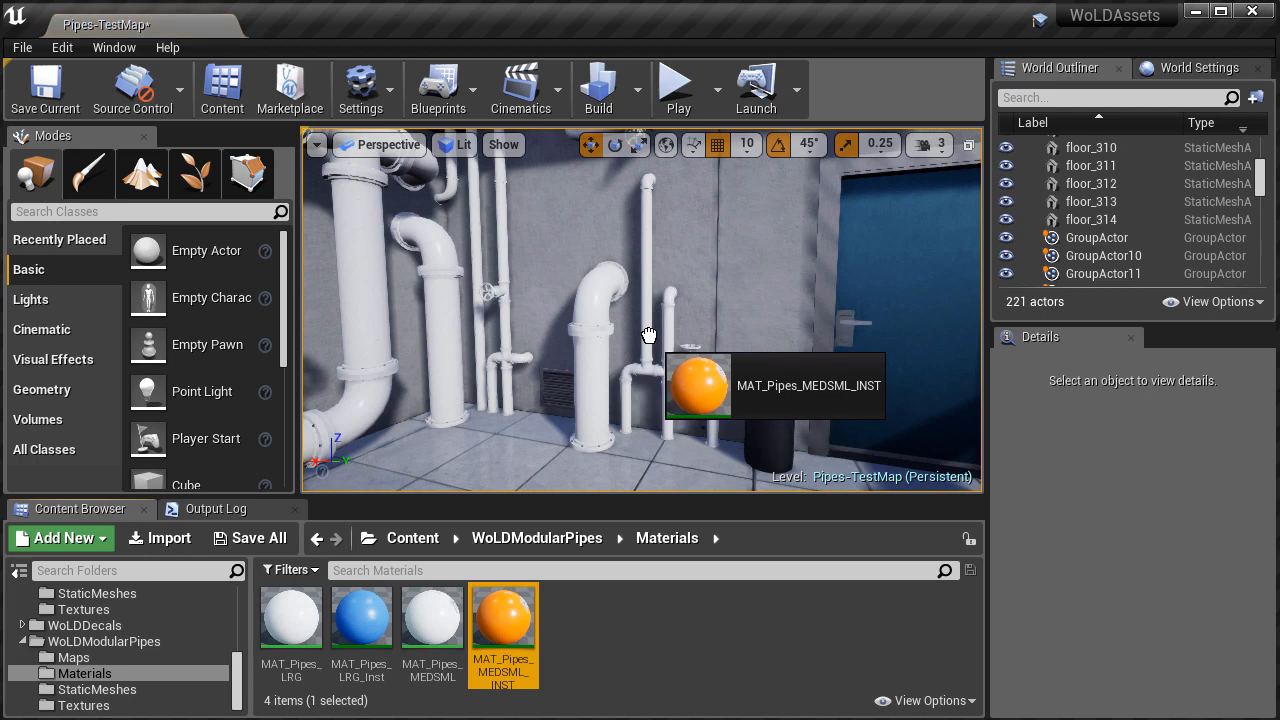
{"action": "left_click", "coordinate": [650, 178]}
{"action": "left_click_drag", "start_coordinate": [503, 618], "coordinate": [614, 392]}
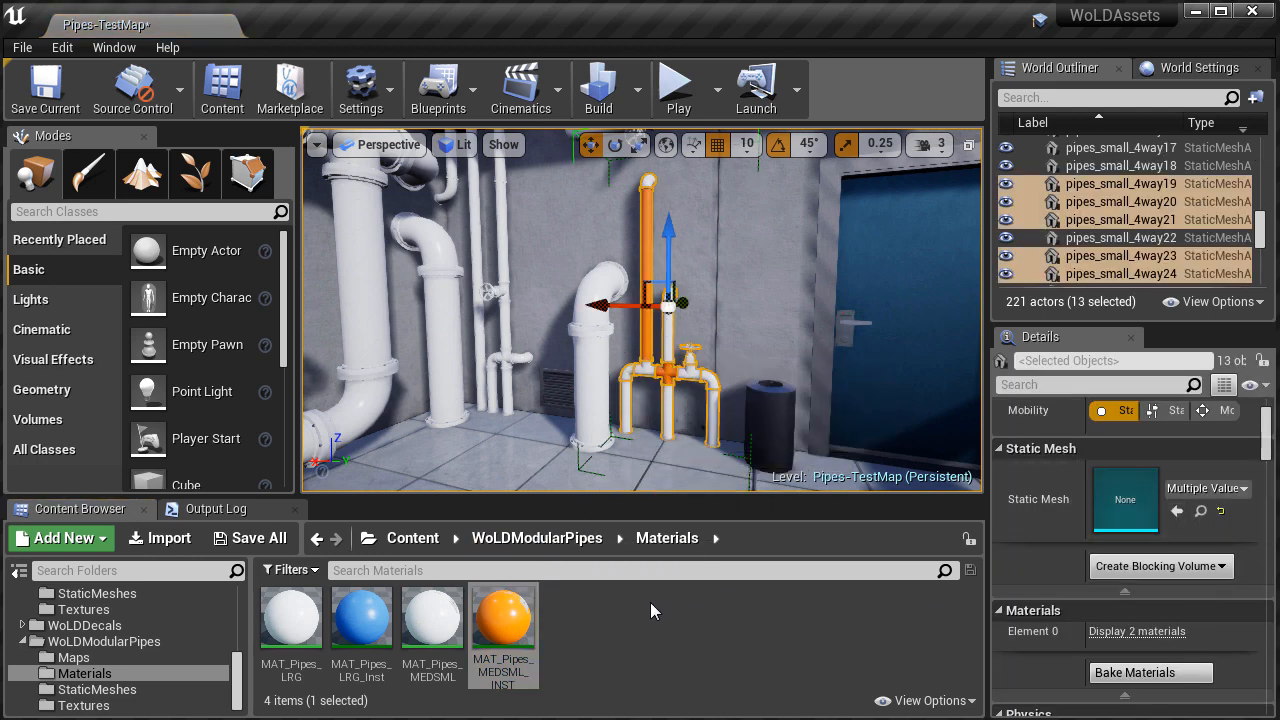
Show all Element 0 materials of the selected manifold parts and replace the white one with MAT_Pipes_MEDSML_INST.
{"action": "scroll", "coordinate": [1202, 520], "scroll_direction": "up", "scroll_amount": 3}
{"action": "scroll", "coordinate": [1202, 520], "scroll_direction": "down", "scroll_amount": 6}
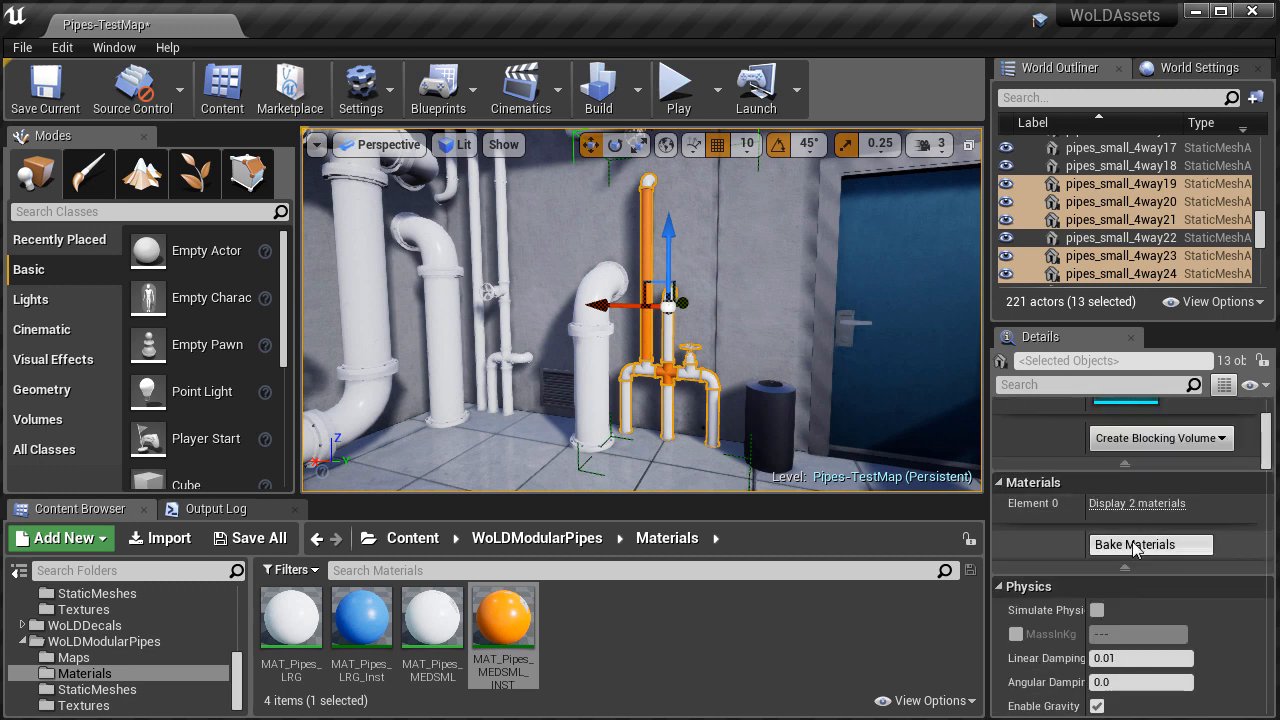
{"action": "left_click_drag", "start_coordinate": [578, 484], "coordinate": [651, 366]}
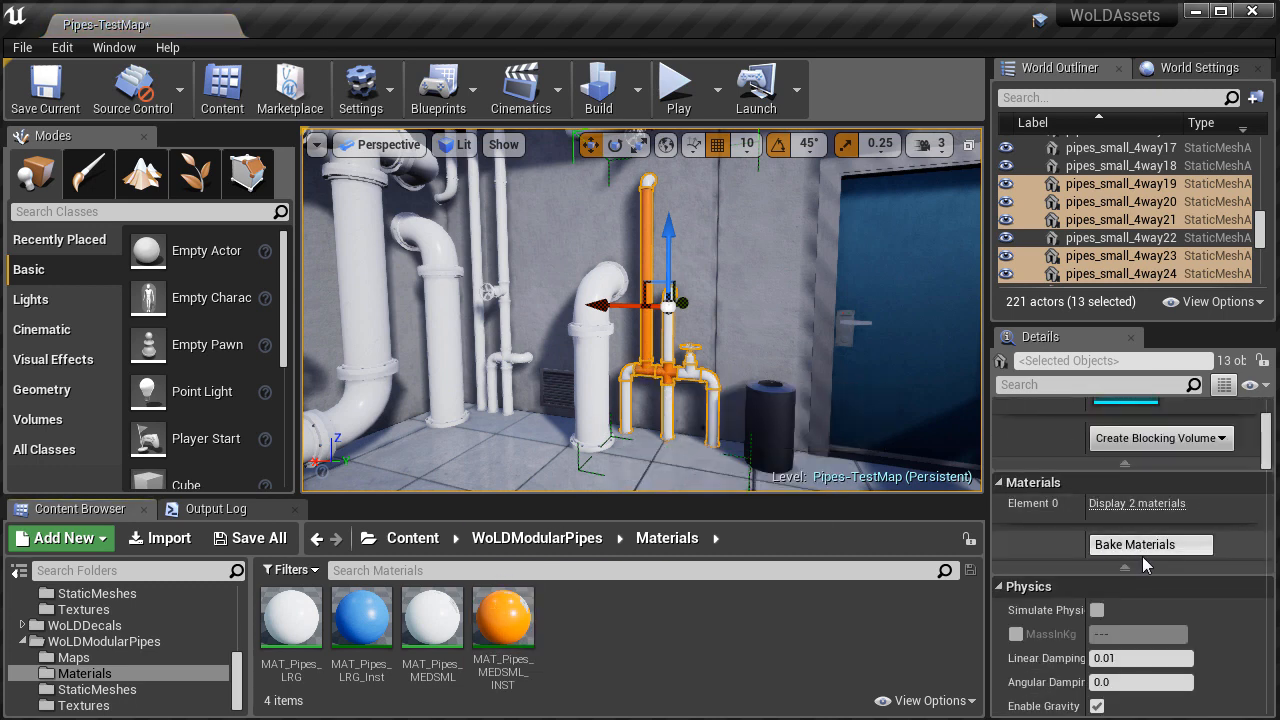
{"action": "left_click", "coordinate": [1130, 504]}
{"action": "scroll", "coordinate": [1128, 517], "scroll_direction": "down", "scroll_amount": 1}
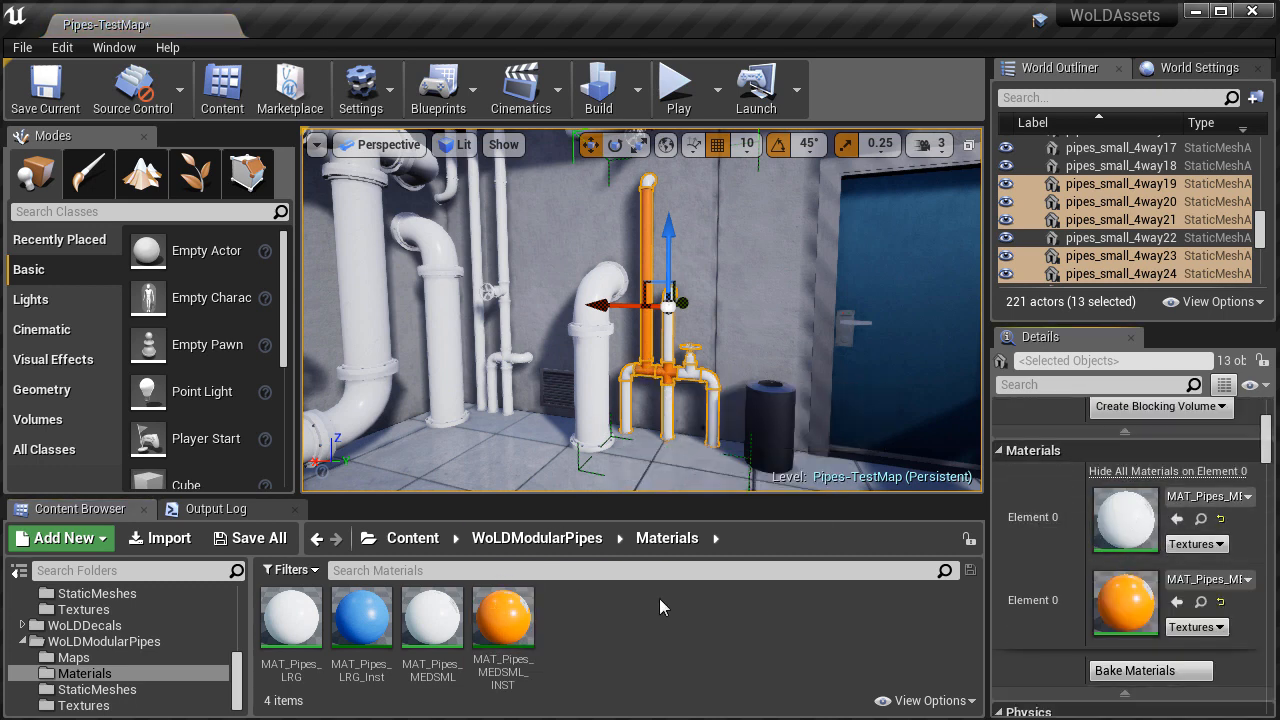
{"action": "left_click_drag", "start_coordinate": [503, 617], "coordinate": [1123, 510]}
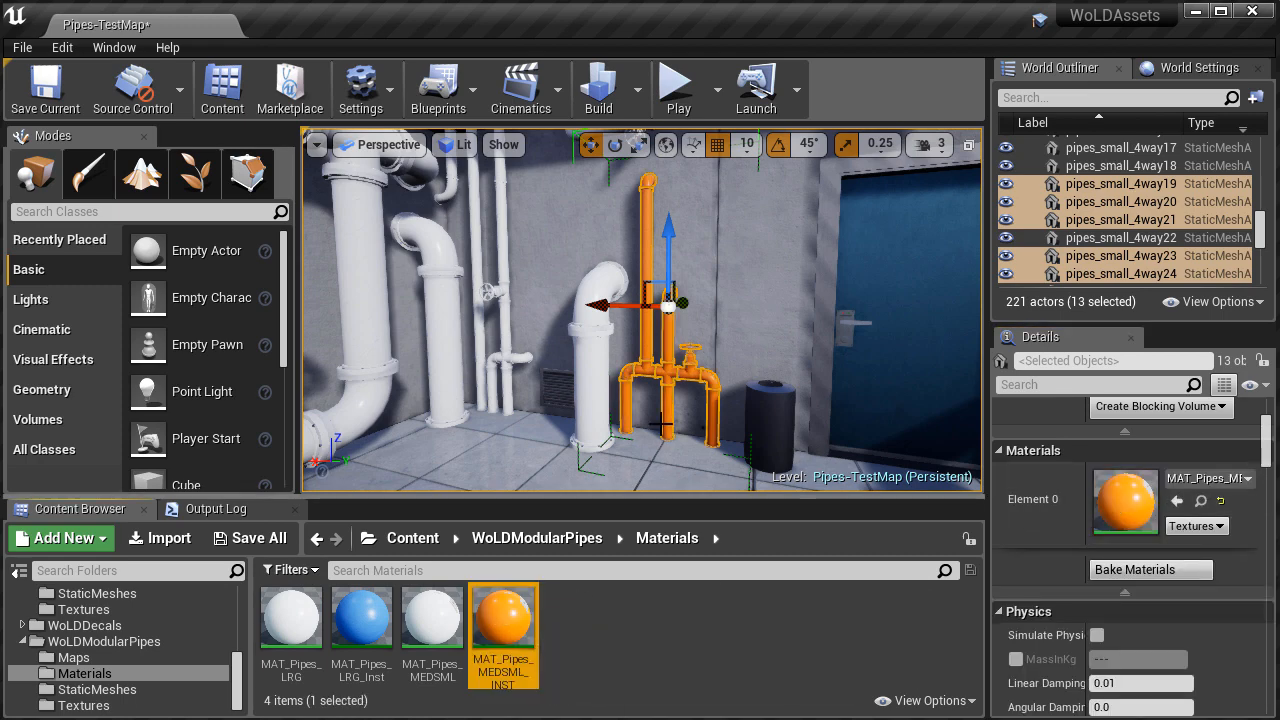
Assign the blue MAT_Pipes_LRG_Inst to the medium floor elbow assembly beside the orange manifold.
{"action": "right_click_drag", "start_coordinate": [682, 462], "coordinate": [668, 446]}
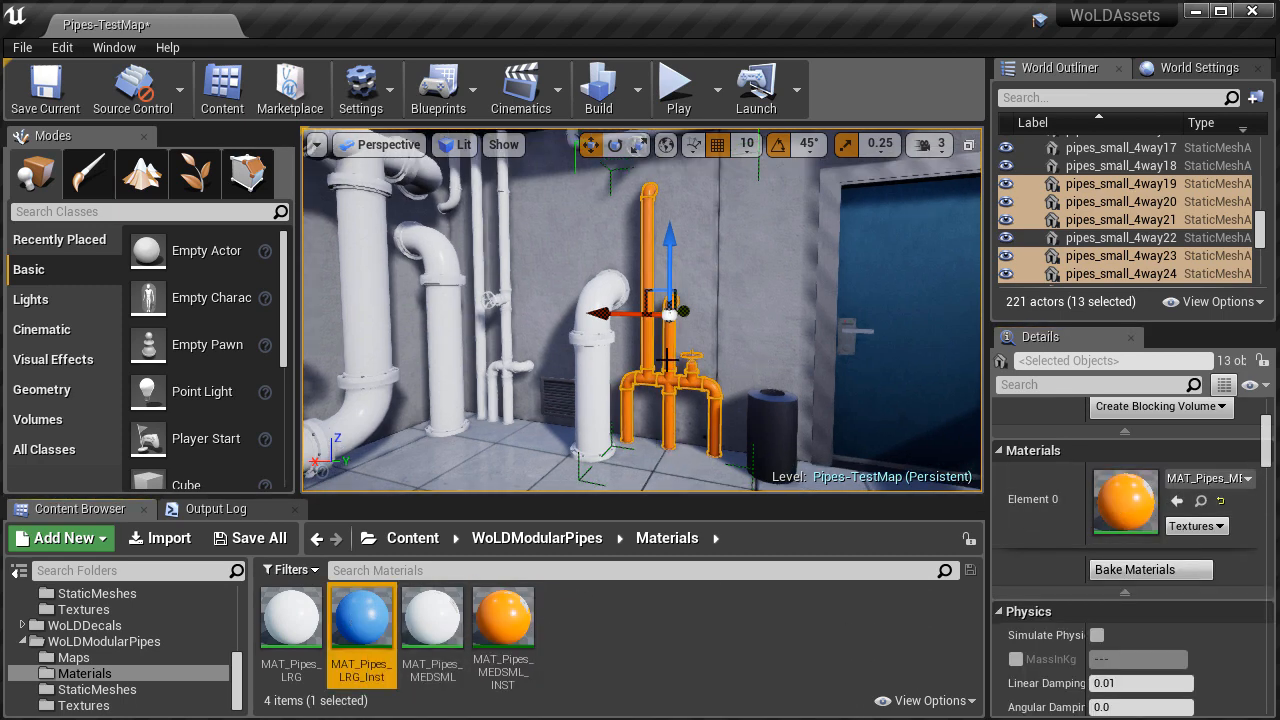
{"action": "left_click", "coordinate": [600, 340]}
{"action": "left_click_drag", "start_coordinate": [362, 622], "coordinate": [1125, 508]}
Open MAT_Pipes_LRG_Inst for editing and set its roughness intensity to 0.8.
{"action": "right_click_drag", "start_coordinate": [664, 477], "coordinate": [653, 493]}
{"action": "double_click", "coordinate": [365, 618]}
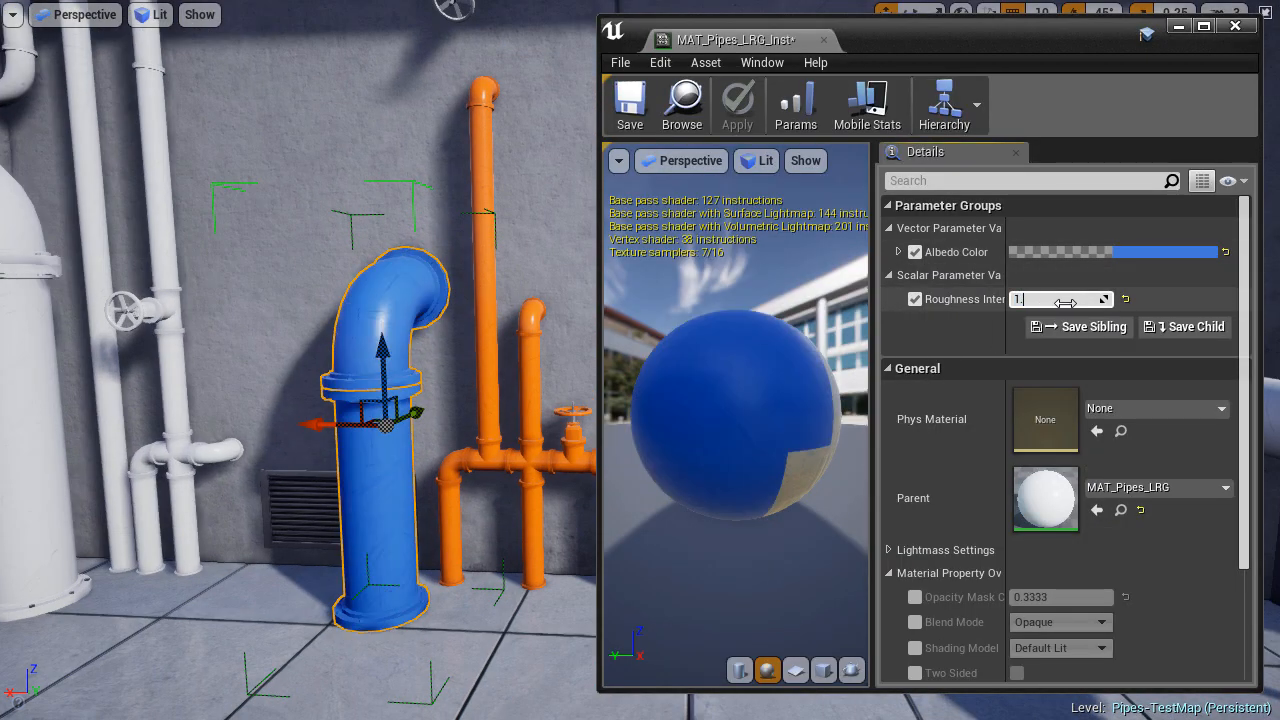
{"action": "right_click_drag", "start_coordinate": [456, 310], "coordinate": [400, 312]}
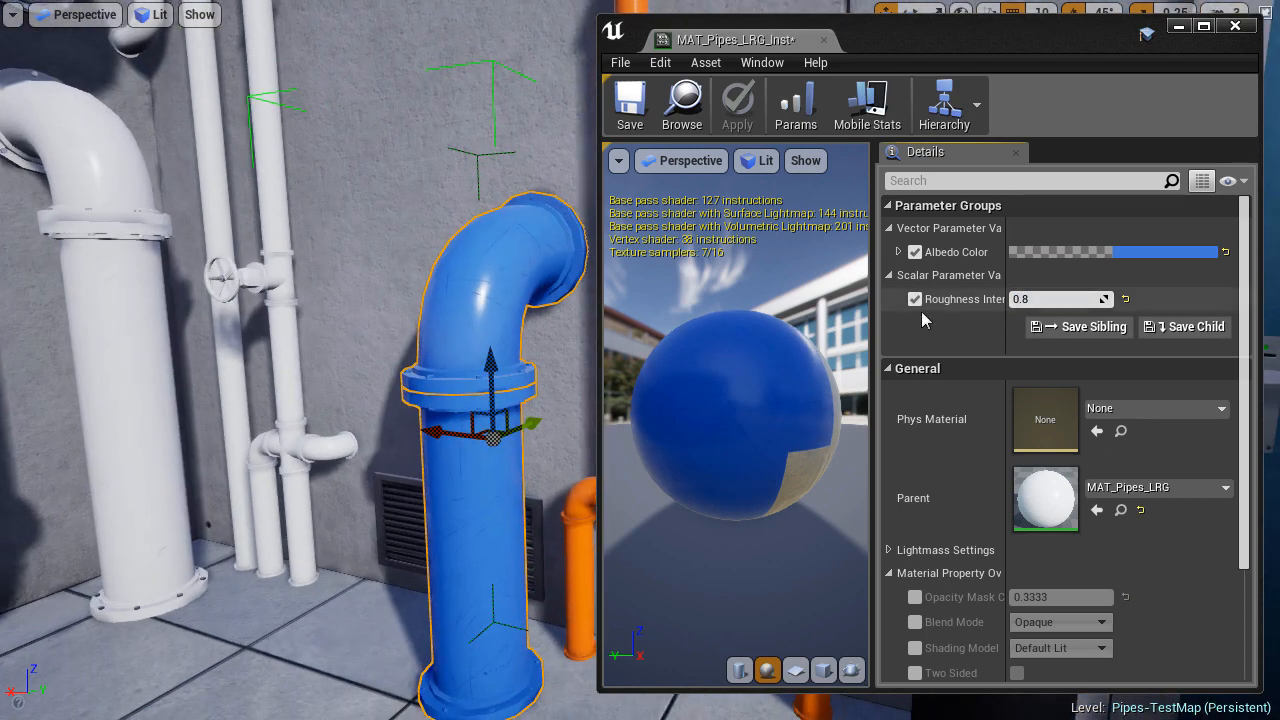
Try lavender, off-white, grey and blue tints for the Albedo Color of MAT_Pipes_LRG_Inst, ending on a softer light blue.
{"action": "left_click", "coordinate": [1145, 256]}
{"action": "left_click_drag", "start_coordinate": [1234, 268], "coordinate": [792, 88]}
{"action": "left_click_drag", "start_coordinate": [985, 160], "coordinate": [986, 270]}
{"action": "mouse_move", "coordinate": [456, 330]}
{"action": "right_mouse_down"}
{"action": "mouse_move", "coordinate": [540, 325]}
{"action": "mouse_move", "coordinate": [470, 330]}
{"action": "right_mouse_up"}
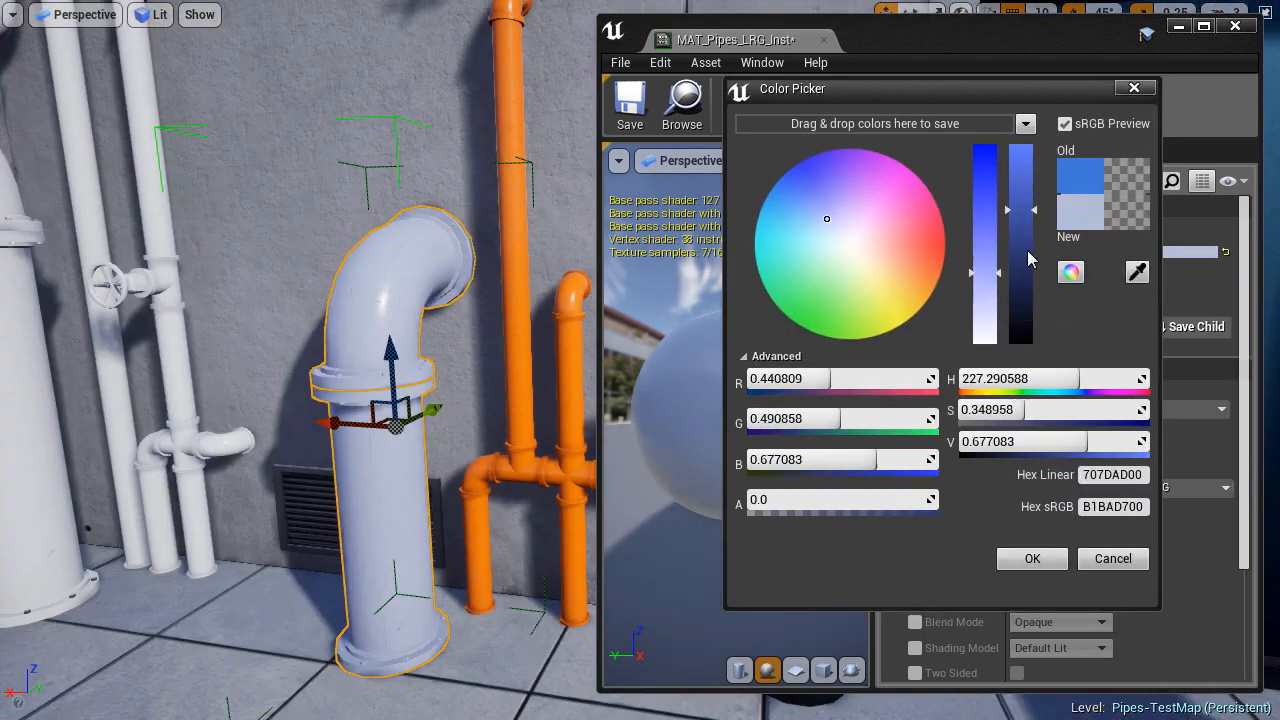
{"action": "left_click_drag", "start_coordinate": [826, 217], "coordinate": [831, 260]}
{"action": "mouse_move", "coordinate": [1021, 194]}
{"action": "left_mouse_down"}
{"action": "mouse_move", "coordinate": [1021, 329]}
{"action": "mouse_move", "coordinate": [1020, 196]}
{"action": "left_mouse_up"}
{"action": "left_click_drag", "start_coordinate": [880, 248], "coordinate": [859, 244]}
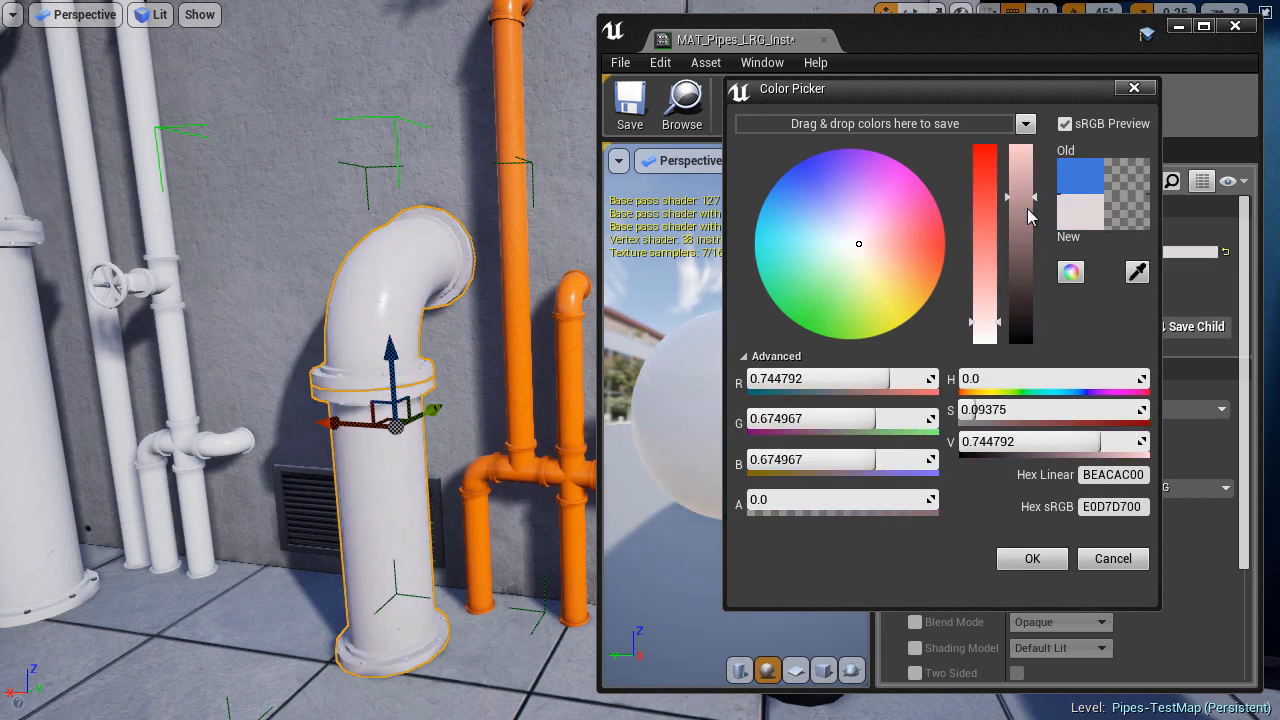
{"action": "mouse_move", "coordinate": [1031, 217]}
{"action": "left_mouse_down"}
{"action": "mouse_move", "coordinate": [1024, 150]}
{"action": "mouse_move", "coordinate": [1028, 273]}
{"action": "left_mouse_up"}
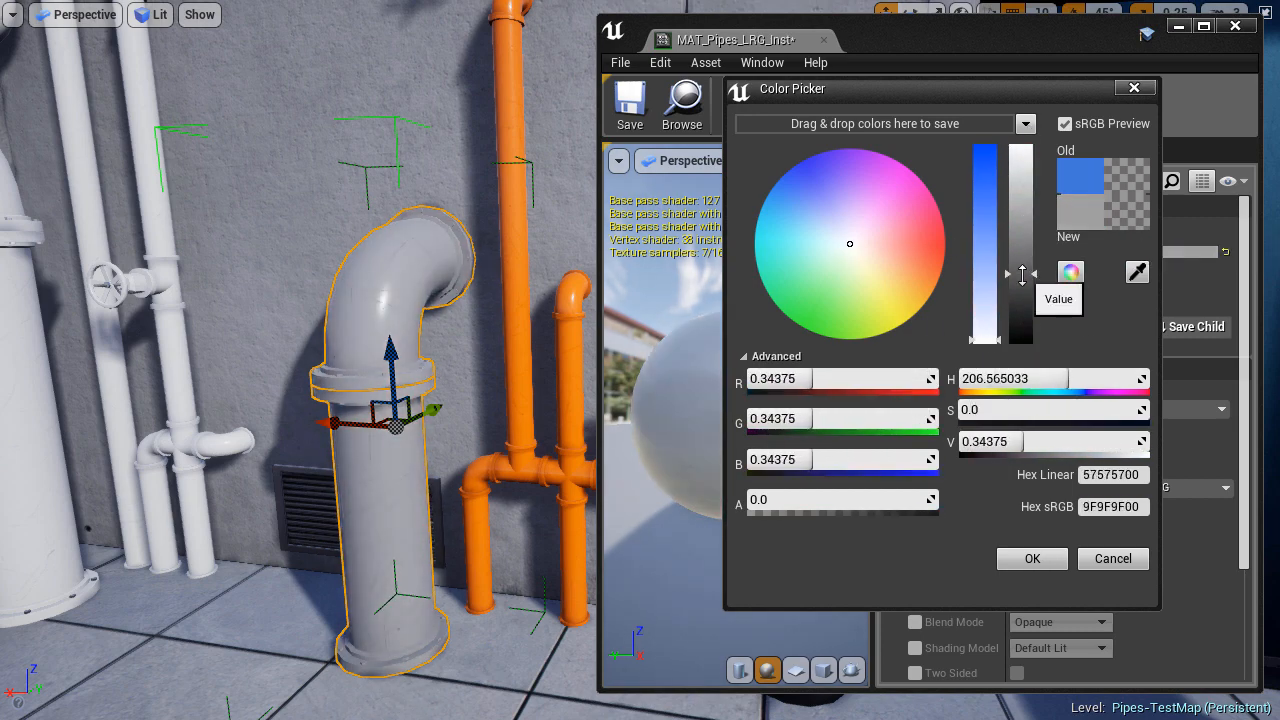
{"action": "left_click", "coordinate": [995, 271]}
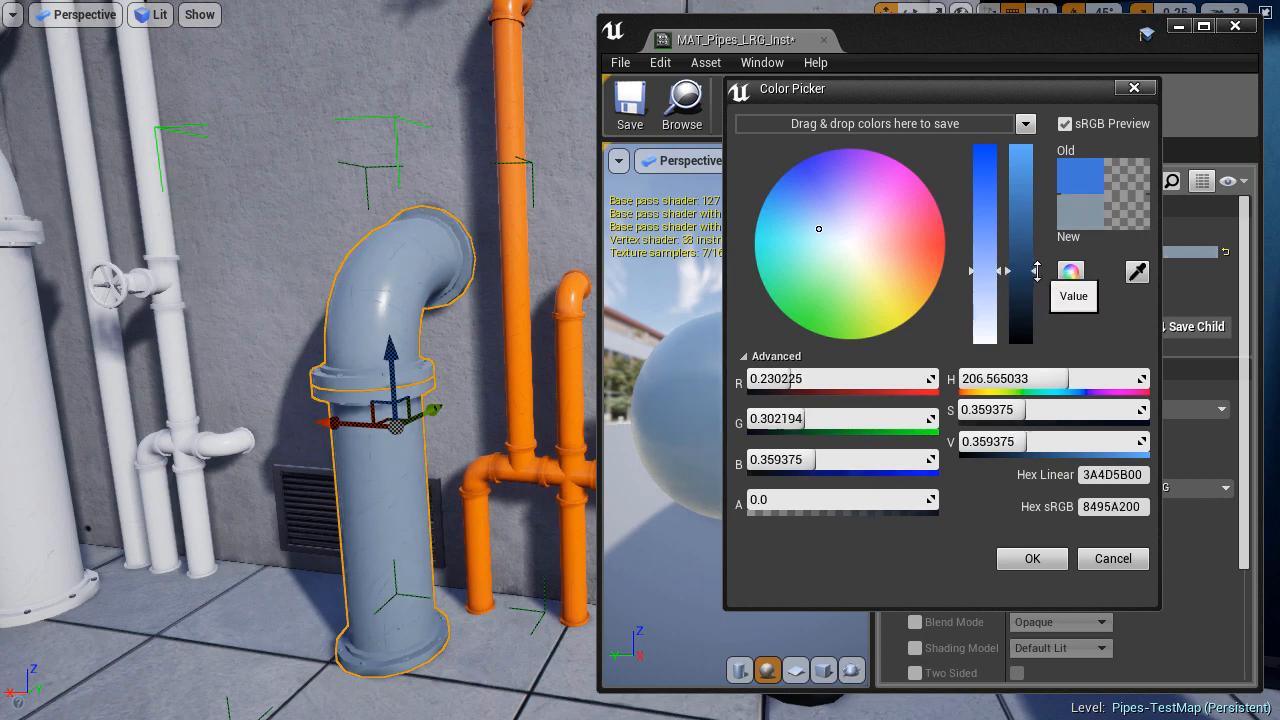
{"action": "left_click", "coordinate": [996, 203]}
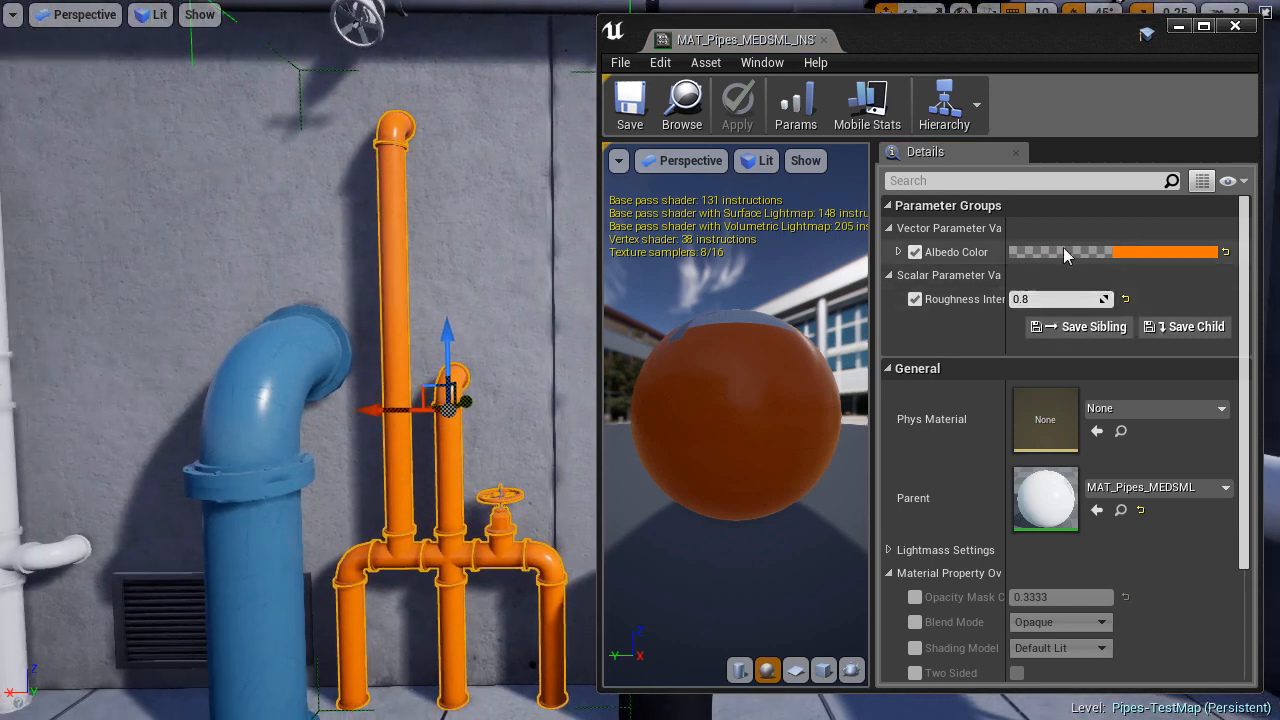
Set the Albedo Color of MAT_Pipes_MEDSML_INST to a neutral grey with saturation 0 and value about 0.22, and close its editor.
{"action": "left_click", "coordinate": [1107, 253]}
{"action": "left_click_drag", "start_coordinate": [1043, 178], "coordinate": [1004, 333]}
{"action": "left_click_drag", "start_coordinate": [1046, 243], "coordinate": [1053, 291]}
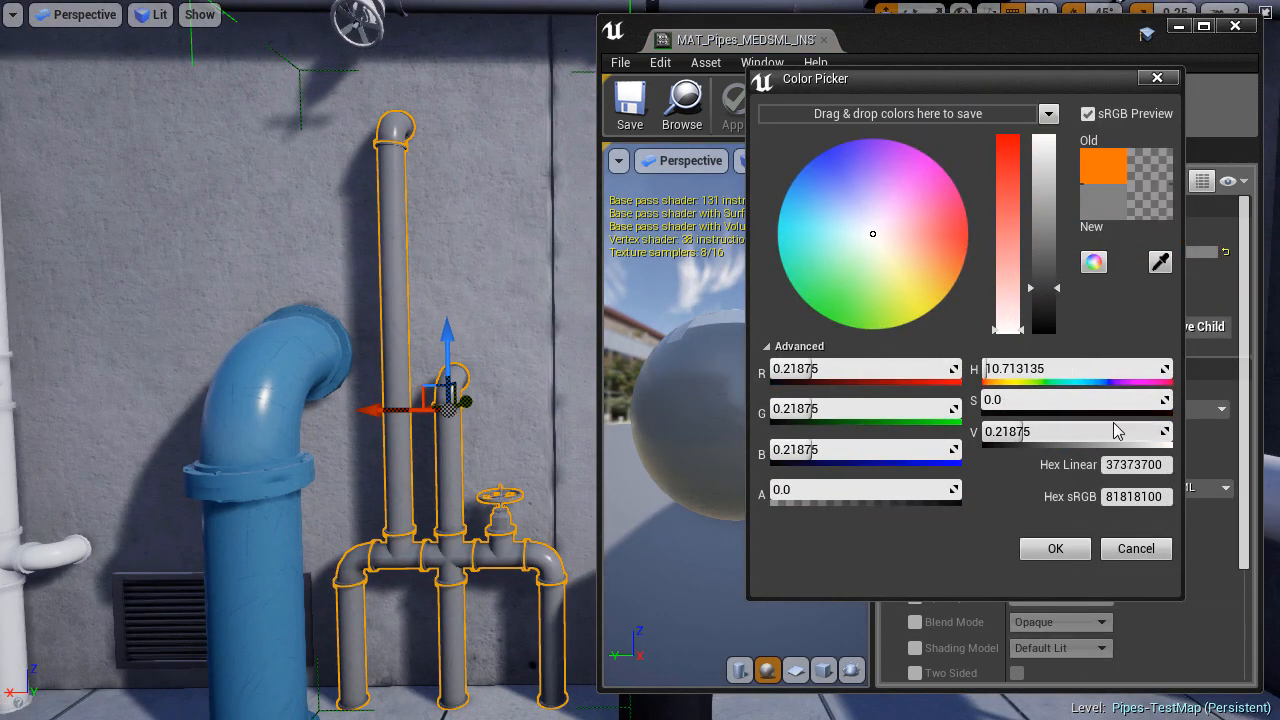
{"action": "left_click", "coordinate": [1052, 550]}
{"action": "left_click", "coordinate": [1240, 30]}
{"action": "key", "text": "Escape"}
Select the small overhead pipe run with its valve behind the exit sign and assign MAT_Pipes_MEDSML_INST to all its parts.
{"action": "right_click_drag", "start_coordinate": [700, 405], "coordinate": [609, 269]}
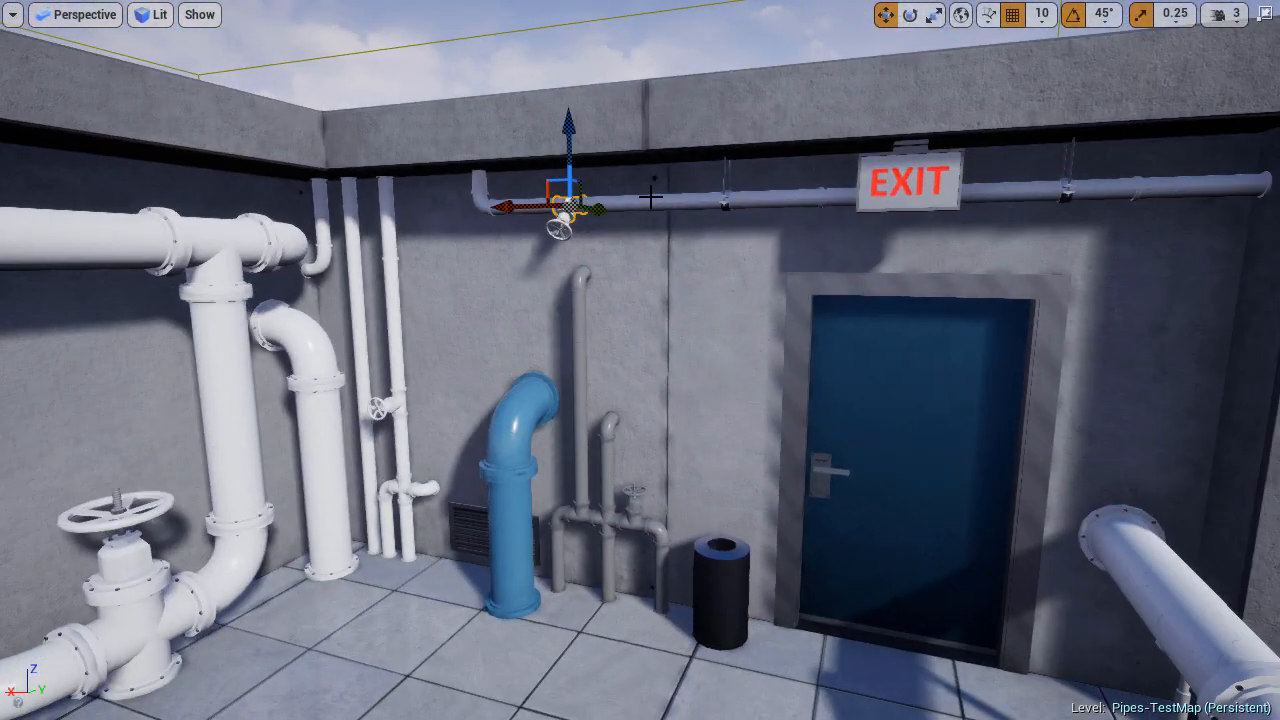
{"action": "left_click", "coordinate": [651, 197], "text": "ctrl"}
{"action": "right_click_drag", "start_coordinate": [651, 197], "coordinate": [640, 160]}
{"action": "left_click", "coordinate": [551, 299], "text": "ctrl"}
{"action": "right_click_drag", "start_coordinate": [458, 266], "coordinate": [698, 318]}
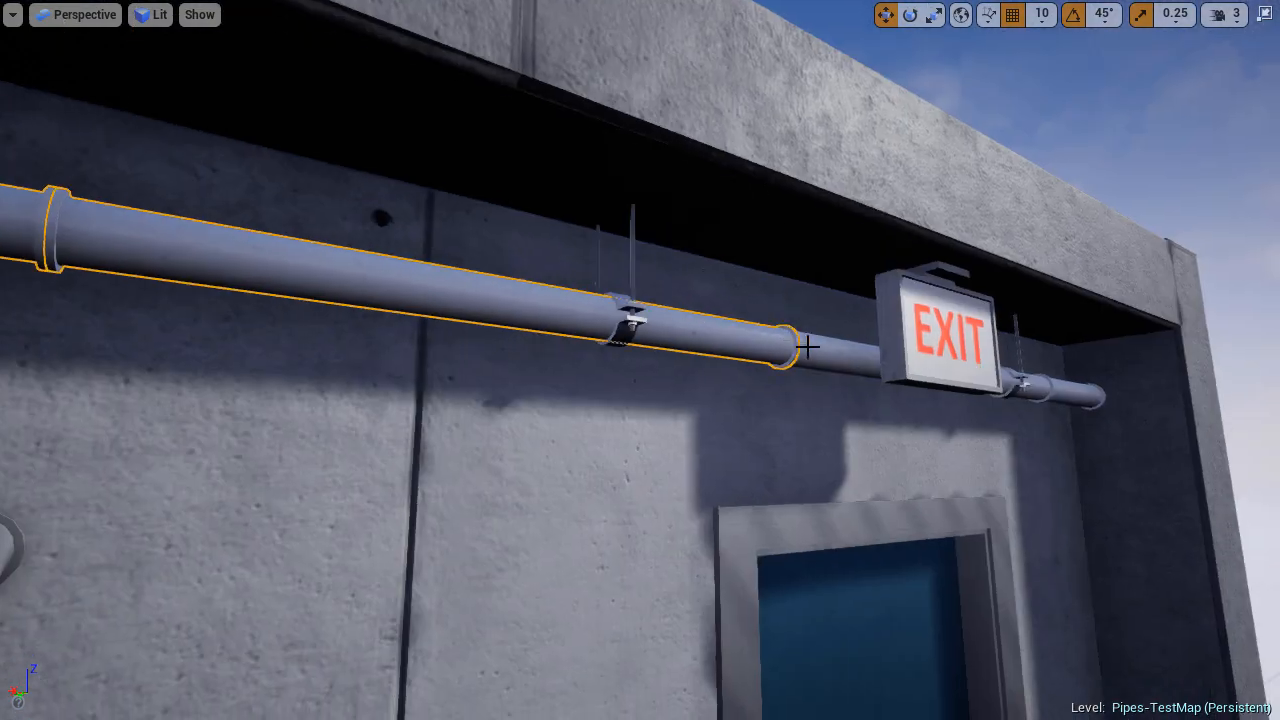
{"action": "left_click", "coordinate": [808, 346], "text": "ctrl"}
{"action": "left_click", "coordinate": [821, 400], "text": "ctrl"}
{"action": "right_click_drag", "start_coordinate": [808, 346], "coordinate": [823, 434]}
{"action": "key", "text": "F11"}
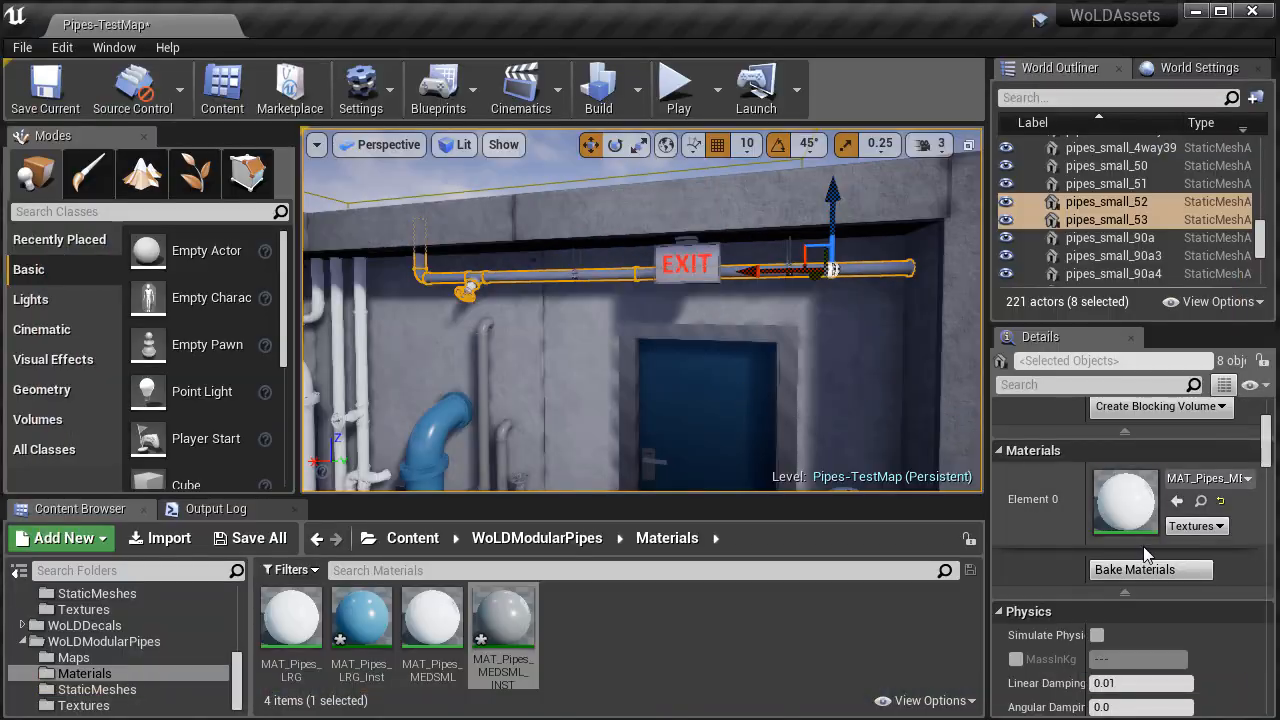
{"action": "left_click_drag", "start_coordinate": [503, 632], "coordinate": [1124, 499]}
Assign MAT_Pipes_MEDSML_INST to the white vertical small pipes and valve in the wall corner.
{"action": "right_click_drag", "start_coordinate": [810, 310], "coordinate": [640, 350]}
{"action": "left_click", "coordinate": [606, 276]}
{"action": "left_click", "coordinate": [640, 350], "text": "ctrl"}
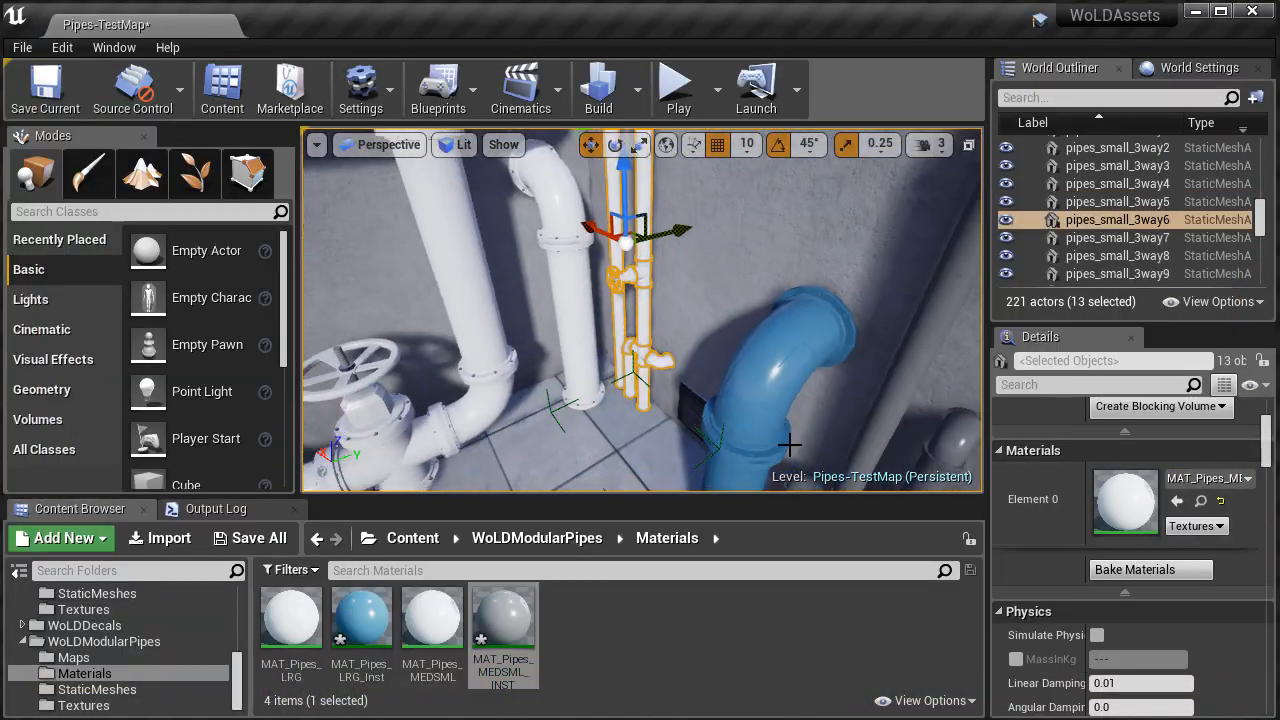
{"action": "left_click_drag", "start_coordinate": [503, 632], "coordinate": [1123, 497]}
Delete one actor from the corner and assign MAT_Pipes_LRG_Inst to the overhead medium pipe run and its connected branch.
{"action": "right_click_drag", "start_coordinate": [720, 380], "coordinate": [690, 340]}
{"action": "left_click", "coordinate": [668, 380]}
{"action": "mouse_move", "coordinate": [632, 310]}
{"action": "right_mouse_down"}
{"action": "mouse_move", "coordinate": [600, 300]}
{"action": "mouse_move", "coordinate": [630, 312]}
{"action": "right_mouse_up"}
{"action": "key", "text": "Delete"}
{"action": "left_click_drag", "start_coordinate": [363, 622], "coordinate": [1123, 495]}
Assign MAT_Pipes_MEDSML_INST to the white small-pipe manifold beside the lower wall vent.
{"action": "right_click_drag", "start_coordinate": [740, 375], "coordinate": [777, 400]}
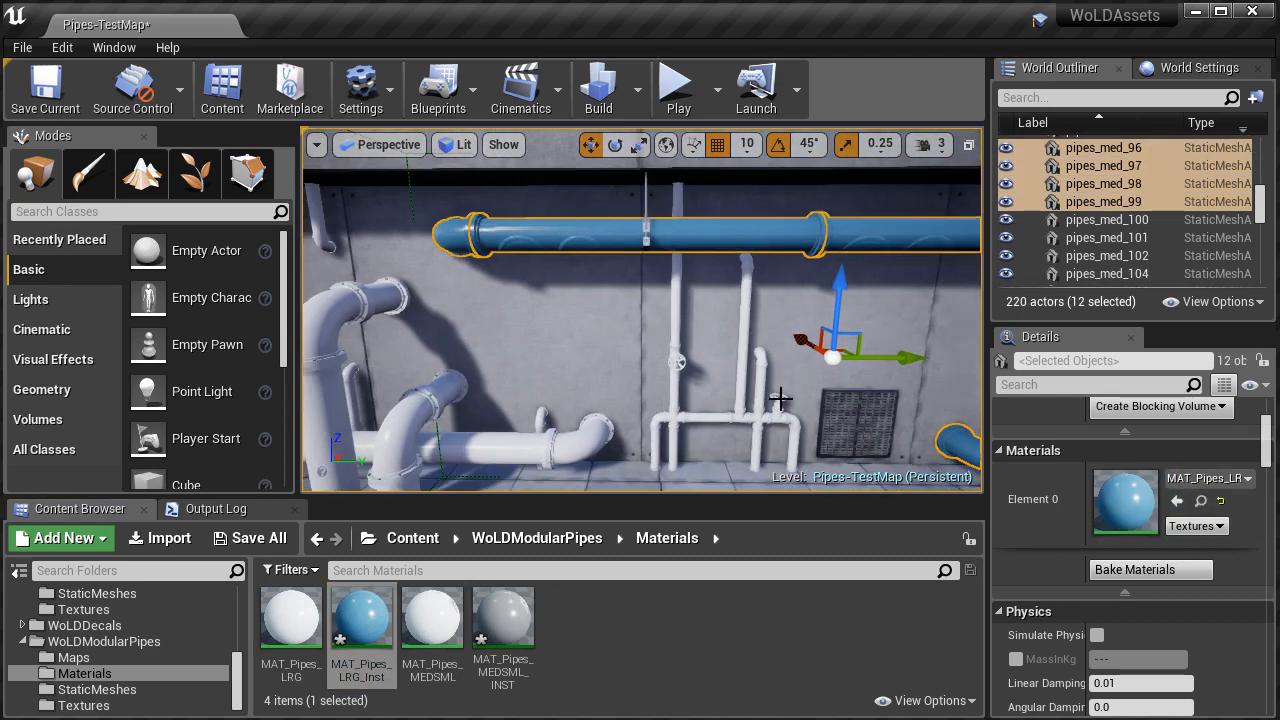
{"action": "left_click", "coordinate": [777, 401]}
{"action": "left_click_drag", "start_coordinate": [510, 625], "coordinate": [1123, 497]}
Select the remaining small vertical pipes and elbows at the far end of the wall and give them MAT_Pipes_MEDSML_INST.
{"action": "left_click", "coordinate": [543, 421]}
{"action": "right_click_drag", "start_coordinate": [543, 421], "coordinate": [430, 418]}
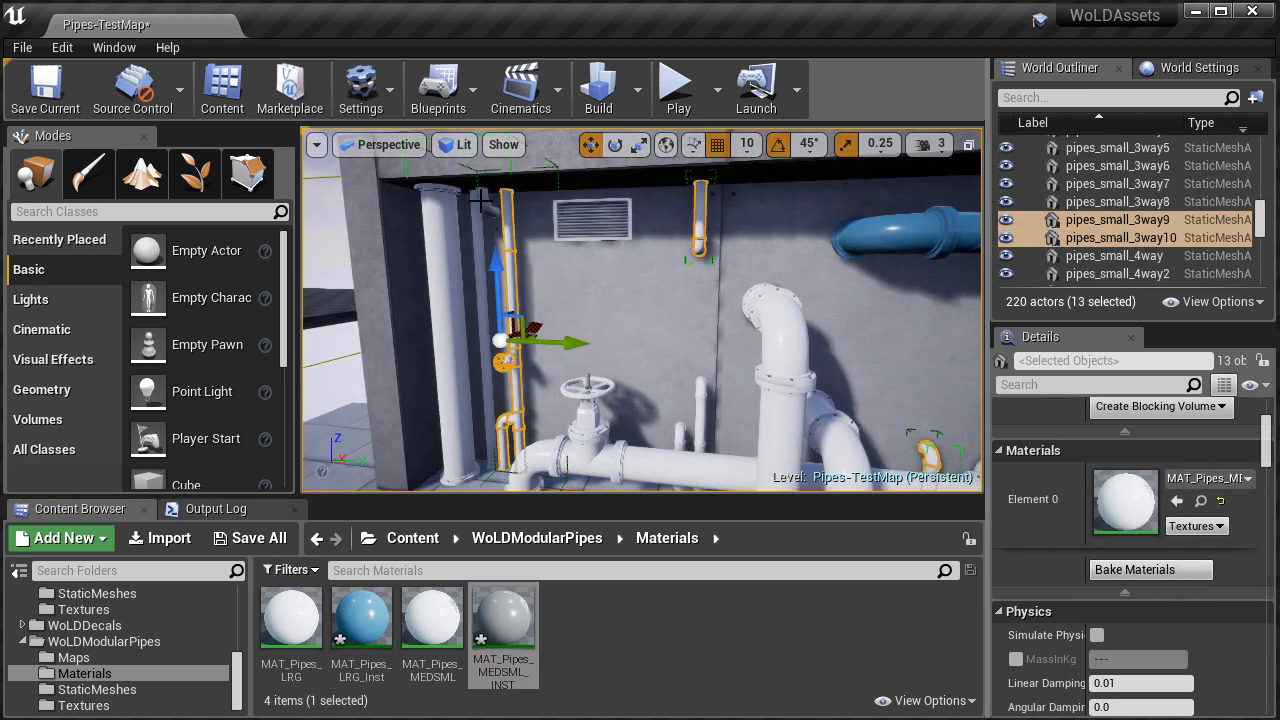
{"action": "left_click", "coordinate": [480, 200], "text": "ctrl"}
{"action": "right_click_drag", "start_coordinate": [480, 200], "coordinate": [528, 256]}
{"action": "left_click", "coordinate": [634, 370], "text": "ctrl"}
{"action": "left_click_drag", "start_coordinate": [1181, 501], "coordinate": [1181, 501]}
Select the remaining white larger pipes at the far end of the wall and assign MAT_Pipes_LRG_Inst to them.
{"action": "right_click_drag", "start_coordinate": [640, 300], "coordinate": [600, 310]}
{"action": "left_click", "coordinate": [452, 300]}
{"action": "left_click", "coordinate": [615, 388], "text": "ctrl"}
{"action": "left_click", "coordinate": [686, 335], "text": "ctrl"}
{"action": "left_click", "coordinate": [728, 352], "text": "ctrl"}
{"action": "left_click", "coordinate": [728, 388], "text": "ctrl"}
{"action": "left_click_drag", "start_coordinate": [362, 618], "coordinate": [1126, 502]}
Assign MAT_Pipes_LRG_Inst to the three-part white medium pipe with the elbow in front of the door.
{"action": "right_click_drag", "start_coordinate": [680, 320], "coordinate": [860, 335]}
{"action": "left_click", "coordinate": [728, 400]}
{"action": "left_click", "coordinate": [680, 411], "text": "ctrl"}
{"action": "left_click", "coordinate": [668, 422], "text": "ctrl"}
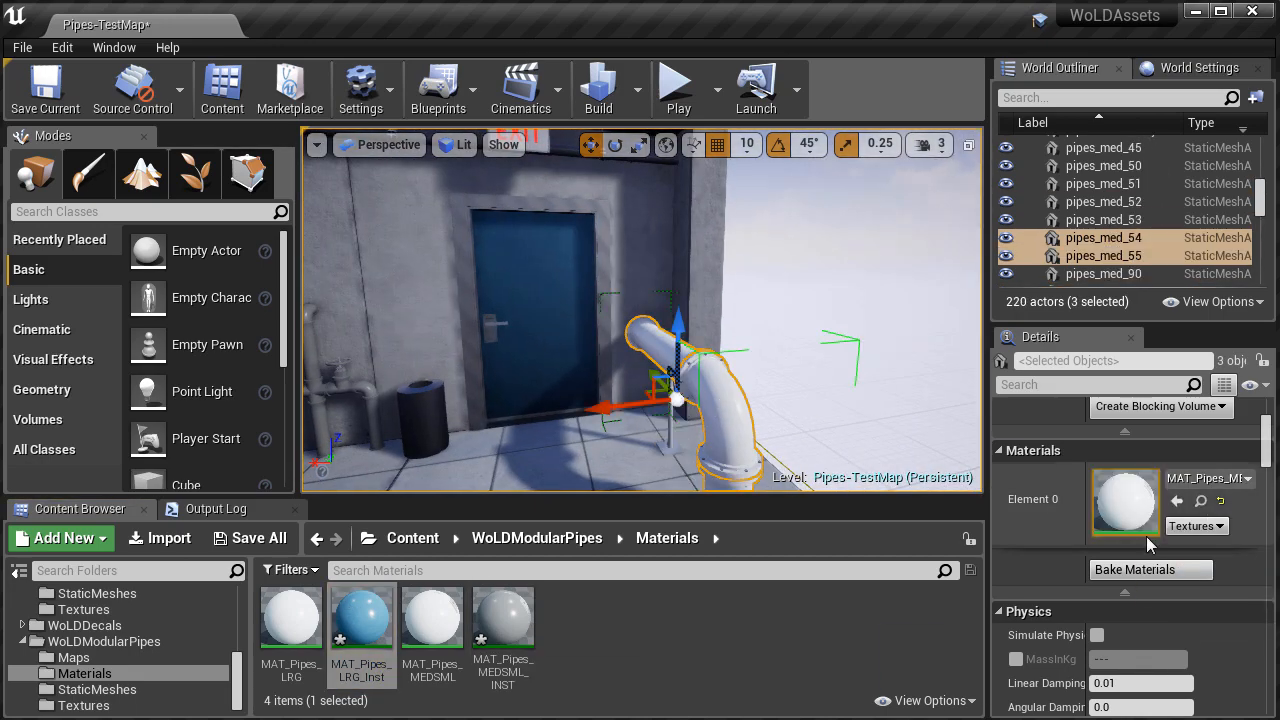
{"action": "left_click_drag", "start_coordinate": [362, 618], "coordinate": [1126, 502]}
Change the Albedo Color of MAT_Pipes_LRG_Inst to an orange-red with hue about 8.6, saturation about 0.87 and value about 0.59.
{"action": "right_click_drag", "start_coordinate": [897, 451], "coordinate": [871, 432]}
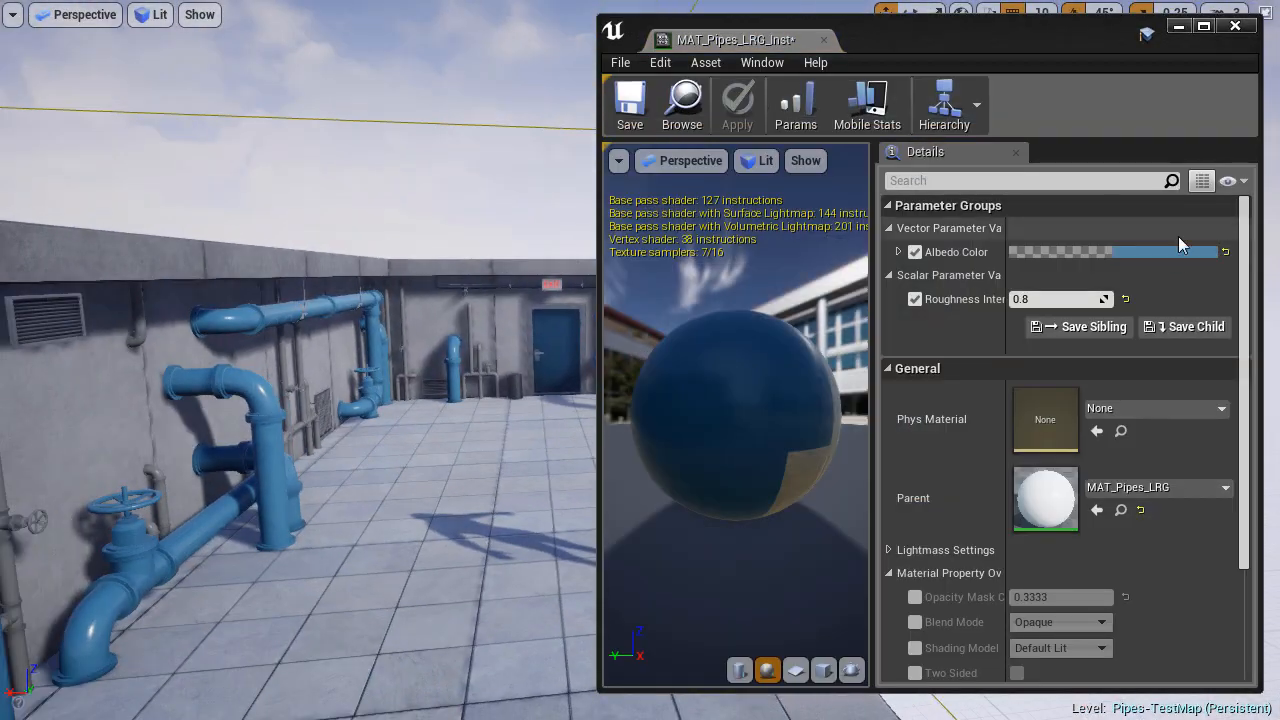
{"action": "left_click", "coordinate": [1150, 250]}
{"action": "left_click_drag", "start_coordinate": [940, 212], "coordinate": [954, 256]}
{"action": "left_click_drag", "start_coordinate": [1058, 254], "coordinate": [1058, 228]}
{"action": "left_click_drag", "start_coordinate": [1026, 196], "coordinate": [1027, 175]}
{"action": "key", "text": "w"}
{"action": "right_click_drag", "start_coordinate": [420, 320], "coordinate": [390, 335]}
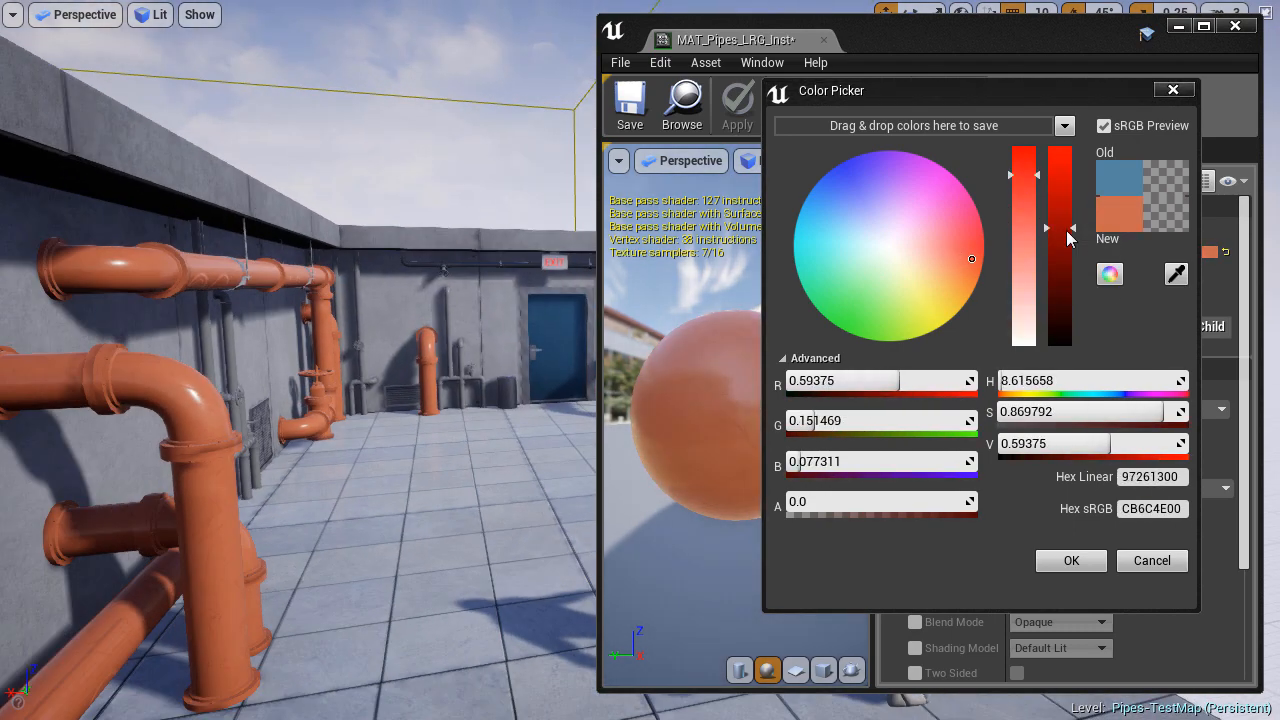
Fine-tune the orange Albedo Color of MAT_Pipes_LRG_Inst to saturation about 0.95 and value about 0.54, and accept it.
{"action": "left_click_drag", "start_coordinate": [1060, 229], "coordinate": [1058, 243]}
{"action": "left_click_drag", "start_coordinate": [1026, 174], "coordinate": [1026, 165]}
{"action": "right_click_drag", "start_coordinate": [430, 320], "coordinate": [415, 295]}
{"action": "mouse_move", "coordinate": [1029, 166]}
{"action": "left_mouse_down"}
{"action": "mouse_move", "coordinate": [1030, 180]}
{"action": "mouse_move", "coordinate": [1030, 165]}
{"action": "left_mouse_up"}
{"action": "left_click_drag", "start_coordinate": [1068, 242], "coordinate": [1069, 210]}
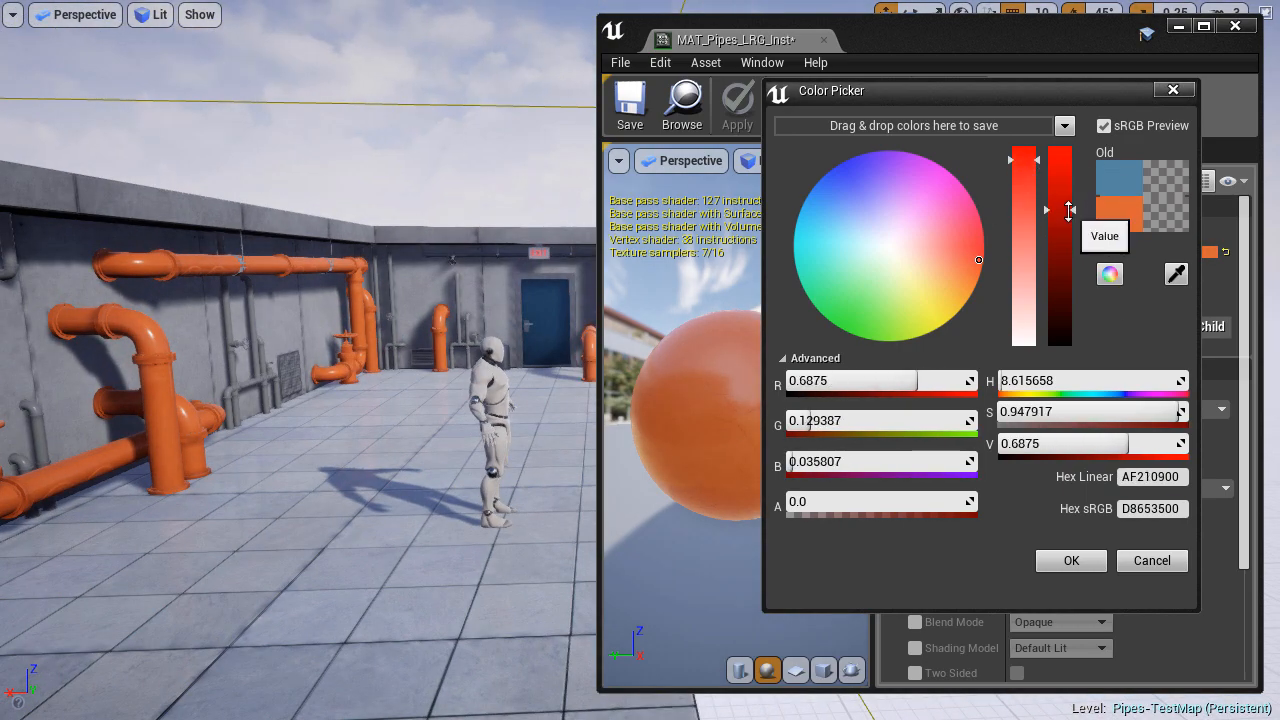
{"action": "left_click_drag", "start_coordinate": [1069, 210], "coordinate": [1069, 211]}
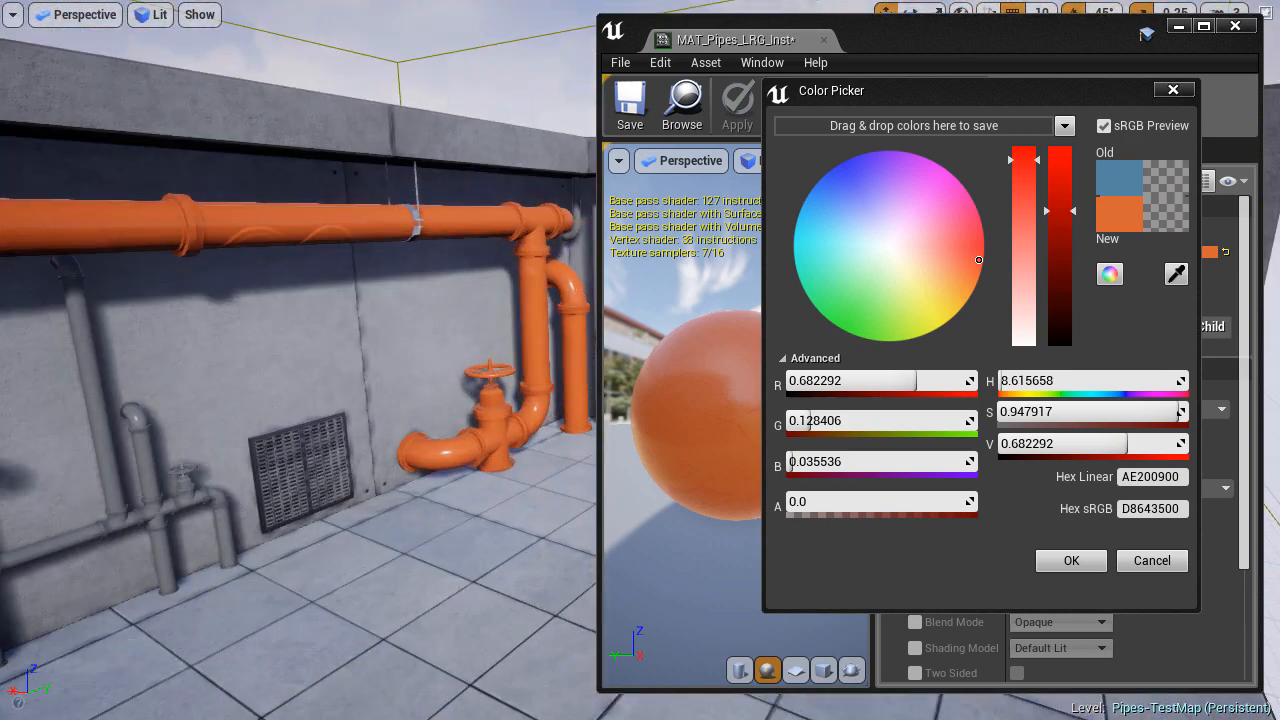
{"action": "left_click_drag", "start_coordinate": [1069, 210], "coordinate": [1069, 230]}
{"action": "left_click_drag", "start_coordinate": [1069, 230], "coordinate": [1069, 238]}
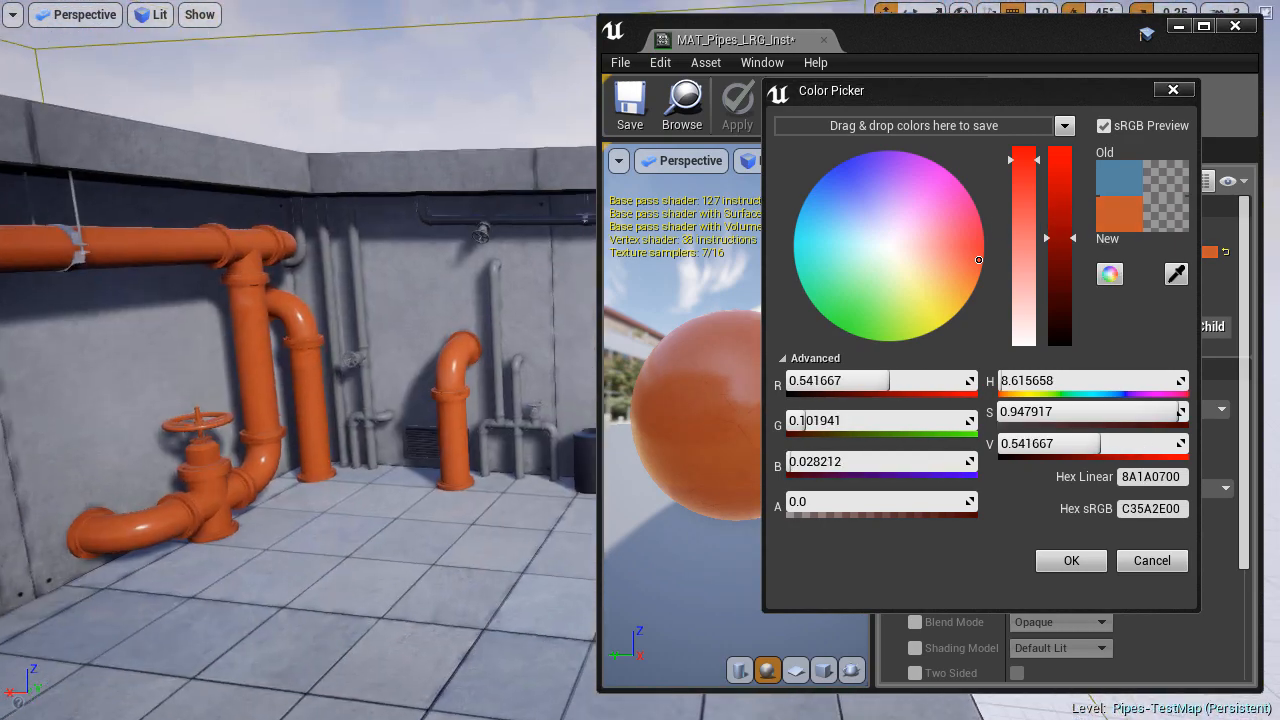
{"action": "left_click", "coordinate": [1071, 560]}
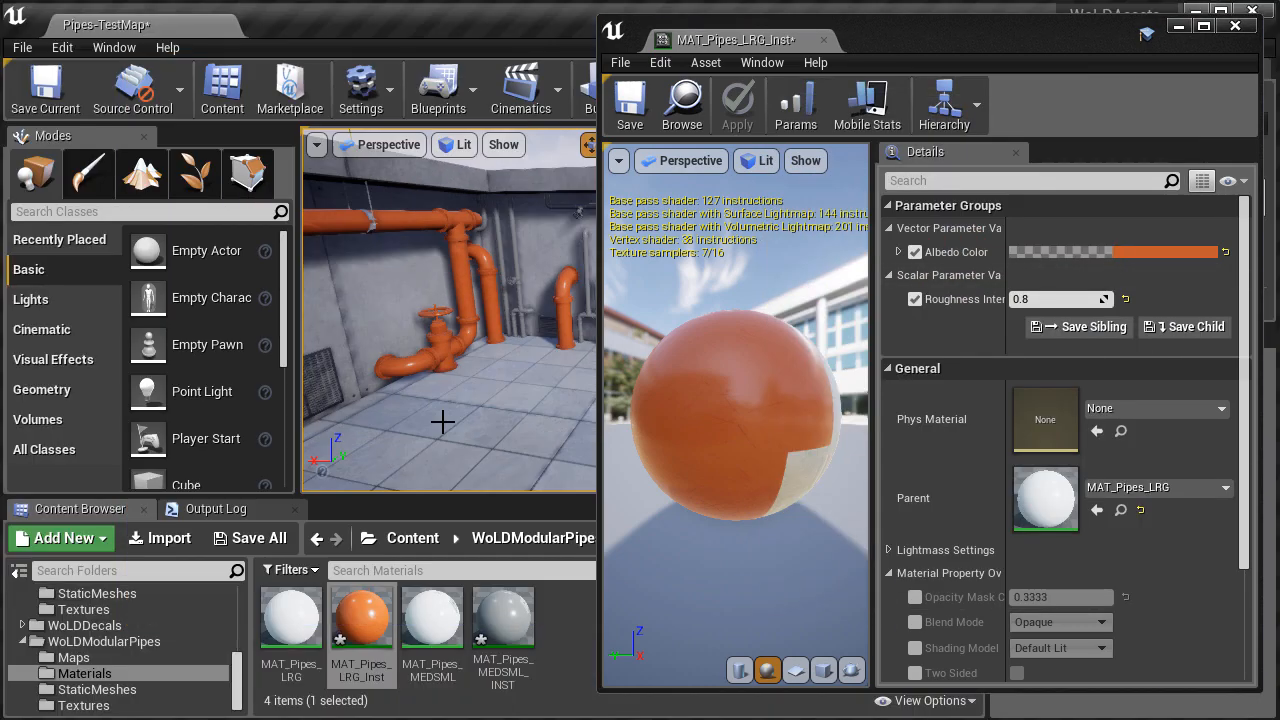
Recolour the Albedo Color of MAT_Pipes_MEDSML_INST to a muted blue-grey with hue about 214, saturation about 0.29 and value about 0.26.
{"action": "double_click", "coordinate": [500, 615]}
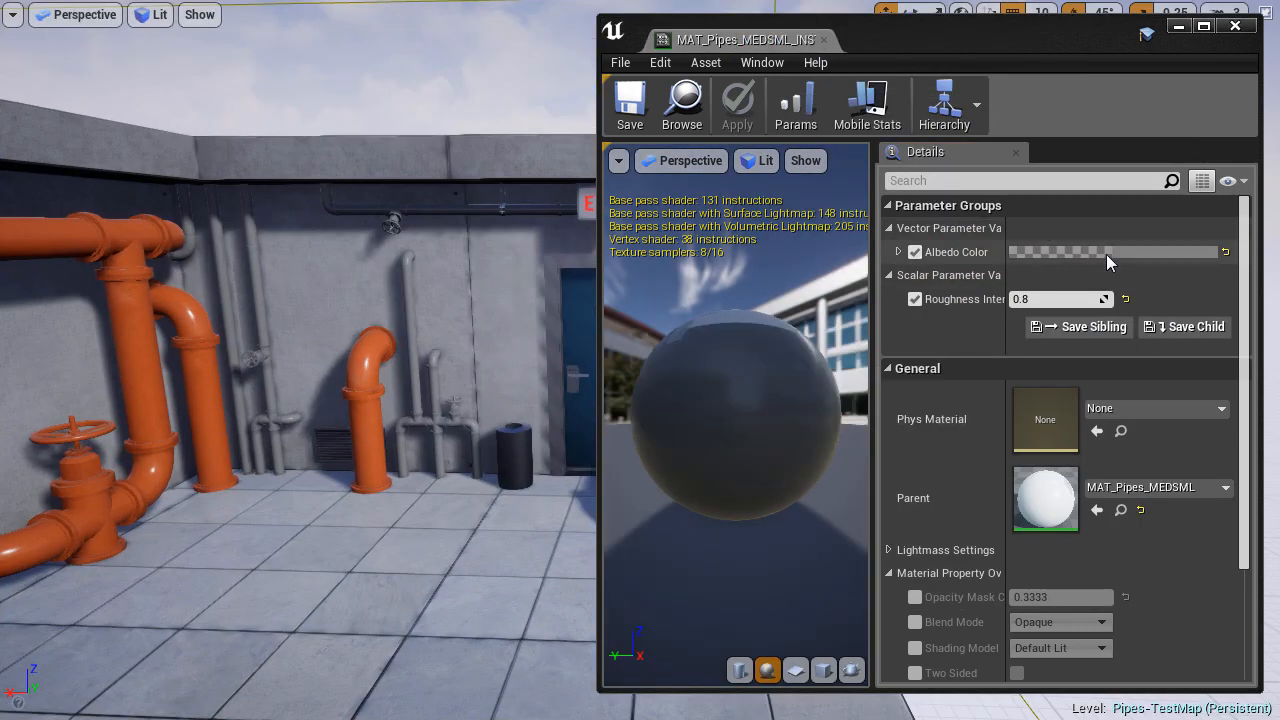
{"action": "left_click", "coordinate": [1108, 262]}
{"action": "left_click_drag", "start_coordinate": [843, 258], "coordinate": [786, 229]}
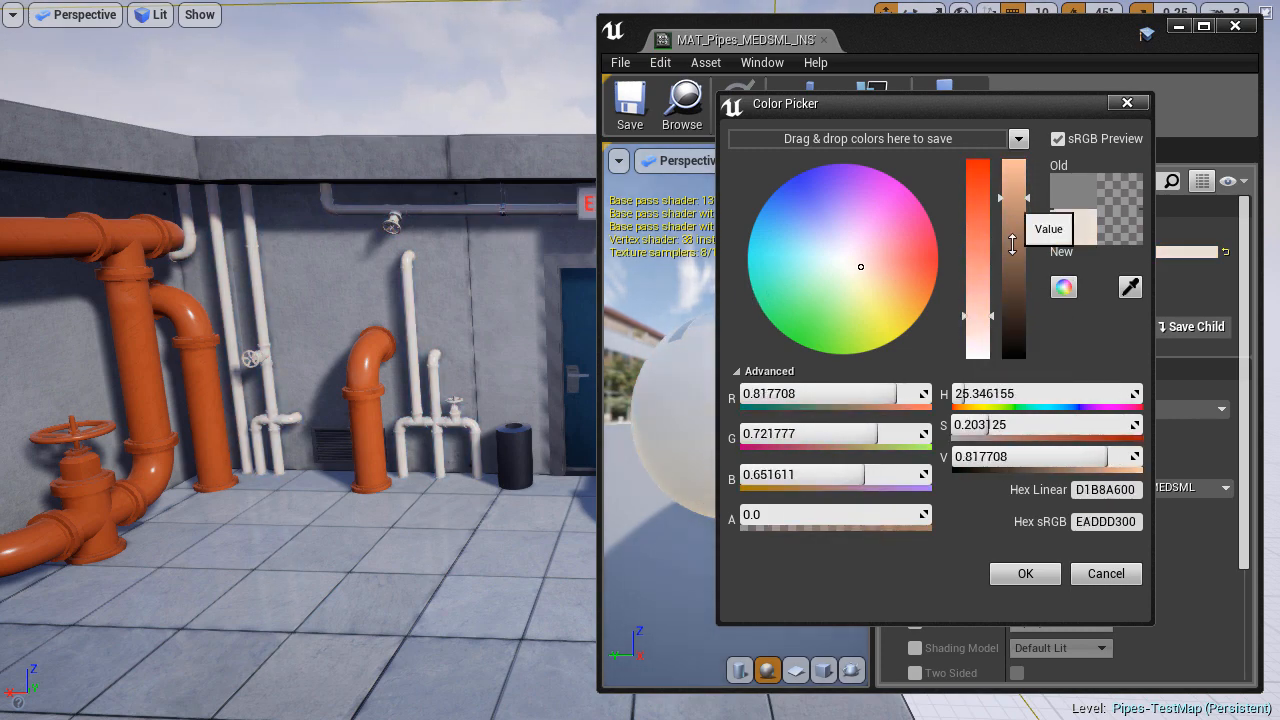
{"action": "mouse_move", "coordinate": [820, 232]}
{"action": "left_mouse_down"}
{"action": "mouse_move", "coordinate": [806, 246]}
{"action": "mouse_move", "coordinate": [816, 250]}
{"action": "left_mouse_up"}
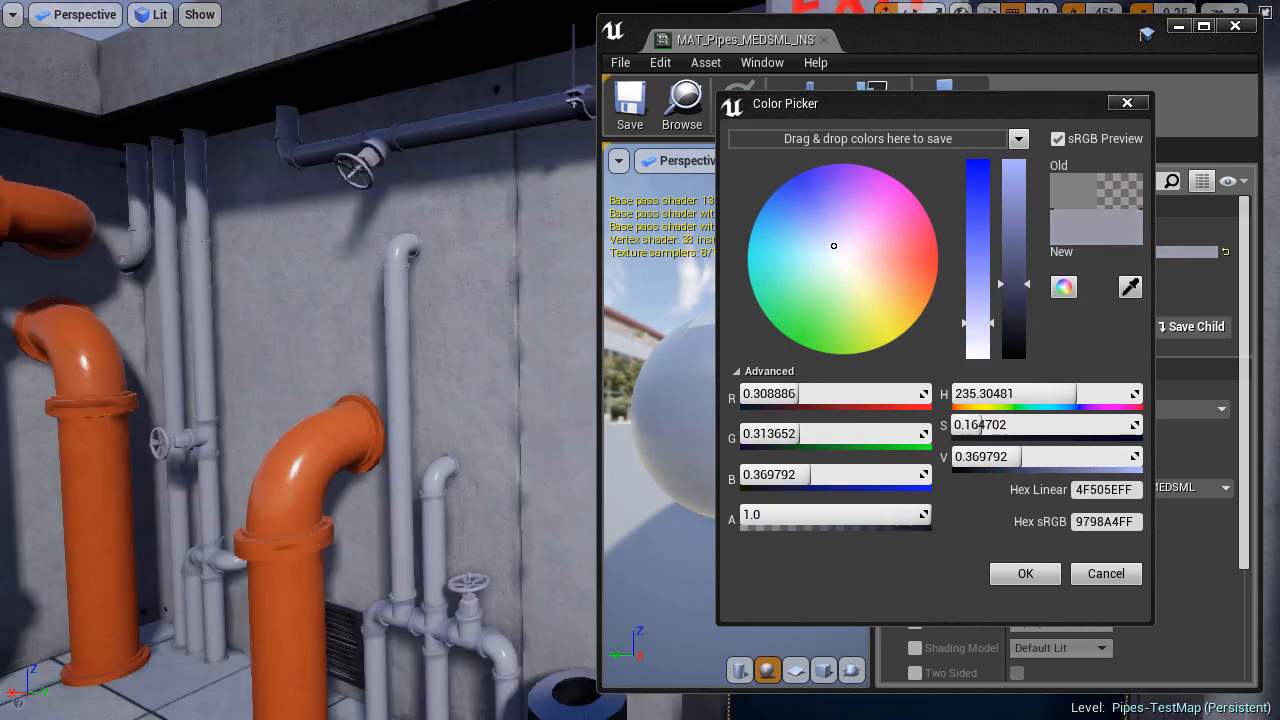
{"action": "mouse_move", "coordinate": [834, 243]}
{"action": "left_mouse_down"}
{"action": "mouse_move", "coordinate": [809, 251]}
{"action": "mouse_move", "coordinate": [786, 224]}
{"action": "left_mouse_up"}
{"action": "left_click_drag", "start_coordinate": [1025, 286], "coordinate": [1025, 298]}
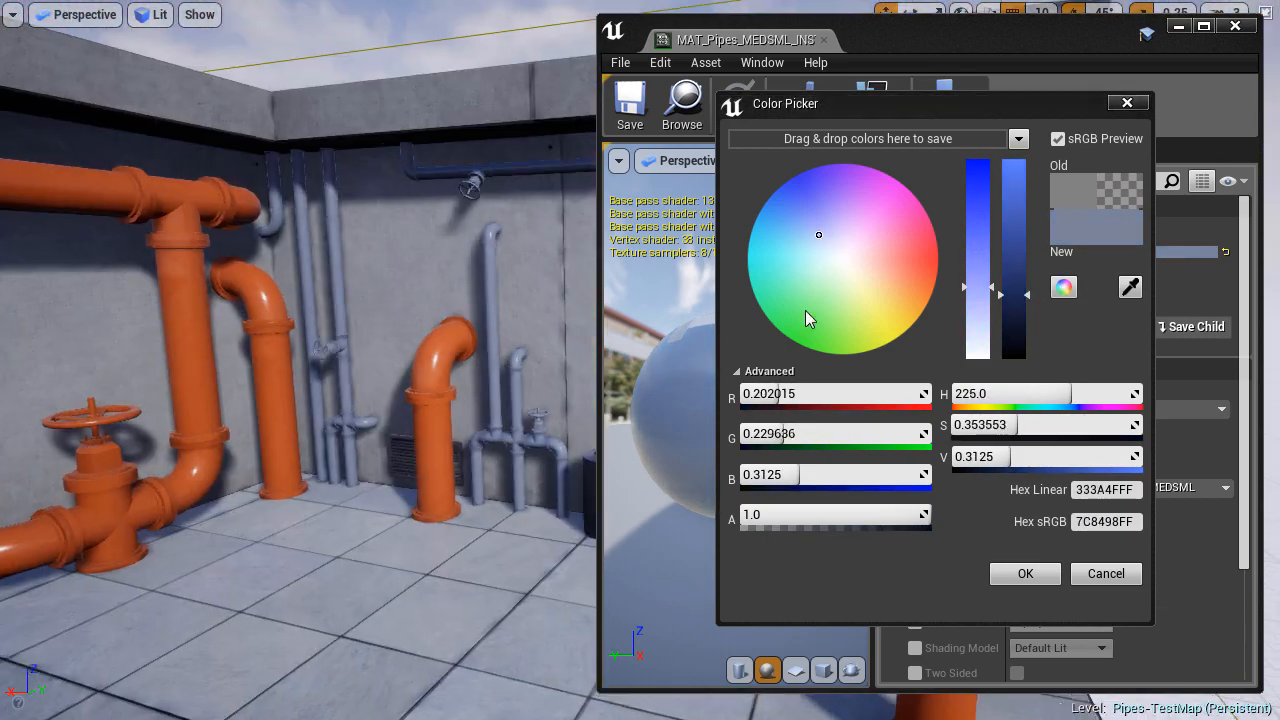
{"action": "left_click_drag", "start_coordinate": [824, 240], "coordinate": [846, 260]}
{"action": "left_click_drag", "start_coordinate": [1013, 307], "coordinate": [1013, 328]}
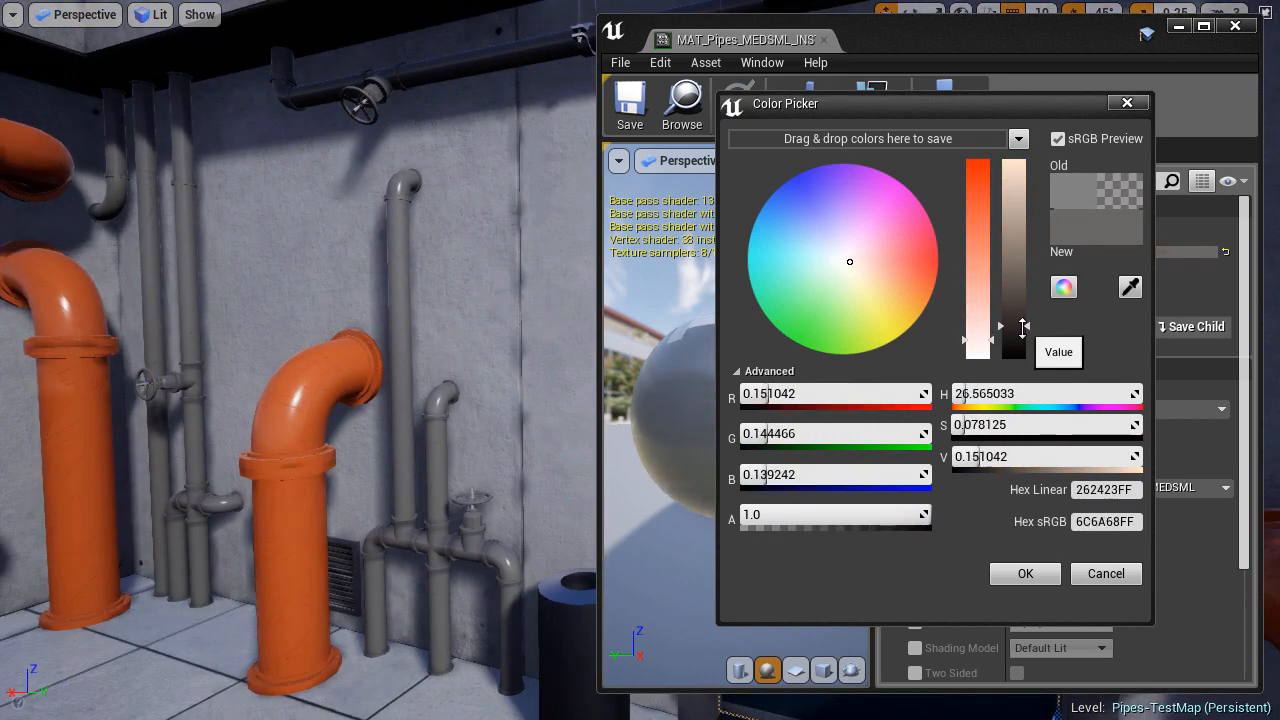
{"action": "left_click_drag", "start_coordinate": [1013, 328], "coordinate": [1013, 305]}
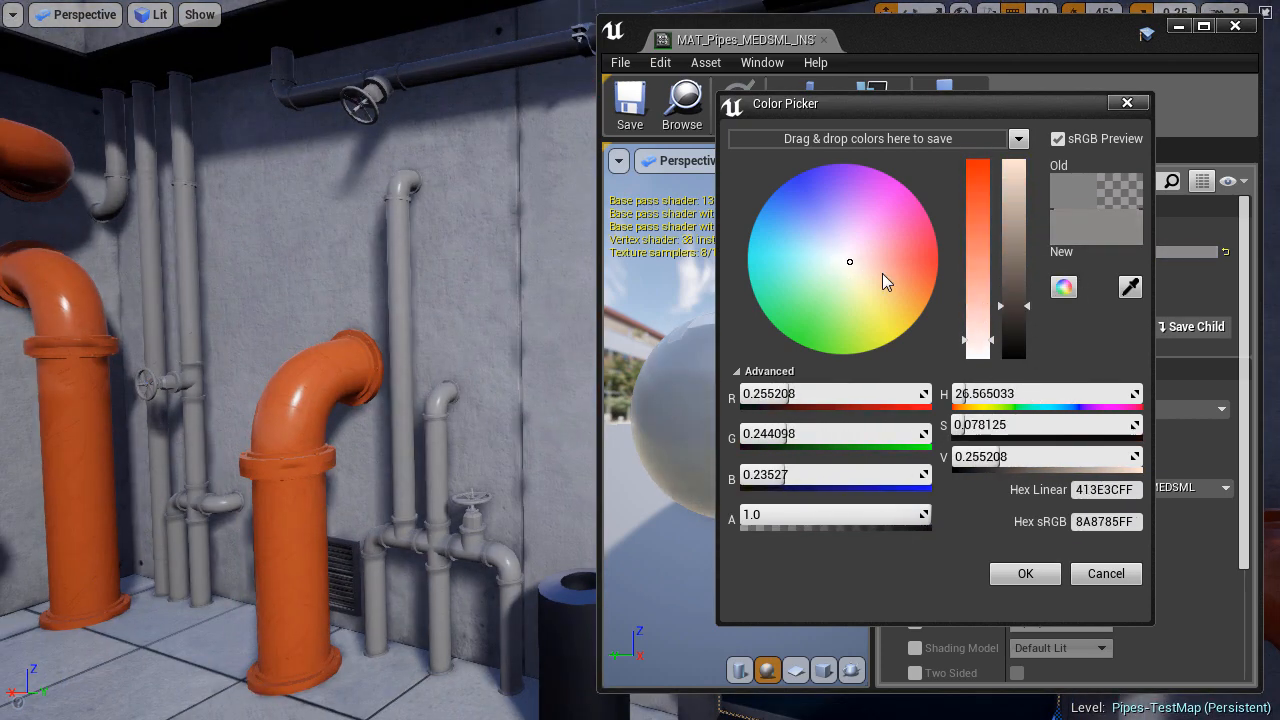
{"action": "left_click_drag", "start_coordinate": [882, 273], "coordinate": [820, 243]}
{"action": "left_click", "coordinate": [1025, 573]}
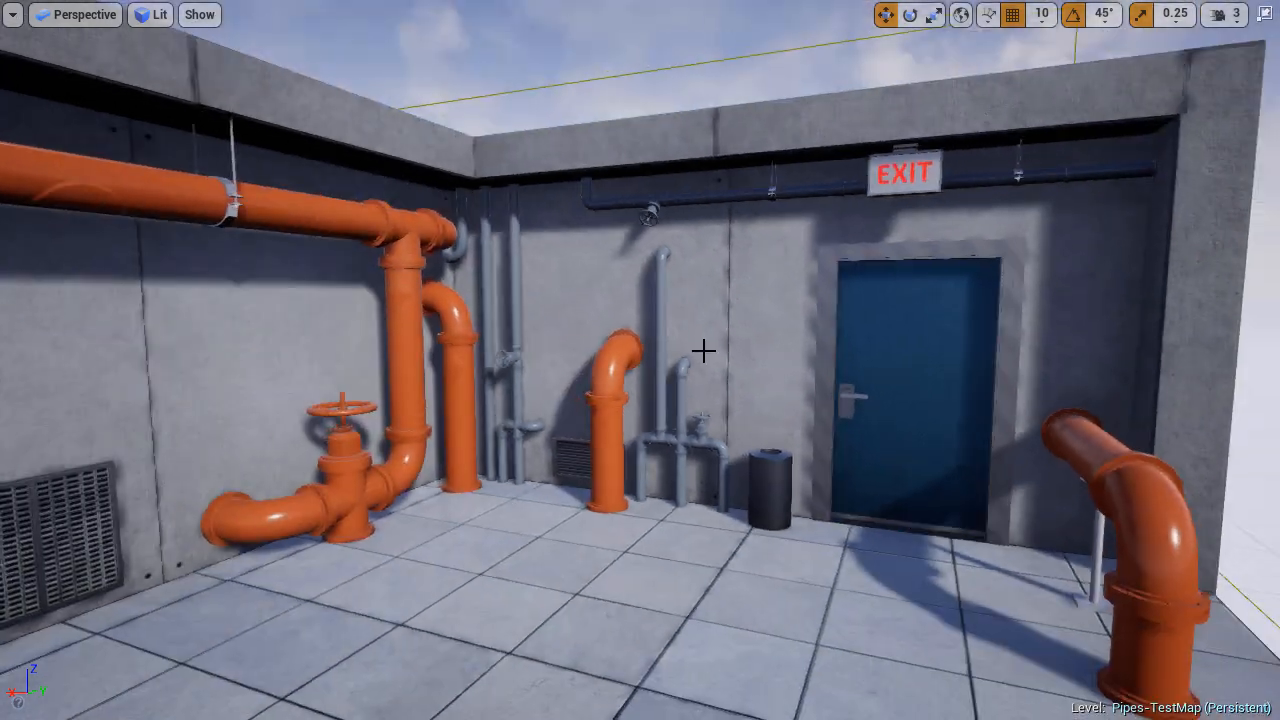
Apply the blue-grey MAT_Pipes_MEDSML_INST to the large valve on the orange pipe.
{"action": "right_click_drag", "start_coordinate": [703, 350], "coordinate": [612, 418]}
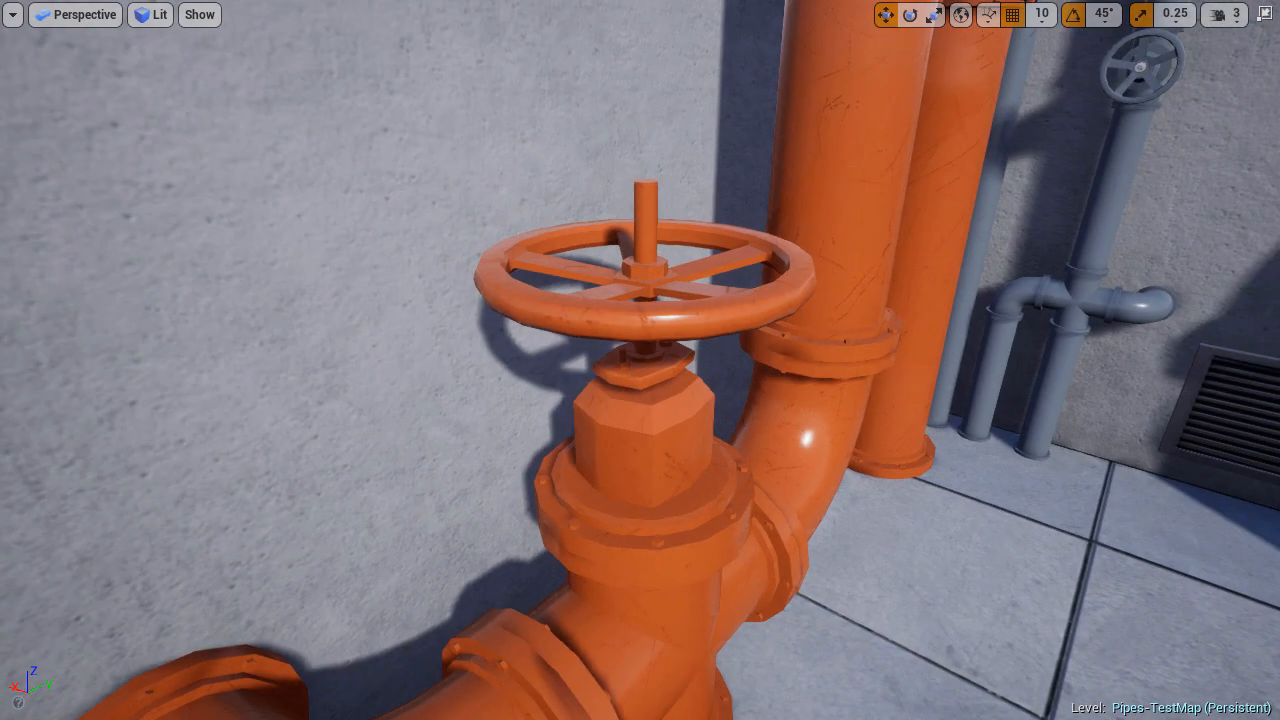
{"action": "key", "text": "F11"}
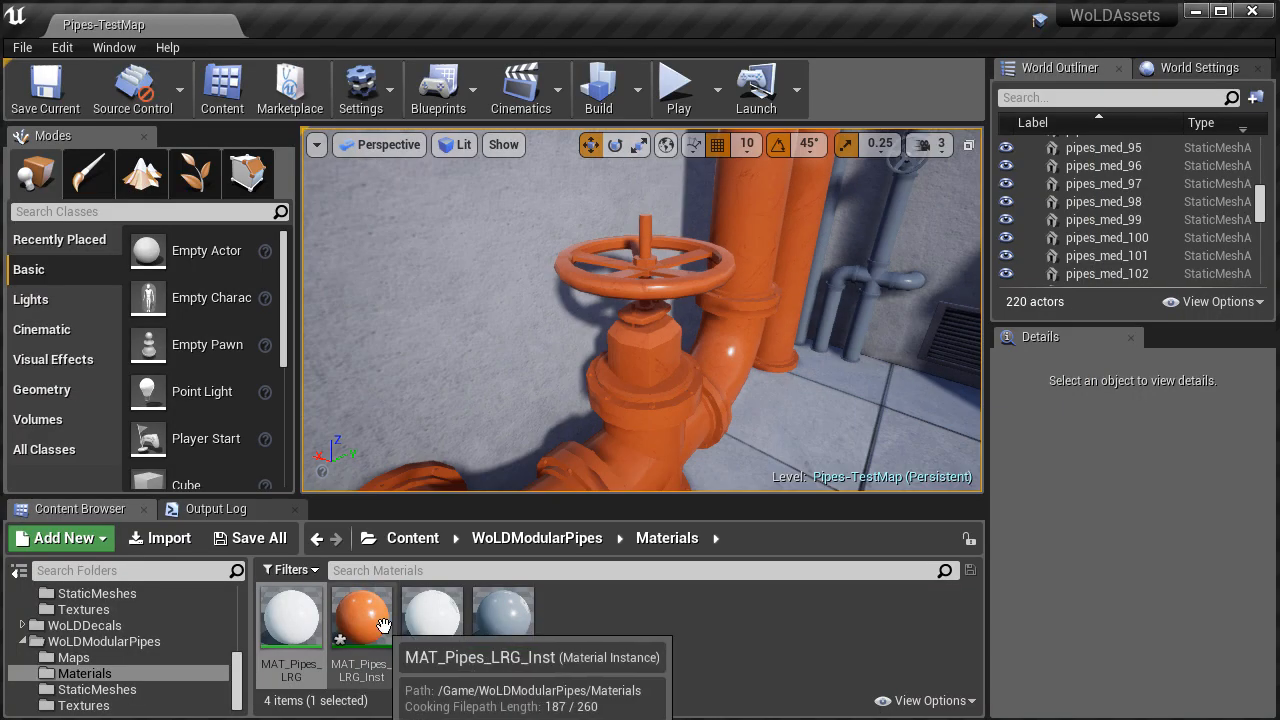
{"action": "left_click_drag", "start_coordinate": [503, 620], "coordinate": [675, 332]}
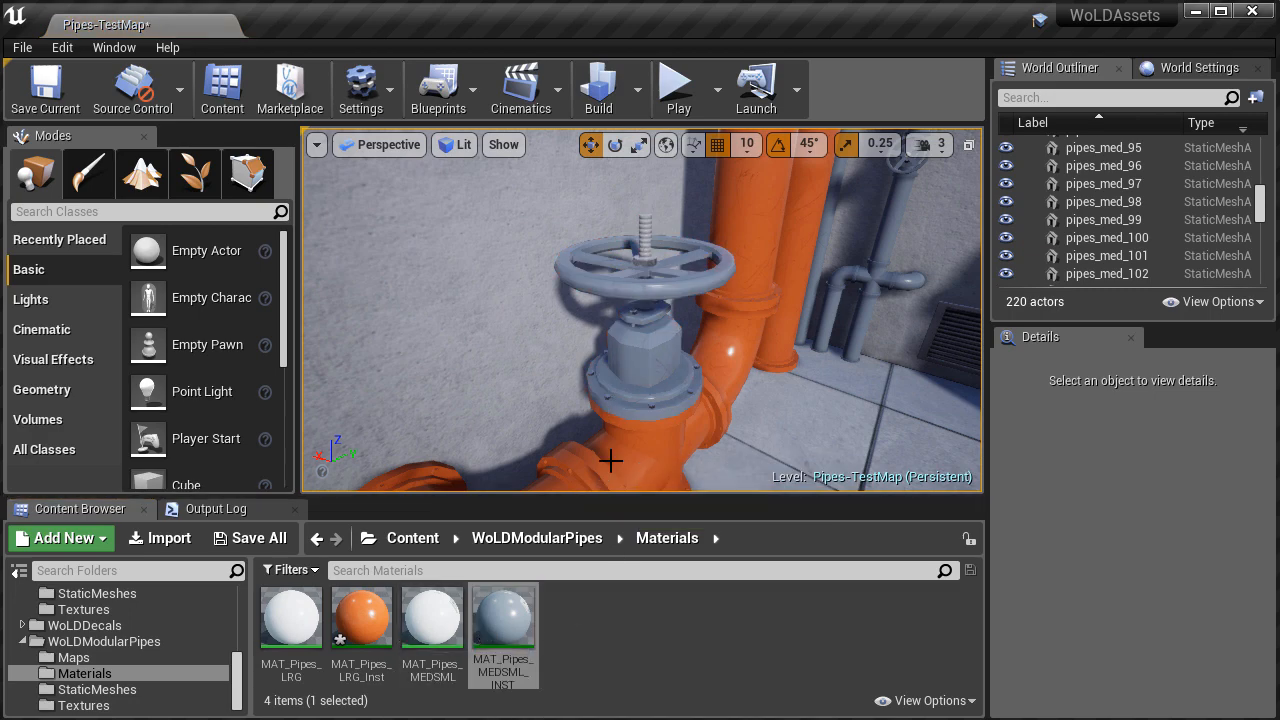
Duplicate MAT_Pipes_MEDSML_INST, naming the copy MAT_Pipes_MEDSML_RedINST and the original MAT_Pipes_MEDSML_BlueINST.
{"action": "right_click", "coordinate": [512, 620]}
{"action": "left_click", "coordinate": [613, 278]}
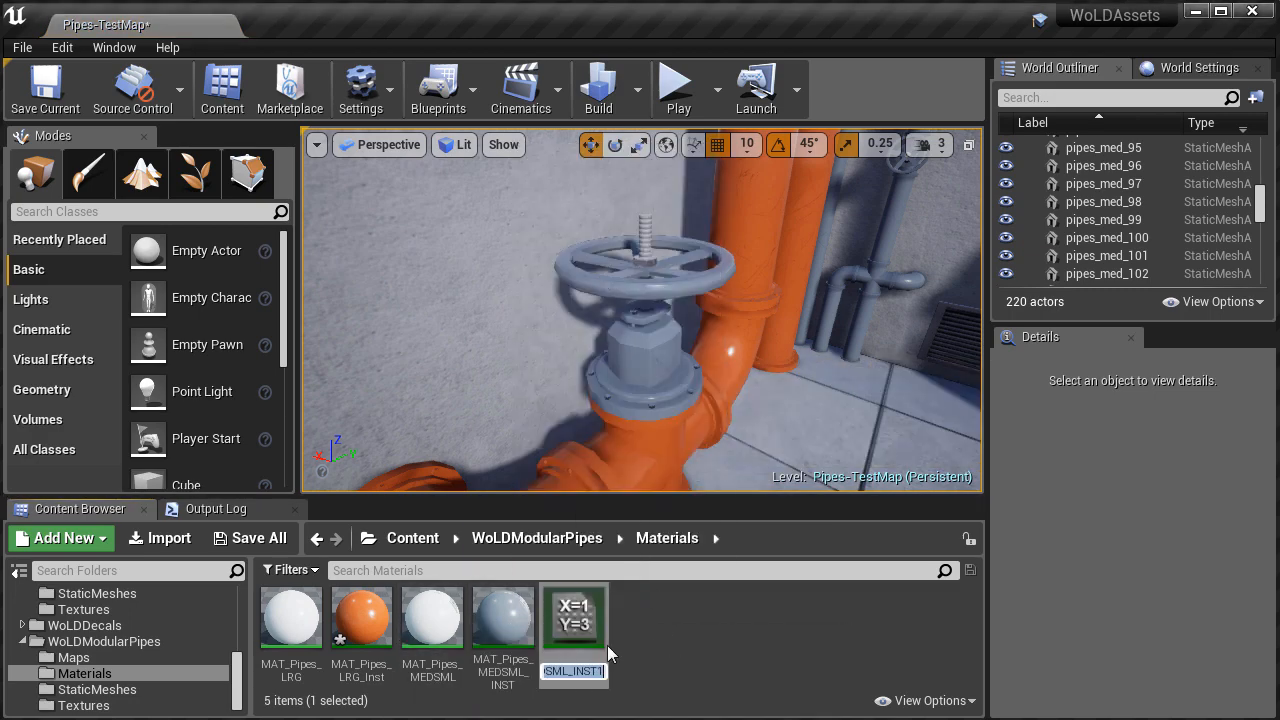
{"action": "left_click", "coordinate": [596, 671]}
{"action": "key", "text": "Right"}
{"action": "key", "text": "Right"}
{"action": "key", "text": "Right"}
{"action": "key", "text": "Right"}
{"action": "key", "text": "Right"}
{"action": "key", "text": "Right"}
{"action": "key", "text": "Right"}
{"action": "key", "text": "Right"}
{"action": "key", "text": "Right"}
{"action": "key", "text": "Right"}
{"action": "key", "text": "Right"}
{"action": "key", "text": "Right"}
{"action": "key", "text": "Left"}
{"action": "key", "text": "Left"}
{"action": "key", "text": "Left"}
{"action": "key", "text": "Left"}
{"action": "type", "text": "Red"}
Set the Albedo Color of MAT_Pipes_MEDSML_RedINST to linear hex 8A1A0700, save the material instance and close it.
{"action": "double_click", "coordinate": [573, 625]}
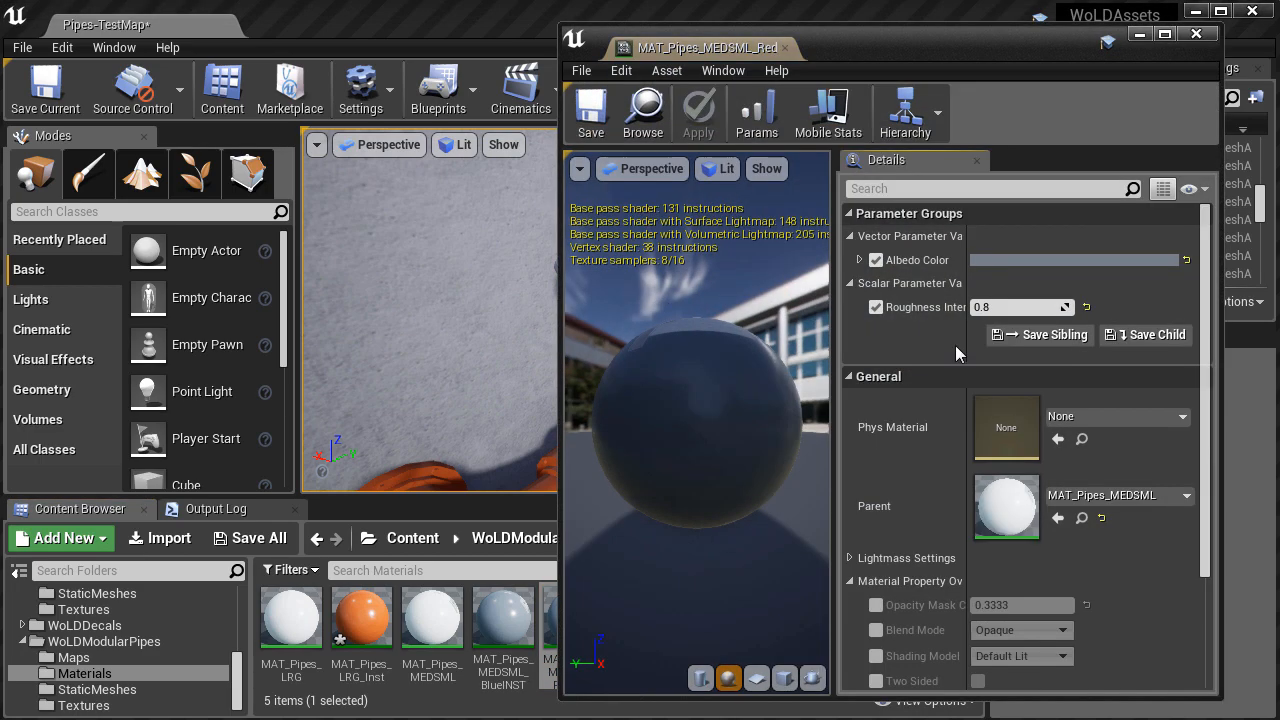
{"action": "left_click", "coordinate": [1167, 262]}
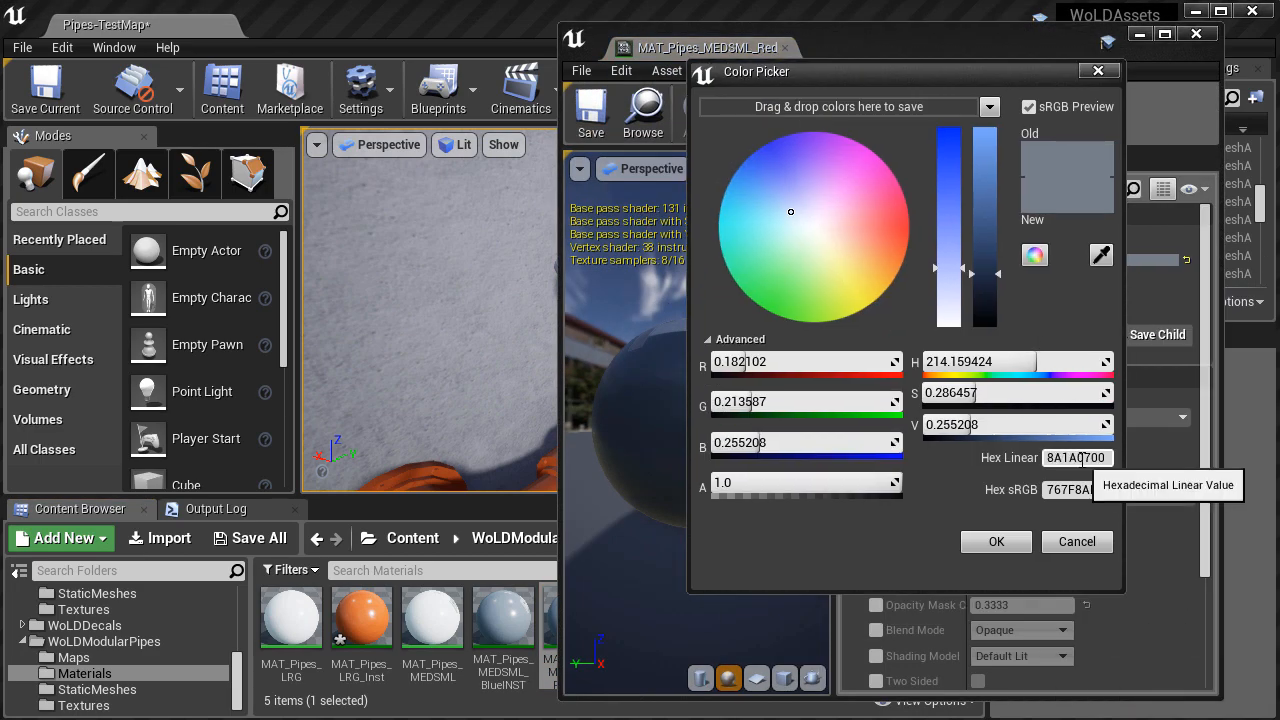
{"action": "key", "text": "Return"}
{"action": "left_click", "coordinate": [996, 542]}
{"action": "left_click", "coordinate": [591, 110]}
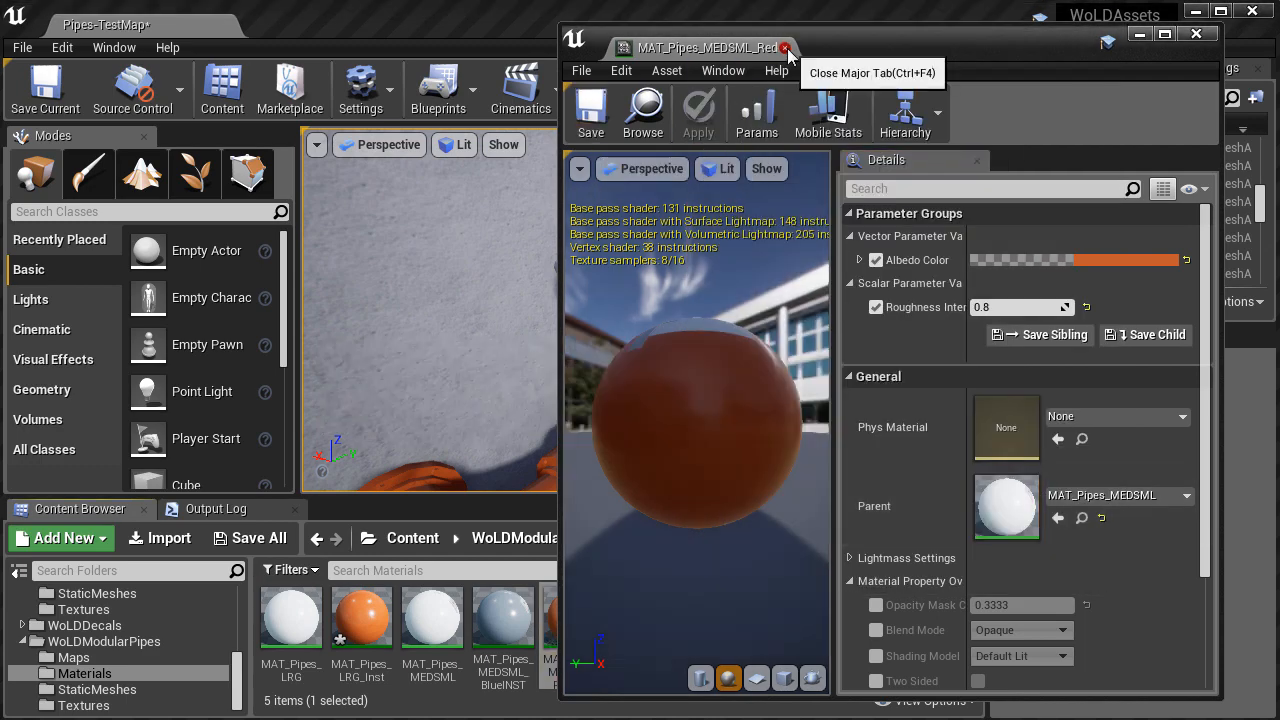
{"action": "left_click", "coordinate": [786, 47]}
Apply MAT_Pipes_MEDSML_RedINST to the large valve on the orange pipe.
{"action": "key", "text": "w"}
{"action": "mouse_move", "coordinate": [650, 377]}
{"action": "right_mouse_down"}
{"action": "mouse_move", "coordinate": [650, 440]}
{"action": "mouse_move", "coordinate": [650, 385]}
{"action": "mouse_move", "coordinate": [645, 395]}
{"action": "right_mouse_up"}
{"action": "key", "text": "s"}
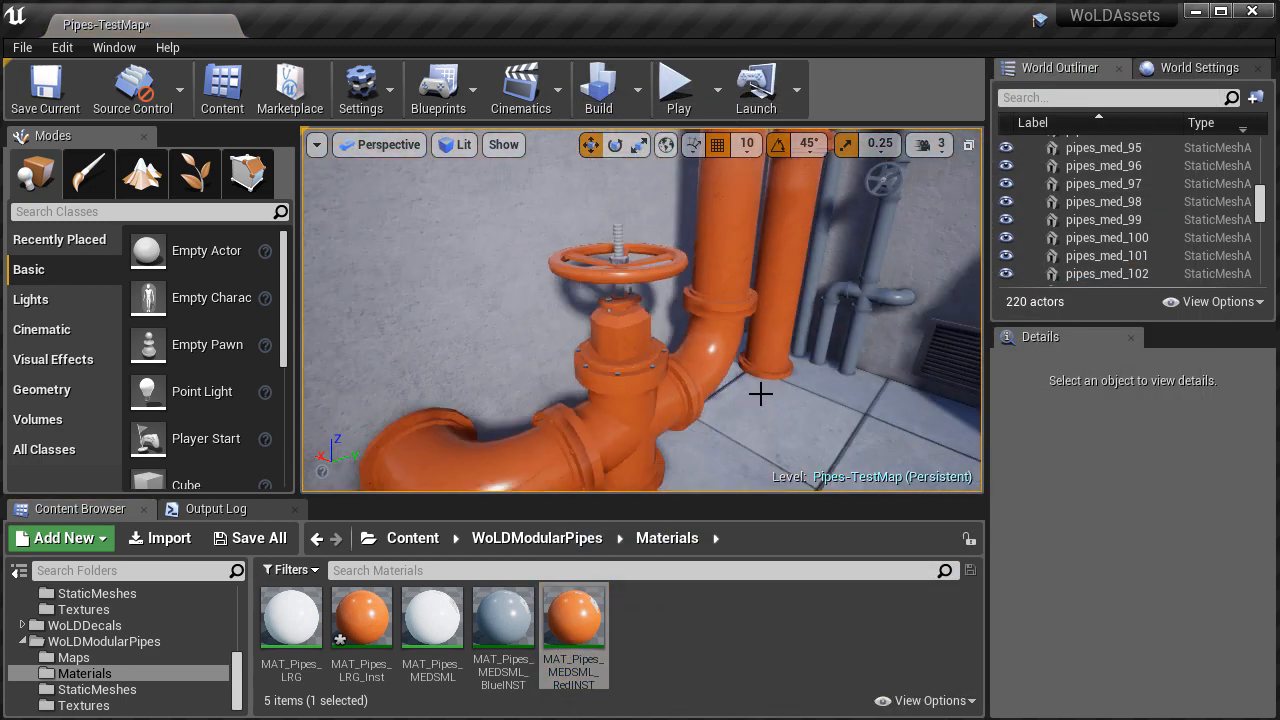
Set the Albedo Color of MAT_Pipes_LRG_Inst to bright magenta and save the material instance.
{"action": "double_click", "coordinate": [361, 617]}
{"action": "left_click", "coordinate": [1075, 260]}
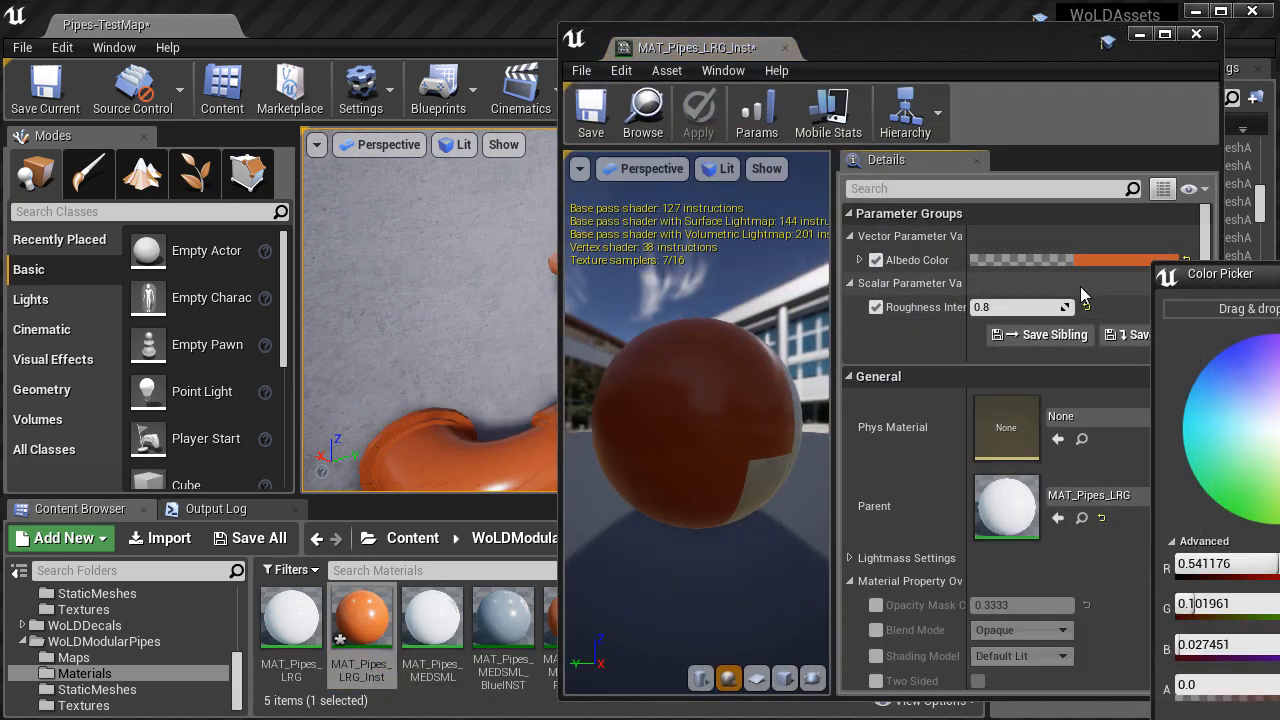
{"action": "left_click", "coordinate": [1245, 383]}
{"action": "left_click_drag", "start_coordinate": [1273, 282], "coordinate": [684, 130]}
{"action": "left_click_drag", "start_coordinate": [668, 258], "coordinate": [786, 230]}
{"action": "left_click", "coordinate": [872, 591]}
{"action": "left_click", "coordinate": [591, 103]}
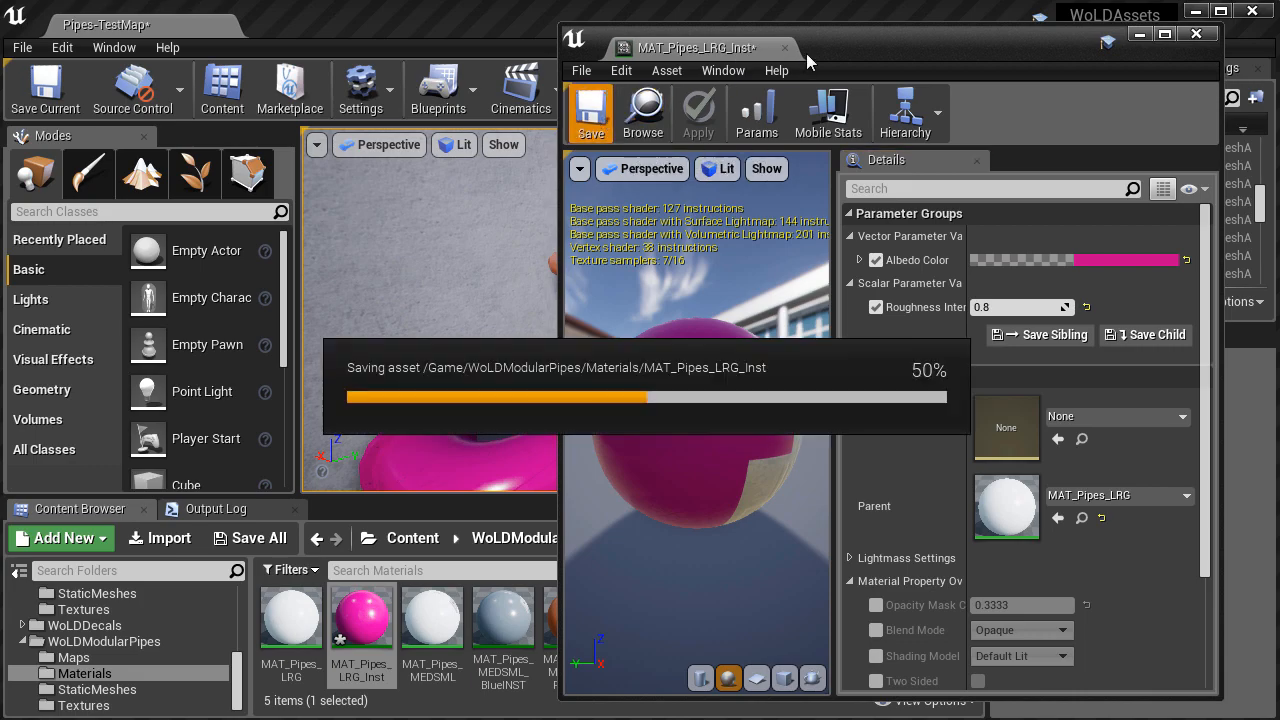
Select the magenta large pipes throughout the room and apply MAT_Pipes_MEDSML_RedINST to all of them.
{"action": "left_click", "coordinate": [640, 327]}
{"action": "key", "text": "F11"}
{"action": "left_click", "coordinate": [640, 327]}
{"action": "right_click_drag", "start_coordinate": [640, 327], "coordinate": [680, 250]}
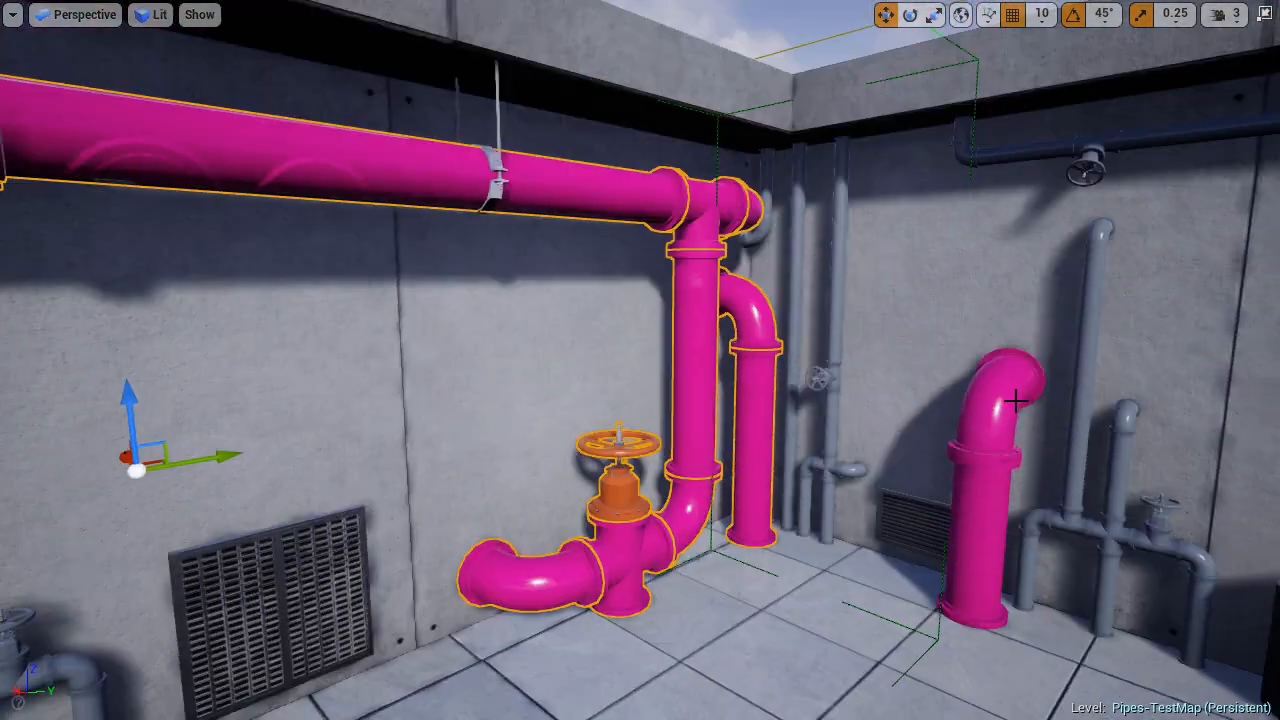
{"action": "left_click", "coordinate": [1014, 394], "text": "ctrl"}
{"action": "right_click_drag", "start_coordinate": [1014, 394], "coordinate": [1200, 394]}
{"action": "right_click_drag", "start_coordinate": [1100, 490], "coordinate": [825, 501]}
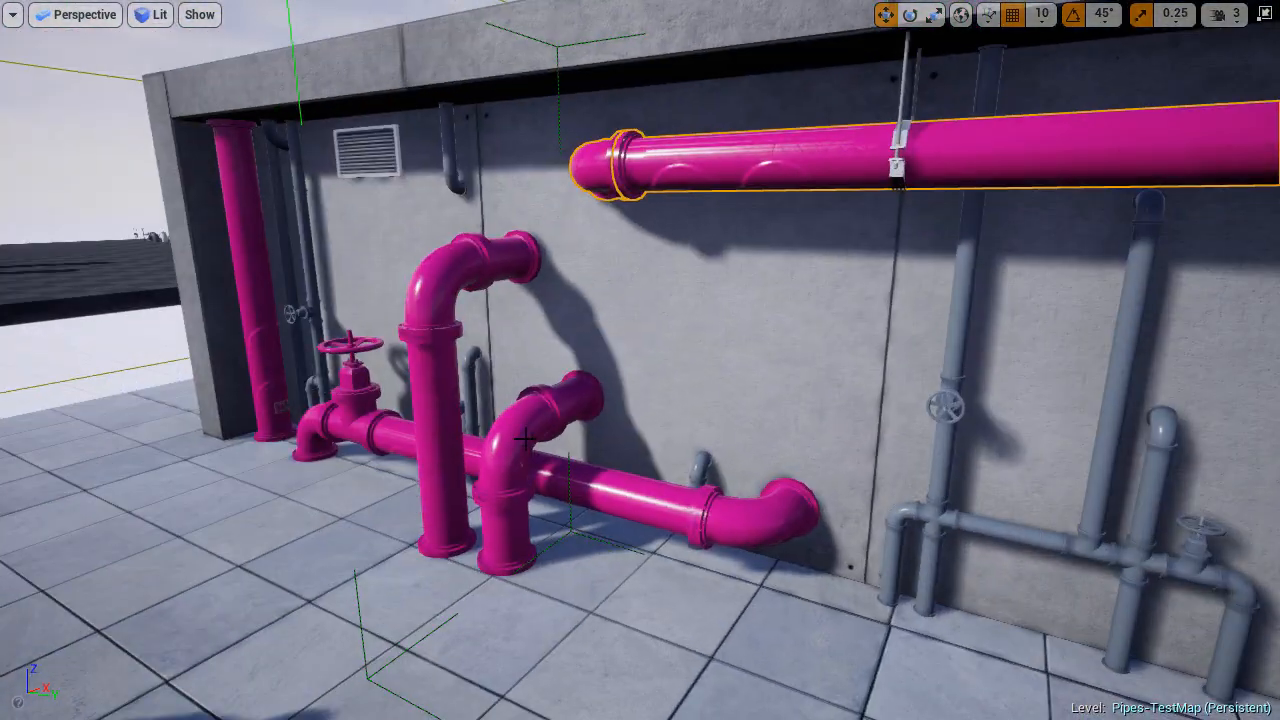
{"action": "left_click", "coordinate": [242, 195], "text": "ctrl"}
{"action": "right_click_drag", "start_coordinate": [242, 195], "coordinate": [500, 190]}
{"action": "key", "text": "F11"}
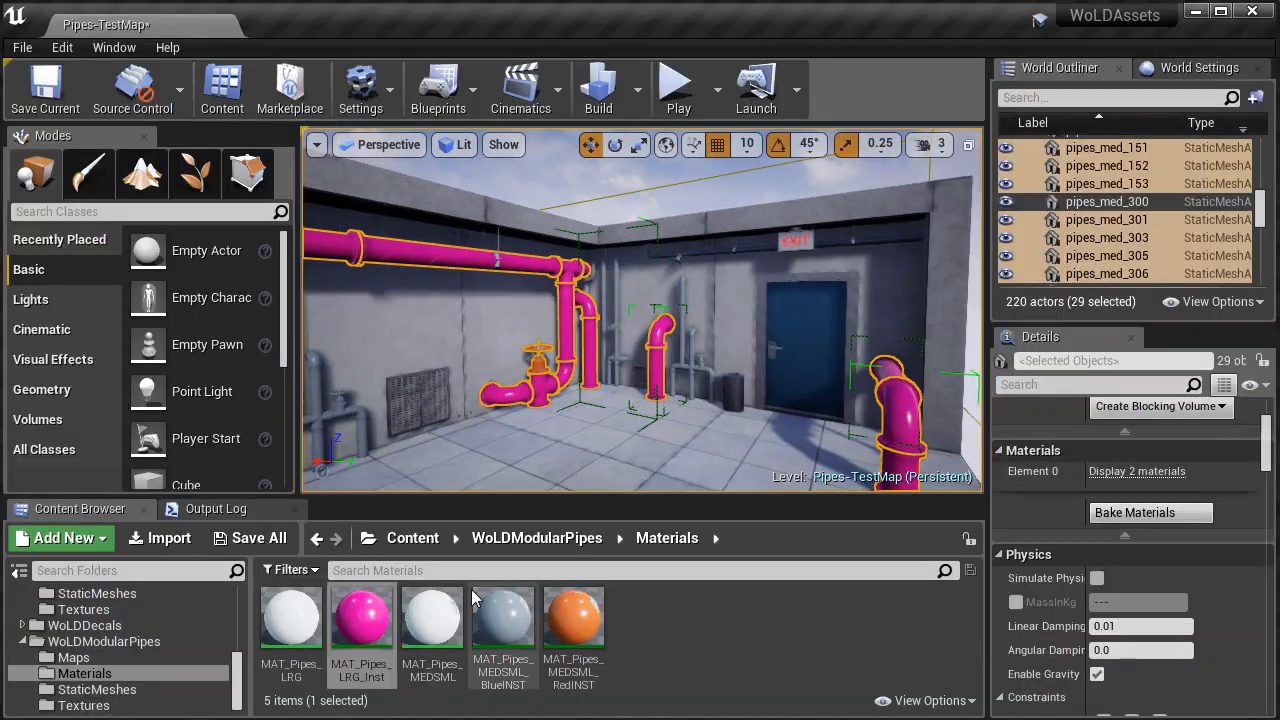
{"action": "left_click_drag", "start_coordinate": [575, 615], "coordinate": [1125, 500]}
Deselect the pipes and inspect the recoloured pipework around the room in the full-screen viewport.
{"action": "right_click", "coordinate": [700, 330]}
{"action": "key", "text": "F11"}
{"action": "right_click_drag", "start_coordinate": [700, 330], "coordinate": [822, 332]}
{"action": "key", "text": "Escape"}
{"action": "key", "text": "w"}
{"action": "key", "text": "s"}
{"action": "key", "text": "w"}
{"action": "key", "text": "w"}
{"action": "key", "text": "s"}
{"action": "key", "text": "w"}
{"action": "key", "text": "s"}
{"action": "key", "text": "w"}
{"action": "key", "text": "s"}
{"action": "key", "text": "s"}
{"action": "key", "text": "w"}
{"action": "key", "text": "s"}
{"action": "key", "text": "s"}
{"action": "key", "text": "w"}
Change the Albedo Color of MAT_Pipes_MEDSML_BlueINST to a lighter, less saturated blue-grey.
{"action": "key", "text": "F11"}
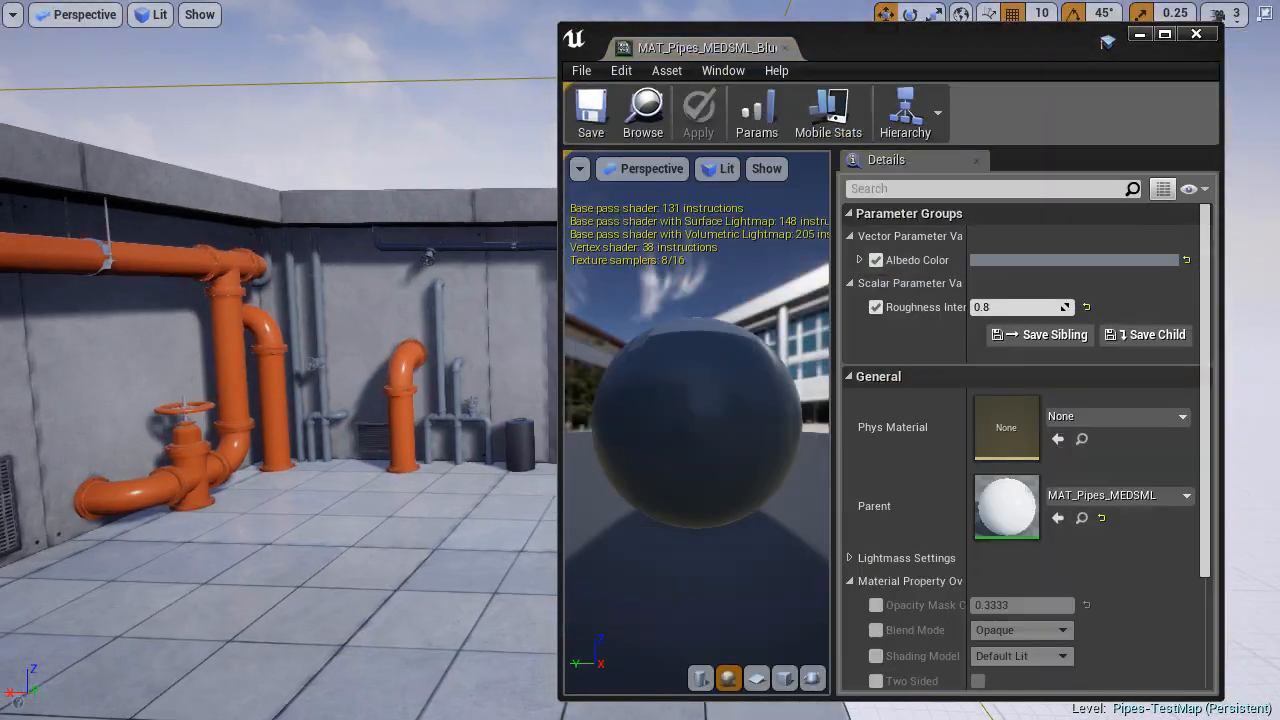
{"action": "left_click", "coordinate": [1140, 259]}
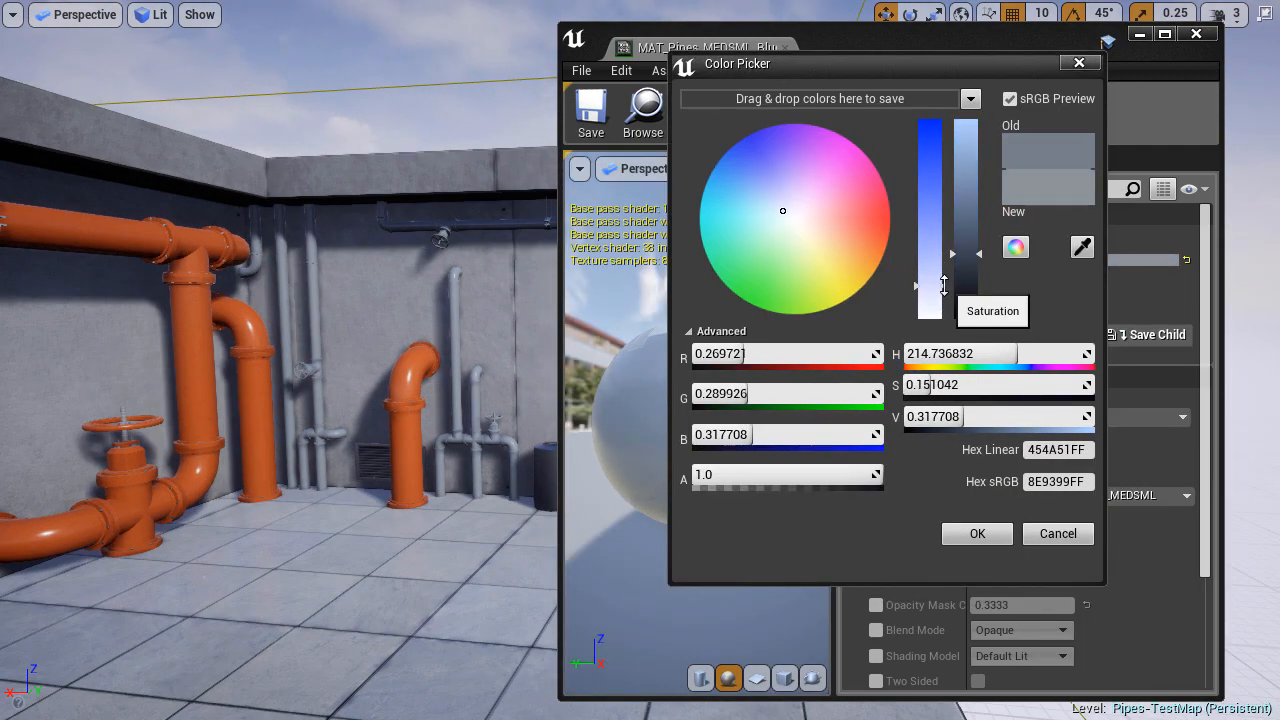
{"action": "key", "text": "w"}
{"action": "mouse_move", "coordinate": [450, 320]}
{"action": "right_mouse_down"}
{"action": "mouse_move", "coordinate": [430, 320]}
{"action": "mouse_move", "coordinate": [445, 320]}
{"action": "right_mouse_up"}
{"action": "left_click_drag", "start_coordinate": [972, 244], "coordinate": [977, 226]}
{"action": "left_click", "coordinate": [977, 533]}
Build the level lighting and close the message log.
{"action": "key", "text": "w"}
{"action": "right_click_drag", "start_coordinate": [450, 350], "coordinate": [465, 340]}
{"action": "key", "text": "Return"}
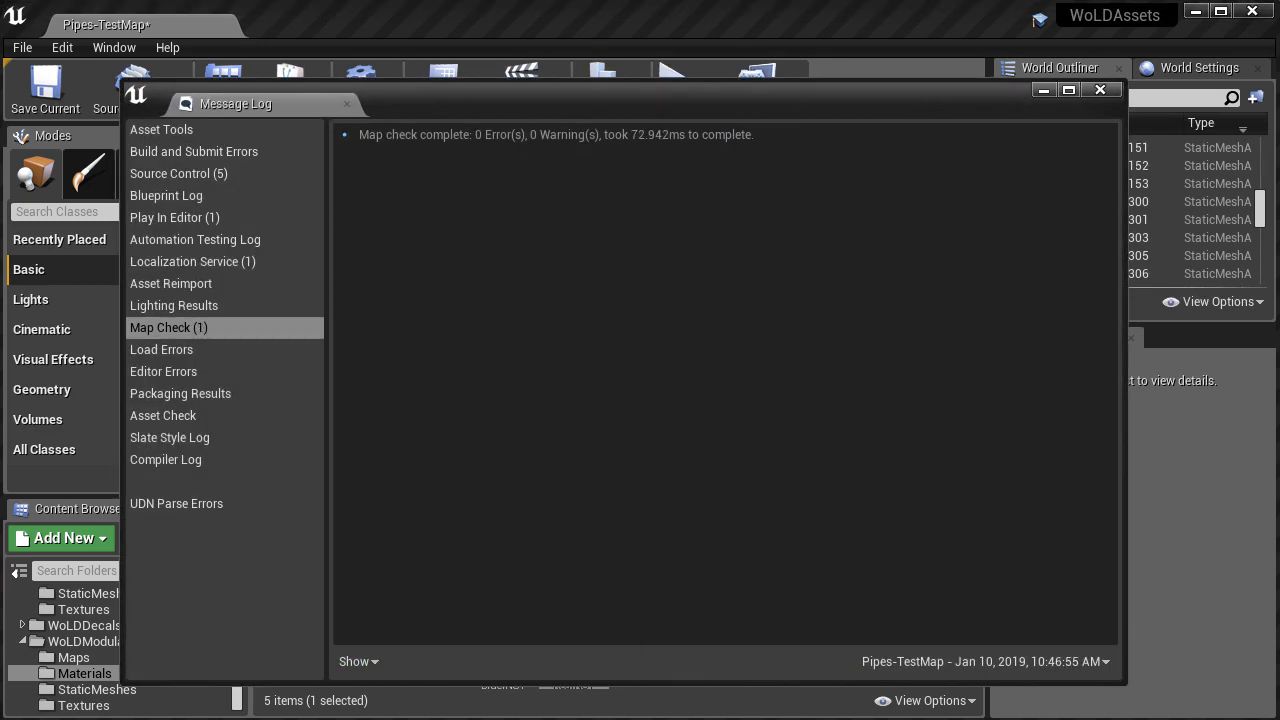
{"action": "left_click", "coordinate": [1100, 90]}
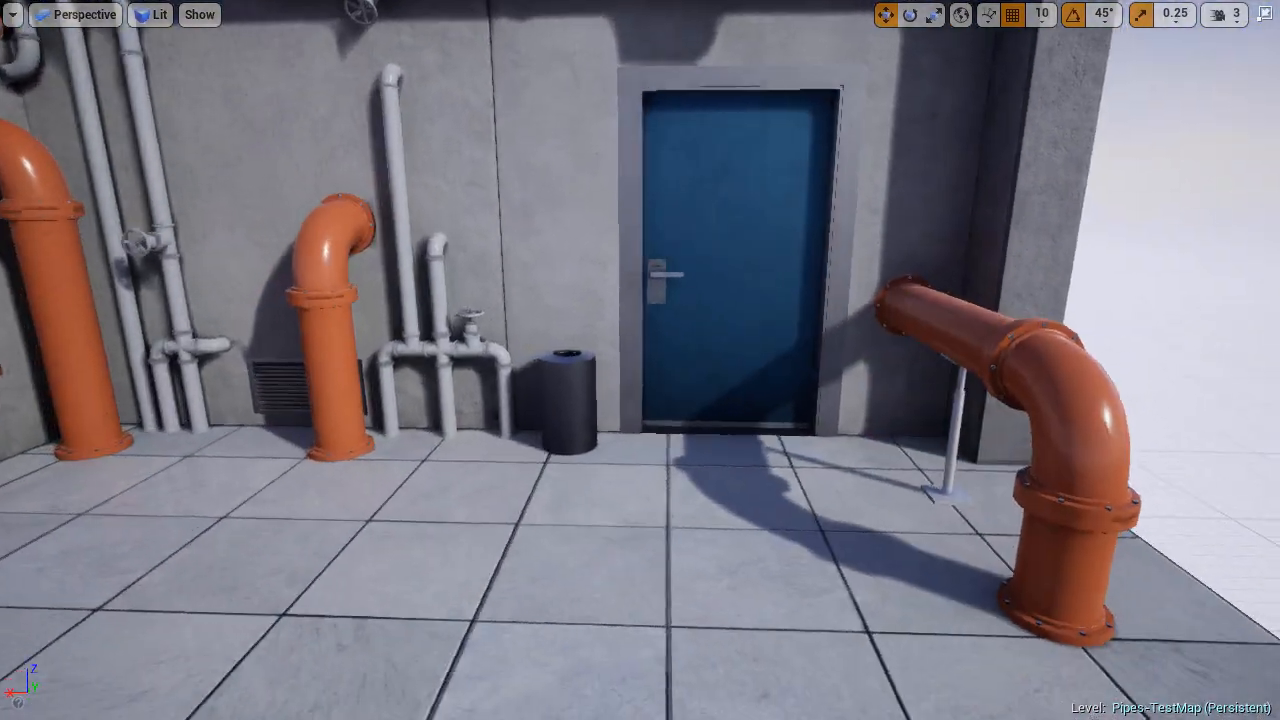
Delete the dark trash can standing beside the blue door.
{"action": "right_click_drag", "start_coordinate": [640, 360], "coordinate": [660, 420]}
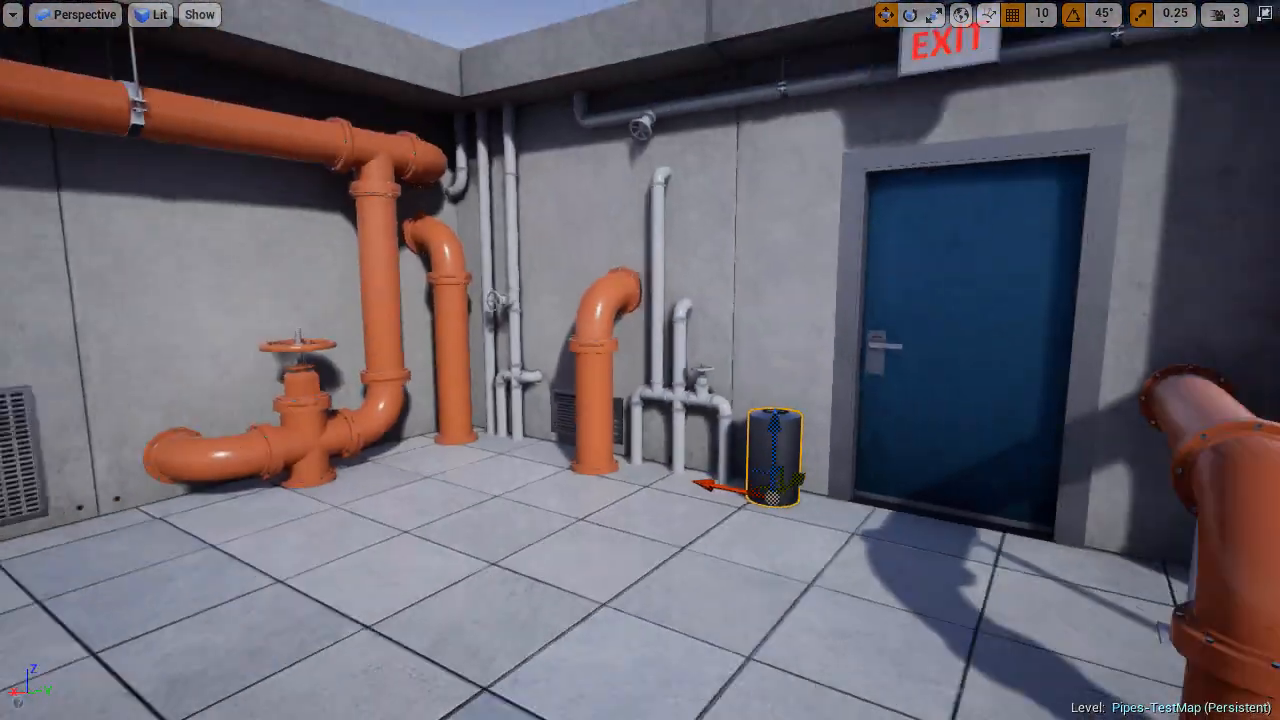
{"action": "right_click_drag", "start_coordinate": [640, 360], "coordinate": [372, 402]}
{"action": "key", "text": "Escape"}
{"action": "key", "text": "F11"}
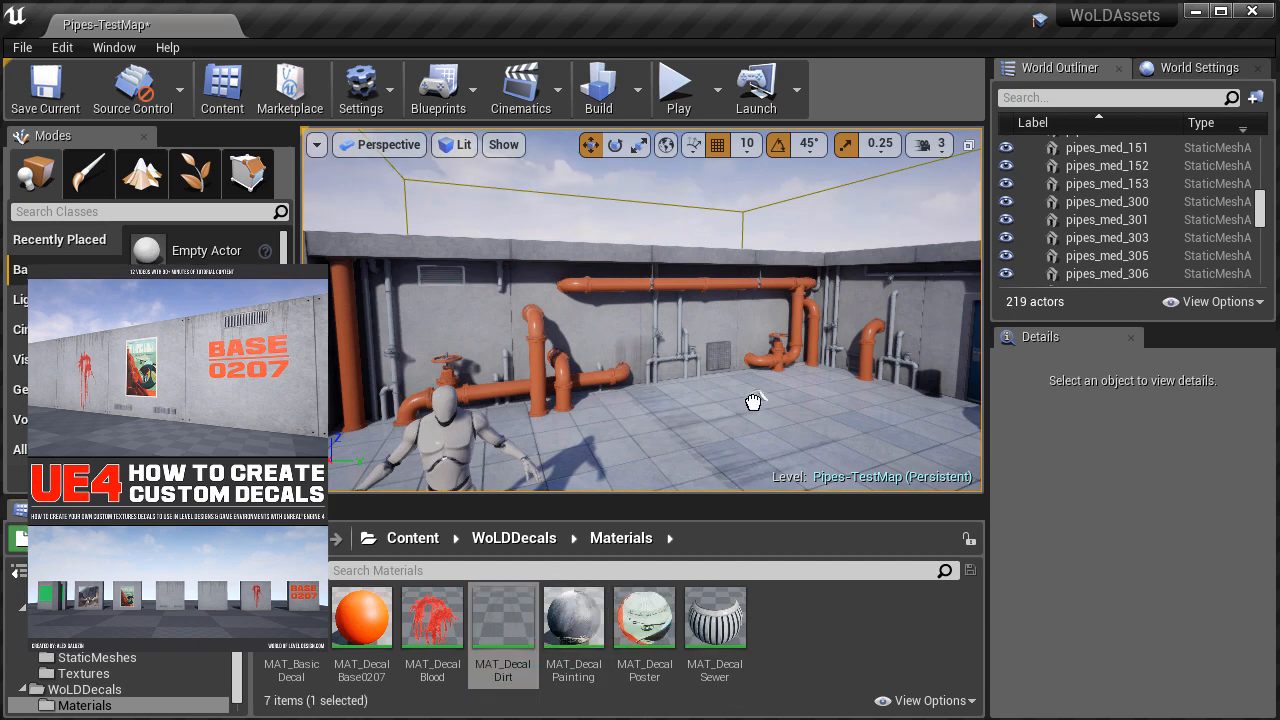
Place the MAT_DecalDirt decal from the WoLDDecals materials on the floor and rotate it 90 degrees.
{"action": "left_click_drag", "start_coordinate": [757, 401], "coordinate": [758, 401]}
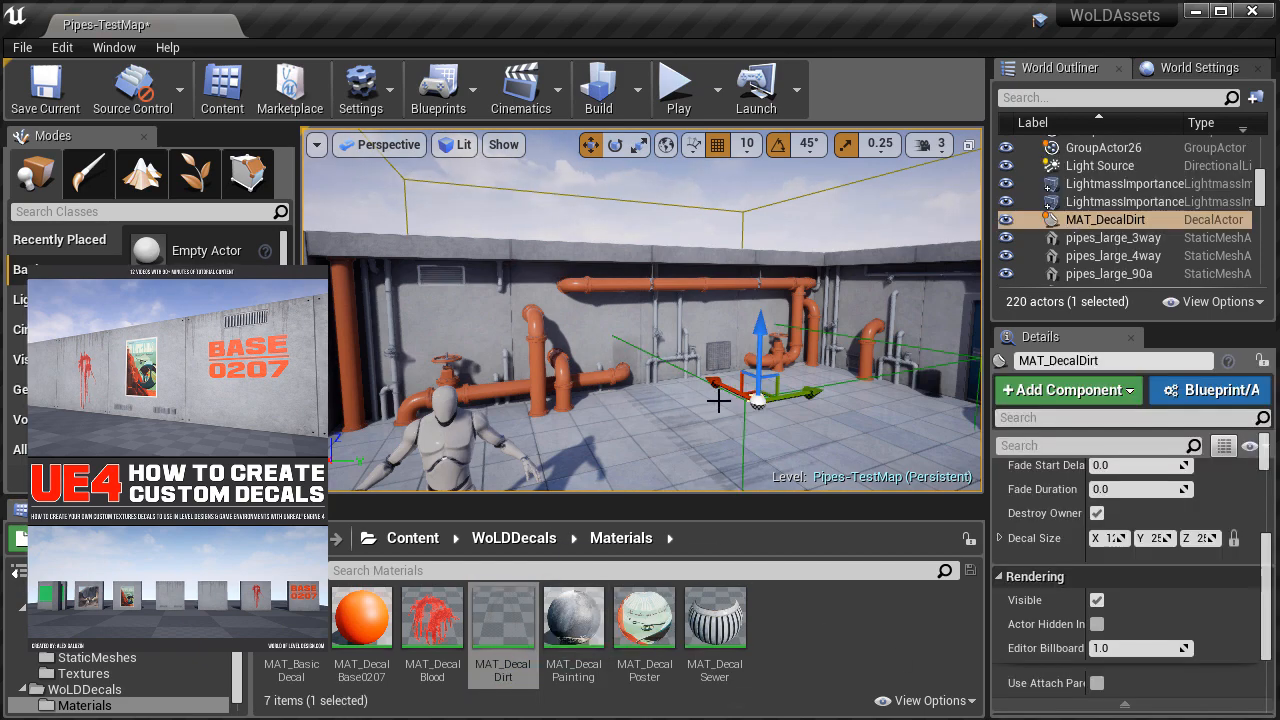
{"action": "right_click_drag", "start_coordinate": [717, 400], "coordinate": [796, 452]}
{"action": "key", "text": "w"}
{"action": "key", "text": "e"}
{"action": "left_click_drag", "start_coordinate": [604, 264], "coordinate": [650, 235]}
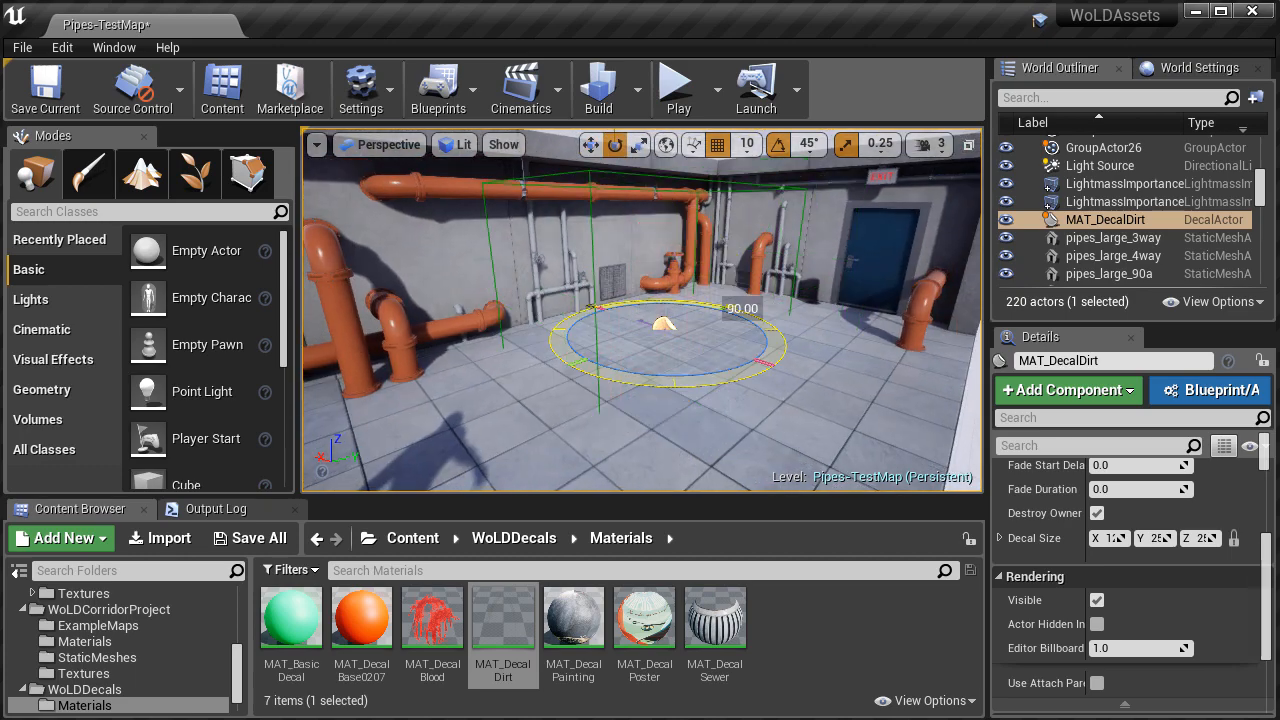
Raise the dirt decal on the long wall so its streaks run down from under the large orange pipe.
{"action": "key", "text": "F11"}
{"action": "right_click_drag", "start_coordinate": [597, 357], "coordinate": [560, 315]}
{"action": "key", "text": "w"}
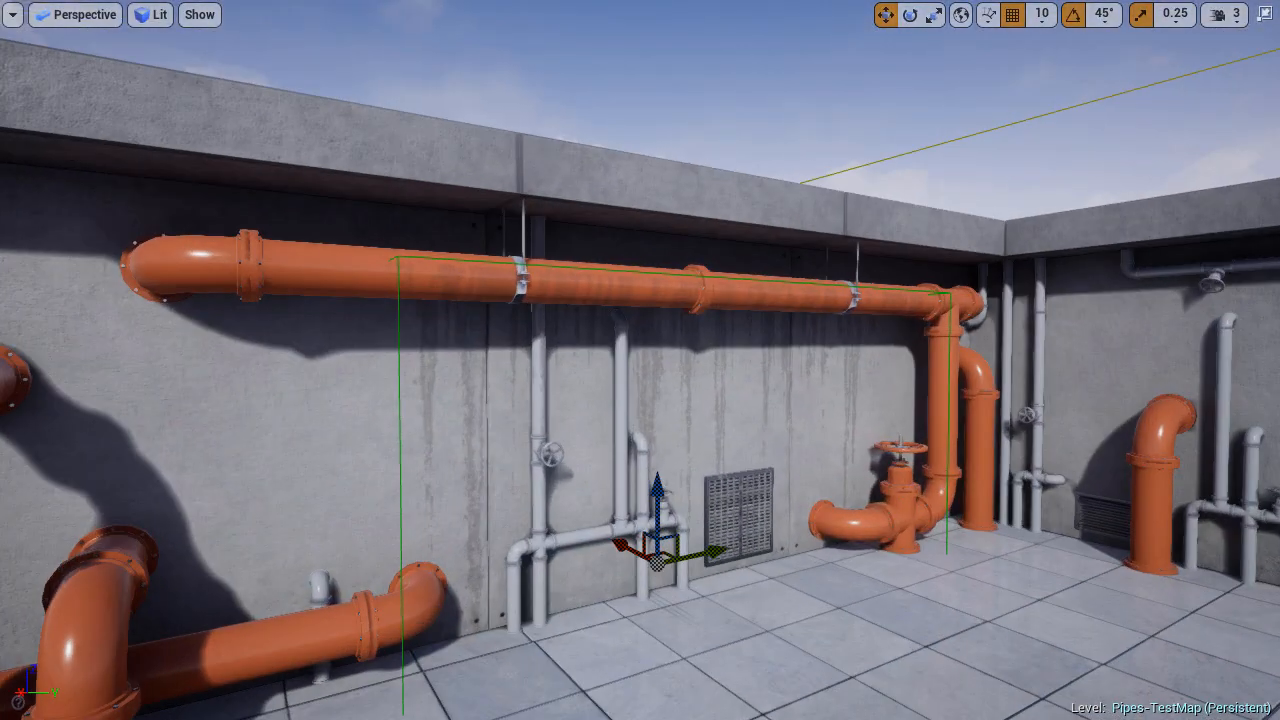
{"action": "left_click_drag", "start_coordinate": [656, 481], "coordinate": [657, 427]}
{"action": "key", "text": "a"}
{"action": "right_click_drag", "start_coordinate": [657, 427], "coordinate": [616, 444]}
Move the dirt decal along the long wall to the section between the grille and the orange valve pipe.
{"action": "key", "text": "space"}
{"action": "key", "text": "space"}
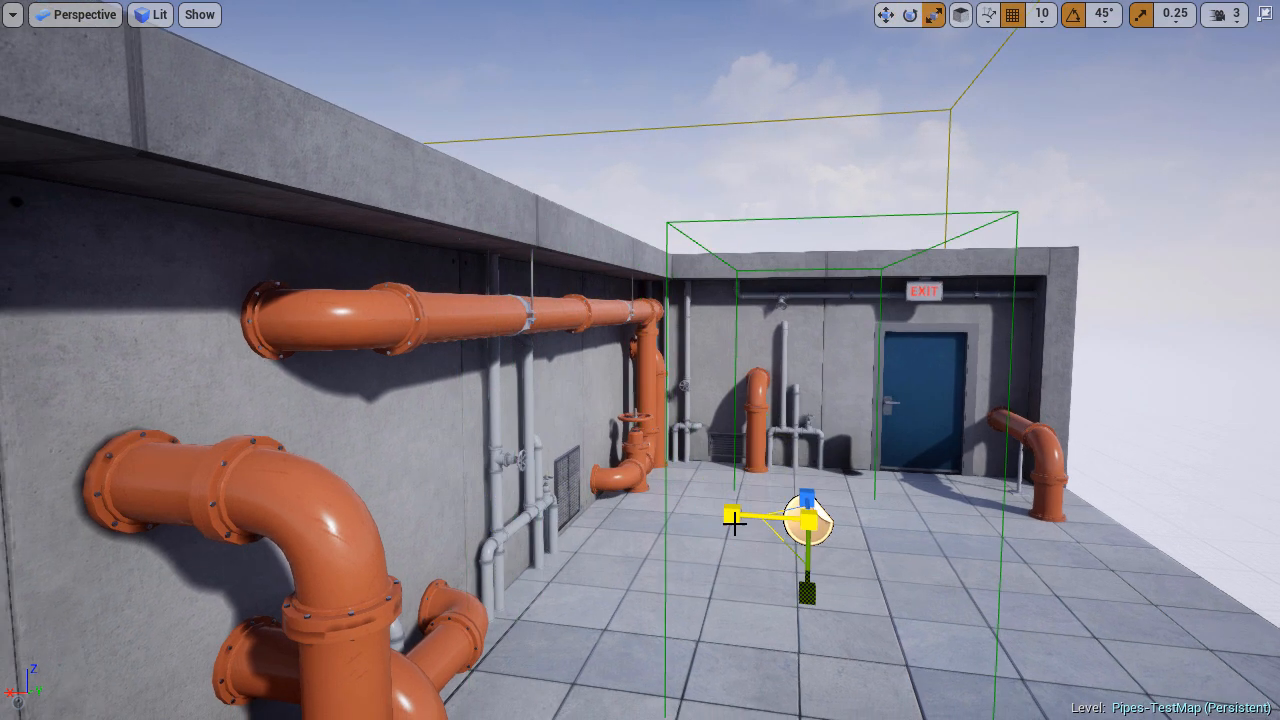
{"action": "key", "text": "w"}
{"action": "right_click_drag", "start_coordinate": [505, 480], "coordinate": [672, 510]}
{"action": "key", "text": "d"}
{"action": "key", "text": "s"}
{"action": "left_click_drag", "start_coordinate": [744, 556], "coordinate": [920, 549]}
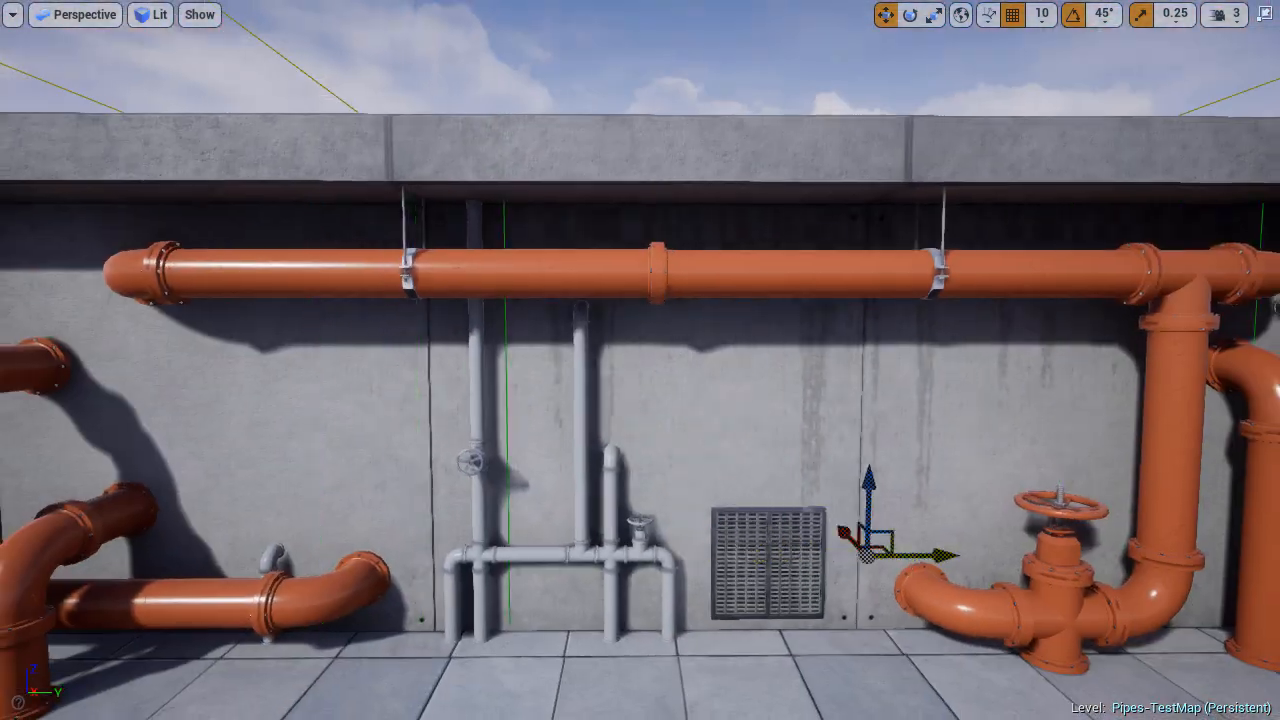
{"action": "right_click_drag", "start_coordinate": [920, 549], "coordinate": [985, 553]}
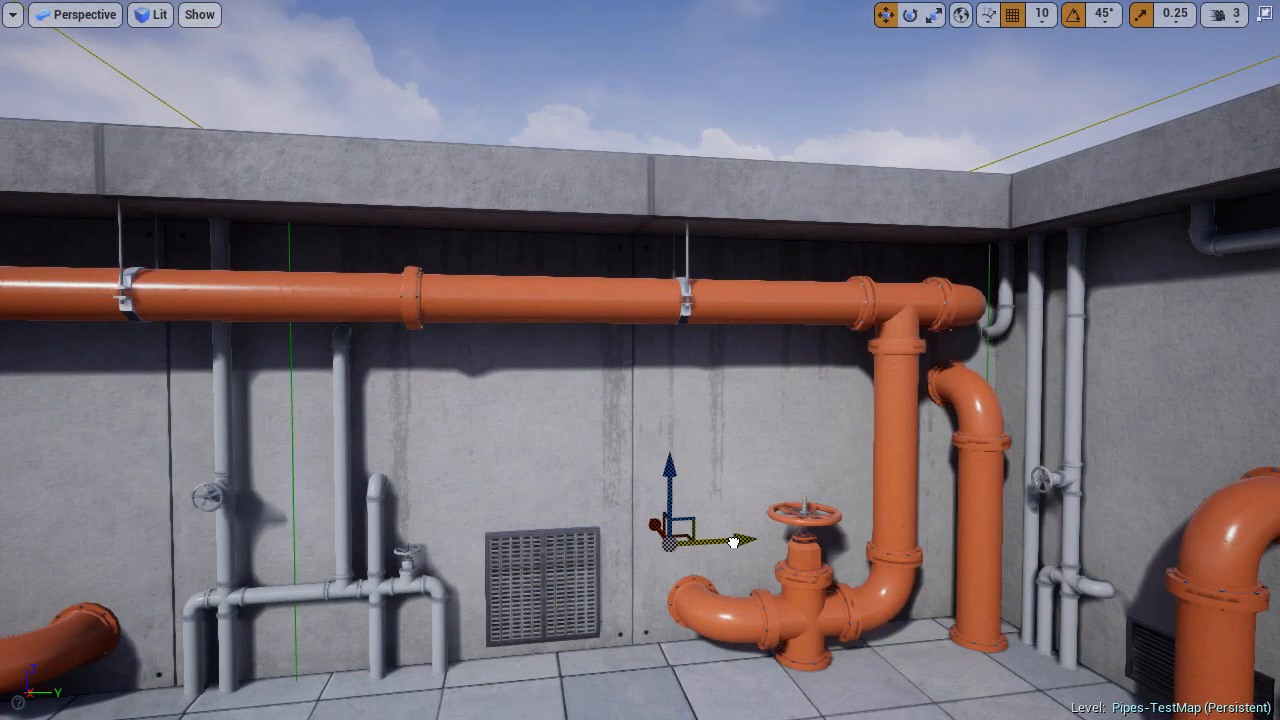
{"action": "right_click_drag", "start_coordinate": [733, 541], "coordinate": [755, 543]}
{"action": "left_click_drag", "start_coordinate": [750, 526], "coordinate": [757, 526]}
{"action": "right_click_drag", "start_coordinate": [757, 526], "coordinate": [685, 528]}
{"action": "left_click_drag", "start_coordinate": [883, 568], "coordinate": [260, 572]}
{"action": "right_click_drag", "start_coordinate": [260, 572], "coordinate": [205, 572]}
{"action": "left_click_drag", "start_coordinate": [390, 576], "coordinate": [450, 574], "text": "shift"}
{"action": "right_click_drag", "start_coordinate": [450, 574], "coordinate": [455, 570]}
{"action": "key", "text": "Delete"}
Set the scale snapping increment to 0.125.
{"action": "right_click_drag", "start_coordinate": [962, 520], "coordinate": [982, 511]}
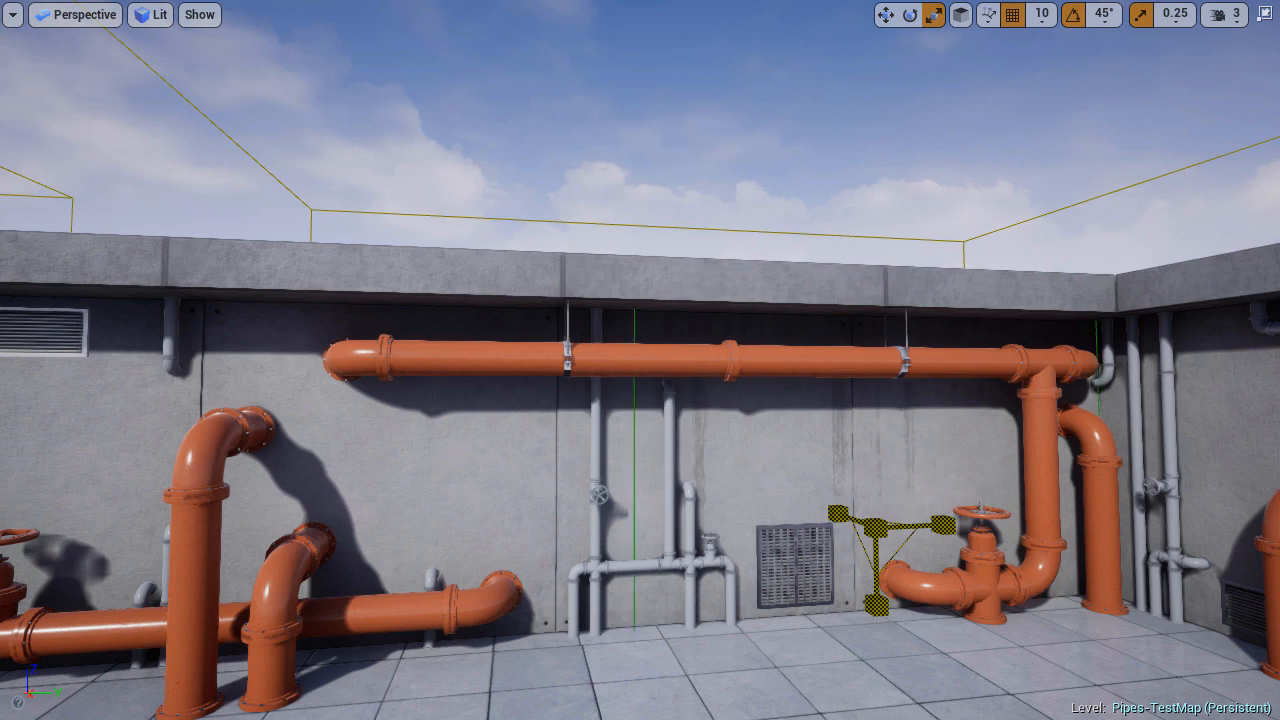
{"action": "left_click", "coordinate": [1175, 20]}
{"action": "left_click", "coordinate": [1200, 98]}
{"action": "left_click", "coordinate": [1183, 25]}
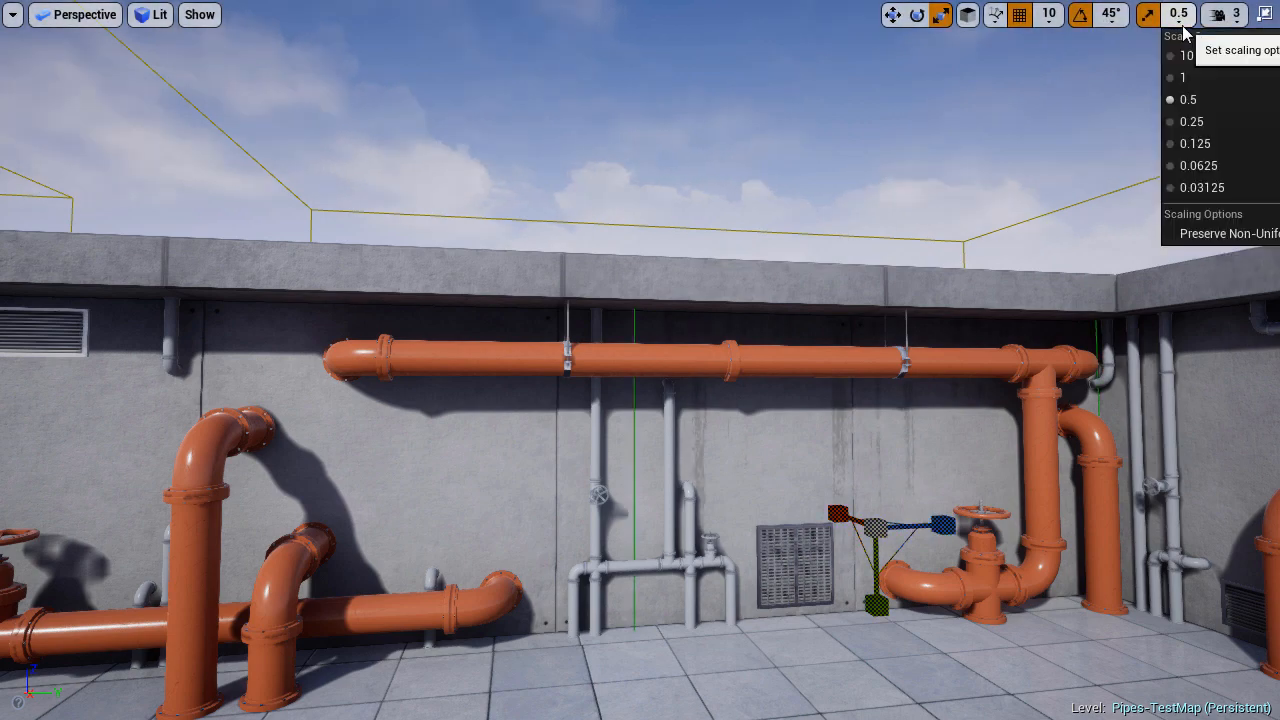
{"action": "left_click", "coordinate": [1206, 147]}
{"action": "left_click", "coordinate": [1172, 18]}
Reposition the dirt decal near the orange valve pipe and scale it uniformly.
{"action": "right_click_drag", "start_coordinate": [857, 534], "coordinate": [862, 552]}
{"action": "key", "text": "w"}
{"action": "left_click_drag", "start_coordinate": [852, 505], "coordinate": [886, 524]}
{"action": "right_click_drag", "start_coordinate": [960, 545], "coordinate": [984, 553]}
{"action": "key", "text": "r"}
{"action": "left_click_drag", "start_coordinate": [816, 483], "coordinate": [824, 476]}
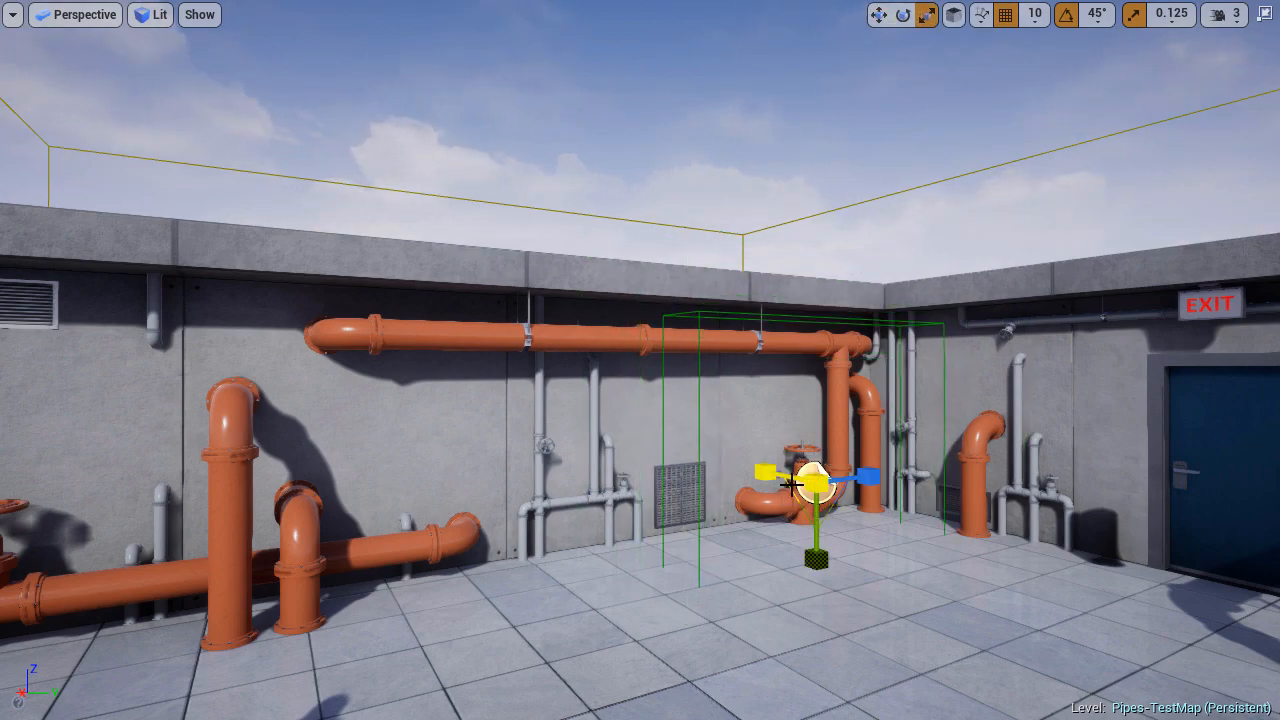
Shift the dirt decal towards the corner and place a duplicate on the wall section beneath the slatted vent.
{"action": "key", "text": "f"}
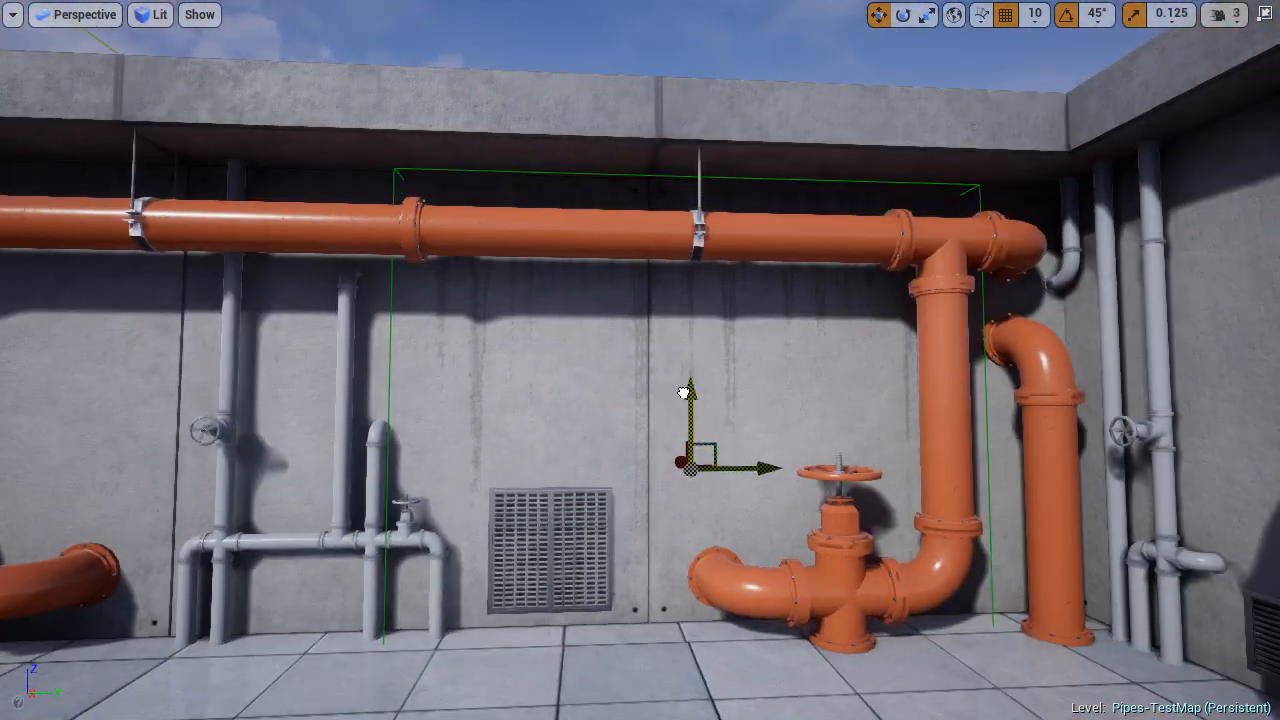
{"action": "scroll", "coordinate": [855, 467], "scroll_direction": "down", "scroll_amount": 6}
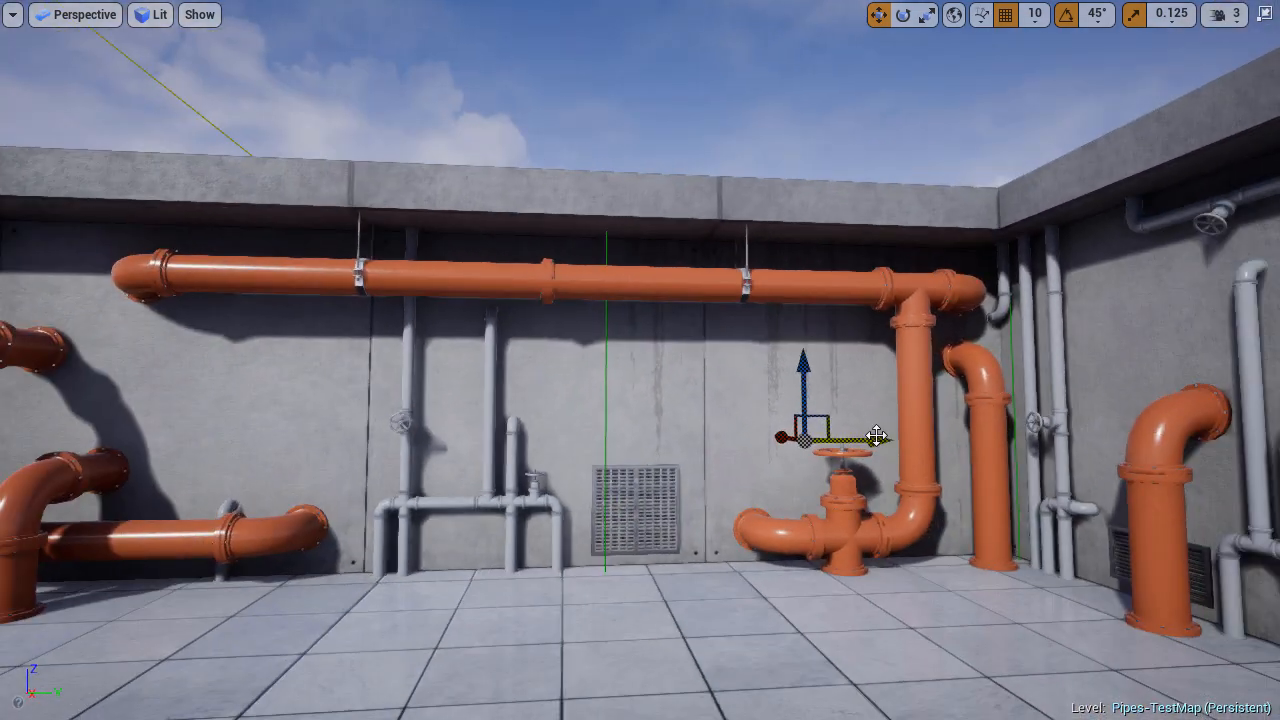
{"action": "left_click_drag", "start_coordinate": [427, 430], "coordinate": [299, 431]}
{"action": "right_click_drag", "start_coordinate": [479, 460], "coordinate": [350, 455]}
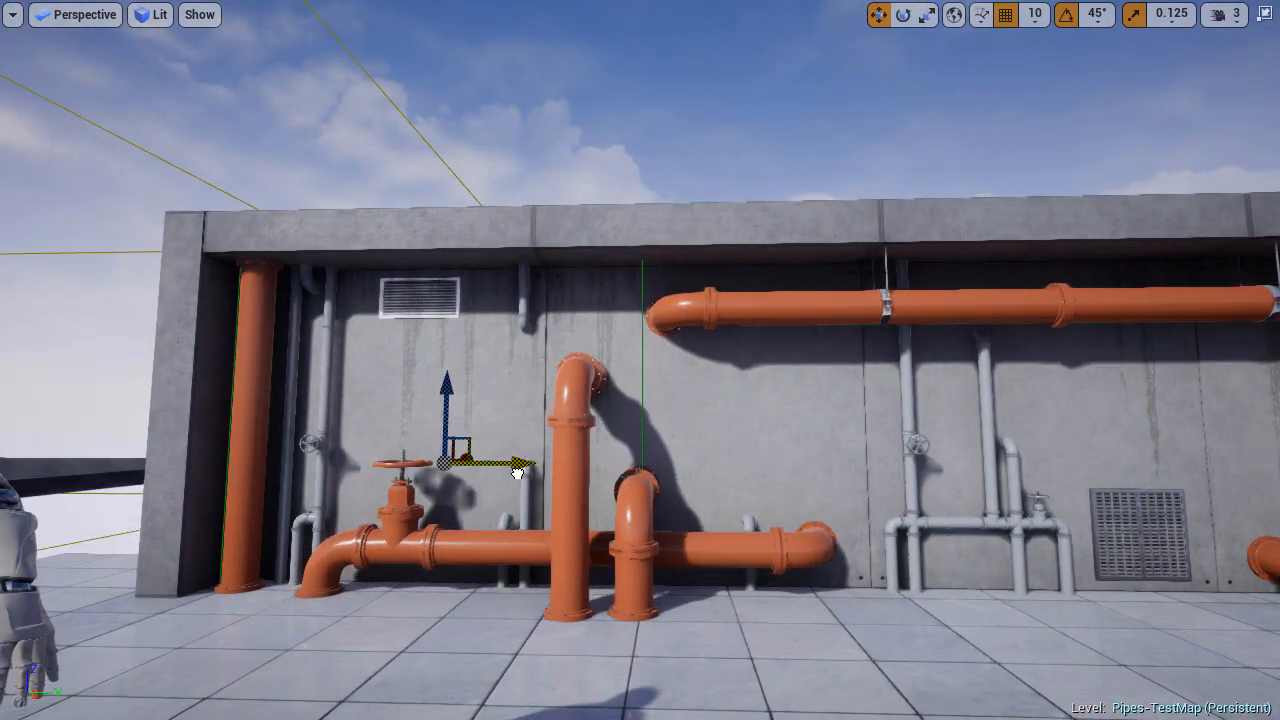
{"action": "right_click_drag", "start_coordinate": [470, 337], "coordinate": [463, 376]}
Turn off Receives Decals for the vent ac_vent_b2 above the valve.
{"action": "key", "text": "F11"}
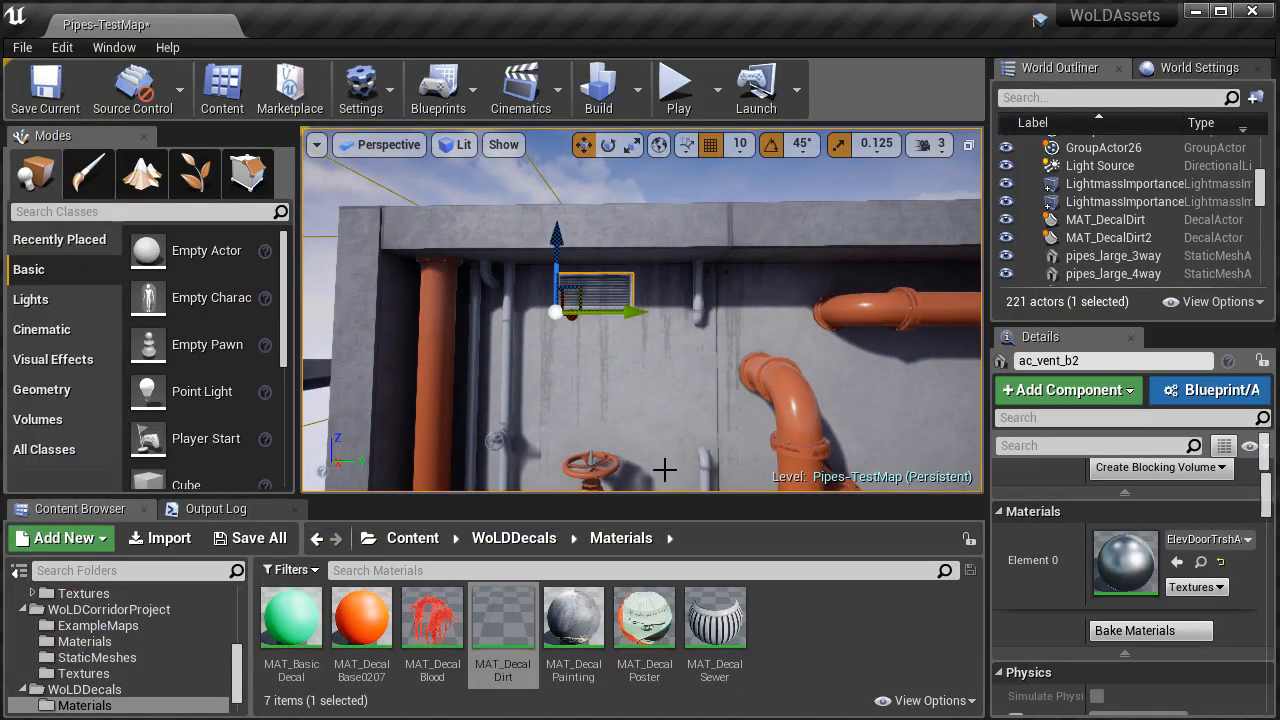
{"action": "type", "text": "dec"}
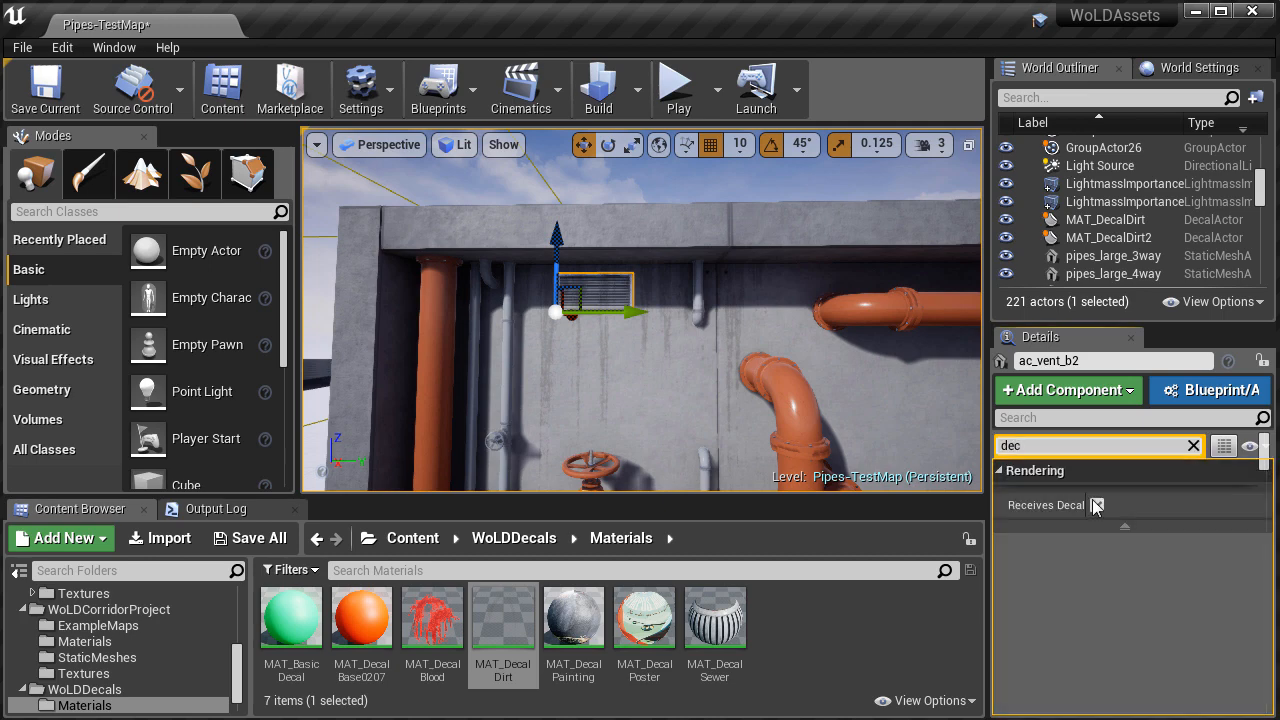
{"action": "right_click_drag", "start_coordinate": [716, 392], "coordinate": [716, 402]}
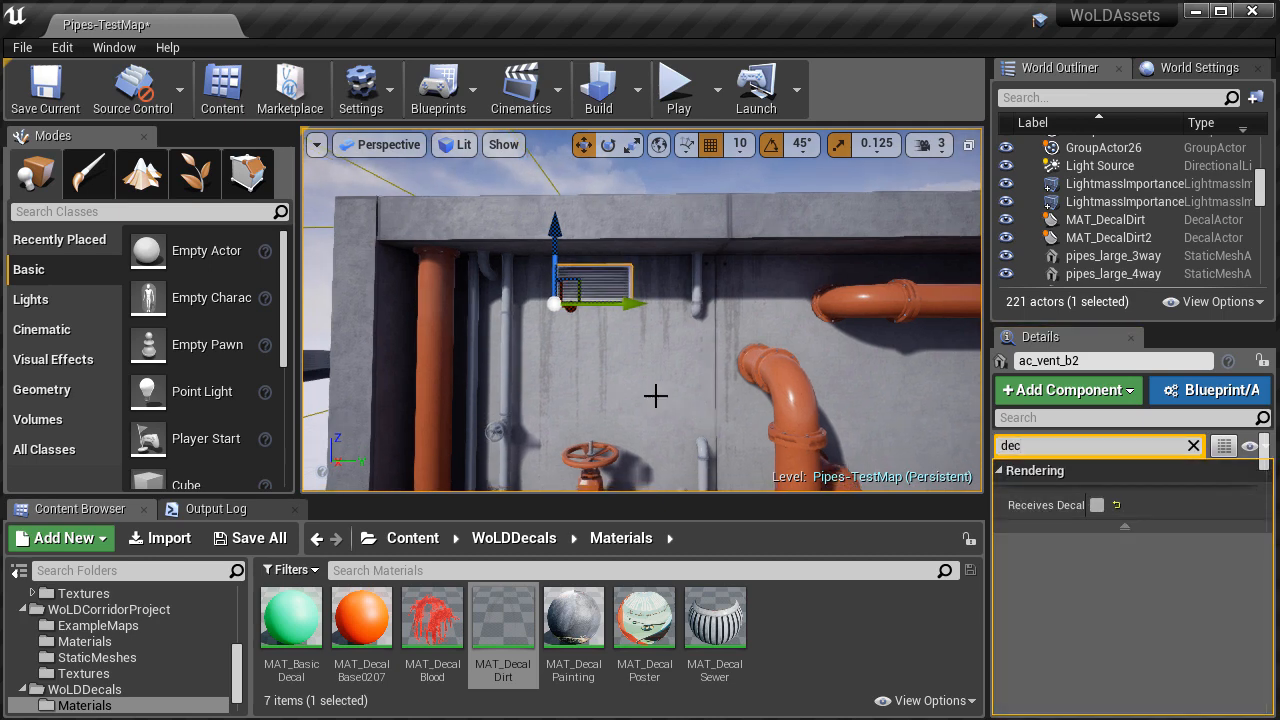
{"action": "right_click_drag", "start_coordinate": [641, 336], "coordinate": [641, 346]}
{"action": "key", "text": "F11"}
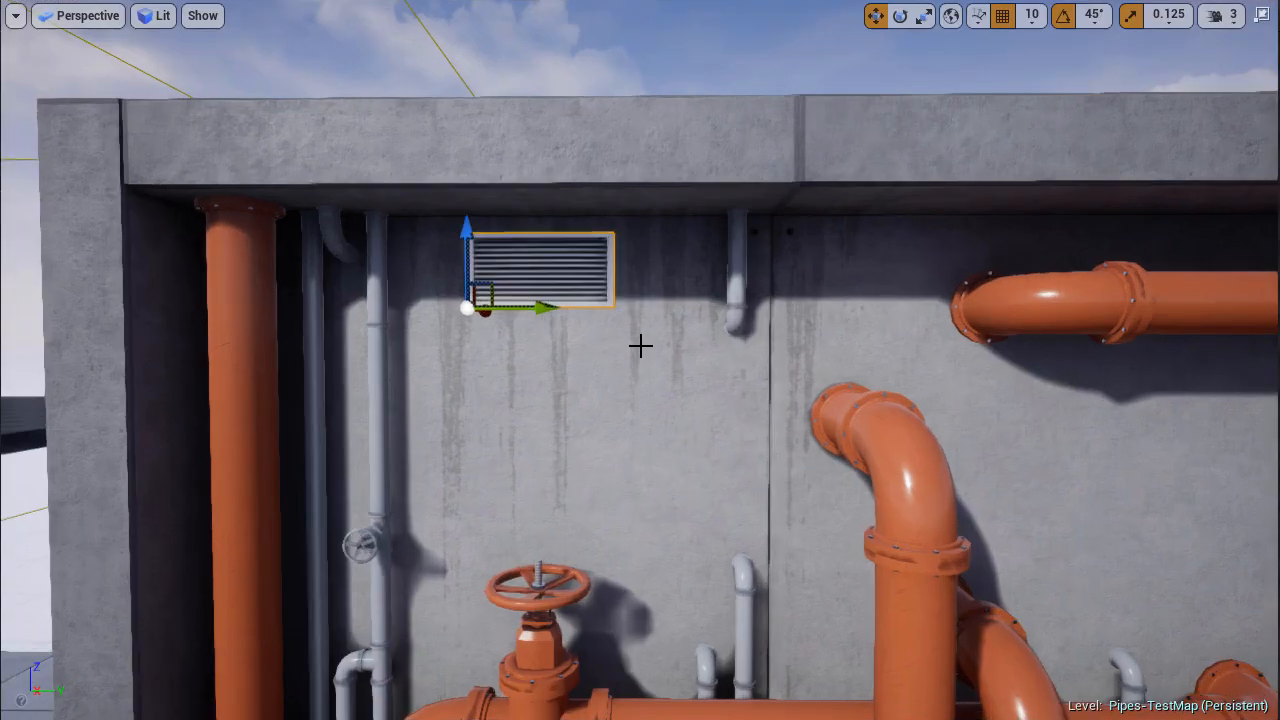
Select the dirt decal beneath the vent and fine-tune its position along the wall.
{"action": "right_click_drag", "start_coordinate": [621, 392], "coordinate": [782, 470]}
{"action": "key", "text": "s"}
{"action": "key", "text": "w"}
{"action": "left_click", "coordinate": [591, 529]}
{"action": "right_click_drag", "start_coordinate": [591, 529], "coordinate": [594, 480]}
{"action": "key", "text": "d"}
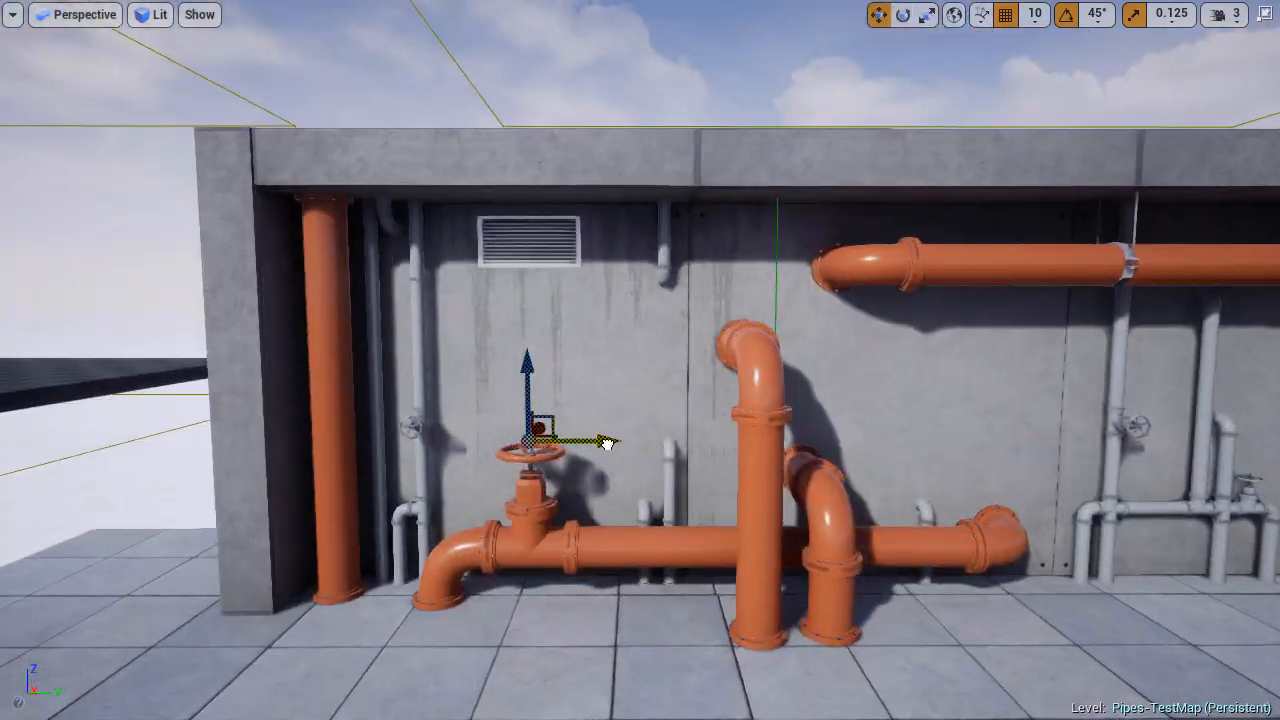
Duplicate the dirt decal onto the middle wall section below the large pipe's end and adjust its size.
{"action": "left_click_drag", "start_coordinate": [951, 456], "coordinate": [1015, 456]}
{"action": "right_click_drag", "start_coordinate": [1015, 456], "coordinate": [1048, 454]}
{"action": "key", "text": "d"}
{"action": "left_click_drag", "start_coordinate": [640, 448], "coordinate": [684, 448]}
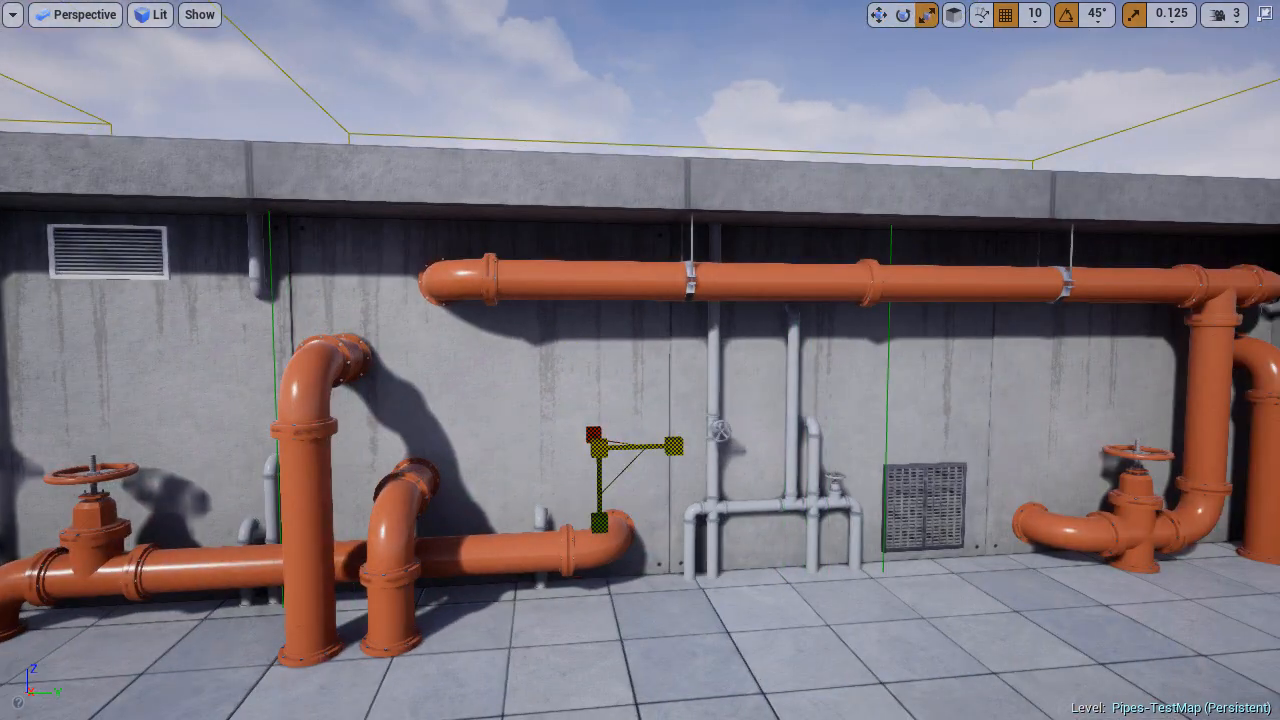
{"action": "key", "text": "a"}
{"action": "right_click_drag", "start_coordinate": [640, 412], "coordinate": [760, 420]}
{"action": "key", "text": "d"}
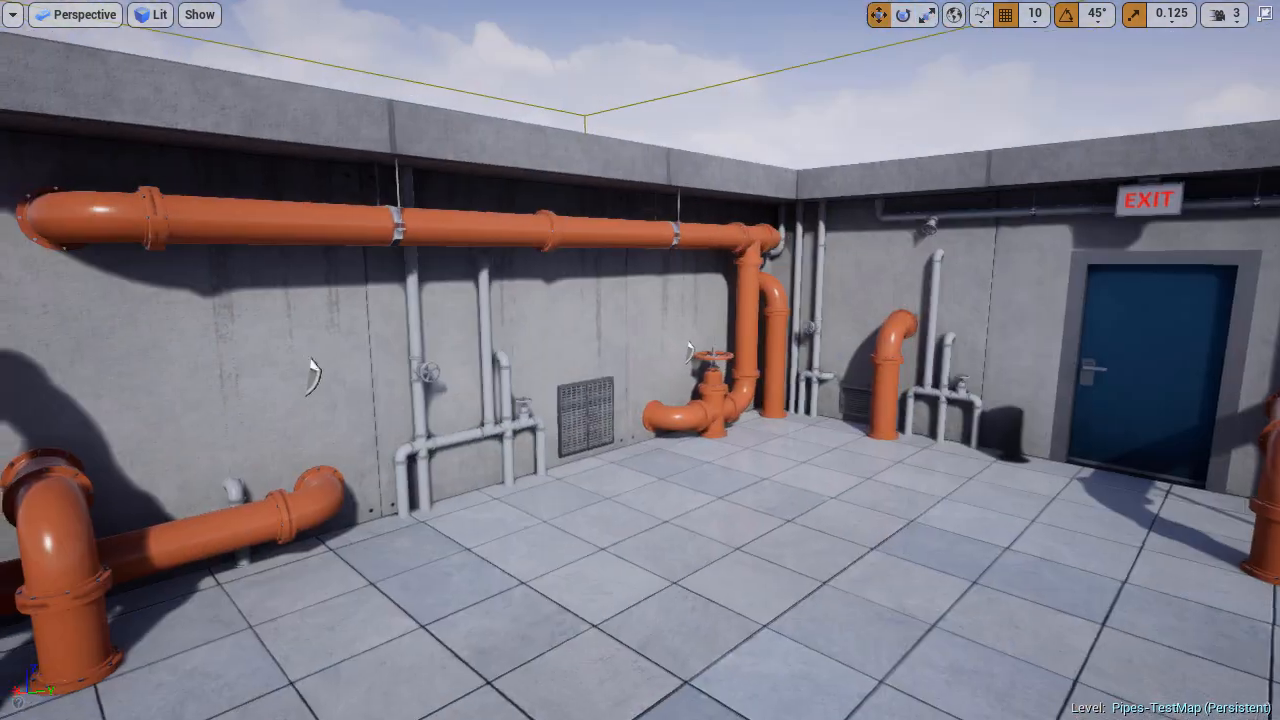
Duplicate the dirt decal, turn the copy towards the door wall and position it beside the blue door.
{"action": "left_click", "coordinate": [543, 350]}
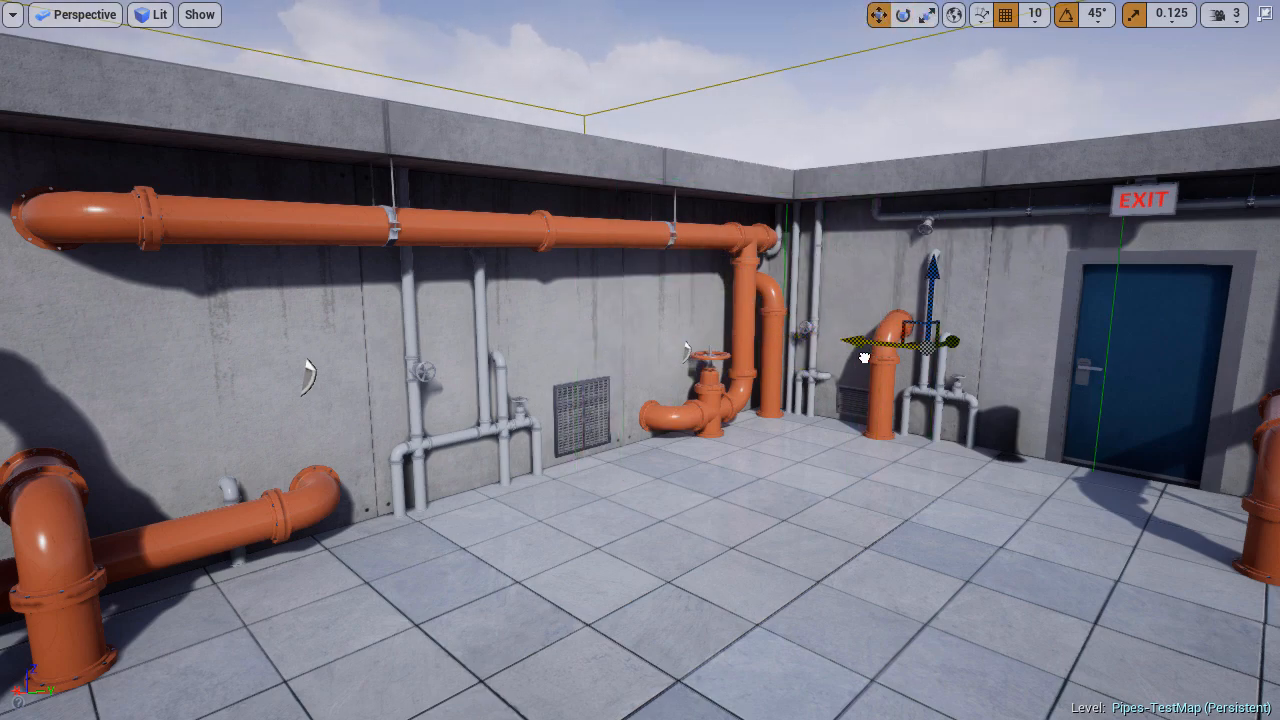
{"action": "left_click_drag", "start_coordinate": [864, 358], "coordinate": [848, 358]}
{"action": "right_click_drag", "start_coordinate": [848, 358], "coordinate": [930, 340]}
{"action": "key", "text": "w"}
{"action": "left_click_drag", "start_coordinate": [640, 560], "coordinate": [615, 560]}
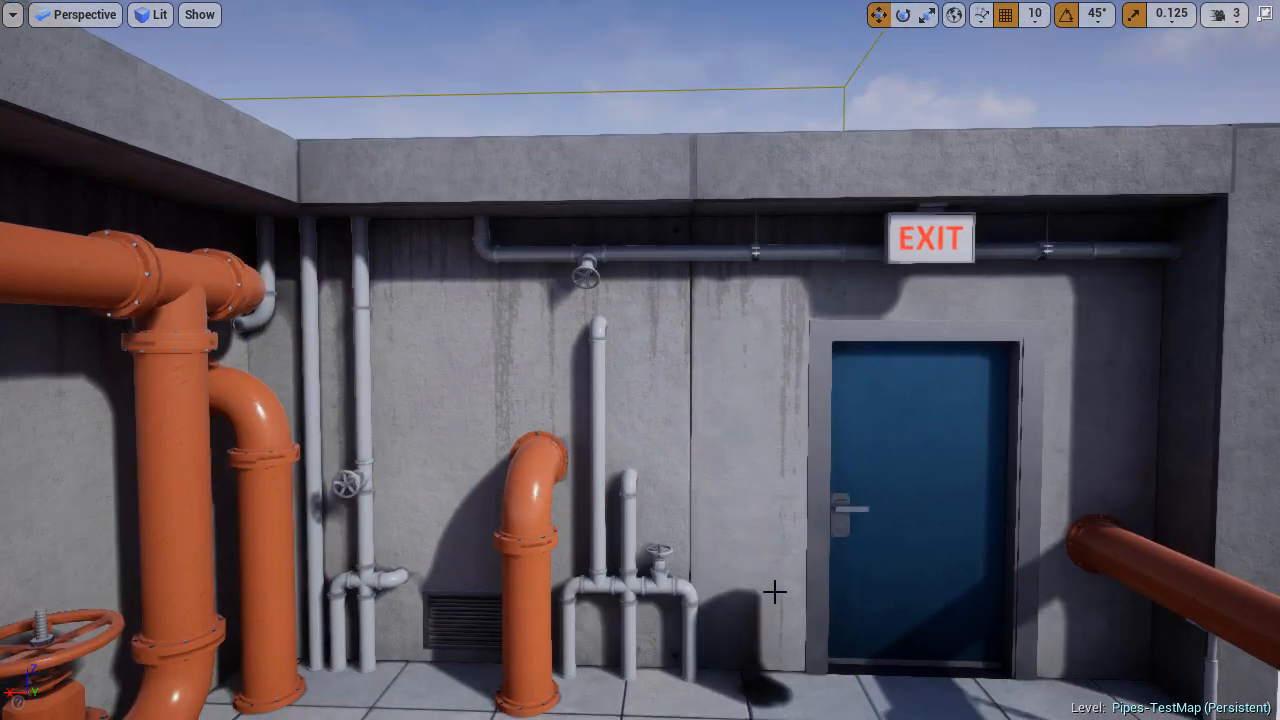
{"action": "key", "text": "w"}
{"action": "right_click_drag", "start_coordinate": [771, 591], "coordinate": [725, 571]}
{"action": "key", "text": "s"}
{"action": "key", "text": "w"}
{"action": "key", "text": "s"}
Try the MAT_DecalBase0207 decal on the floor and delete it.
{"action": "key", "text": "F11"}
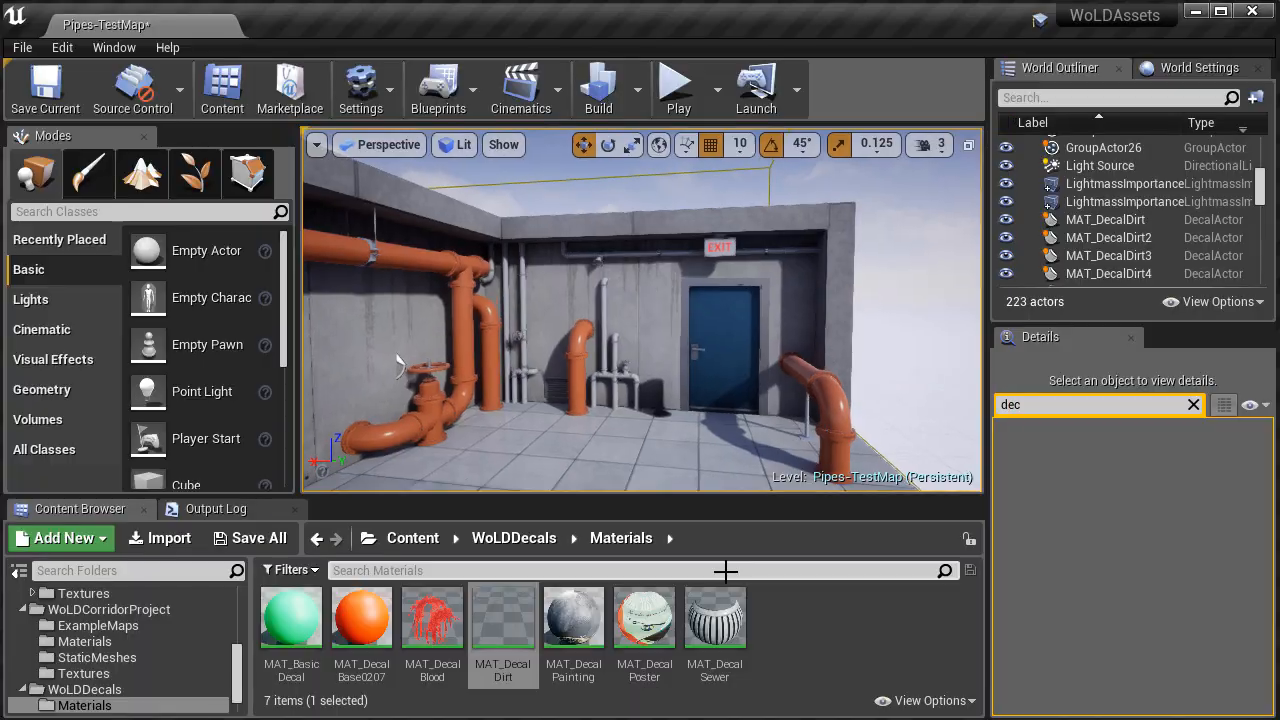
{"action": "left_click_drag", "start_coordinate": [360, 645], "coordinate": [707, 357]}
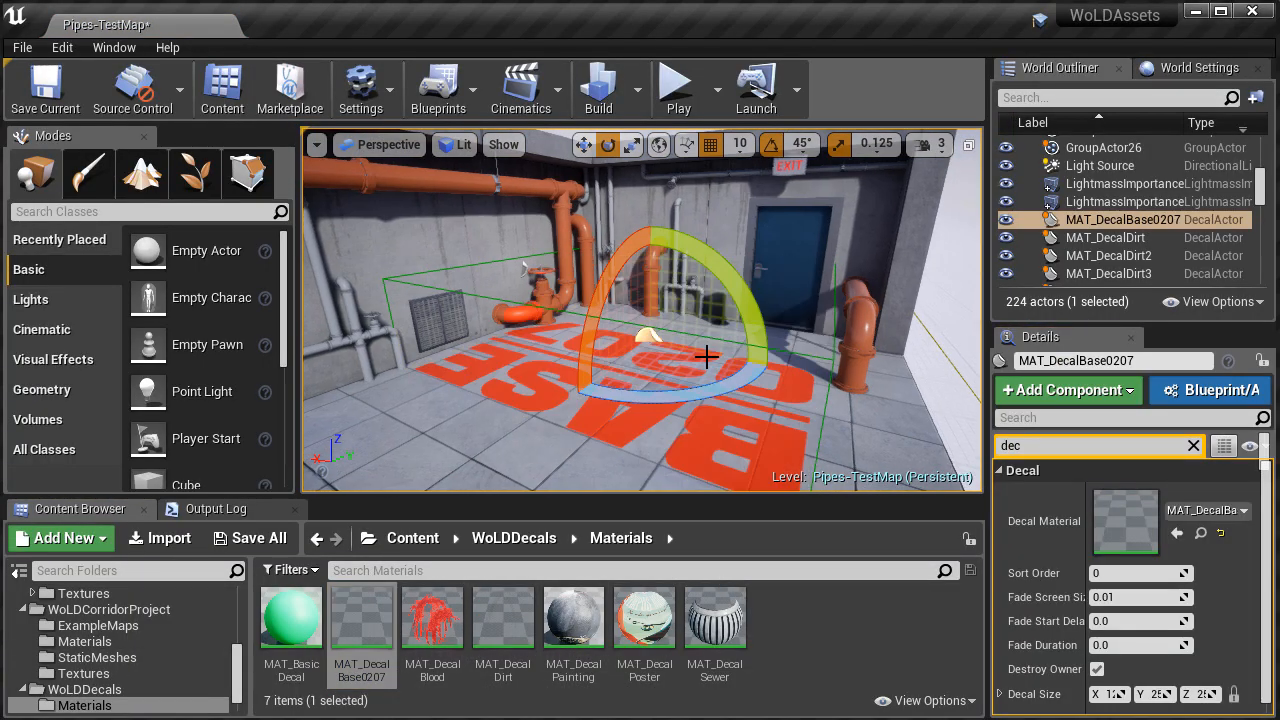
{"action": "right_click_drag", "start_coordinate": [690, 360], "coordinate": [678, 386]}
{"action": "key", "text": "Delete"}
Open the Materials folder of WoLDCorridorProject and filter its assets by "dec".
{"action": "left_click", "coordinate": [433, 625]}
{"action": "left_click", "coordinate": [572, 625]}
{"action": "left_click", "coordinate": [97, 657]}
{"action": "scroll", "coordinate": [97, 650], "scroll_direction": "up", "scroll_amount": 1}
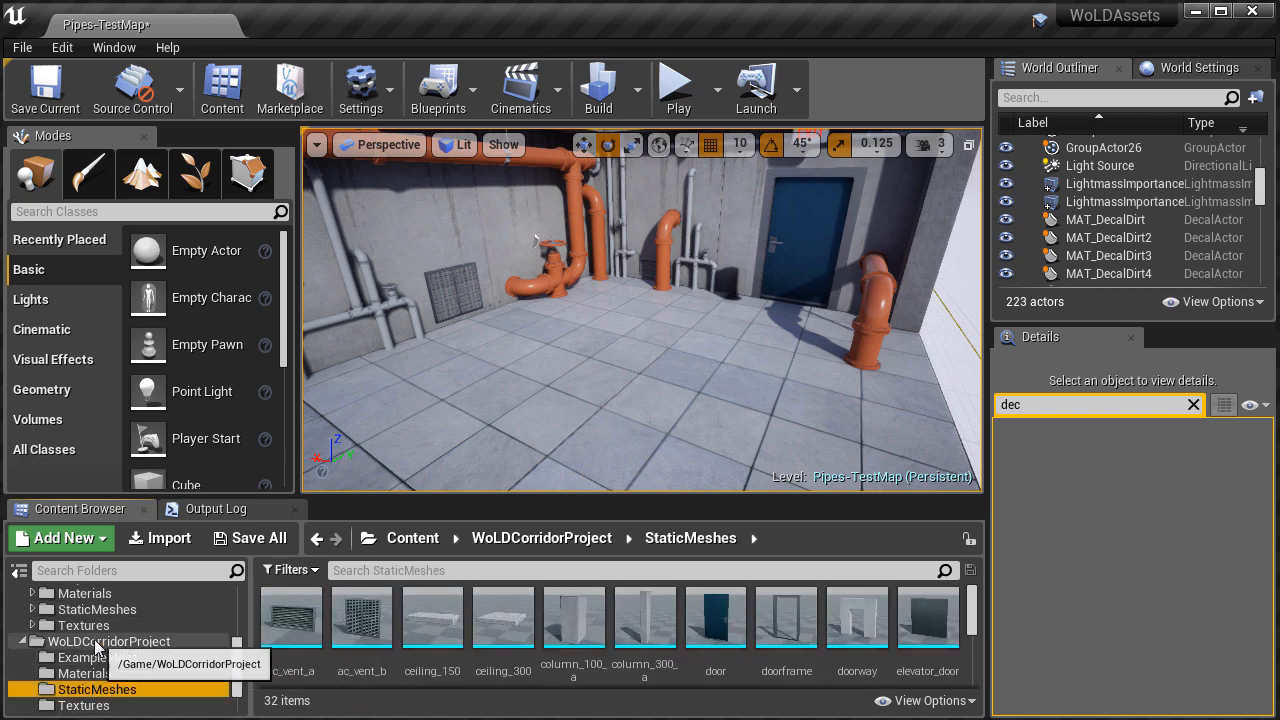
{"action": "double_click", "coordinate": [96, 642]}
{"action": "left_click", "coordinate": [84, 673]}
{"action": "double_click", "coordinate": [100, 641]}
{"action": "left_click", "coordinate": [84, 673]}
{"action": "left_click", "coordinate": [600, 570]}
{"action": "type", "text": "dec"}
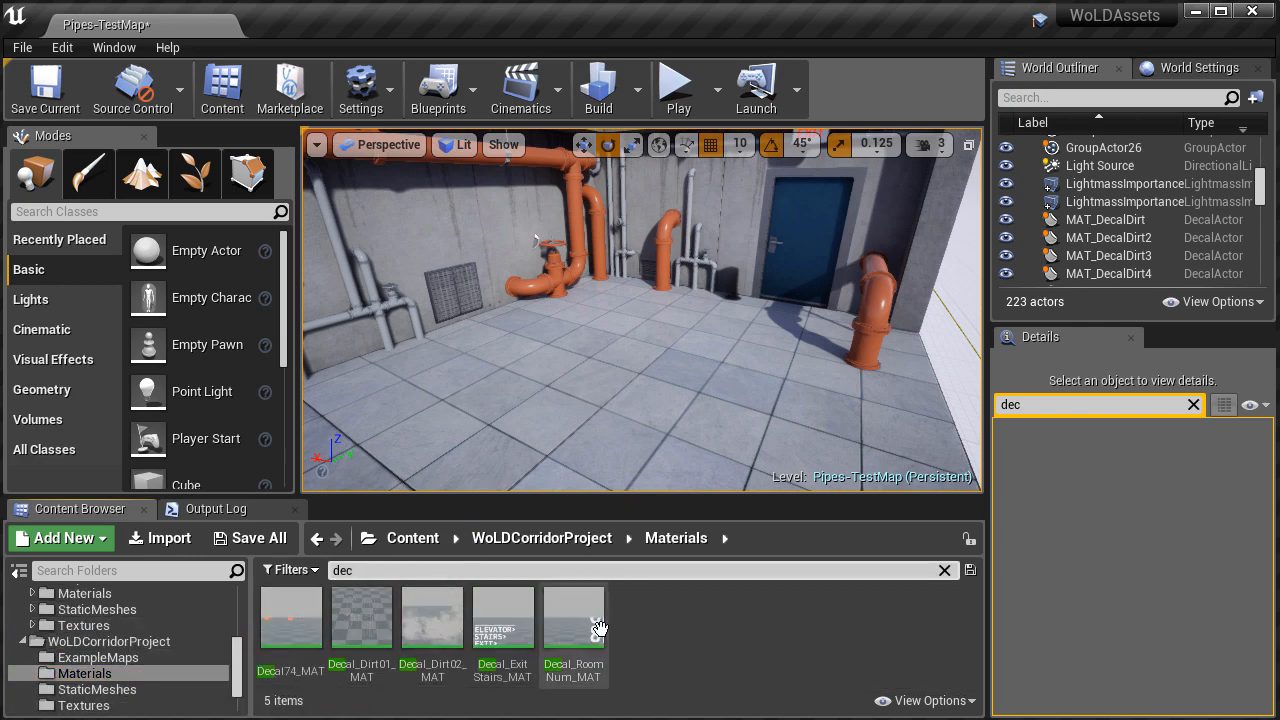
Place the Decal_Dirt02_MAT decal on the floor near the blue door, rotate it 90° and shift it towards the pipes.
{"action": "mouse_move", "coordinate": [690, 443]}
{"action": "right_mouse_down"}
{"action": "mouse_move", "coordinate": [720, 443]}
{"action": "mouse_move", "coordinate": [700, 443]}
{"action": "mouse_move", "coordinate": [700, 425]}
{"action": "right_mouse_up"}
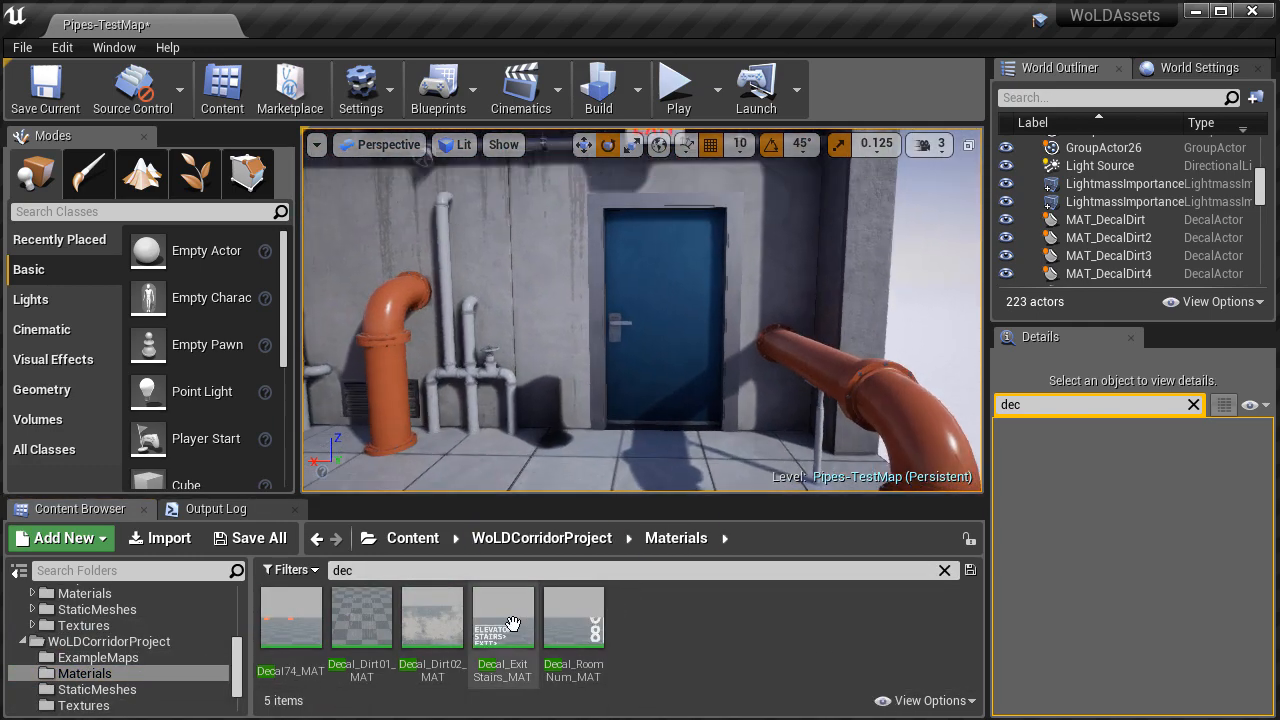
{"action": "left_click_drag", "start_coordinate": [432, 625], "coordinate": [667, 450]}
{"action": "right_click_drag", "start_coordinate": [667, 450], "coordinate": [672, 480]}
{"action": "left_click_drag", "start_coordinate": [738, 405], "coordinate": [690, 408]}
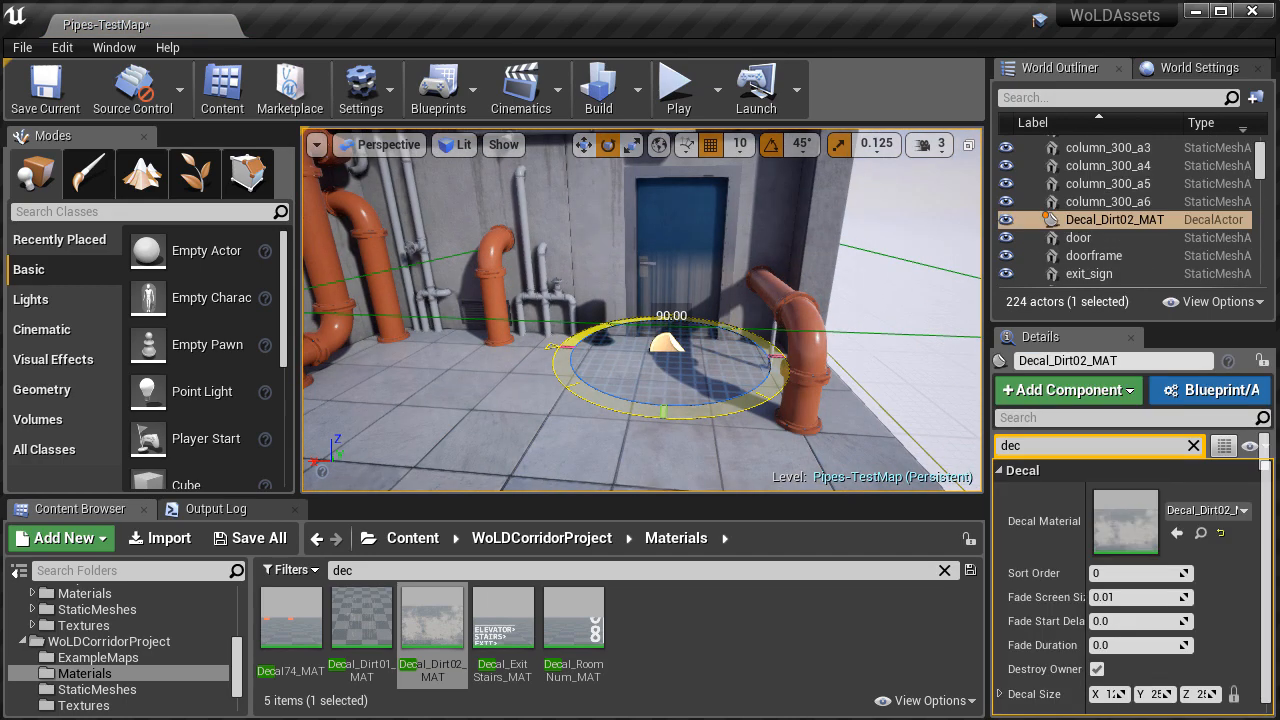
{"action": "right_click_drag", "start_coordinate": [655, 324], "coordinate": [620, 351]}
{"action": "left_click_drag", "start_coordinate": [618, 352], "coordinate": [518, 340]}
Turn off Receives Decal for the three segments of the orange pipe standing at the outer side of the blue door.
{"action": "left_click", "coordinate": [827, 247]}
{"action": "left_click", "coordinate": [836, 305], "text": "ctrl"}
{"action": "right_click_drag", "start_coordinate": [836, 318], "coordinate": [846, 312]}
{"action": "left_click", "coordinate": [808, 380], "text": "ctrl"}
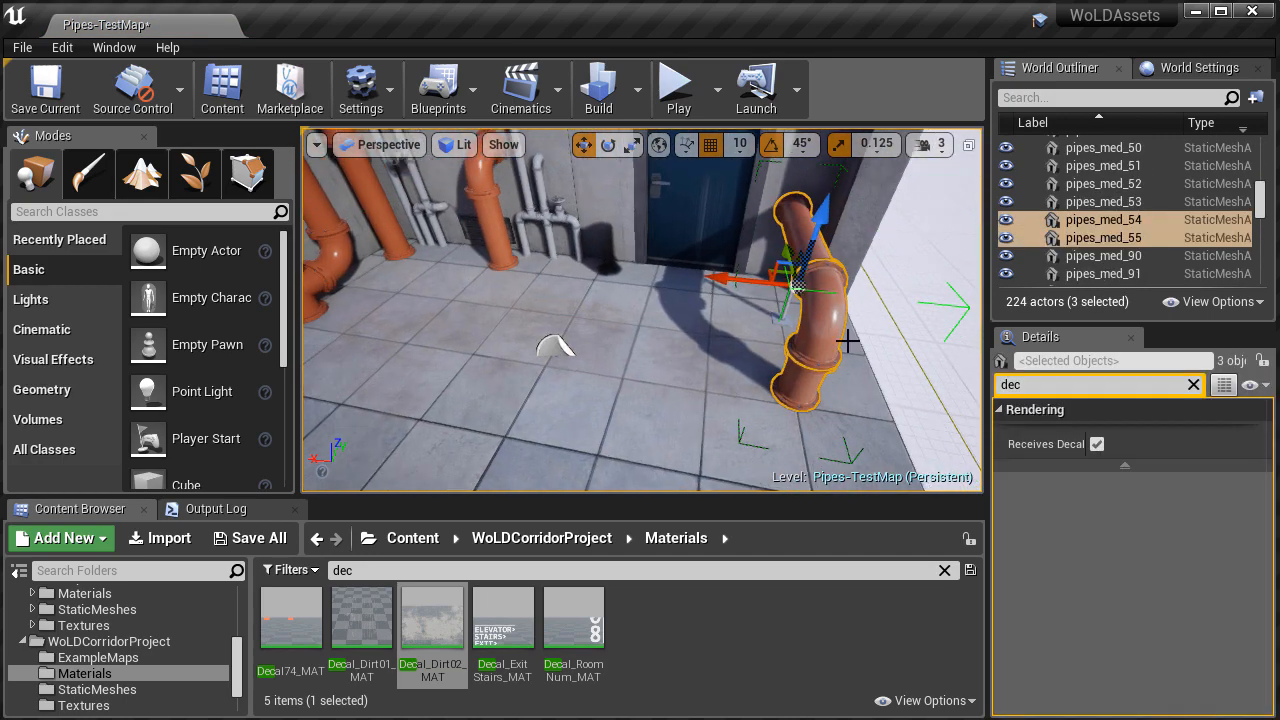
{"action": "left_click", "coordinate": [1098, 444]}
Turn off Receives Decal for the orange elbow pipe beside the thin grey pipes and for two more nearby objects.
{"action": "right_click_drag", "start_coordinate": [620, 300], "coordinate": [623, 263]}
{"action": "left_click", "coordinate": [490, 195]}
{"action": "left_click", "coordinate": [497, 272], "text": "ctrl"}
{"action": "left_click", "coordinate": [1098, 444]}
{"action": "right_click_drag", "start_coordinate": [577, 402], "coordinate": [622, 386]}
{"action": "left_click", "coordinate": [574, 398]}
{"action": "left_click", "coordinate": [738, 282]}
{"action": "left_click", "coordinate": [662, 211], "text": "ctrl"}
{"action": "left_click", "coordinate": [1098, 445]}
Select the floor dirt decal, try scaling it and set the scale snap to 0.25.
{"action": "left_click", "coordinate": [572, 446]}
{"action": "left_click", "coordinate": [554, 446]}
{"action": "right_click_drag", "start_coordinate": [554, 446], "coordinate": [586, 424]}
{"action": "key", "text": "s"}
{"action": "key", "text": "F11"}
{"action": "key", "text": "space"}
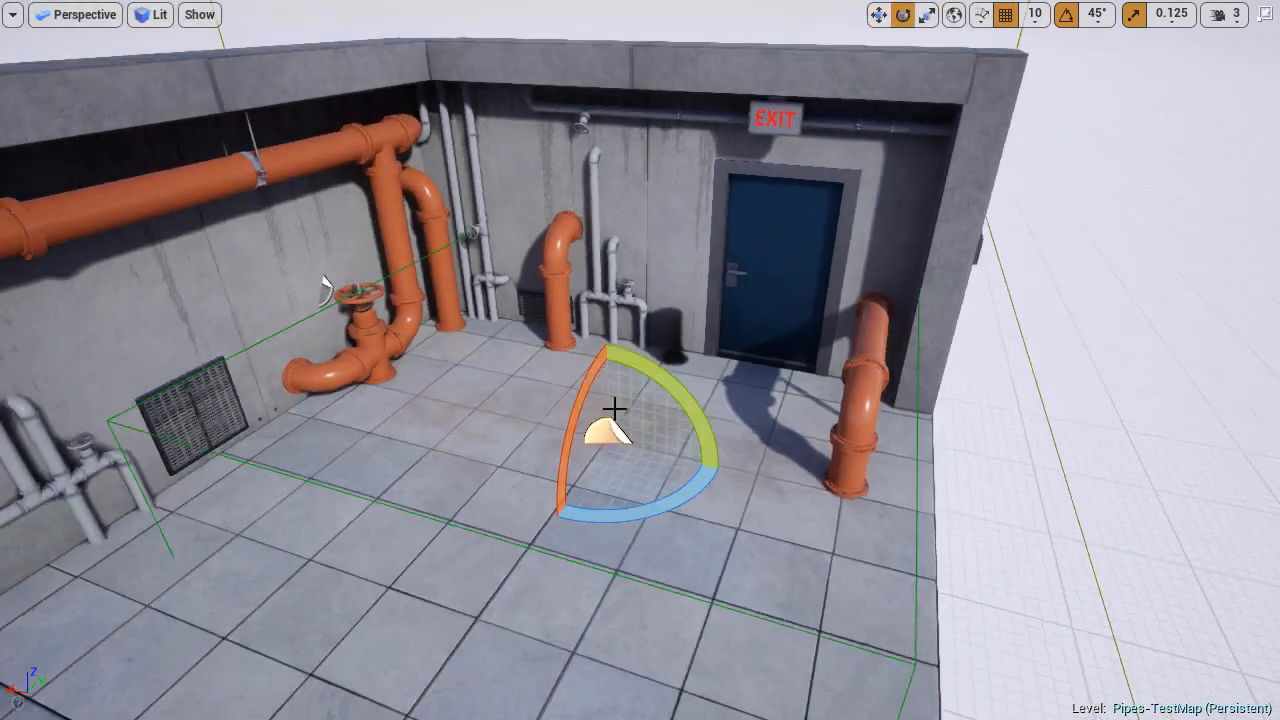
{"action": "key", "text": "space"}
{"action": "left_click_drag", "start_coordinate": [611, 490], "coordinate": [611, 456]}
{"action": "left_click", "coordinate": [1174, 29]}
{"action": "left_click", "coordinate": [1172, 18]}
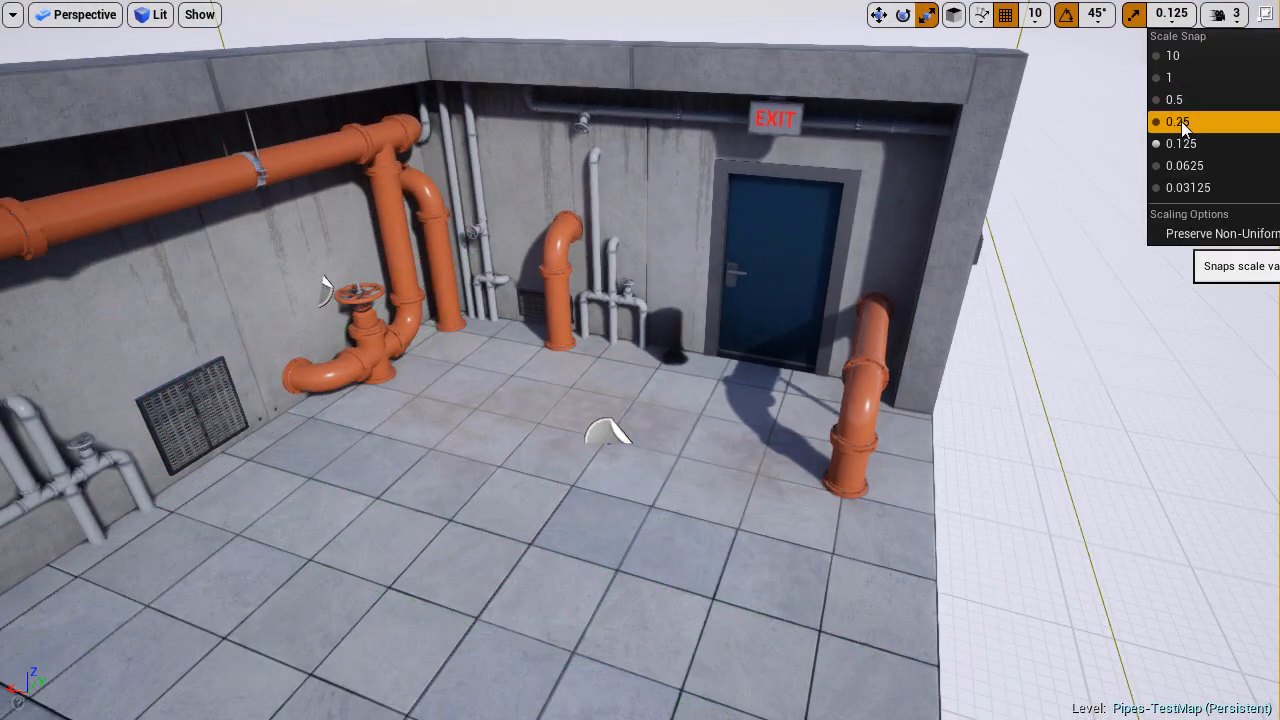
{"action": "left_click", "coordinate": [1182, 123]}
Scale the floor dirt decal with the coarser snap and shift it across the tiles.
{"action": "left_click", "coordinate": [606, 435]}
{"action": "right_click", "coordinate": [606, 435]}
{"action": "right_click_drag", "start_coordinate": [590, 446], "coordinate": [624, 452]}
{"action": "left_click_drag", "start_coordinate": [546, 501], "coordinate": [546, 486]}
{"action": "key", "text": "space"}
{"action": "left_click_drag", "start_coordinate": [534, 374], "coordinate": [582, 365]}
{"action": "right_click_drag", "start_coordinate": [590, 368], "coordinate": [540, 374]}
Duplicate the floor dirt decal, rotate the copy -90° and move it to the floor in front of the thin grey pipes.
{"action": "left_click_drag", "start_coordinate": [745, 373], "coordinate": [566, 412], "text": "alt"}
{"action": "key", "text": "space"}
{"action": "left_click_drag", "start_coordinate": [465, 501], "coordinate": [420, 480]}
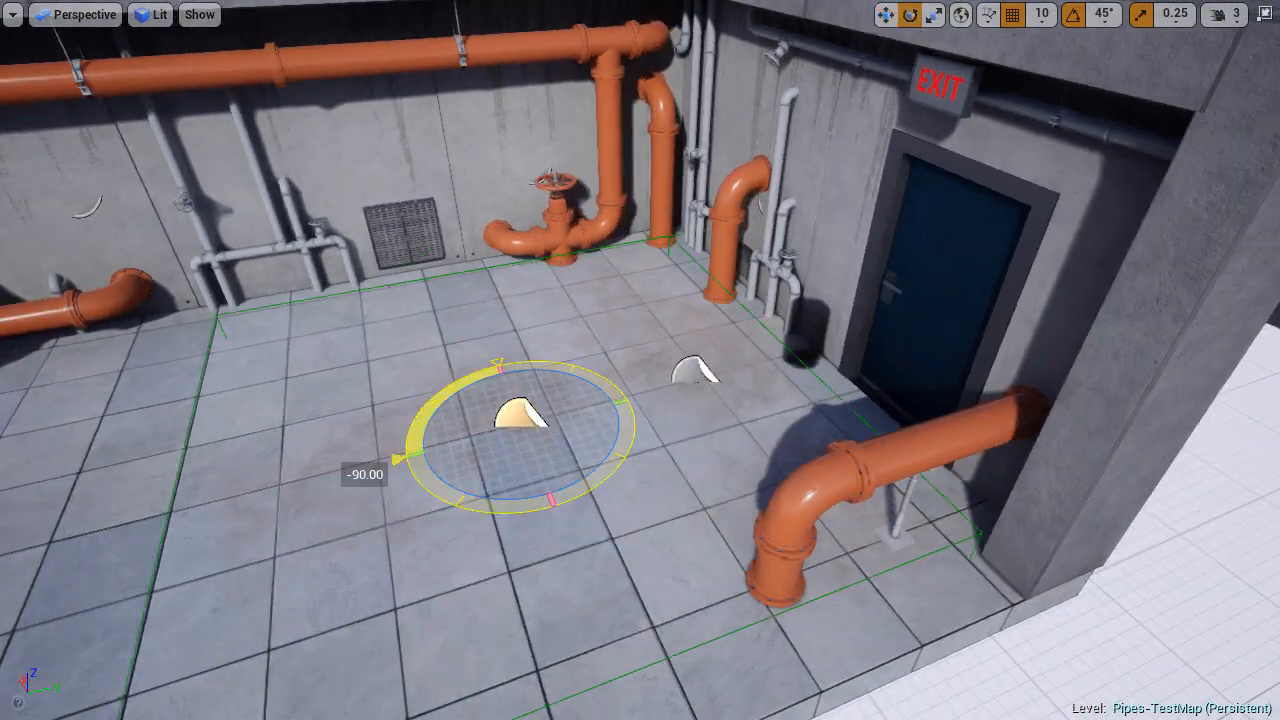
{"action": "key", "text": "space"}
{"action": "key", "text": "space"}
{"action": "left_click_drag", "start_coordinate": [512, 392], "coordinate": [469, 295]}
{"action": "left_click_drag", "start_coordinate": [466, 262], "coordinate": [466, 271]}
{"action": "left_click_drag", "start_coordinate": [303, 330], "coordinate": [275, 315]}
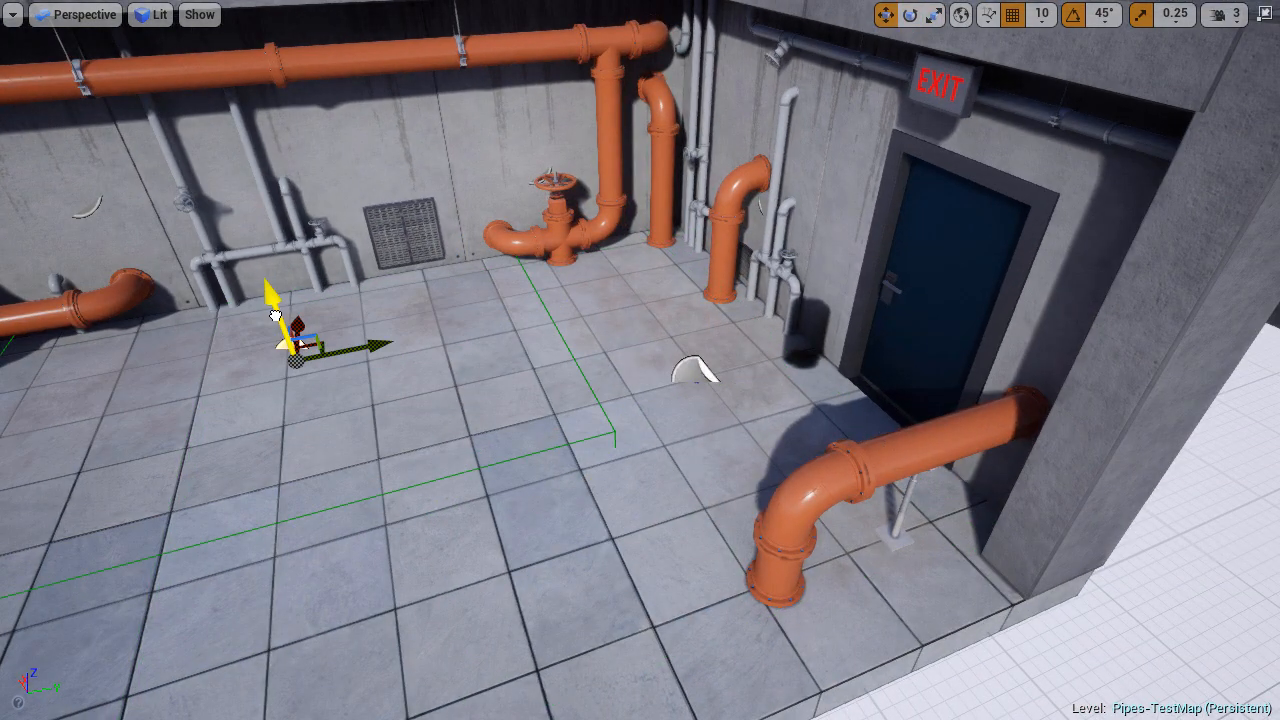
Place another copy of the floor dirt decal further along the long wall, near the valve on the low orange pipe.
{"action": "right_click_drag", "start_coordinate": [560, 360], "coordinate": [450, 355]}
{"action": "left_click_drag", "start_coordinate": [850, 355], "coordinate": [800, 360]}
{"action": "right_click_drag", "start_coordinate": [800, 360], "coordinate": [740, 362]}
{"action": "left_click_drag", "start_coordinate": [893, 382], "coordinate": [400, 376], "text": "alt"}
{"action": "left_click_drag", "start_coordinate": [404, 300], "coordinate": [391, 300]}
{"action": "right_click_drag", "start_coordinate": [391, 300], "coordinate": [350, 305]}
Select the orange pipes along the long wall together and turn off Receives Decal for them.
{"action": "left_click", "coordinate": [547, 290]}
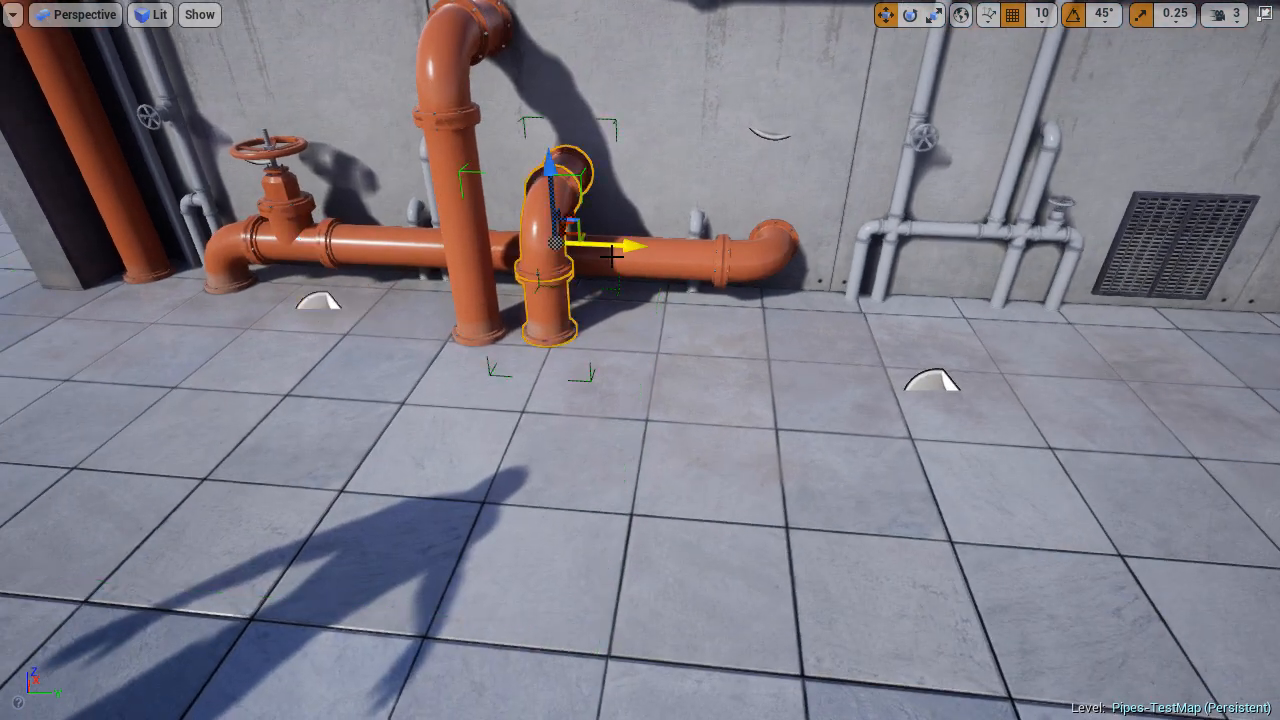
{"action": "left_click", "coordinate": [512, 260], "text": "ctrl"}
{"action": "left_click", "coordinate": [471, 289], "text": "ctrl"}
{"action": "right_click_drag", "start_coordinate": [471, 289], "coordinate": [530, 255]}
{"action": "left_click", "coordinate": [1262, 322], "text": "ctrl"}
{"action": "right_click_drag", "start_coordinate": [1262, 322], "coordinate": [1194, 366]}
{"action": "key", "text": "F11"}
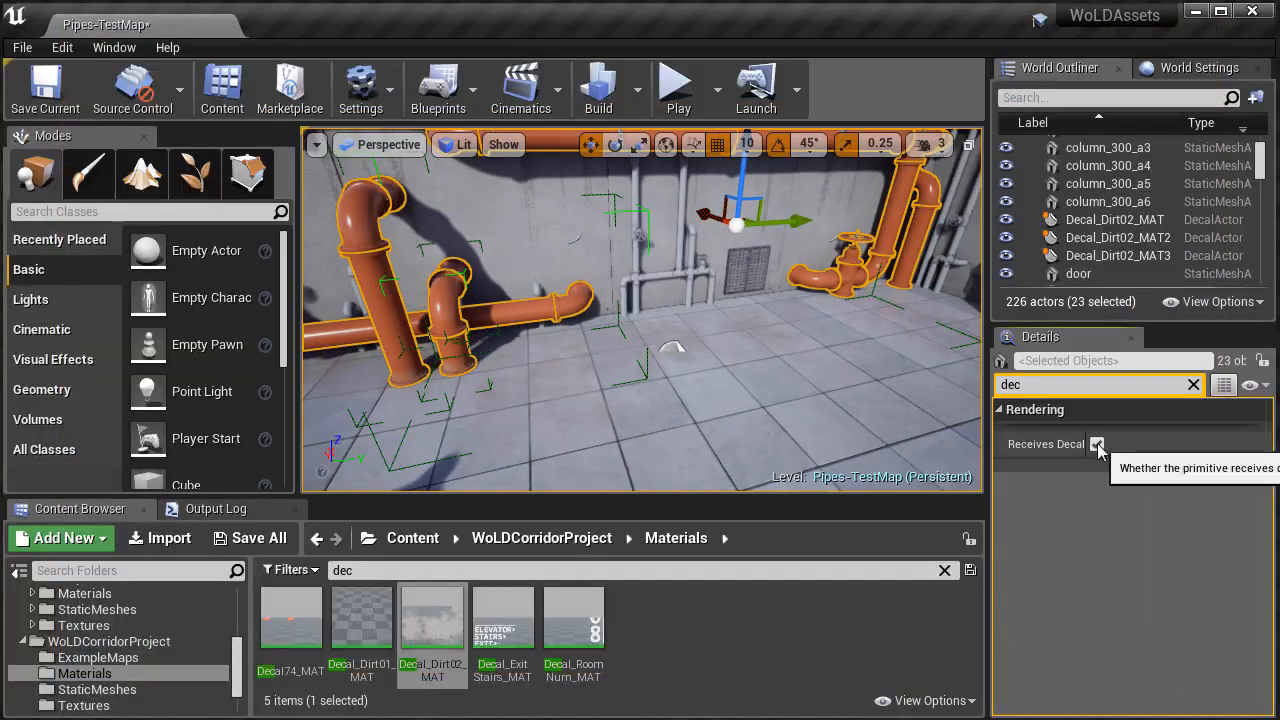
{"action": "left_click", "coordinate": [1097, 444]}
Turn off Receives Decal for the vertical orange pipe at the wall's end and for the upper horizontal orange pipe.
{"action": "right_click_drag", "start_coordinate": [720, 300], "coordinate": [474, 326]}
{"action": "left_click", "coordinate": [786, 271]}
{"action": "left_click", "coordinate": [474, 326]}
{"action": "left_click", "coordinate": [1097, 506]}
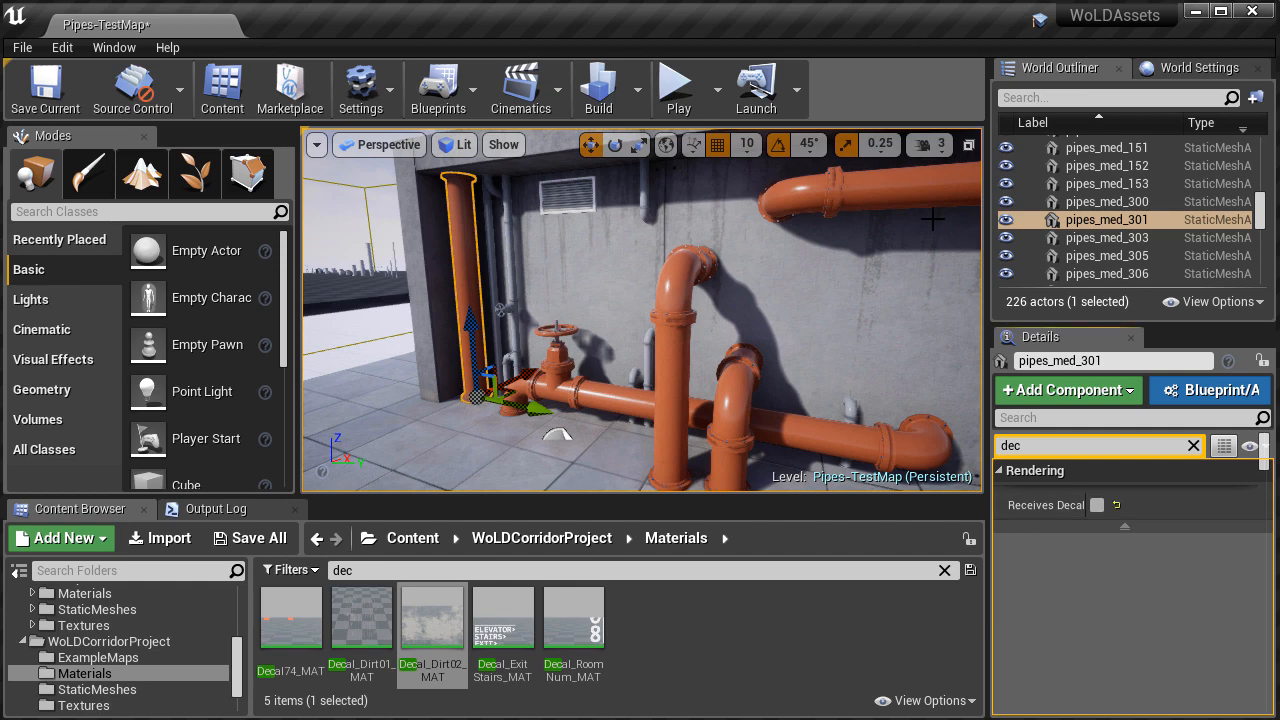
{"action": "left_click", "coordinate": [931, 217]}
{"action": "left_click", "coordinate": [1097, 444]}
Turn off Receives Decal for the low square wall vent and the EXIT sign above the door.
{"action": "right_click_drag", "start_coordinate": [493, 378], "coordinate": [700, 378]}
{"action": "left_click", "coordinate": [393, 368]}
{"action": "left_click", "coordinate": [1097, 506]}
{"action": "right_click_drag", "start_coordinate": [850, 330], "coordinate": [850, 305]}
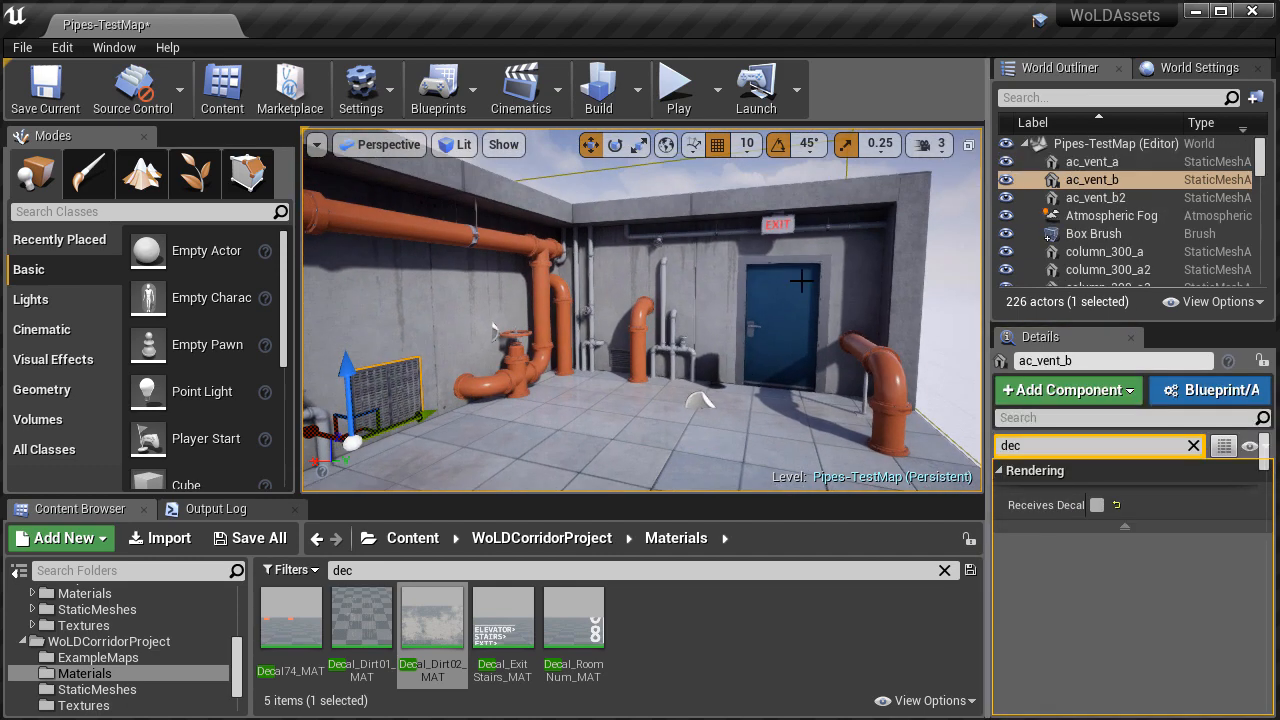
{"action": "left_click", "coordinate": [777, 224]}
{"action": "left_click", "coordinate": [1097, 506]}
{"action": "right_click_drag", "start_coordinate": [857, 231], "coordinate": [865, 250]}
{"action": "key", "text": "Escape"}
Place the Decal_RoomNum_MAT decal at the blue door and switch to rotating it.
{"action": "right_click_drag", "start_coordinate": [786, 375], "coordinate": [778, 440]}
{"action": "key", "text": "F11"}
{"action": "key", "text": "F11"}
{"action": "left_click", "coordinate": [510, 613]}
{"action": "right_click_drag", "start_coordinate": [640, 340], "coordinate": [700, 310]}
{"action": "left_click_drag", "start_coordinate": [573, 618], "coordinate": [763, 268]}
{"action": "right_click_drag", "start_coordinate": [763, 300], "coordinate": [688, 304]}
{"action": "key", "text": "e"}
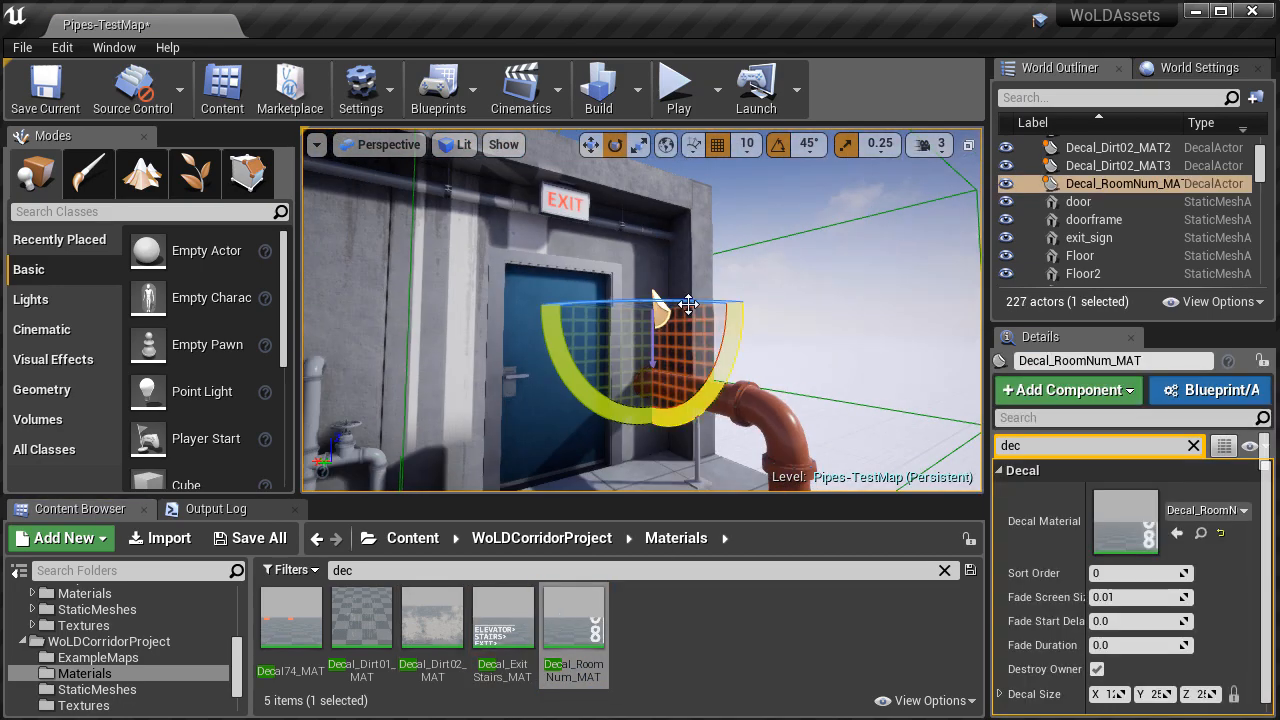
Raise the room number decal on the door wall and scale it down.
{"action": "key", "text": "w"}
{"action": "right_click_drag", "start_coordinate": [740, 358], "coordinate": [757, 320]}
{"action": "left_click_drag", "start_coordinate": [757, 280], "coordinate": [756, 192]}
{"action": "right_click_drag", "start_coordinate": [453, 283], "coordinate": [500, 300]}
{"action": "key", "text": "r"}
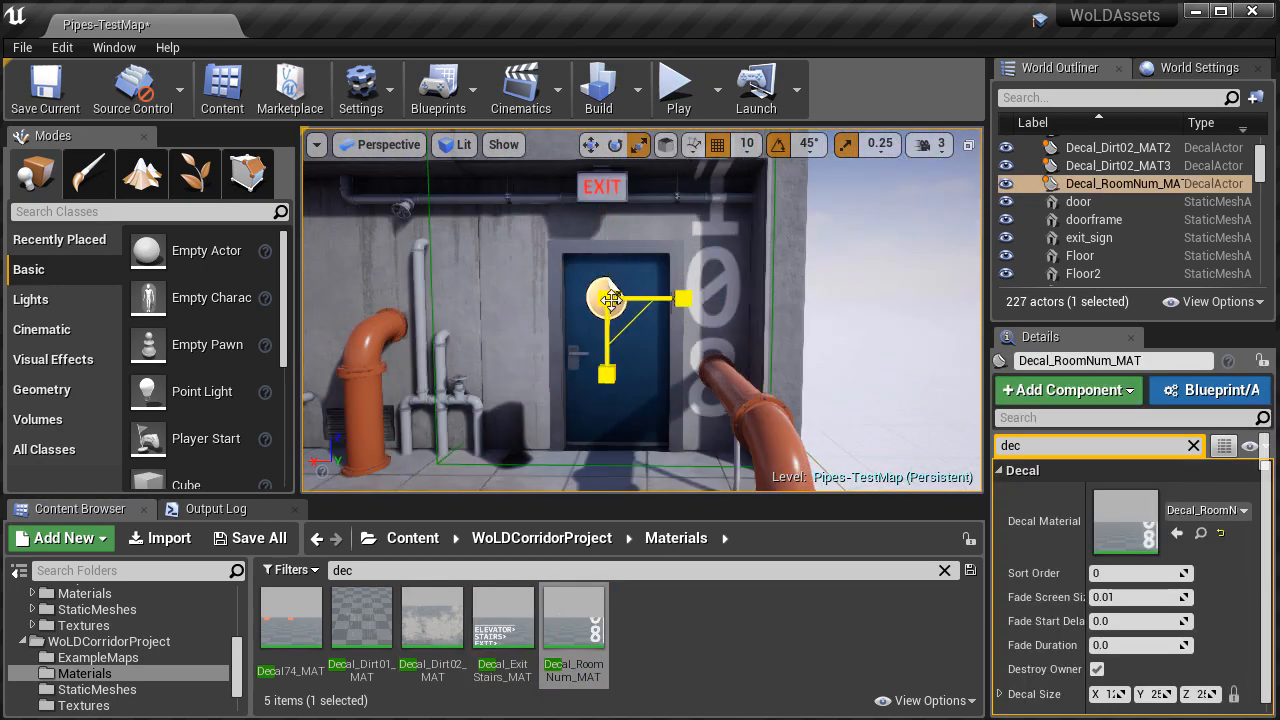
{"action": "key", "text": "w"}
{"action": "right_click_drag", "start_coordinate": [608, 300], "coordinate": [580, 348]}
{"action": "left_click_drag", "start_coordinate": [580, 348], "coordinate": [672, 349]}
{"action": "key", "text": "r"}
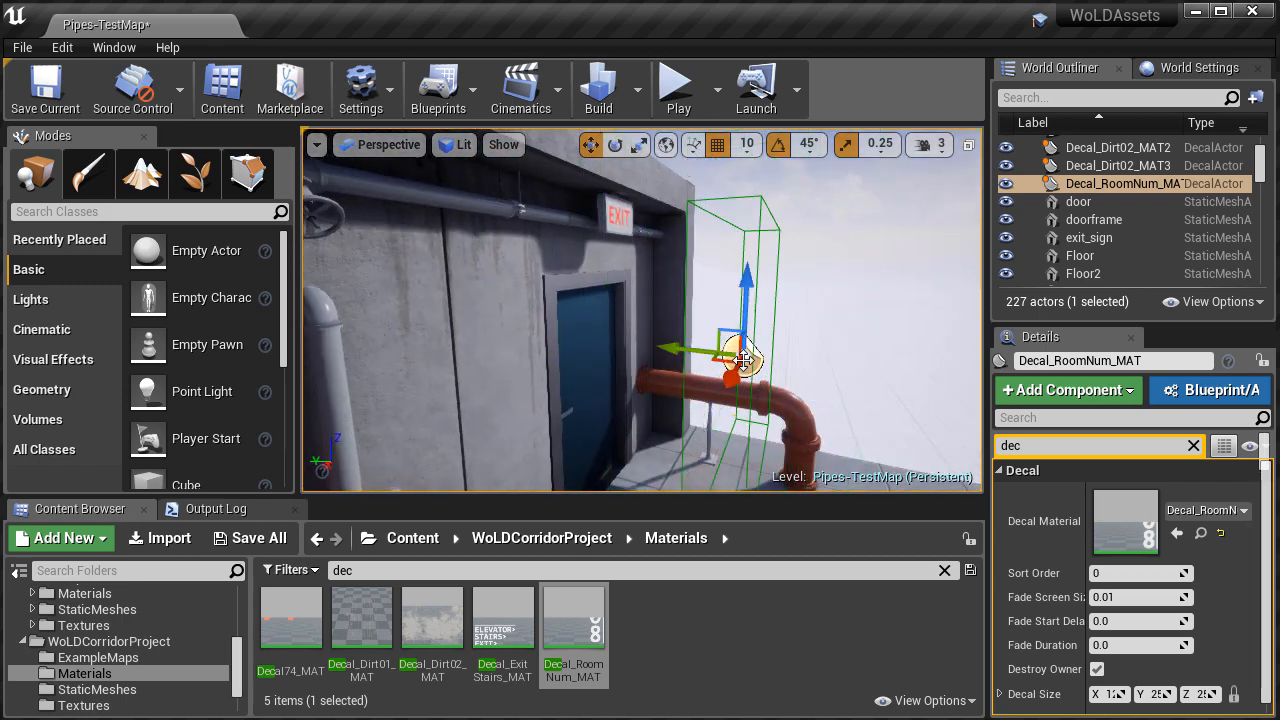
Position the room number decal so its digits sit on the wall strip between the blue door and the outer column.
{"action": "right_click_drag", "start_coordinate": [743, 360], "coordinate": [690, 340]}
{"action": "left_click_drag", "start_coordinate": [690, 328], "coordinate": [640, 325]}
{"action": "right_click_drag", "start_coordinate": [640, 325], "coordinate": [700, 350]}
{"action": "left_click_drag", "start_coordinate": [665, 365], "coordinate": [370, 340]}
{"action": "right_click_drag", "start_coordinate": [370, 340], "coordinate": [448, 372]}
{"action": "left_click_drag", "start_coordinate": [448, 372], "coordinate": [670, 375]}
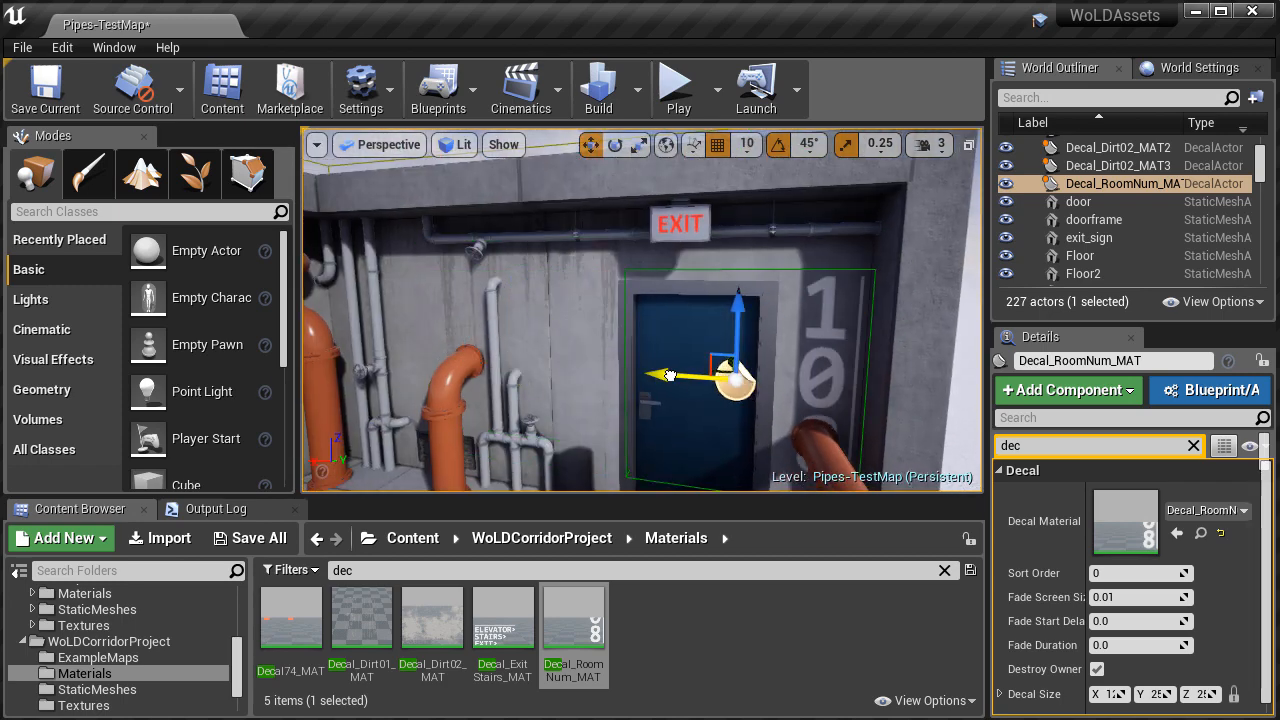
{"action": "key", "text": "e"}
{"action": "right_click_drag", "start_coordinate": [669, 375], "coordinate": [780, 390]}
{"action": "key", "text": "F11"}
{"action": "key", "text": "Escape"}
{"action": "left_click", "coordinate": [811, 420]}
{"action": "key", "text": "Escape"}
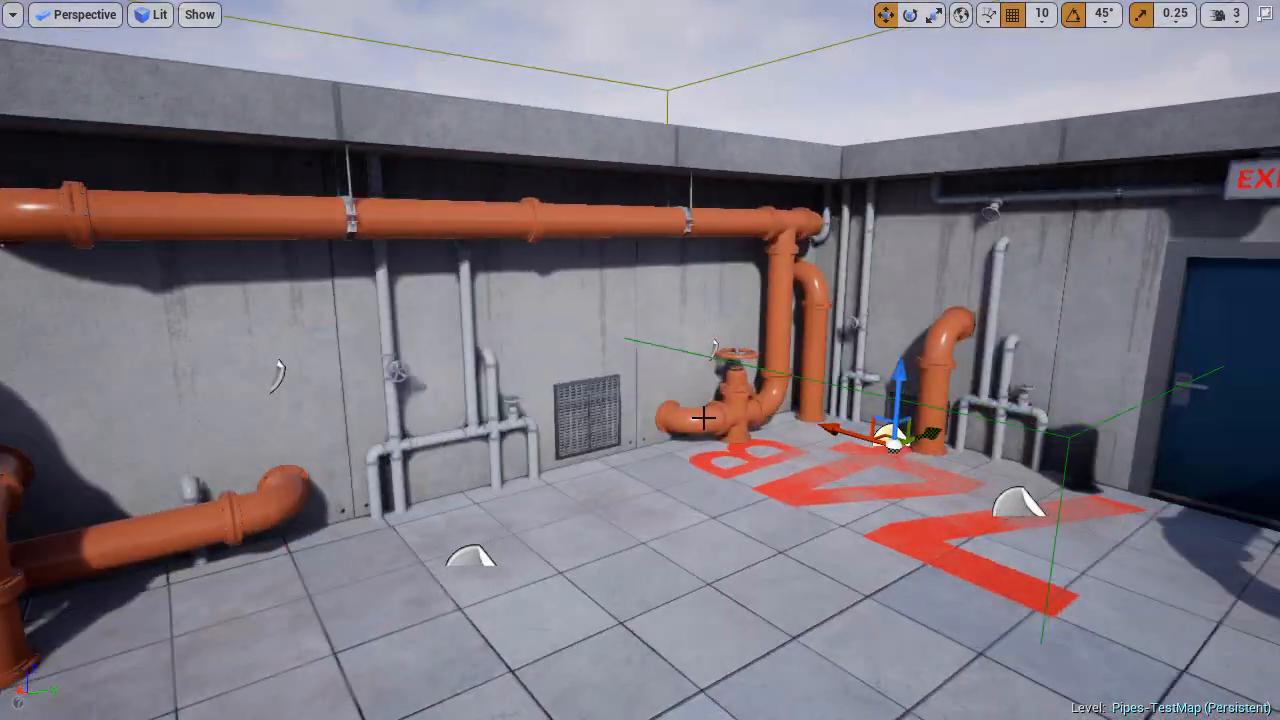
Try the Decal74_MAT decal on the long wall beneath the horizontal orange pipe, turning it upright and adjusting its scale.
{"action": "key", "text": "e"}
{"action": "left_click_drag", "start_coordinate": [860, 470], "coordinate": [720, 408]}
{"action": "key", "text": "w"}
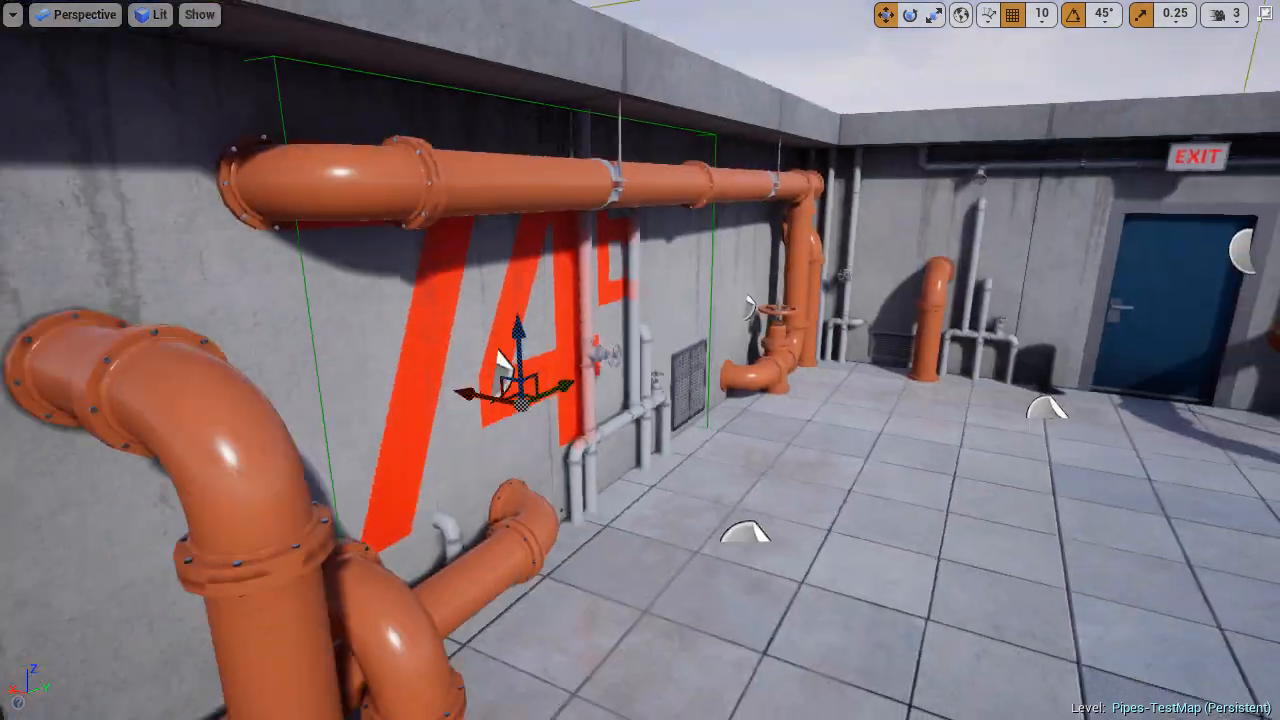
{"action": "key", "text": "r"}
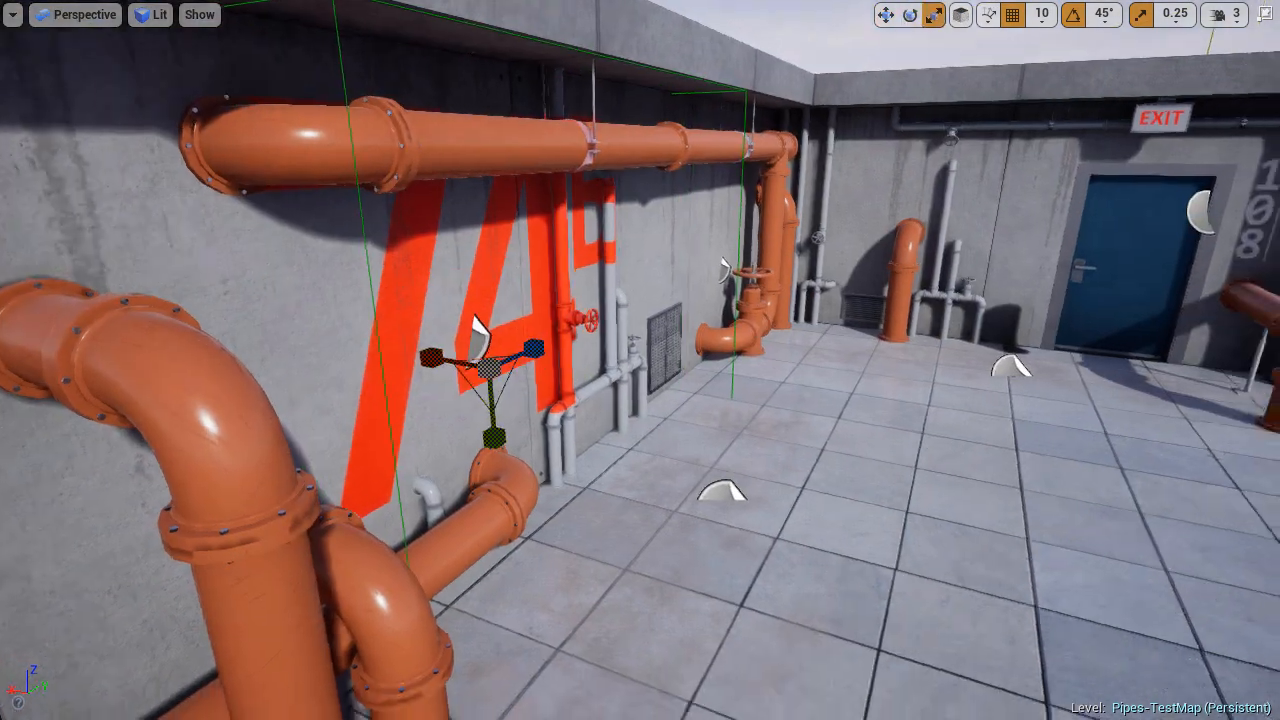
{"action": "key", "text": "F11"}
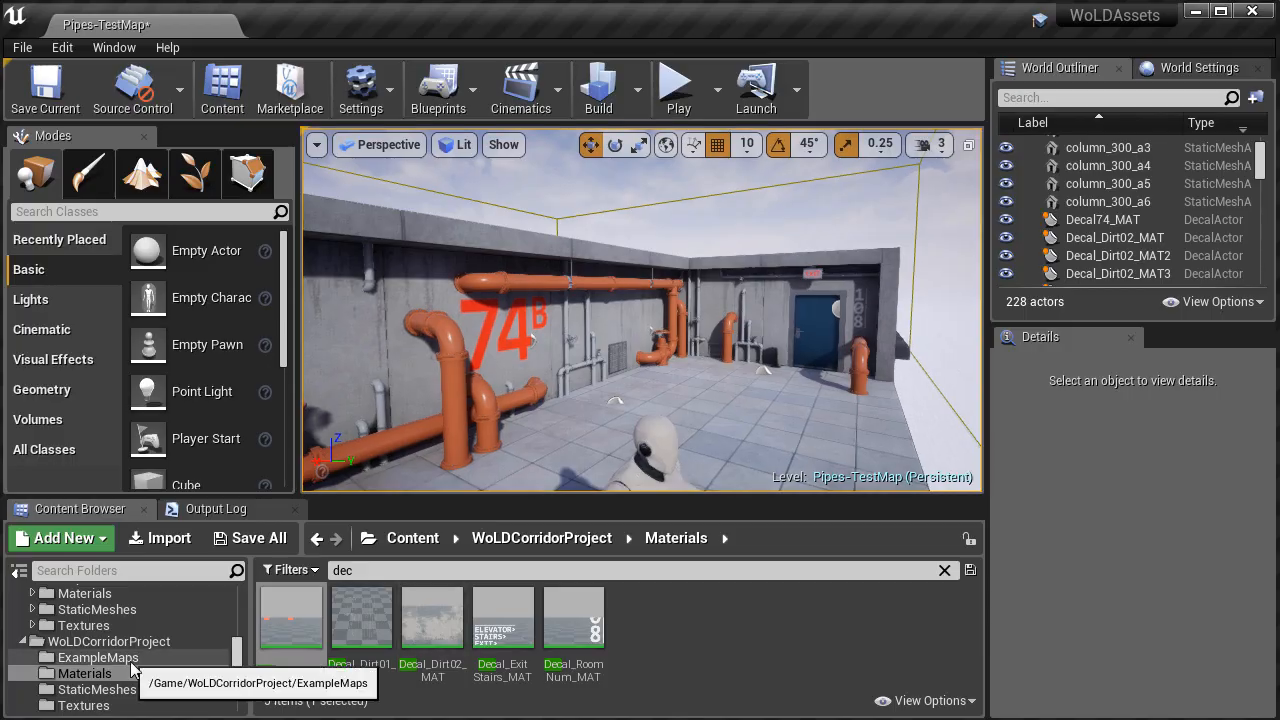
Adjust the colour of MAT_Pipes_MEDSML_Red to a darker orange with value about 0.61 and saturation about 0.94, and save it.
{"action": "left_click", "coordinate": [143, 705]}
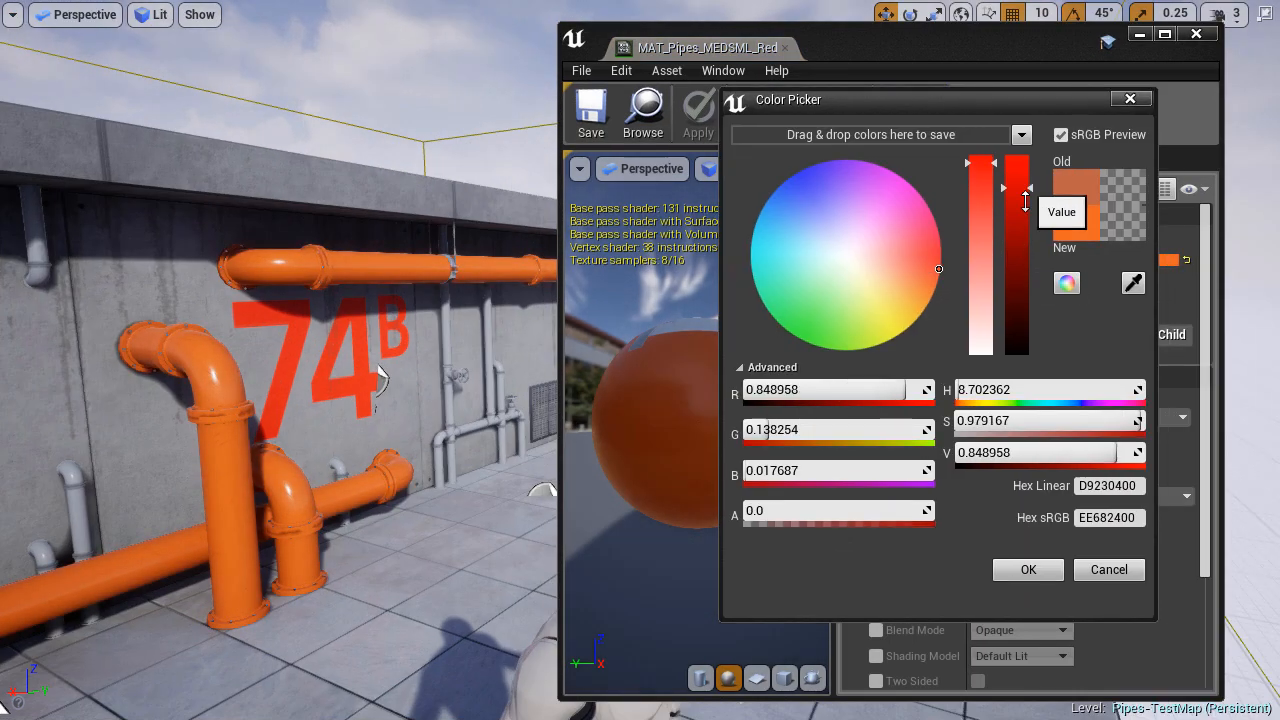
{"action": "mouse_move", "coordinate": [1025, 200]}
{"action": "left_mouse_down"}
{"action": "mouse_move", "coordinate": [1013, 188]}
{"action": "mouse_move", "coordinate": [1020, 220]}
{"action": "left_mouse_up"}
{"action": "mouse_move", "coordinate": [430, 360]}
{"action": "right_mouse_down"}
{"action": "mouse_move", "coordinate": [330, 360]}
{"action": "mouse_move", "coordinate": [450, 360]}
{"action": "right_mouse_up"}
{"action": "left_click_drag", "start_coordinate": [984, 160], "coordinate": [984, 170]}
{"action": "right_click_drag", "start_coordinate": [430, 360], "coordinate": [340, 360]}
{"action": "left_click_drag", "start_coordinate": [1012, 219], "coordinate": [1011, 233]}
{"action": "right_click_drag", "start_coordinate": [340, 360], "coordinate": [440, 360]}
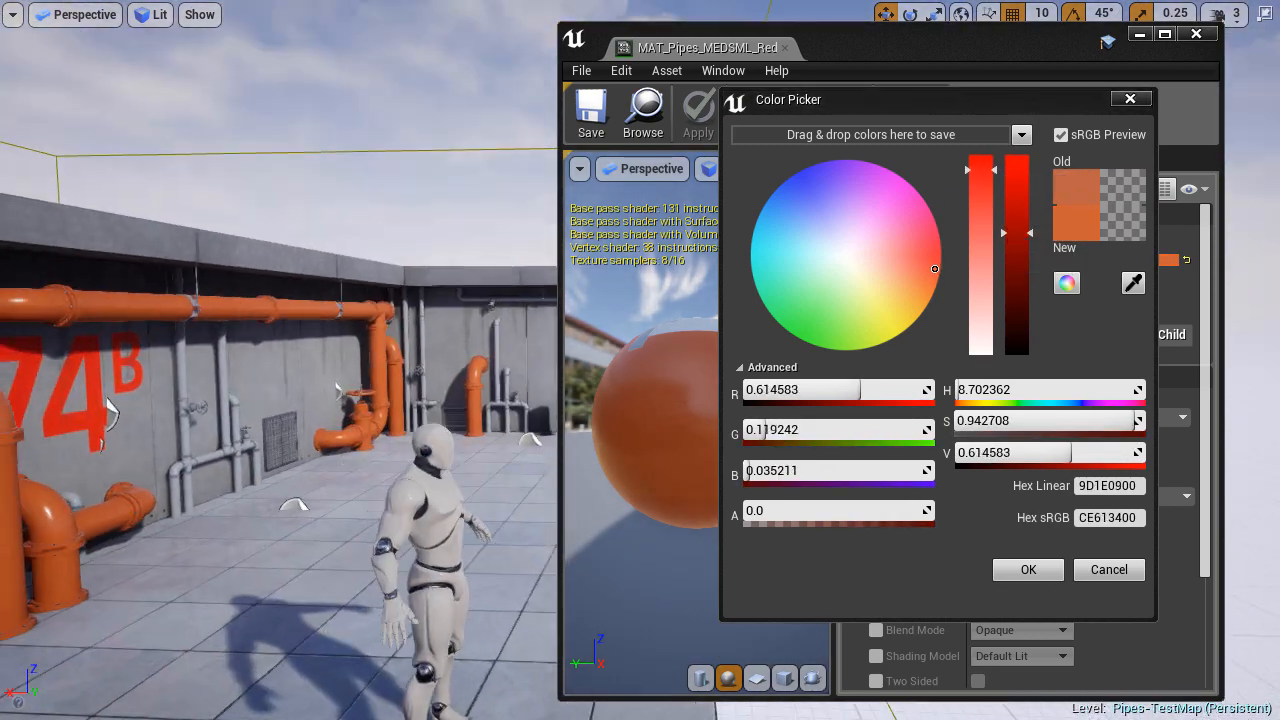
{"action": "key", "text": "ctrl+s"}
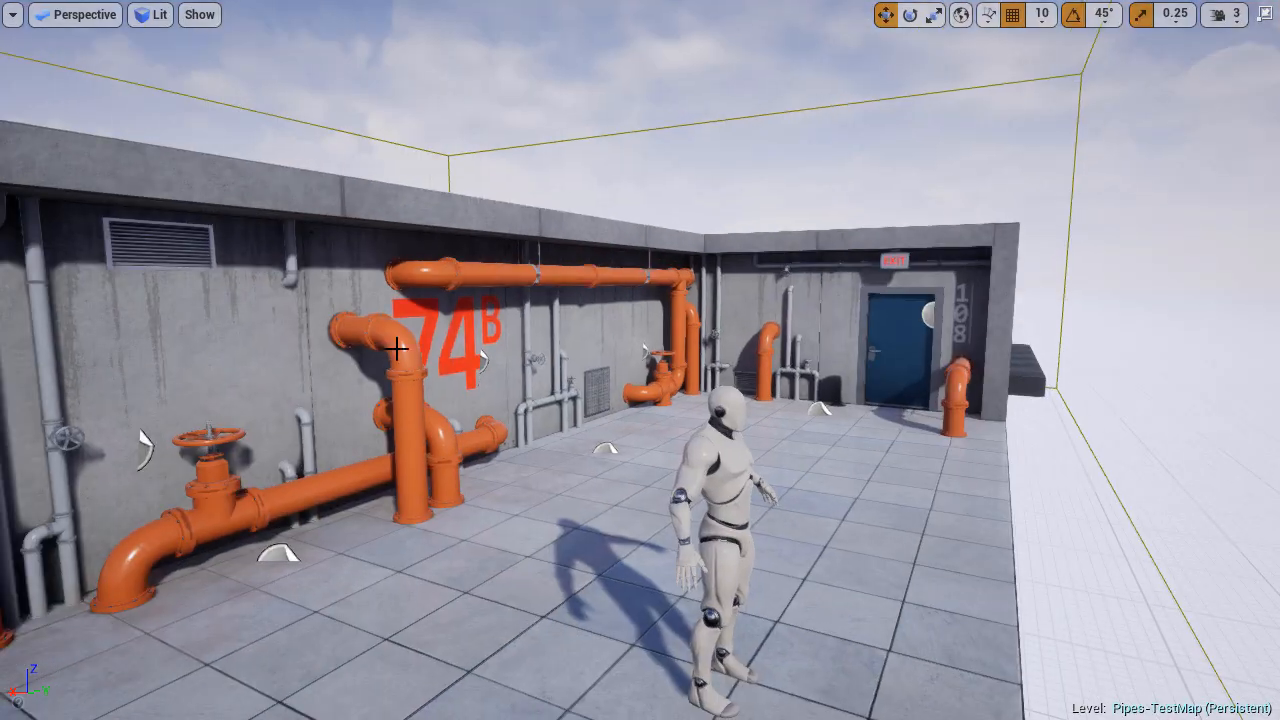
Delete the red 74B decal from the long wall and the dark block beyond the outer end of the door wall.
{"action": "key", "text": "w"}
{"action": "right_click_drag", "start_coordinate": [596, 369], "coordinate": [534, 400]}
{"action": "key", "text": "w"}
{"action": "key", "text": "a"}
{"action": "key", "text": "d"}
{"action": "key", "text": "s"}
{"action": "key", "text": "Delete"}
{"action": "key", "text": "s"}
{"action": "key", "text": "w"}
{"action": "key", "text": "d"}
{"action": "left_click", "coordinate": [988, 383]}
{"action": "key", "text": "Delete"}
Play the level from the tiled floor and walk the character along the pipe wall to inspect the scene.
{"action": "right_click_drag", "start_coordinate": [912, 438], "coordinate": [814, 440]}
{"action": "key", "text": "w"}
{"action": "key", "text": "a"}
{"action": "key", "text": "s"}
{"action": "right_click", "coordinate": [857, 512]}
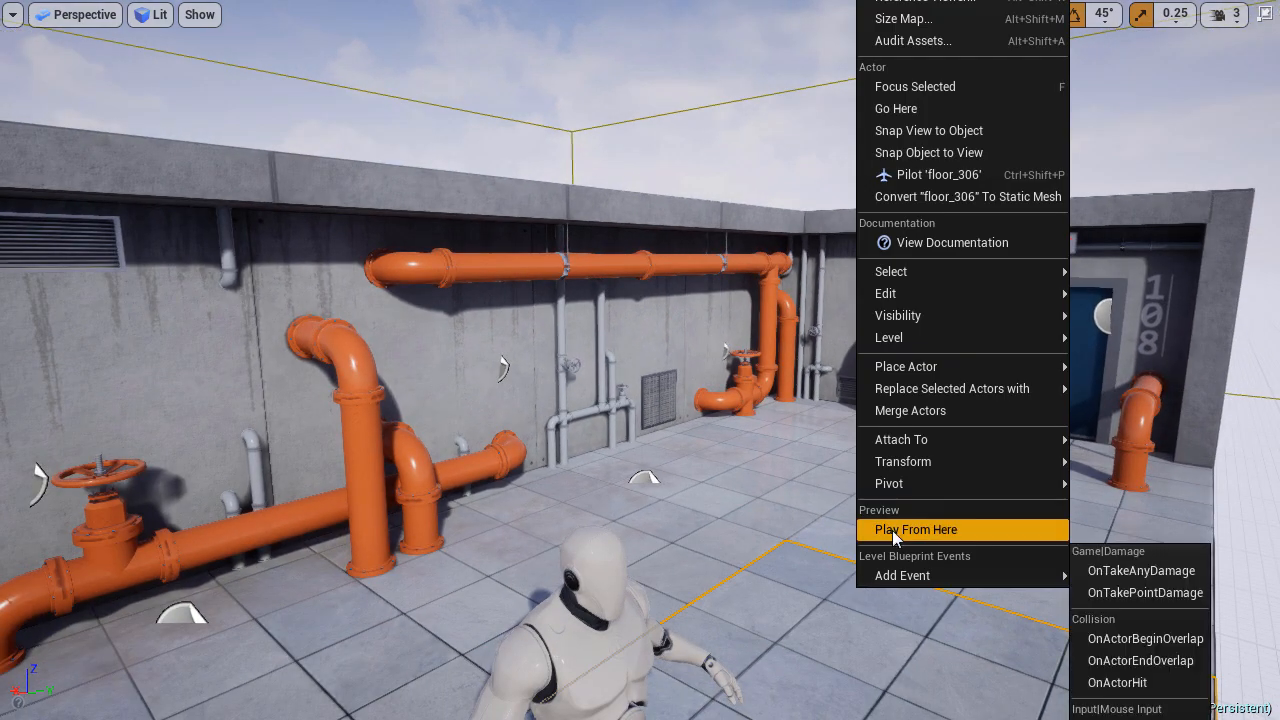
{"action": "left_click", "coordinate": [892, 530]}
{"action": "left_click", "coordinate": [825, 526]}
{"action": "key", "text": "a"}
{"action": "key", "text": "w"}
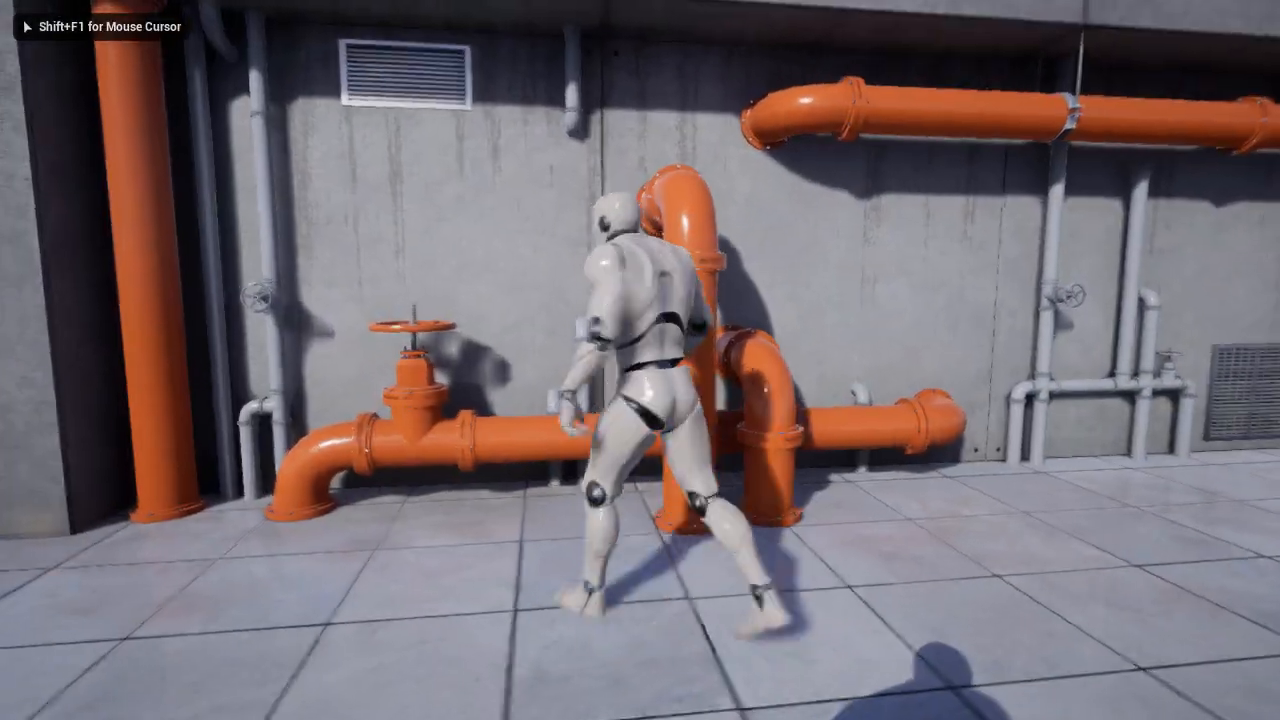
{"action": "key", "text": "w"}
{"action": "key", "text": "d"}
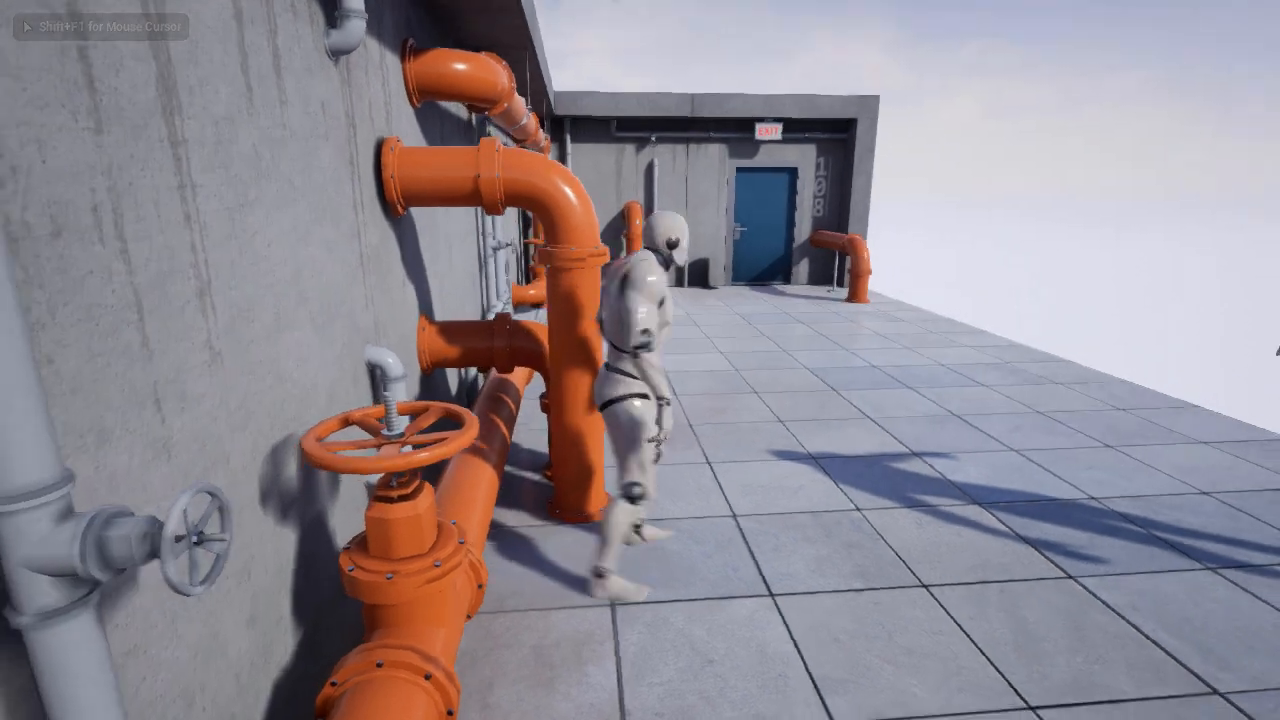
{"action": "key", "text": "w"}
{"action": "key", "text": "s"}
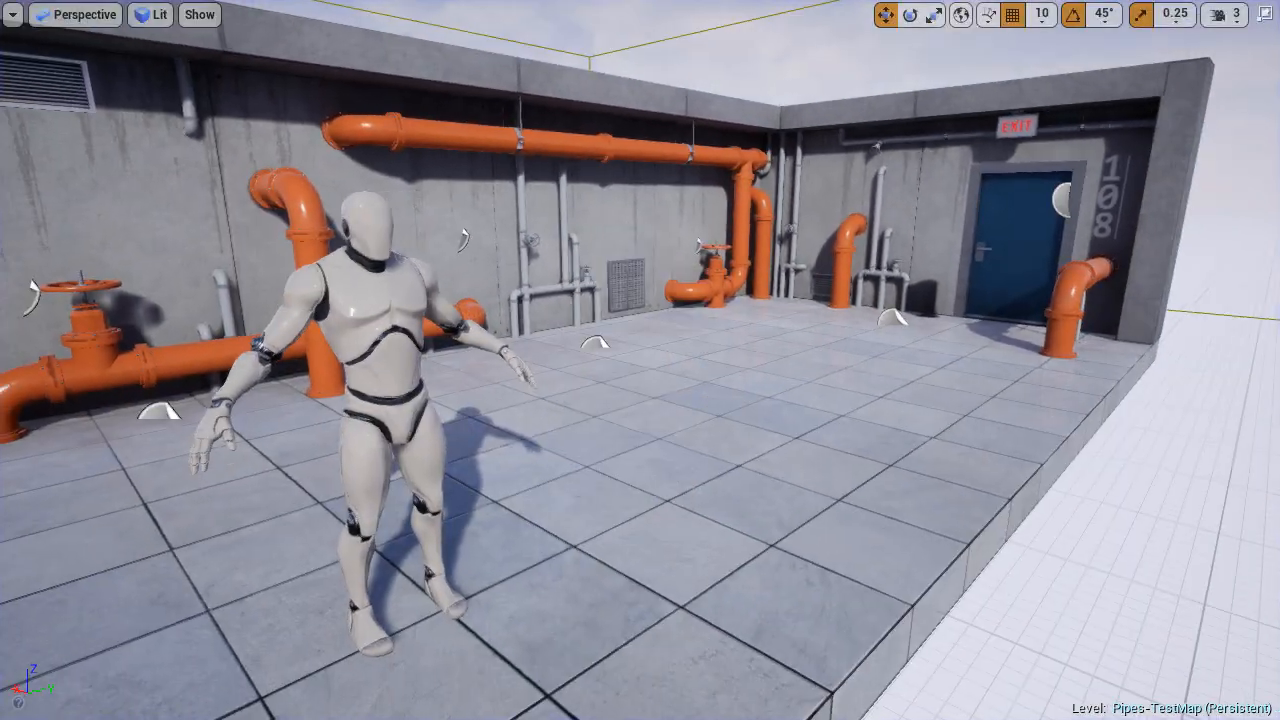
Arrange two mannequins on the floor, one beside the blue door and a rotated one in front of the long pipe wall.
{"action": "left_click", "coordinate": [382, 380]}
{"action": "left_click_drag", "start_coordinate": [410, 632], "coordinate": [731, 480]}
{"action": "right_click_drag", "start_coordinate": [731, 480], "coordinate": [800, 480]}
{"action": "key", "text": "e"}
{"action": "left_click_drag", "start_coordinate": [700, 545], "coordinate": [860, 540]}
{"action": "key", "text": "w"}
{"action": "left_click_drag", "start_coordinate": [784, 525], "coordinate": [760, 462]}
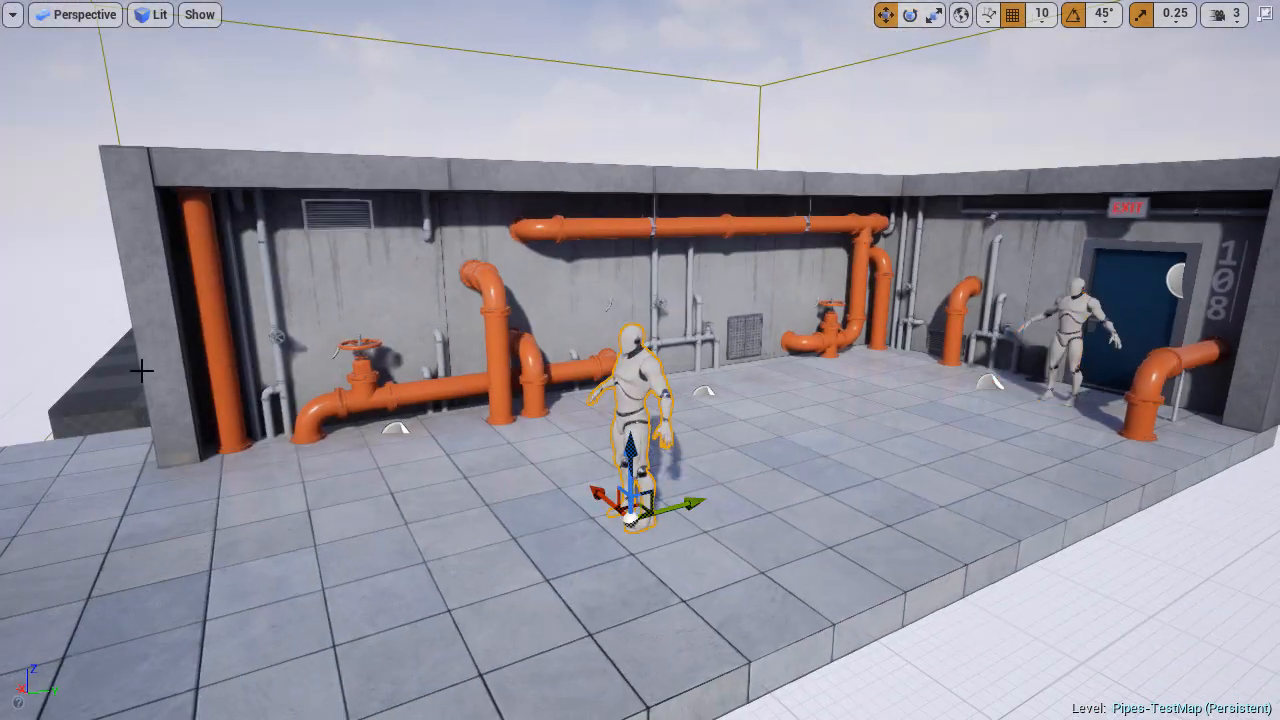
Move the mannequin in front of the long wall back toward the room corner, close to the wall grate.
{"action": "key", "text": "w"}
{"action": "left_click_drag", "start_coordinate": [631, 528], "coordinate": [114, 682]}
{"action": "right_click_drag", "start_coordinate": [640, 400], "coordinate": [517, 409]}
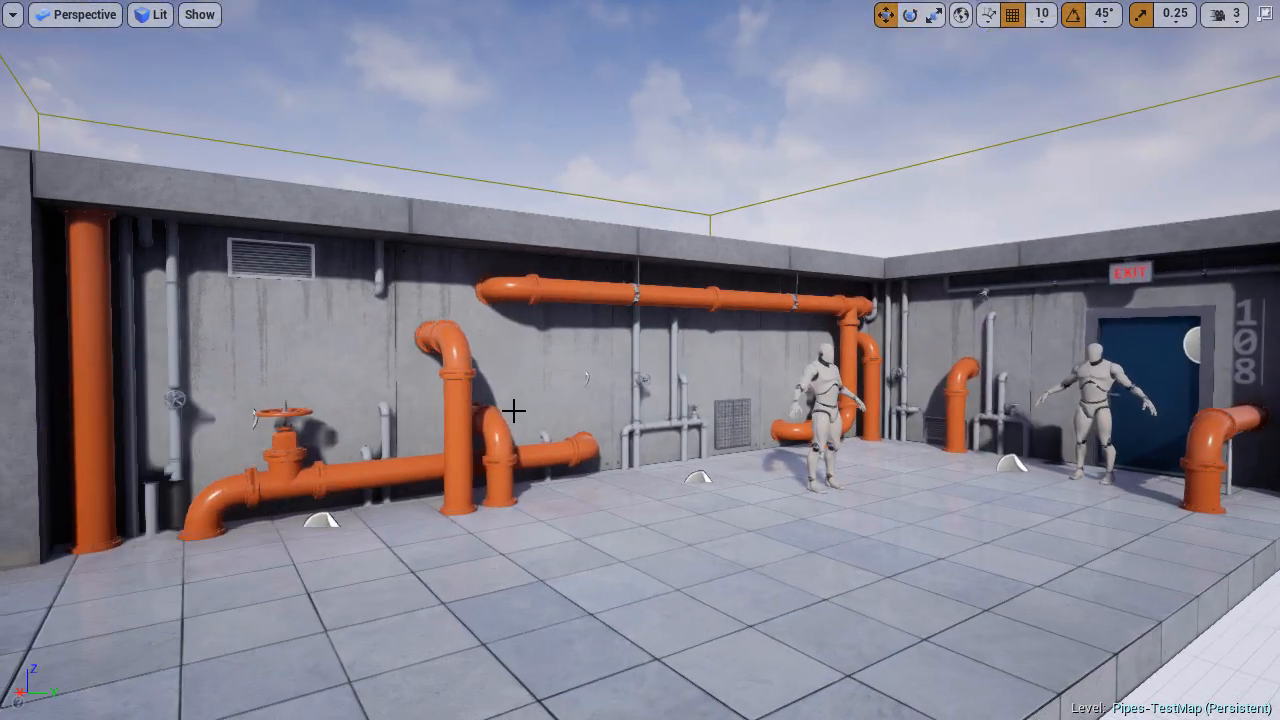
{"action": "left_click", "coordinate": [823, 400]}
{"action": "left_click_drag", "start_coordinate": [823, 478], "coordinate": [773, 473]}
Duplicate a tiled floor section and place the copy beyond the outer end of the long wall.
{"action": "left_click", "coordinate": [883, 490]}
{"action": "right_click_drag", "start_coordinate": [883, 490], "coordinate": [840, 500]}
{"action": "left_click_drag", "start_coordinate": [330, 560], "coordinate": [60, 512], "text": "alt"}
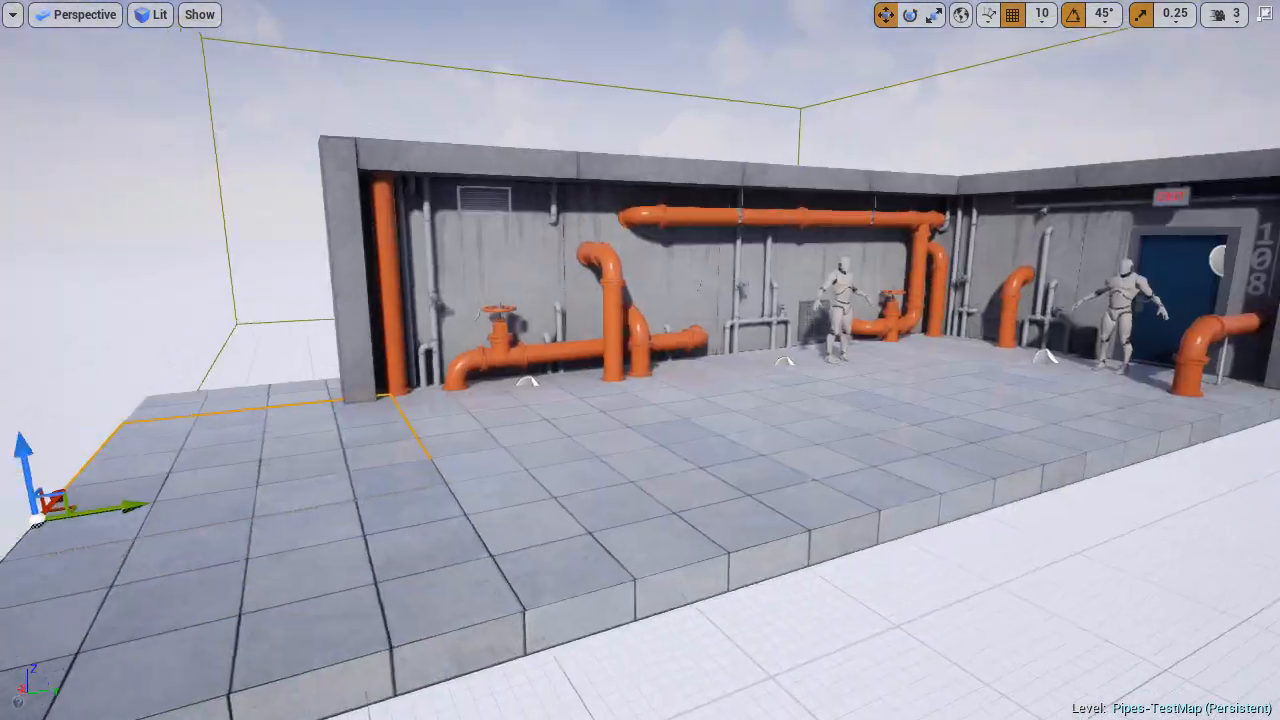
{"action": "right_click_drag", "start_coordinate": [458, 426], "coordinate": [520, 440]}
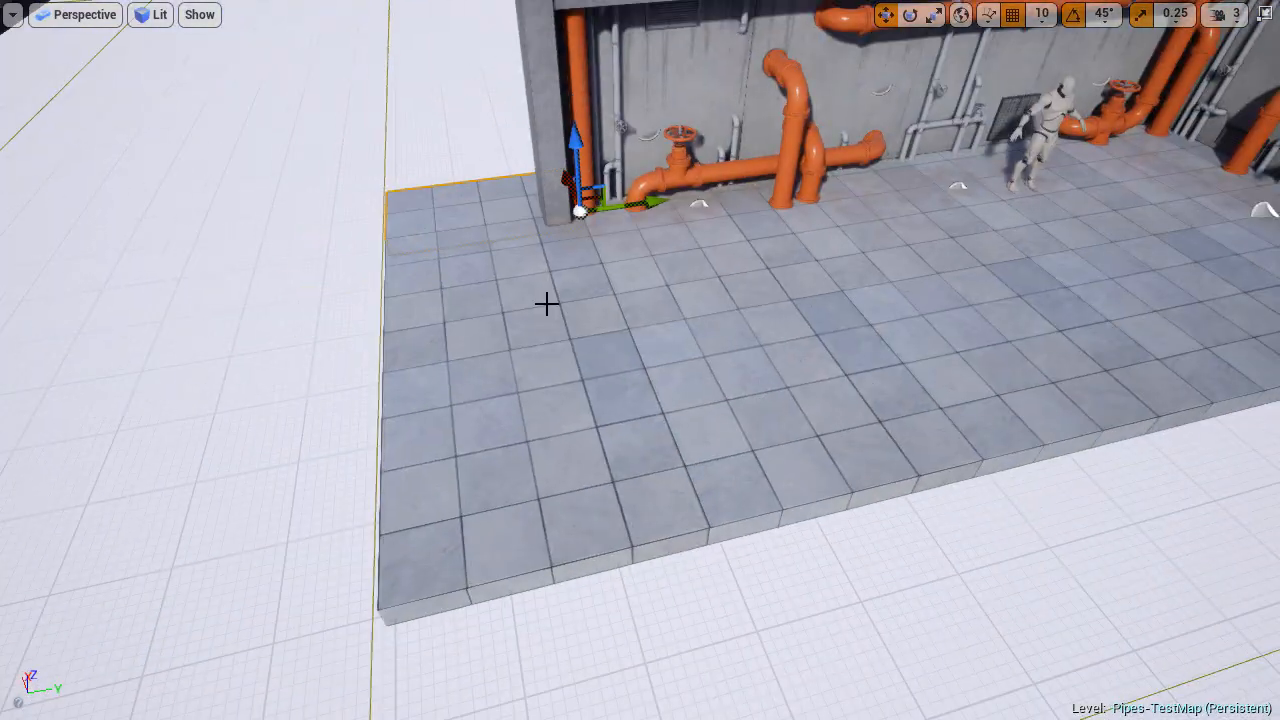
{"action": "left_click_drag", "start_coordinate": [586, 200], "coordinate": [623, 309]}
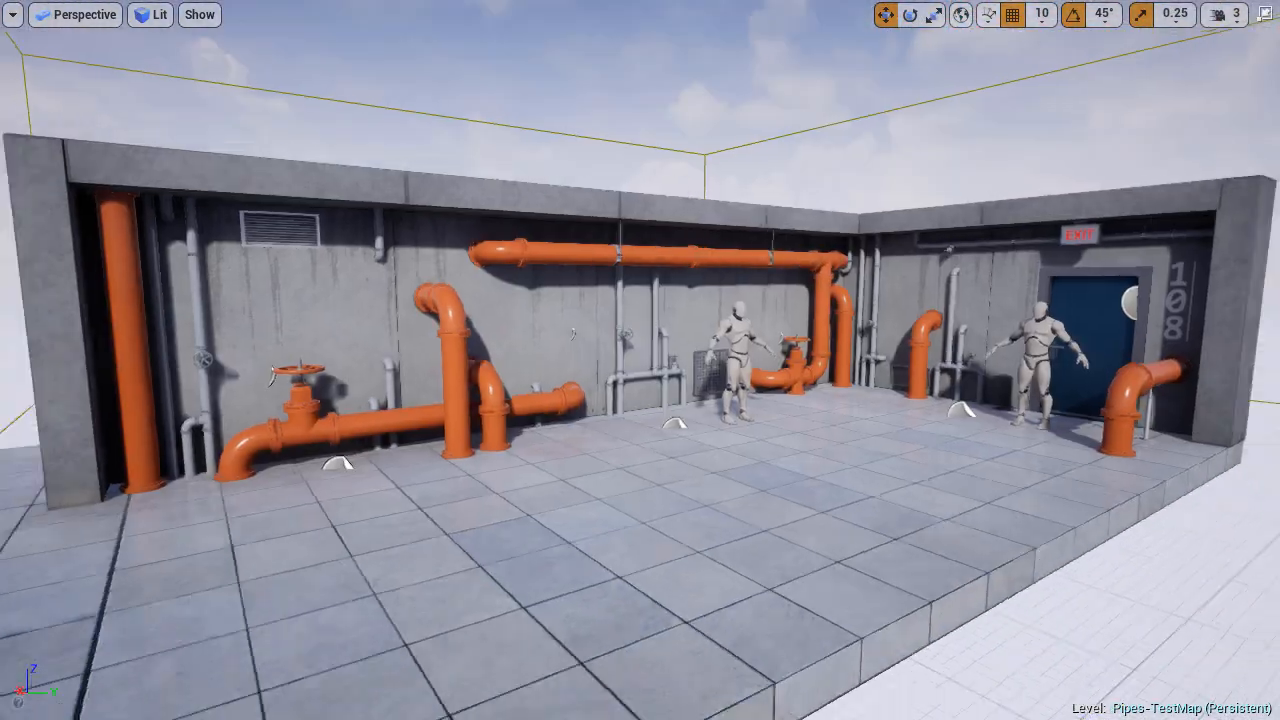
Set the lighting quality to Production, build the level, and close the message log.
{"action": "right_click_drag", "start_coordinate": [736, 326], "coordinate": [743, 328]}
{"action": "key", "text": "F11"}
{"action": "left_click", "coordinate": [637, 92]}
{"action": "mouse_move", "coordinate": [712, 172]}
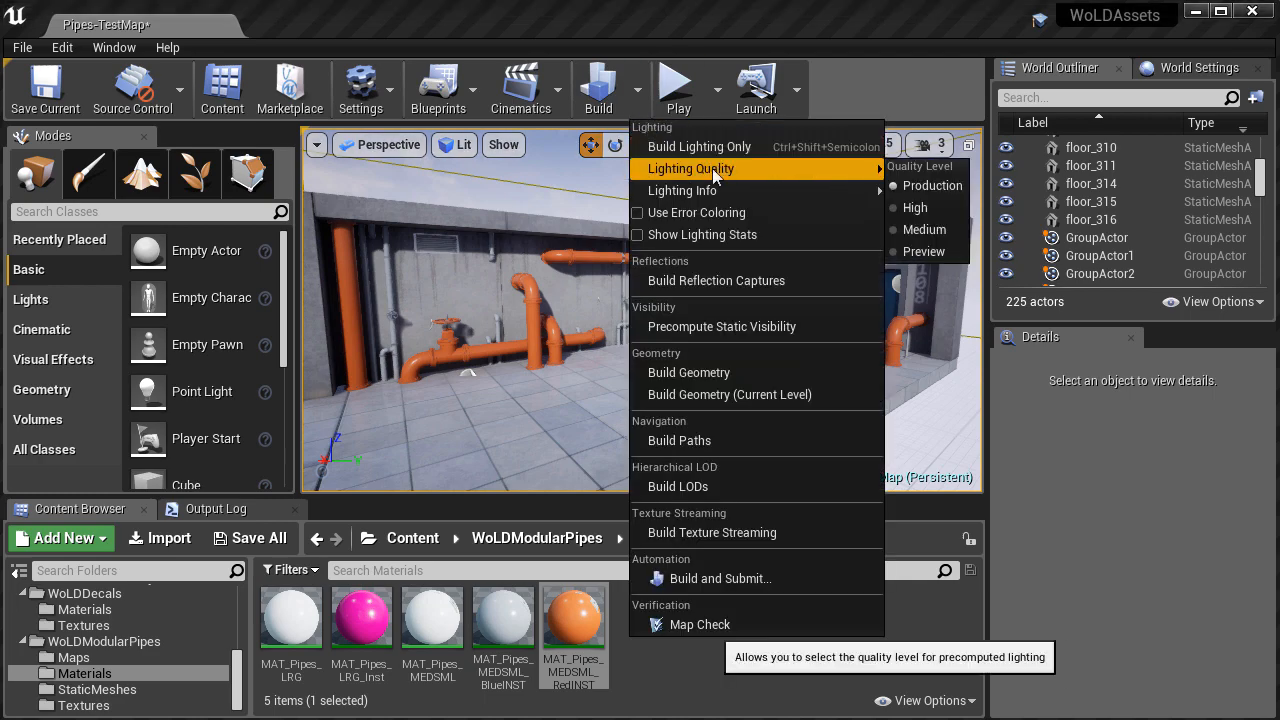
{"action": "left_click", "coordinate": [928, 186]}
{"action": "left_click", "coordinate": [612, 104]}
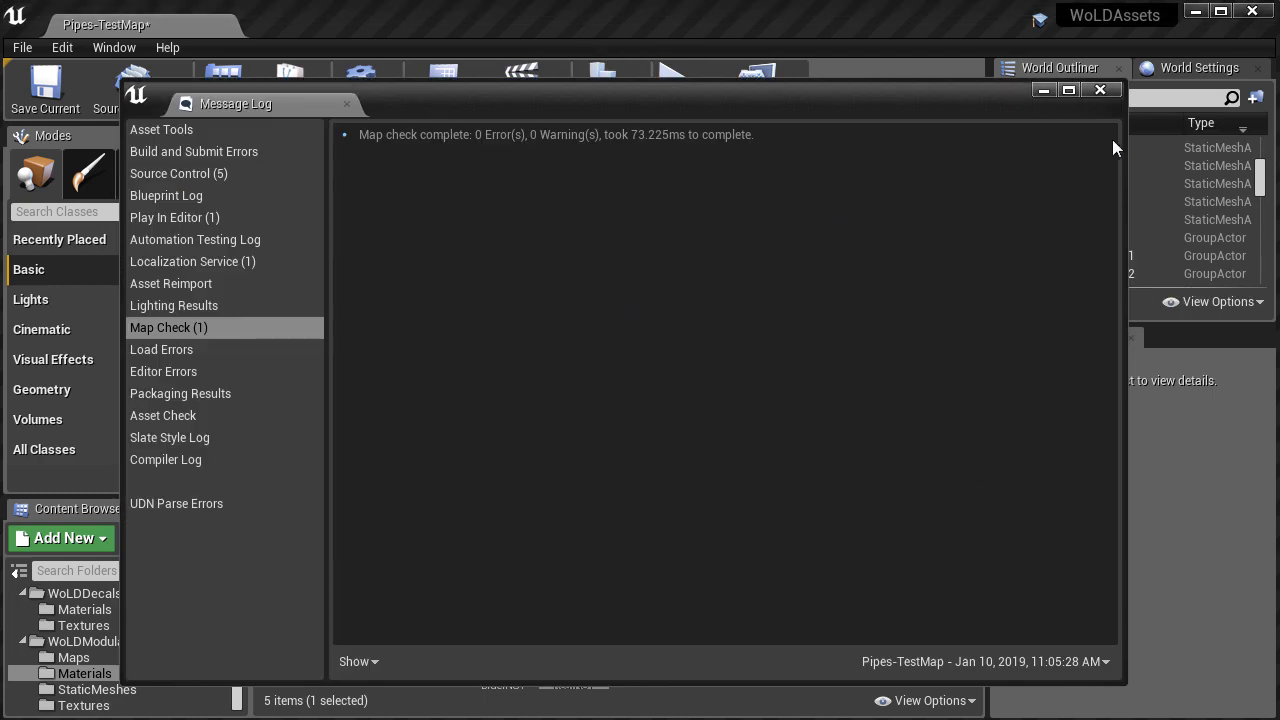
{"action": "left_click", "coordinate": [1101, 92]}
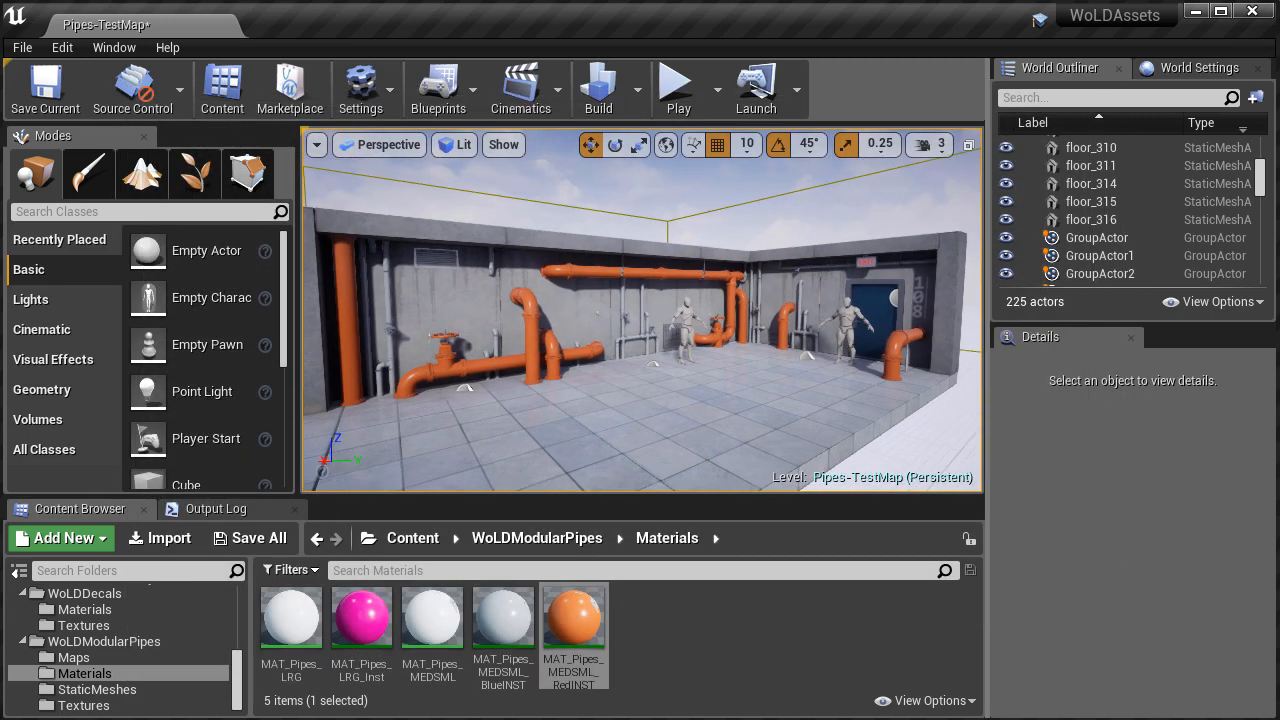
Show the viewport in immersive mode with game view on, hiding the editor icons, and frame the whole pipe corner.
{"action": "key", "text": "F11"}
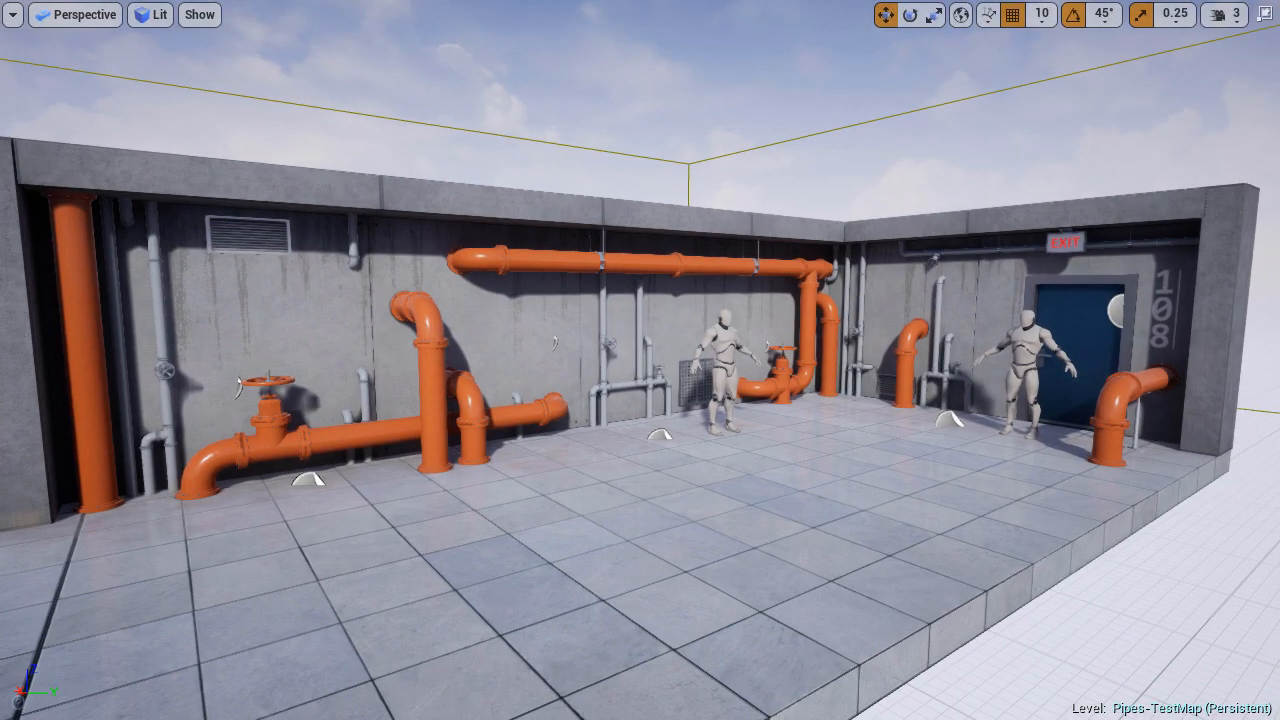
{"action": "key", "text": "g"}
{"action": "mouse_move", "coordinate": [640, 360]}
{"action": "right_mouse_down"}
{"action": "mouse_move", "coordinate": [606, 346]}
{"action": "mouse_move", "coordinate": [625, 378]}
{"action": "mouse_move", "coordinate": [643, 376]}
{"action": "mouse_move", "coordinate": [630, 363]}
{"action": "right_mouse_up"}
{"action": "key", "text": "w"}
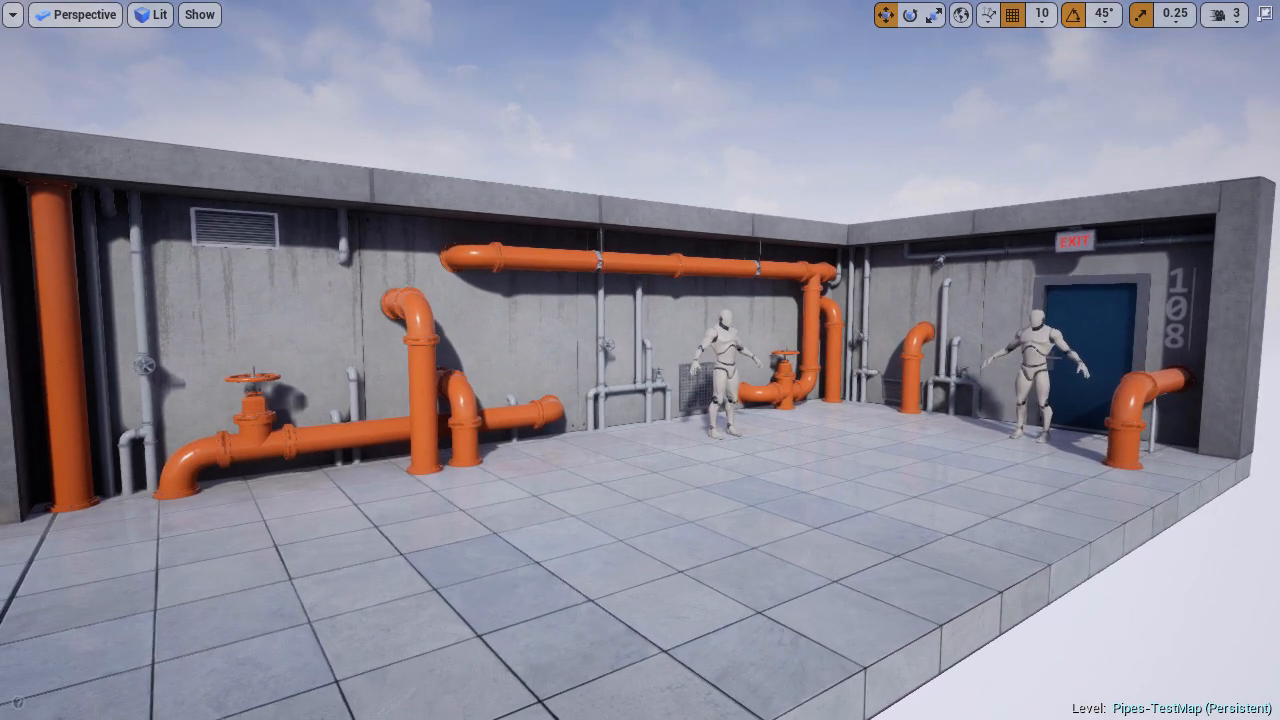